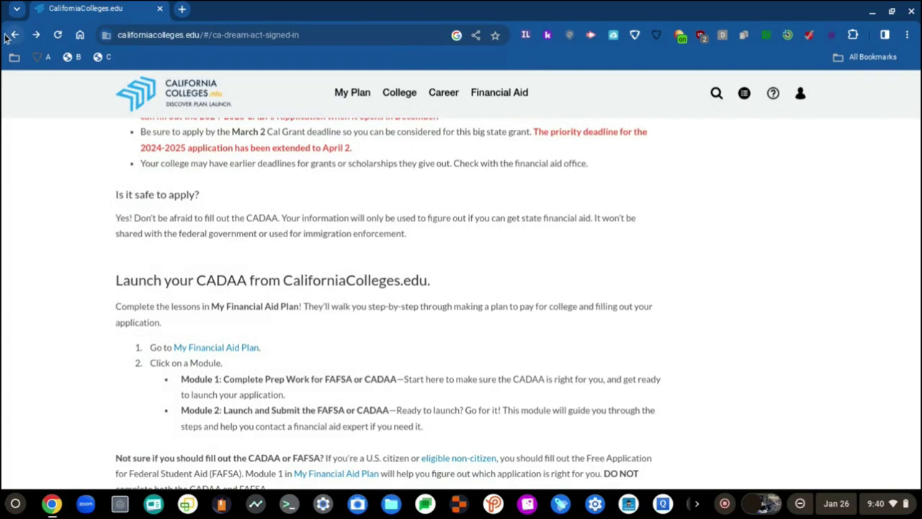
Step: Go back from the CADAA page and open the Financial Aid > FAFSA information page
scroll(43, 249, down, 15)
click(14, 34)
click(14, 33)
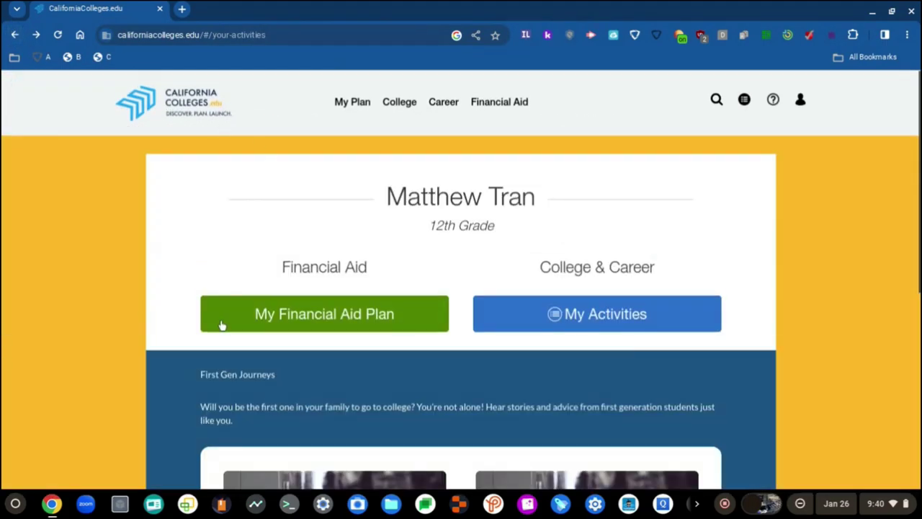
click(479, 111)
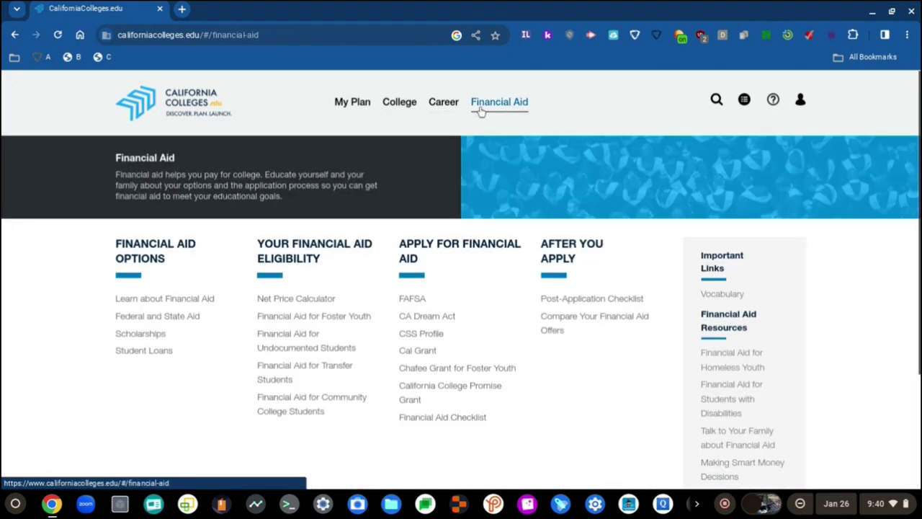
scroll(81, 292, down, 1)
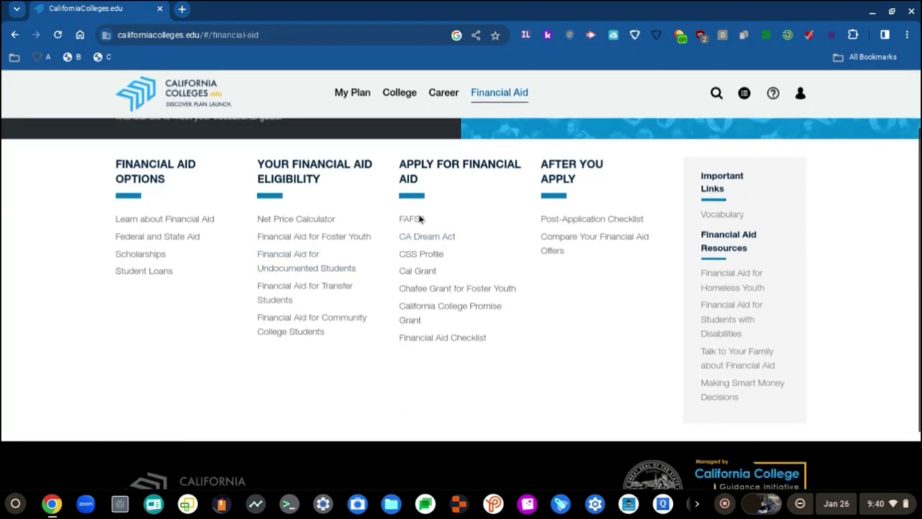
click(411, 219)
Step: Scroll down to the Sources section and follow the studentaid.gov FAFSA link
scroll(84, 298, down, 3)
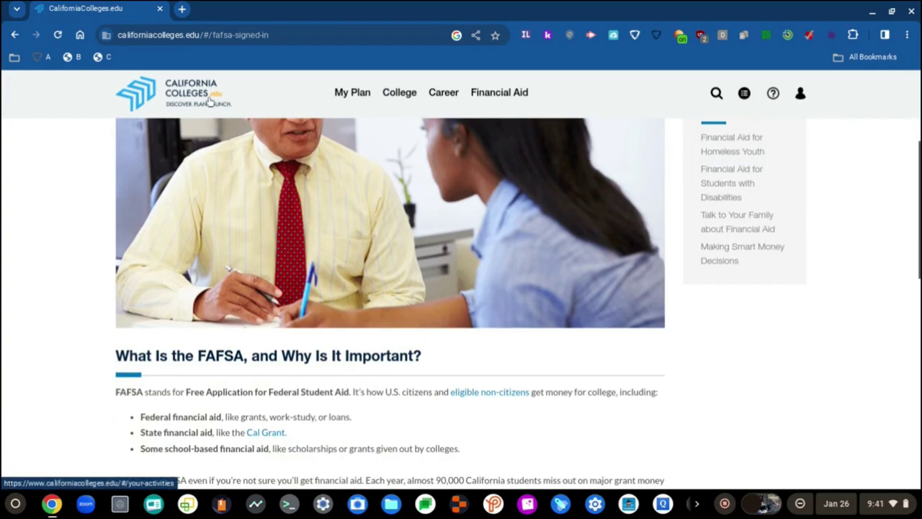
mouse_move(502, 97)
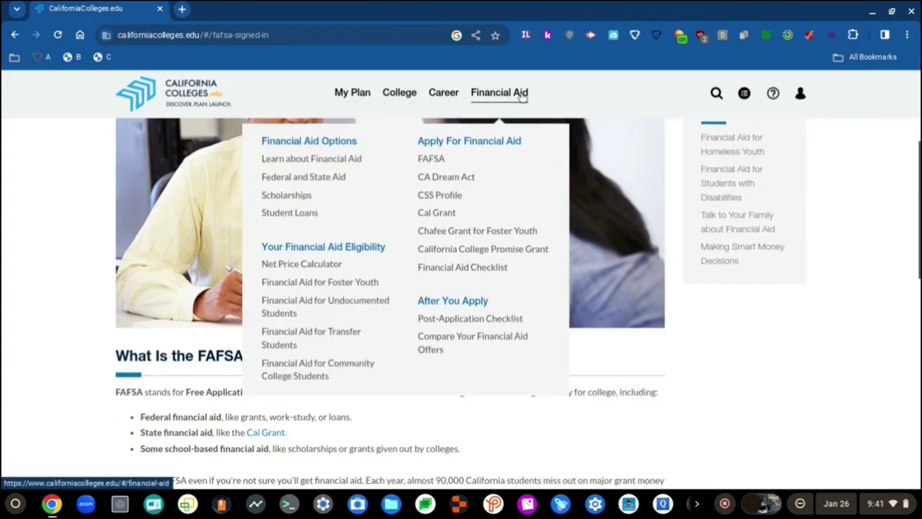
scroll(565, 134, down, 4)
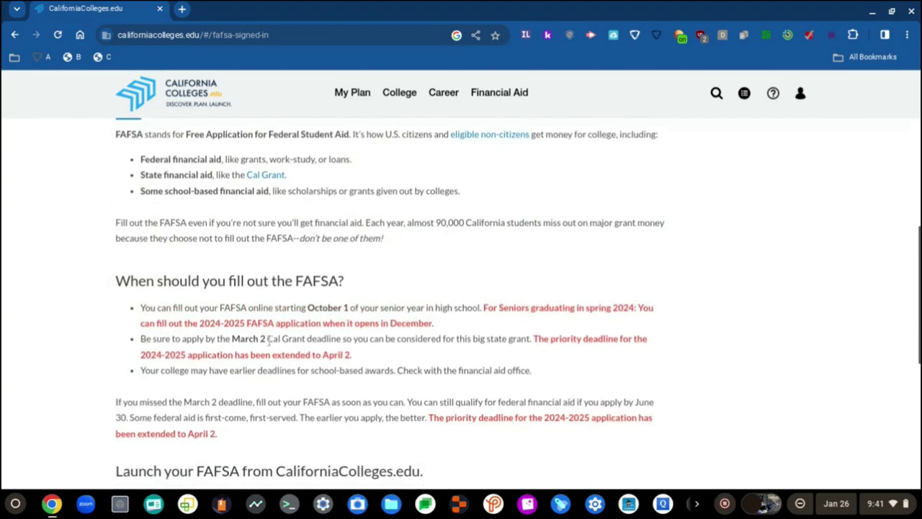
scroll(269, 341, down, 1)
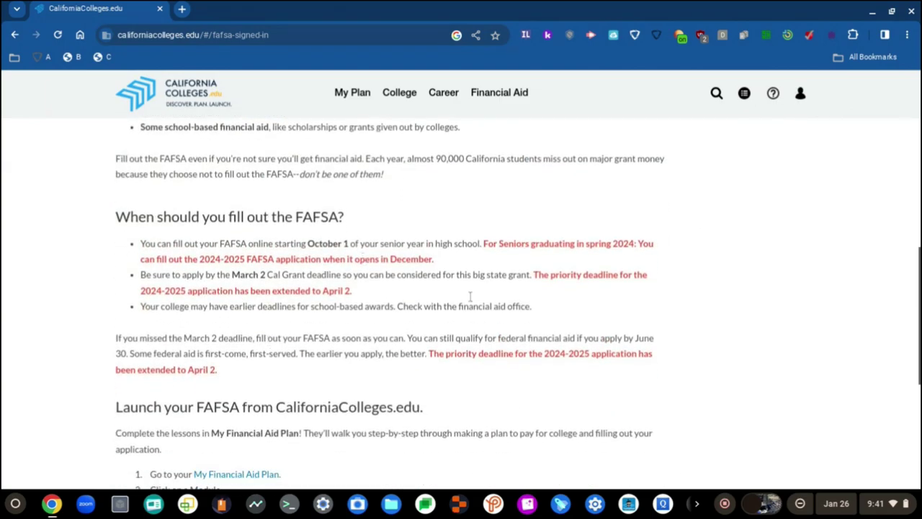
scroll(274, 332, down, 1)
scroll(273, 332, down, 3)
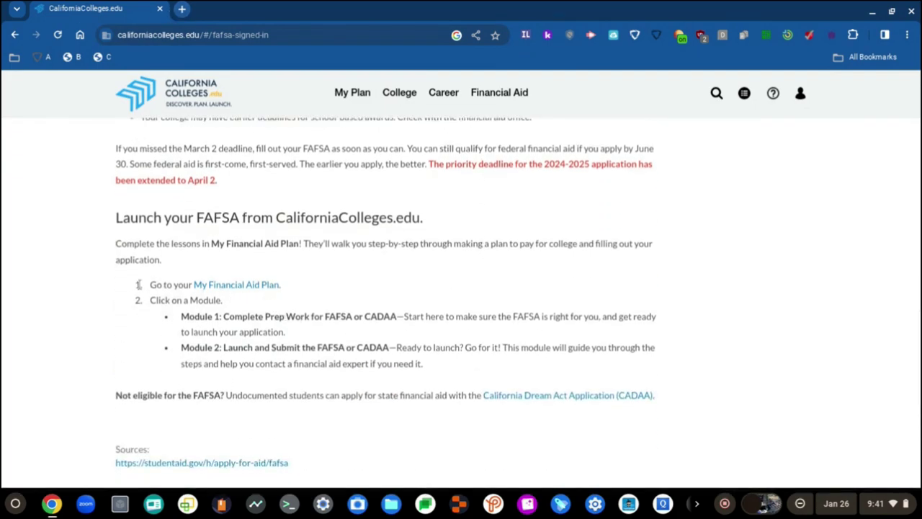
scroll(141, 300, down, 2)
click(229, 391)
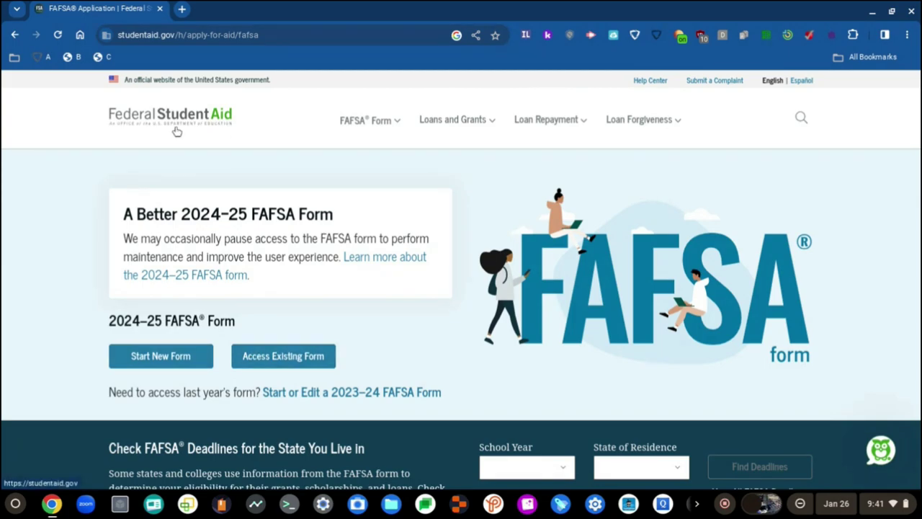
Step: Start a new 2024–25 FAFSA form on studentaid.gov
click(176, 344)
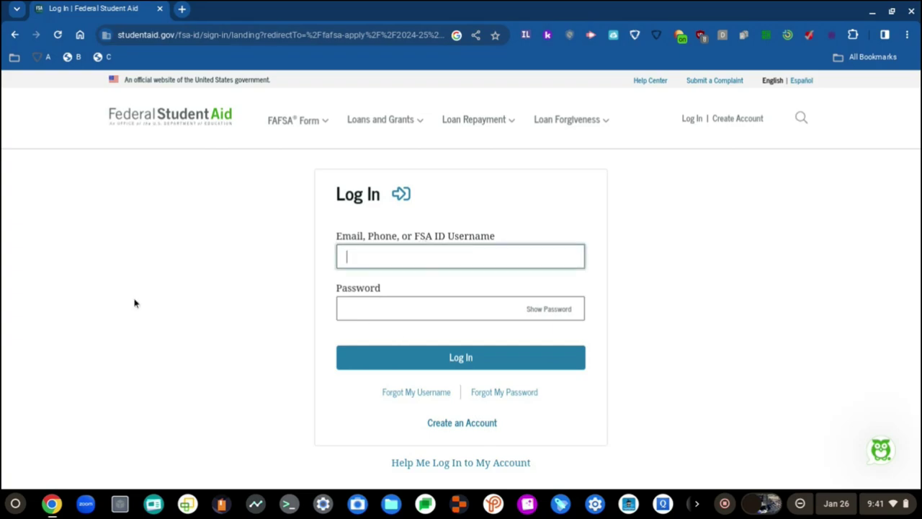
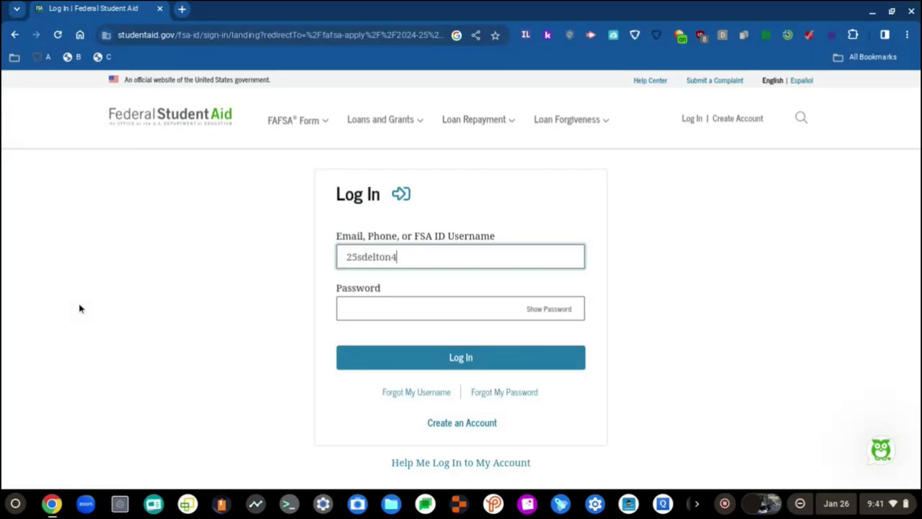
Step: Enter the account e-mail as username, try logging in with no password, then choose Forgot My Password
key(Tab)
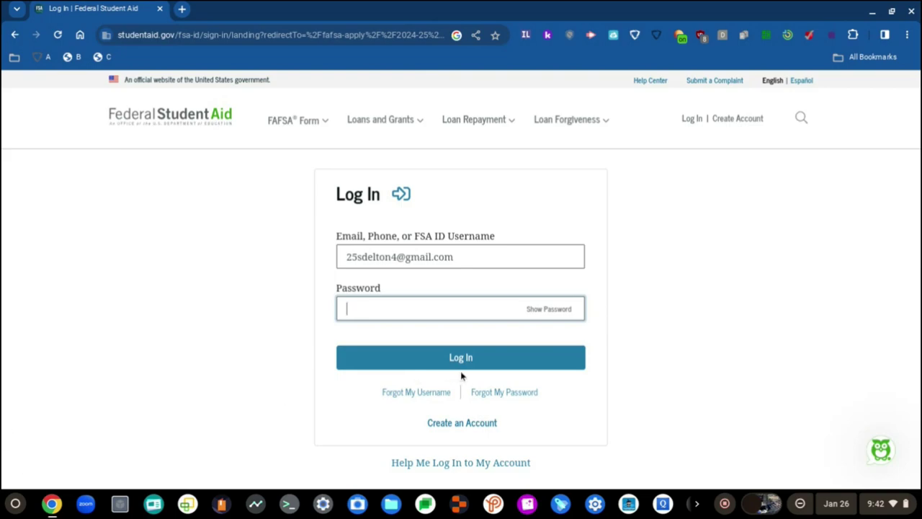
click(496, 401)
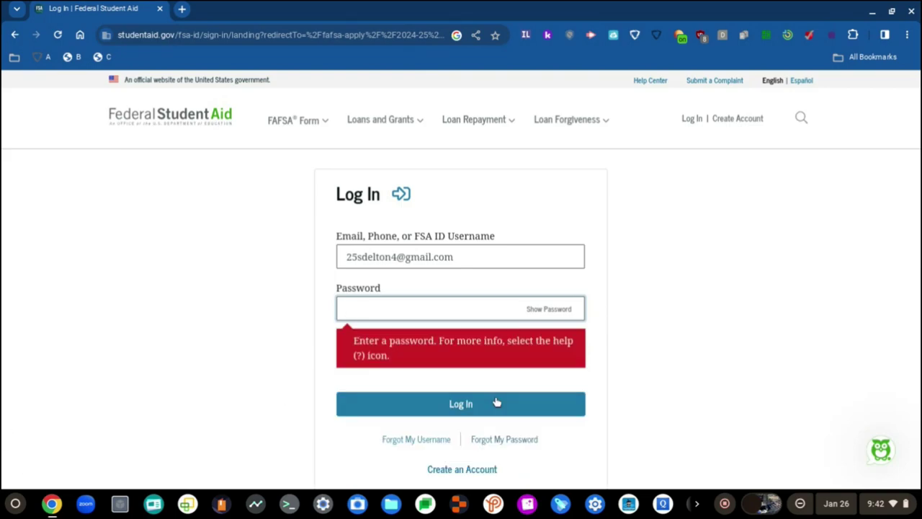
click(502, 440)
Step: Look up the account using its e-mail username and the holder's birth month and day
click(298, 264)
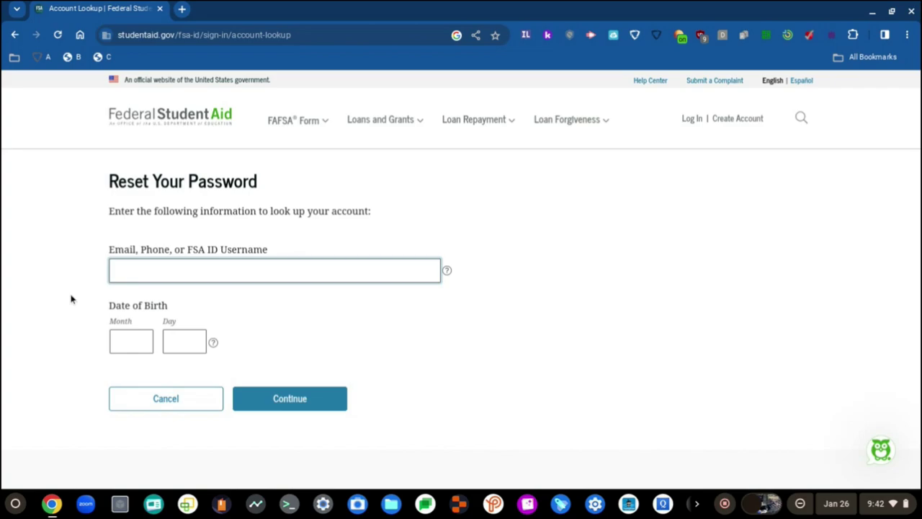
key(Tab)
click(329, 355)
click(131, 338)
text(042)
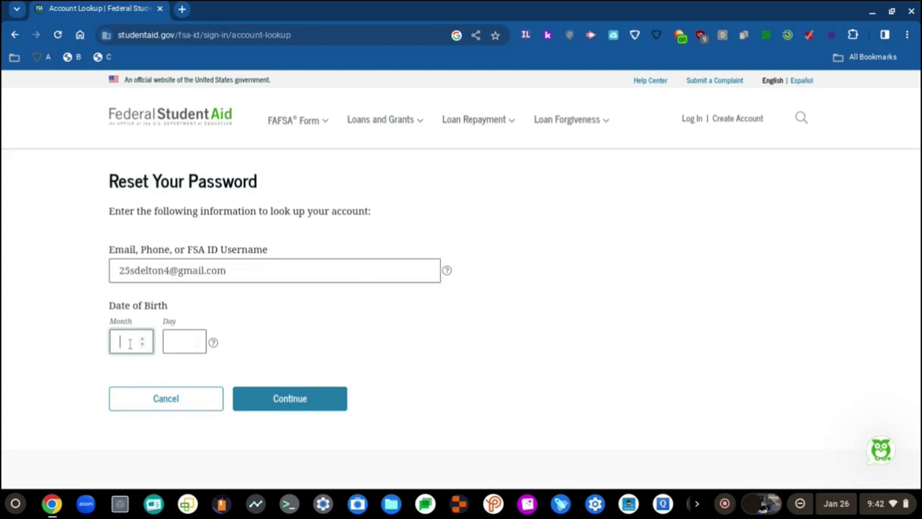
text(3)
click(297, 398)
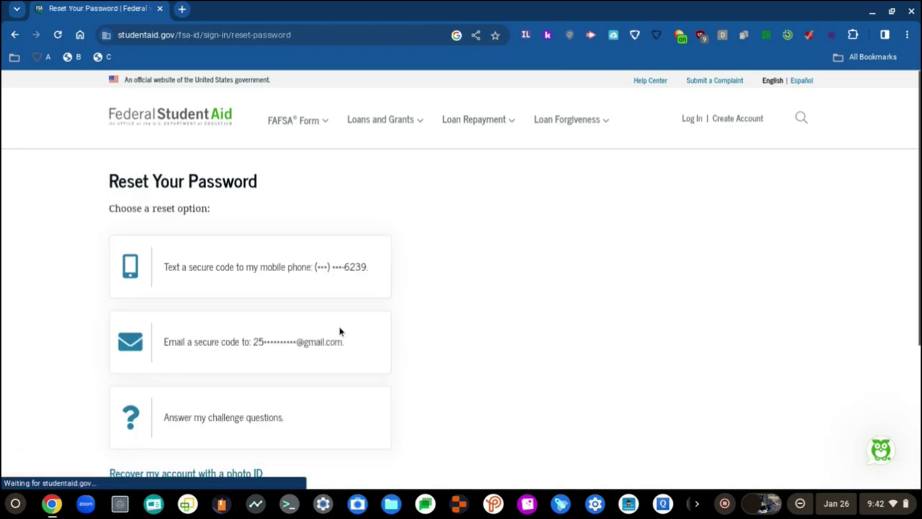
scroll(333, 343, down, 1)
Step: Request the password-reset secure code by e-mail, then resend a fresh code
click(316, 303)
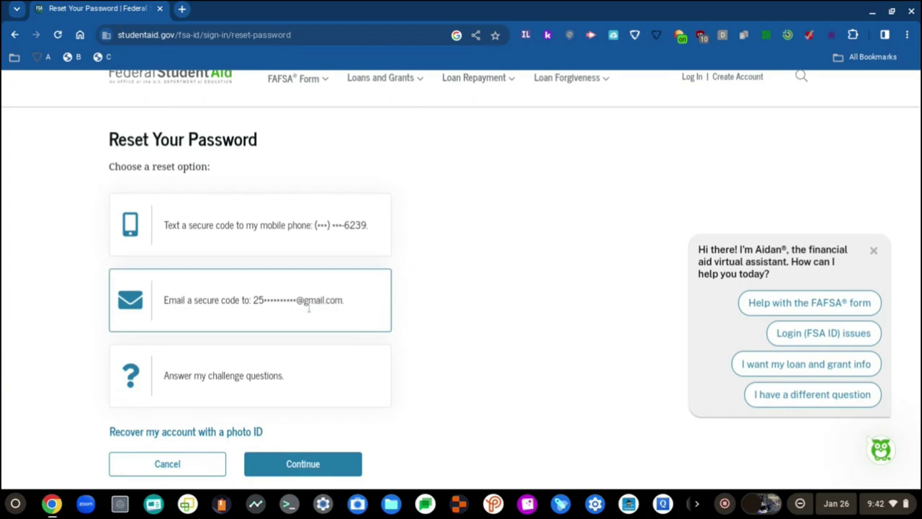
click(343, 463)
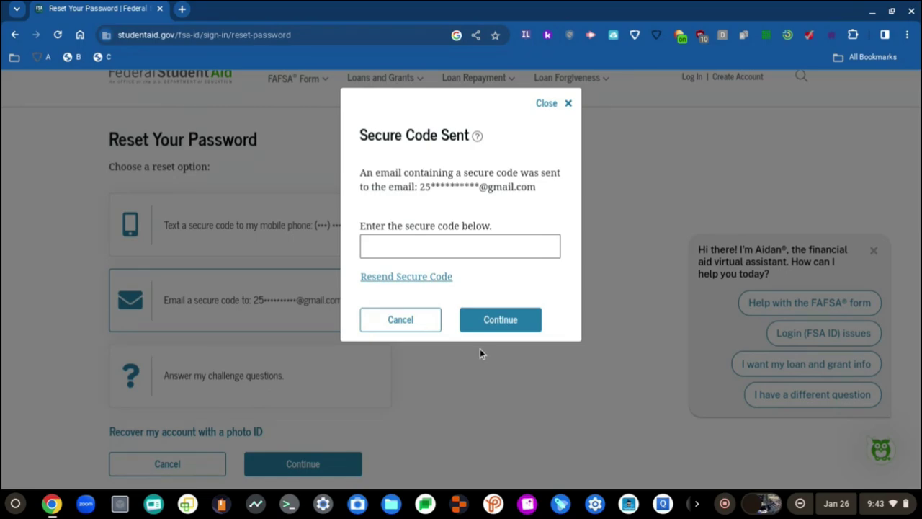
click(415, 280)
Step: Enter the six-digit secure code from the e-mail and submit it
click(480, 246)
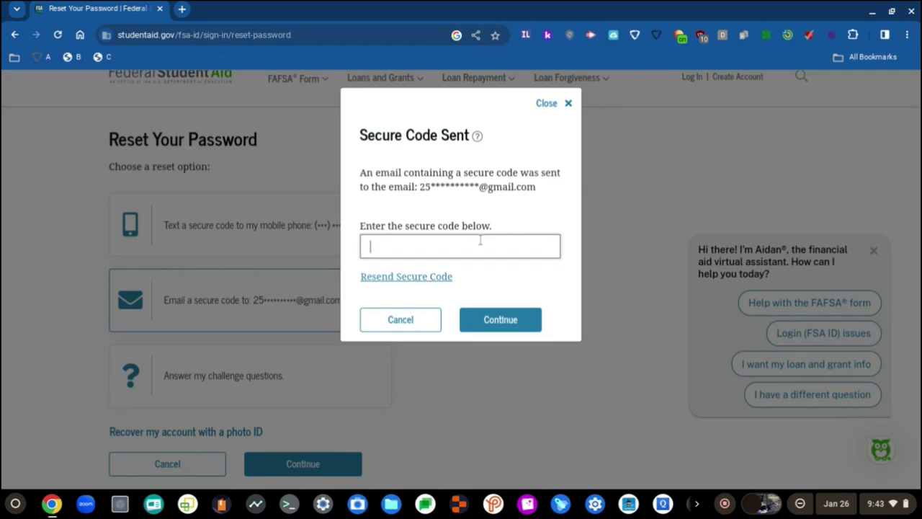
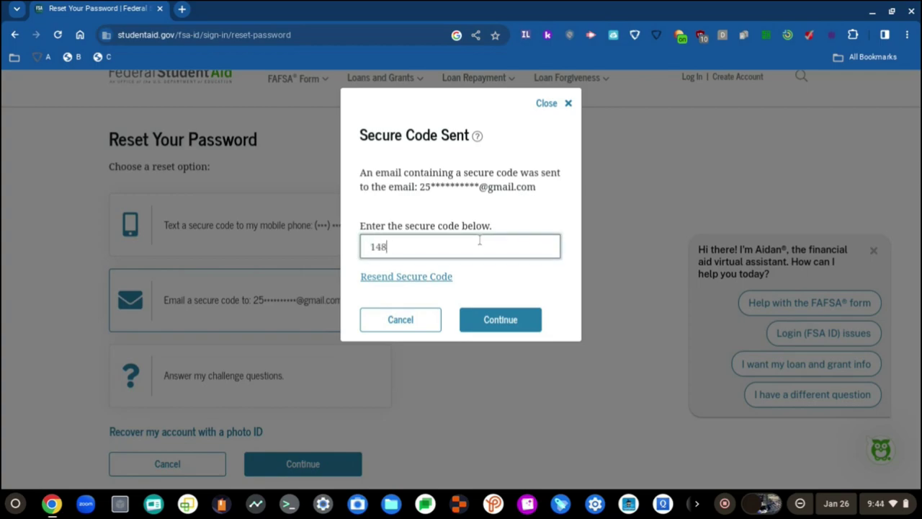
click(500, 323)
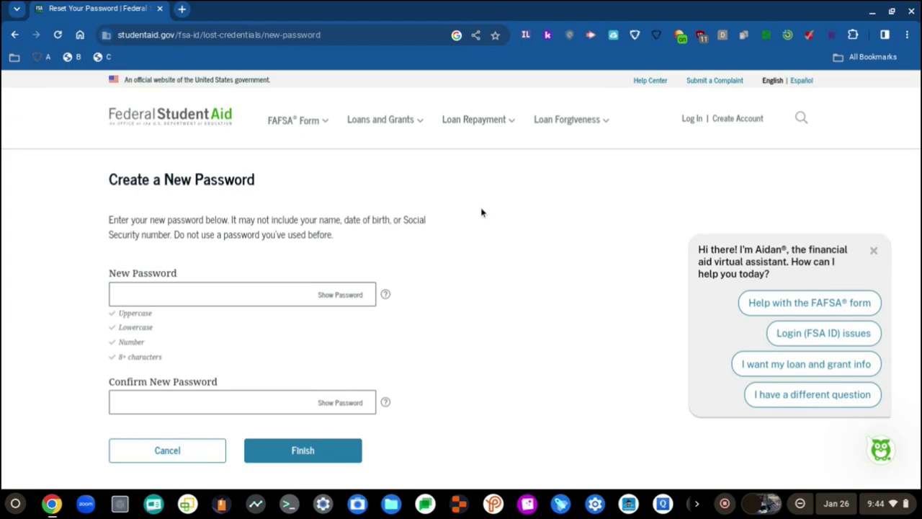
Step: Enter a new password and its confirmation, which are rejected as not matching
click(265, 287)
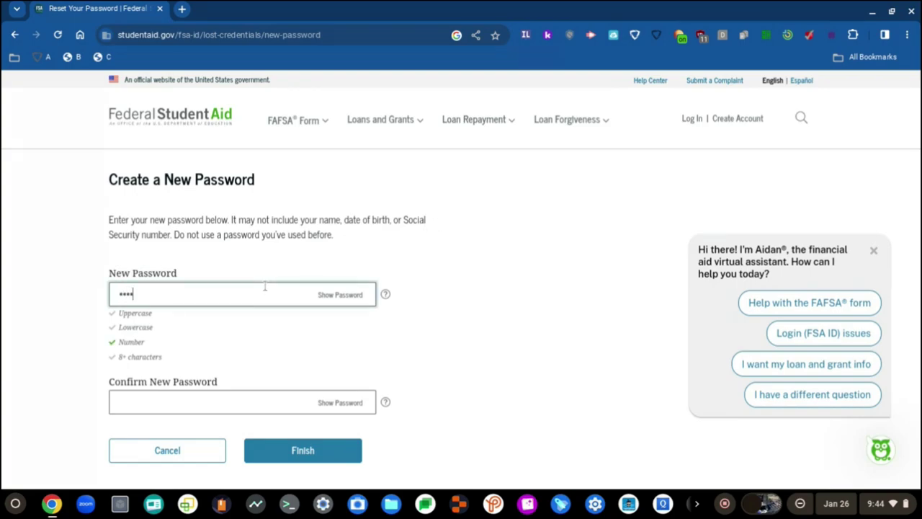
click(216, 400)
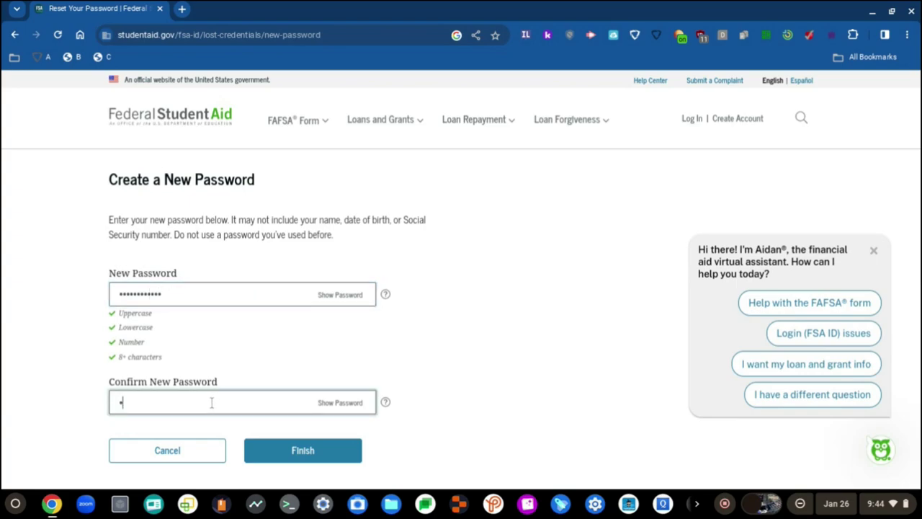
click(291, 451)
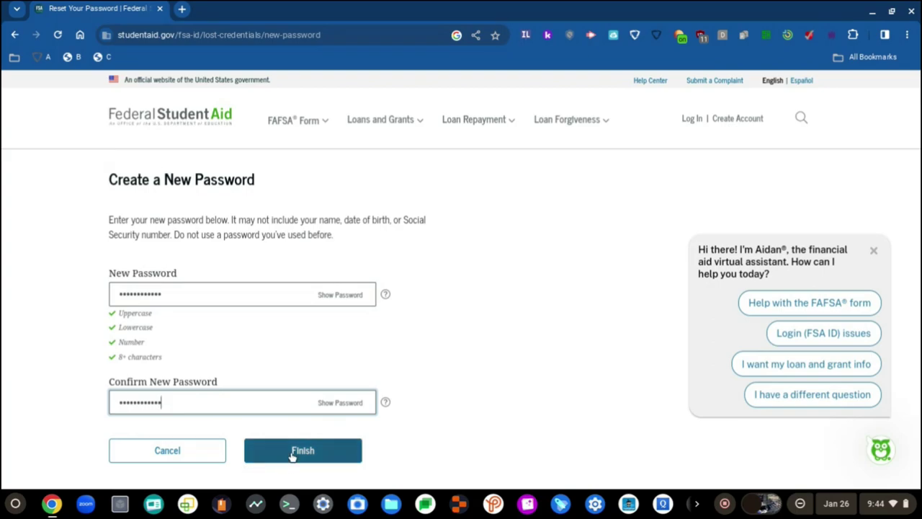
Step: Retype both password fields so they match and finish the password reset
click(232, 301)
key(BackSpace)
key(BackSpace)
key(BackSpace)
key(BackSpace)
key(BackSpace)
key(BackSpace)
key(BackSpace)
key(BackSpace)
key(BackSpace)
key(BackSpace)
key(BackSpace)
key(BackSpace)
key(BackSpace)
key(BackSpace)
key(BackSpace)
key(BackSpace)
key(BackSpace)
key(Tab)
key(Tab)
key(Tab)
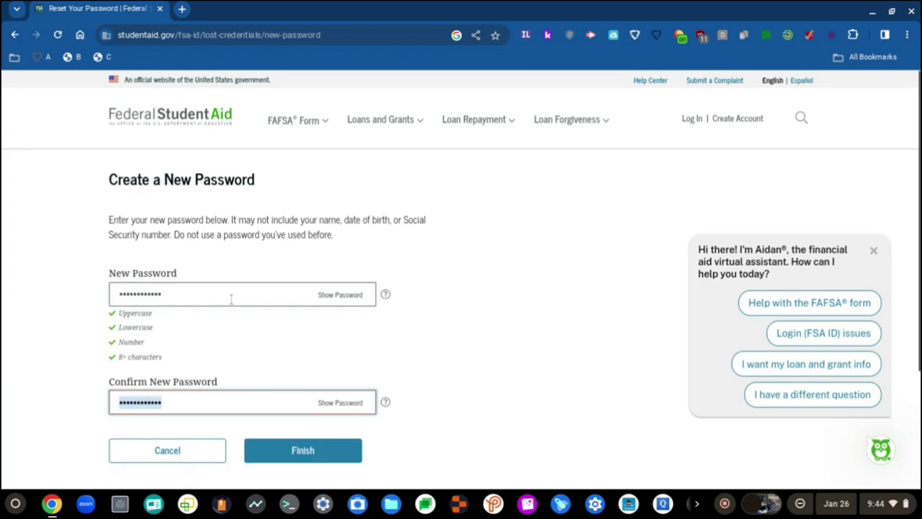
click(223, 397)
key(BackSpace)
key(BackSpace)
text(**)
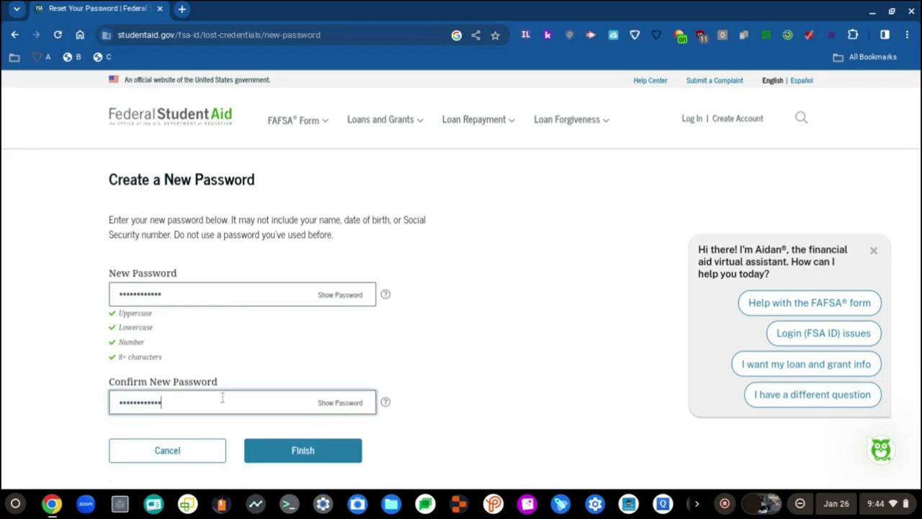
click(284, 450)
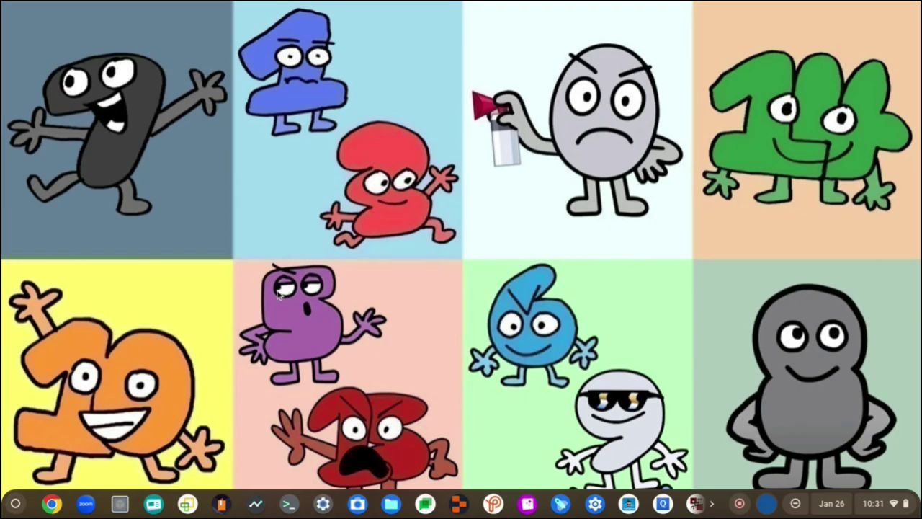
Step: Relaunch the web browser from the taskbar
click(56, 502)
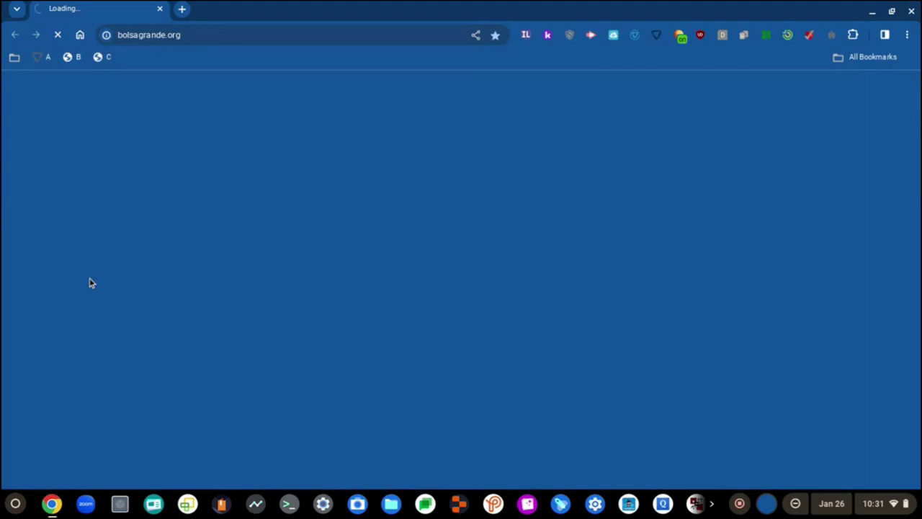
Step: Open Google Classroom in a new tab, close the bolsagrande.org tab, and dismiss the GoGuardian popup
click(182, 8)
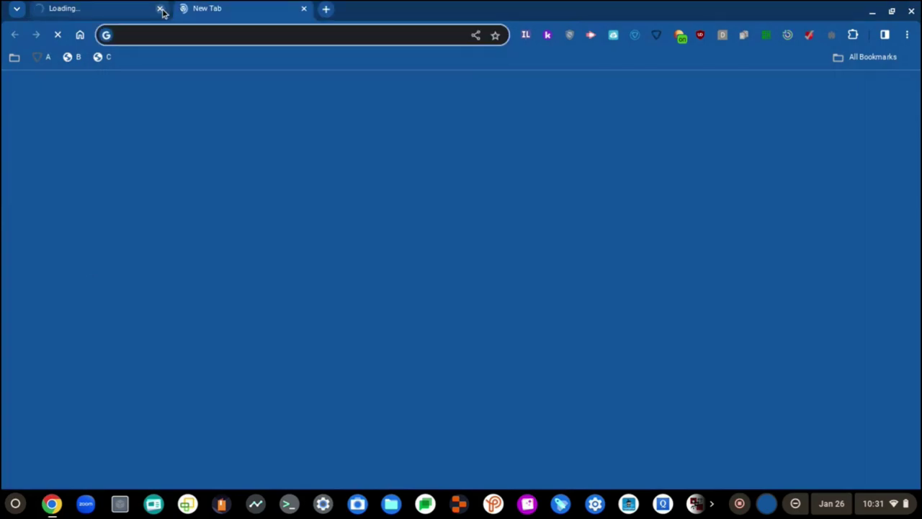
click(161, 9)
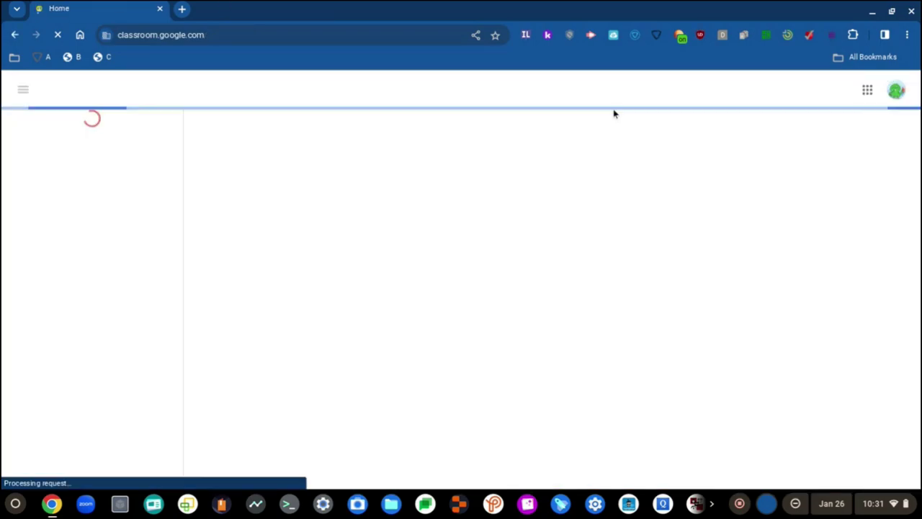
click(635, 36)
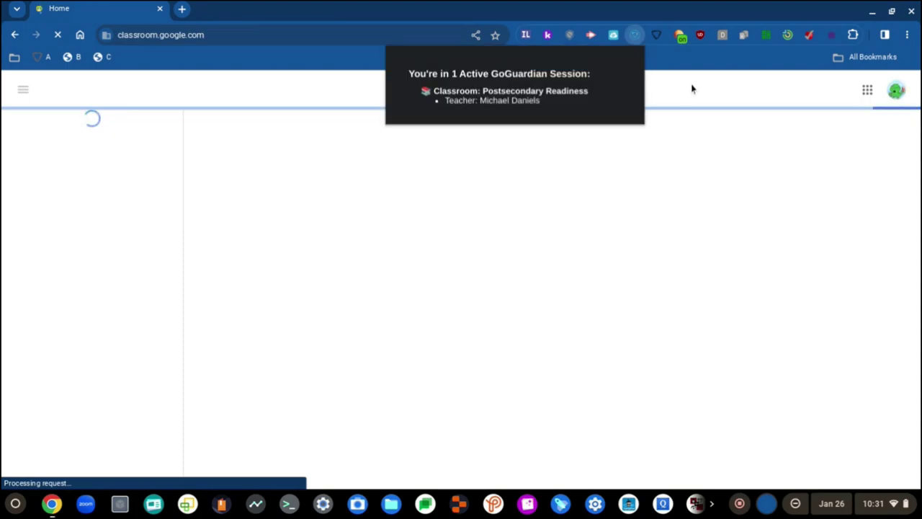
click(648, 94)
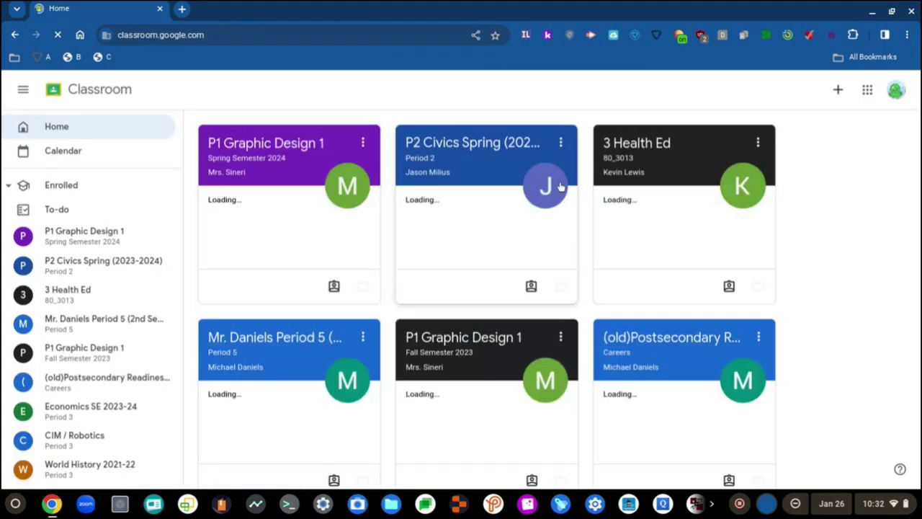
Step: In the 3 Health Ed class, open the 'Notes 4-9 to 4-12' Google Slides attachment
click(561, 186)
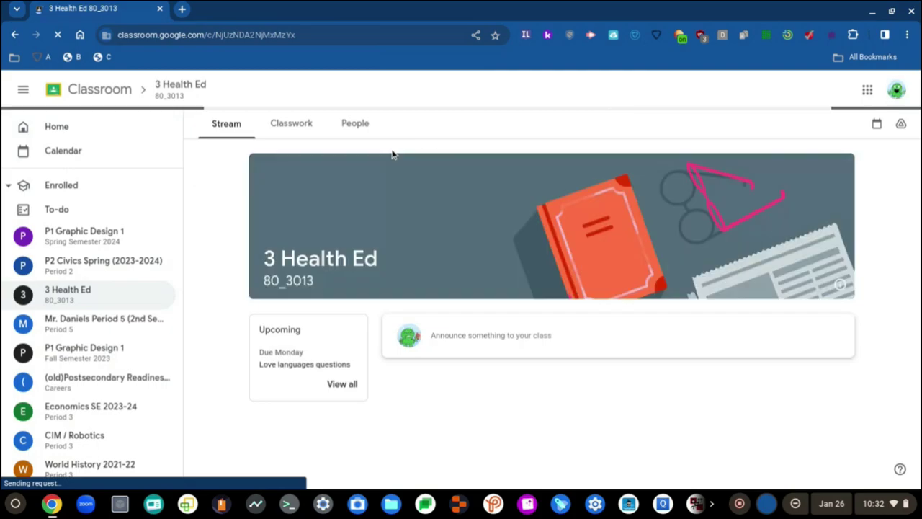
scroll(518, 326, down, 1)
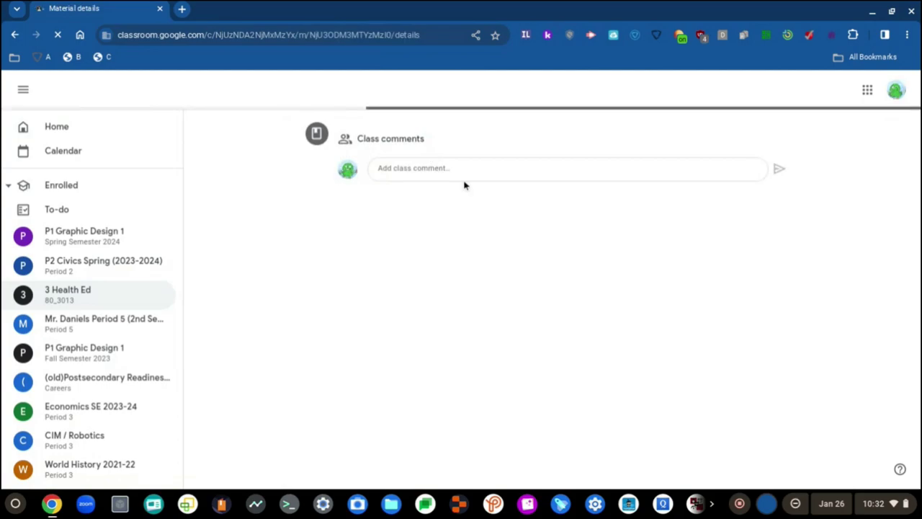
click(445, 198)
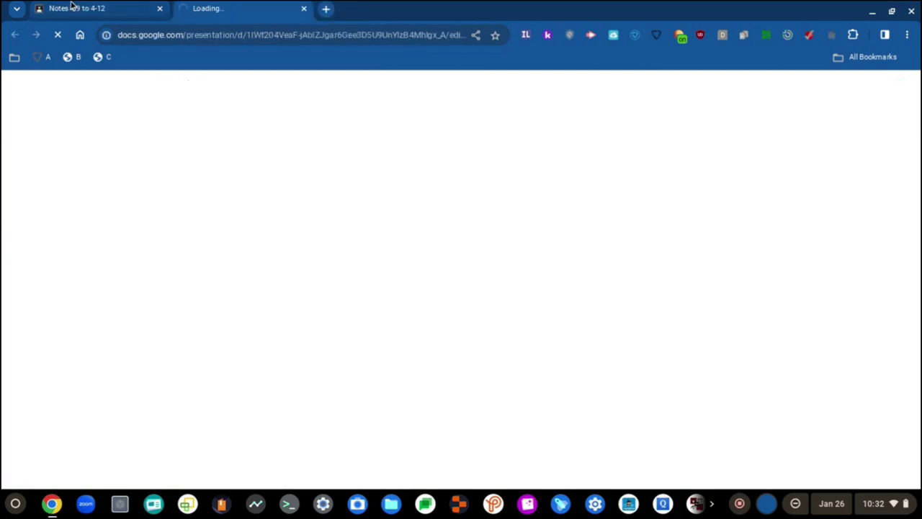
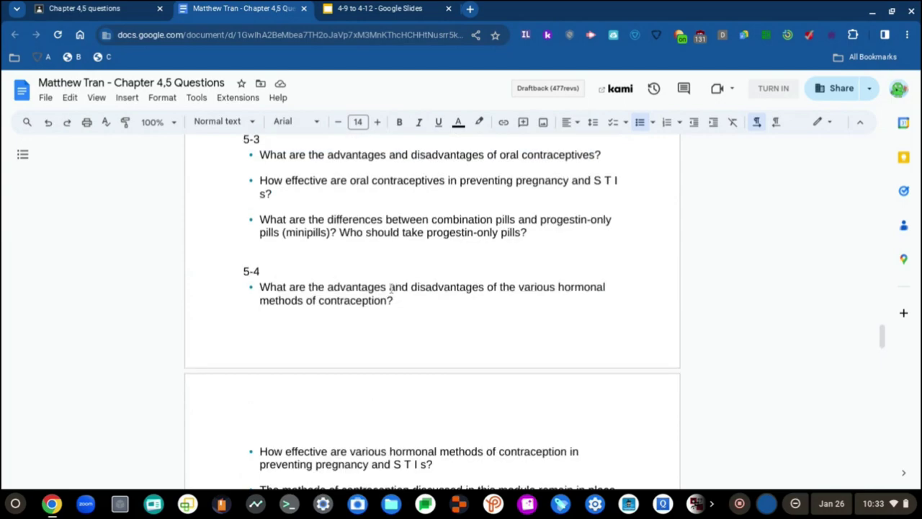
Step: Place the cursor on the empty answer bullet under question 4-9
scroll(392, 288, up, 15)
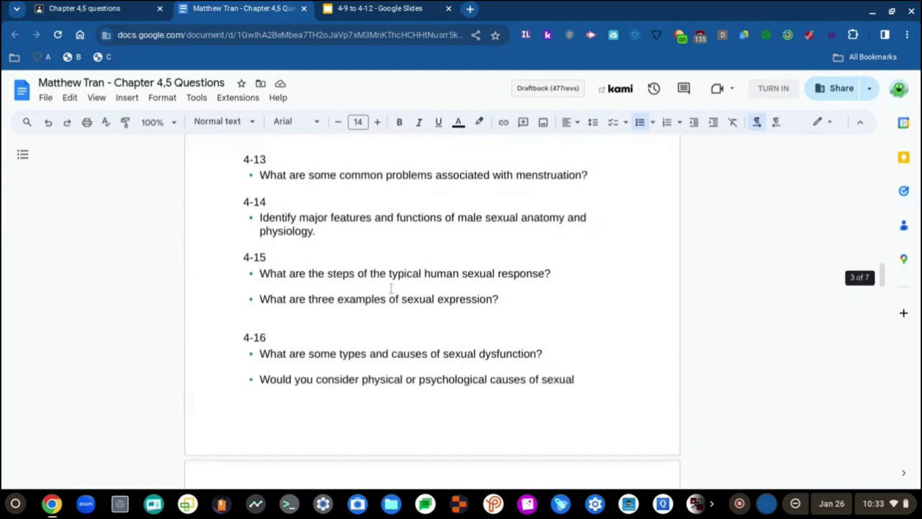
scroll(391, 288, up, 4)
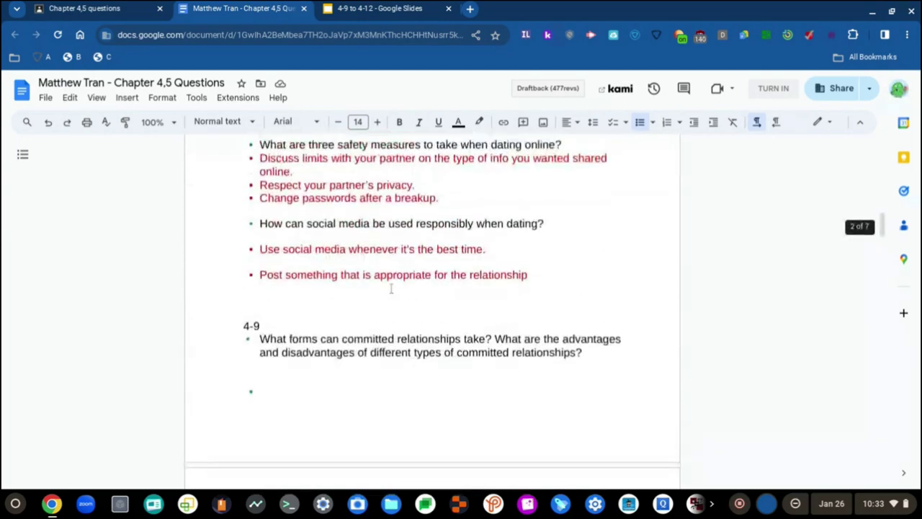
scroll(420, 301, down, 3)
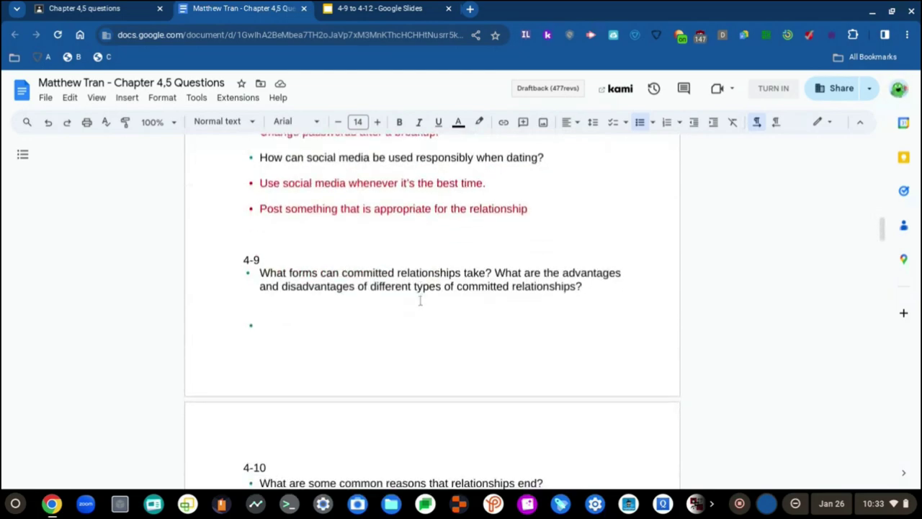
click(362, 313)
Step: Set the new answer text colour to red and check the document's save status
scroll(382, 261, down, 1)
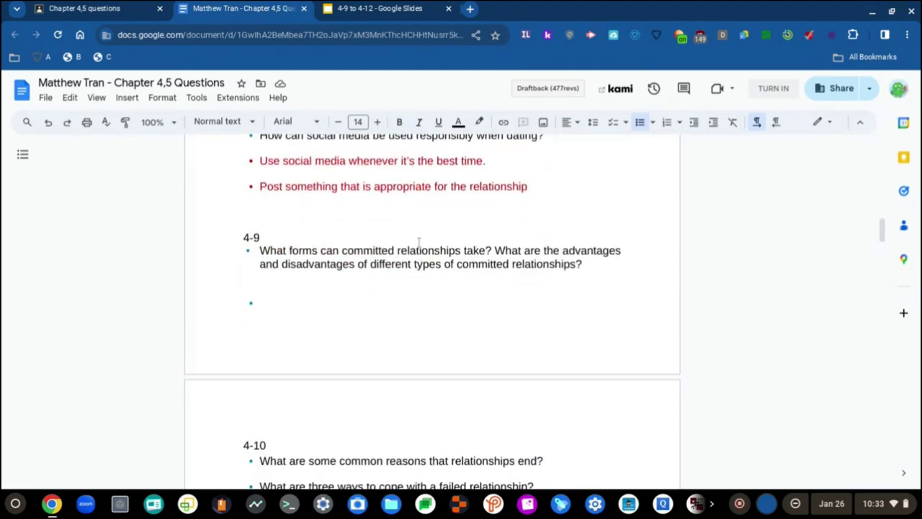
scroll(419, 243, down, 3)
scroll(418, 242, up, 2)
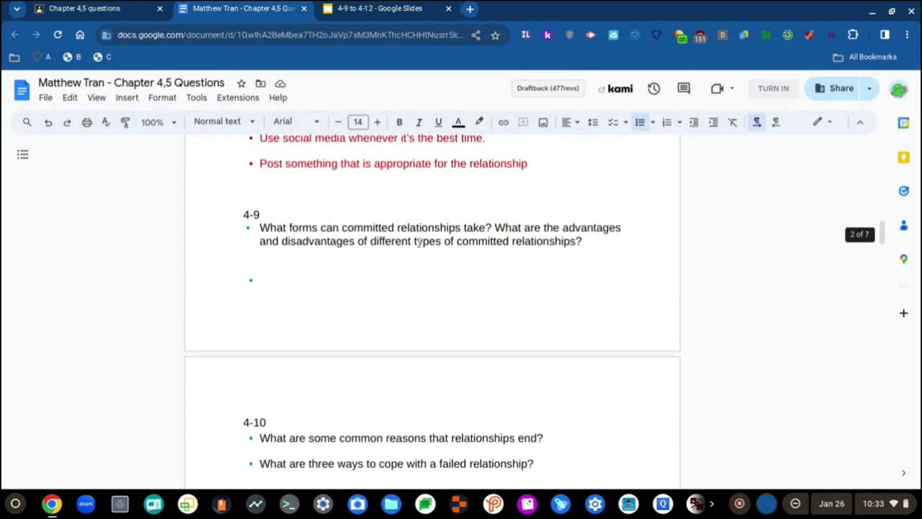
scroll(420, 241, down, 1)
scroll(420, 240, up, 1)
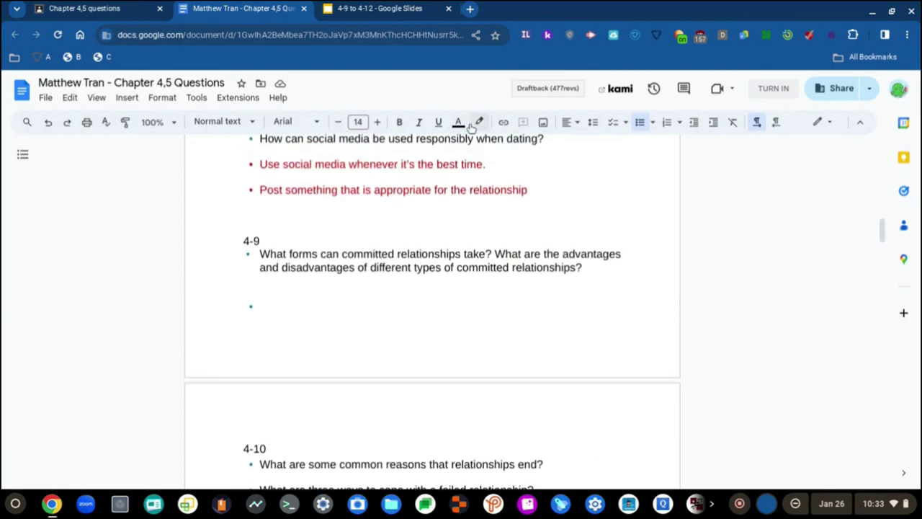
click(478, 123)
click(476, 211)
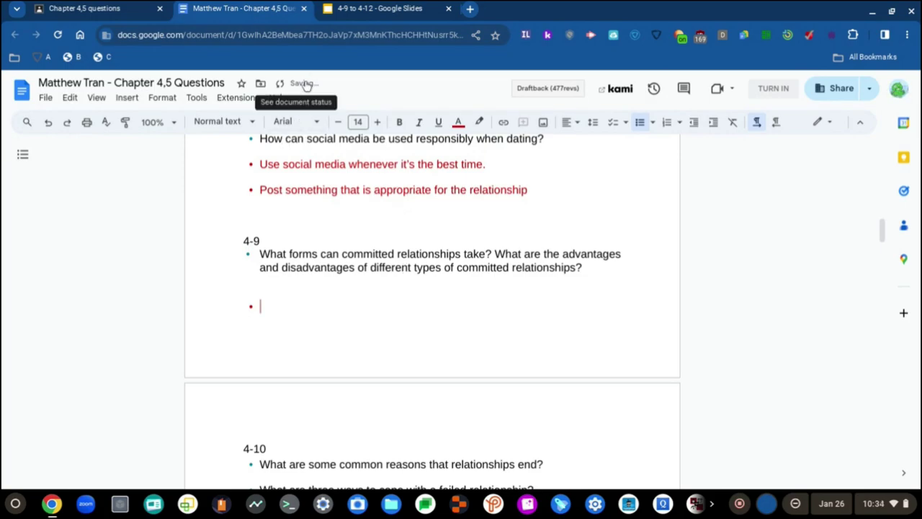
click(306, 84)
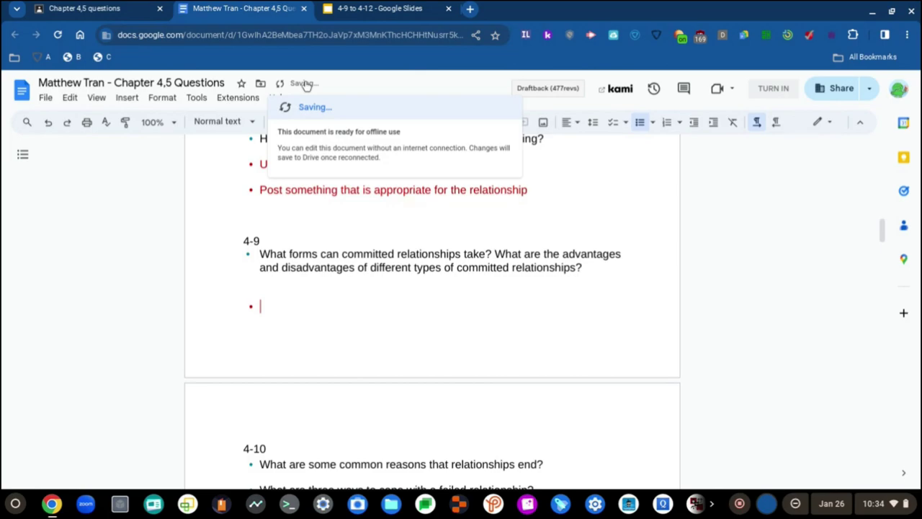
click(305, 85)
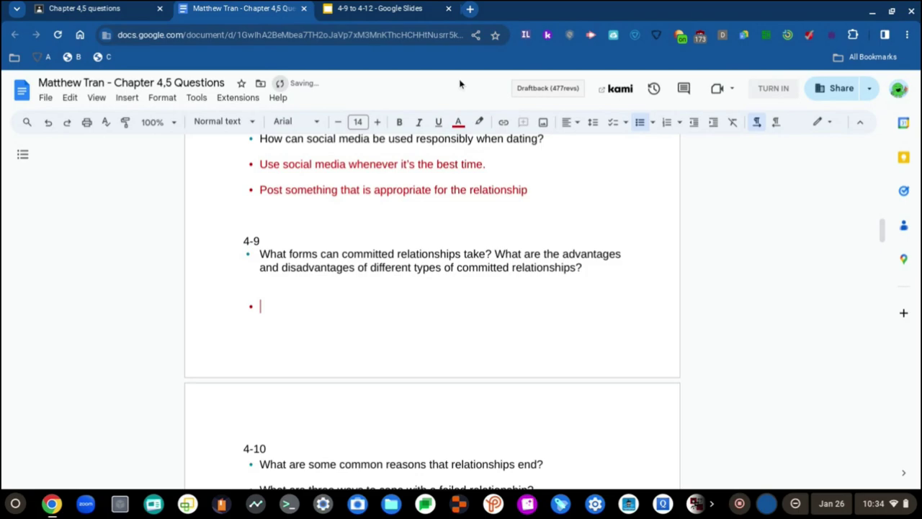
Step: Read the Committed Relationships: Module 4.9 slide, then return to the Chapter 4,5 Questions document
click(425, 8)
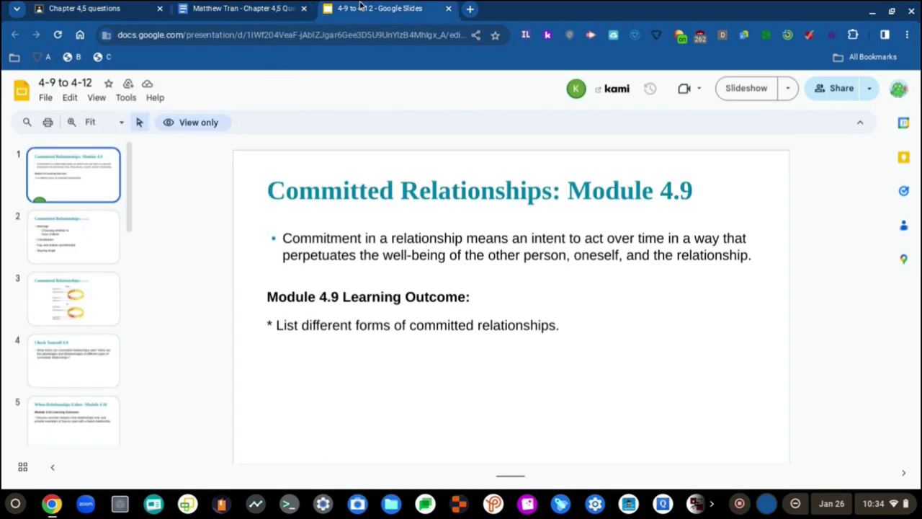
click(252, 8)
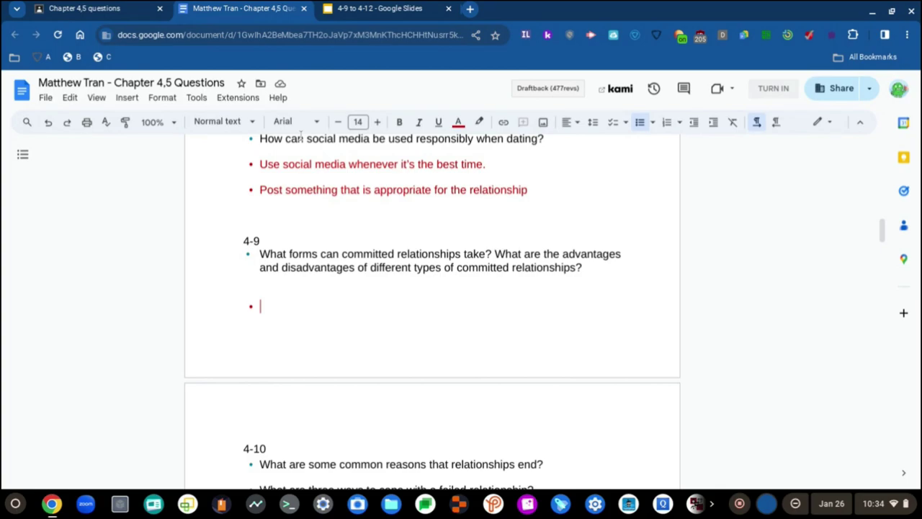
click(341, 5)
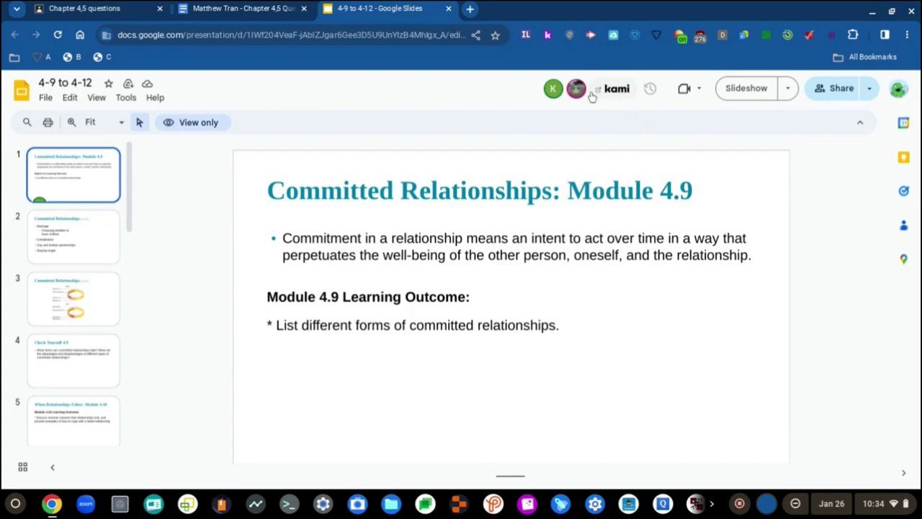
mouse_move(578, 90)
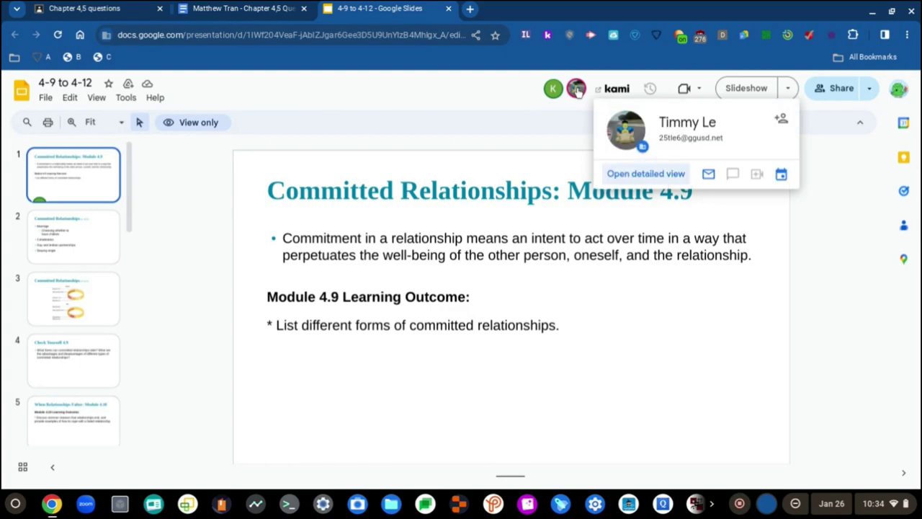
click(242, 8)
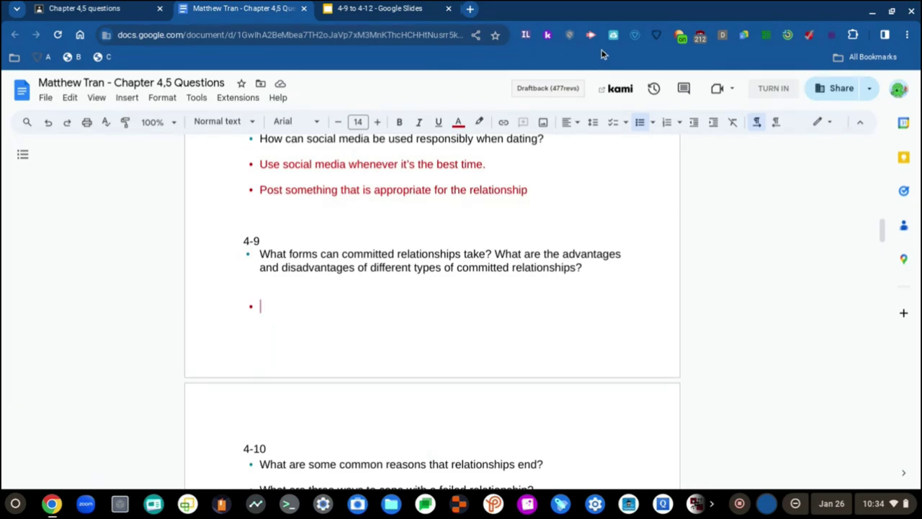
Step: Reload the Chapter 4,5 Questions document with F5
mouse_move(636, 35)
scroll(364, 301, down, 4)
scroll(364, 300, up, 4)
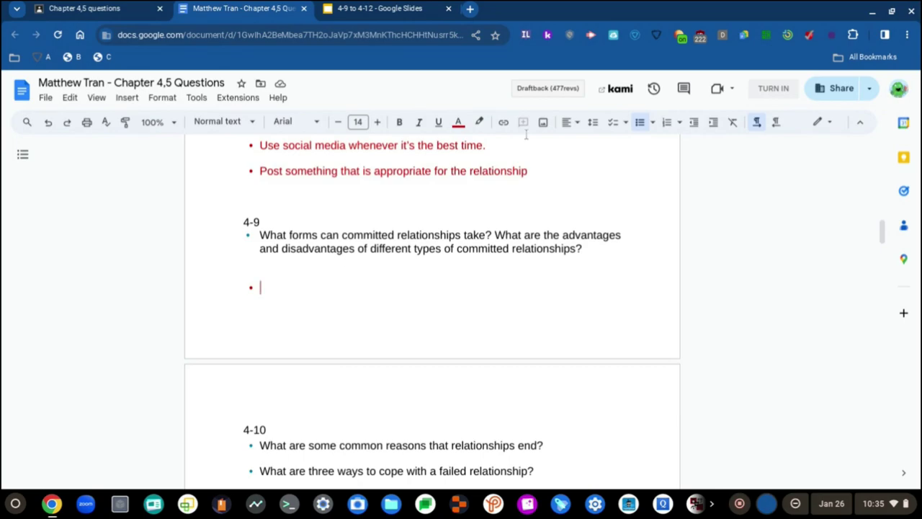
mouse_move(561, 91)
key(F5)
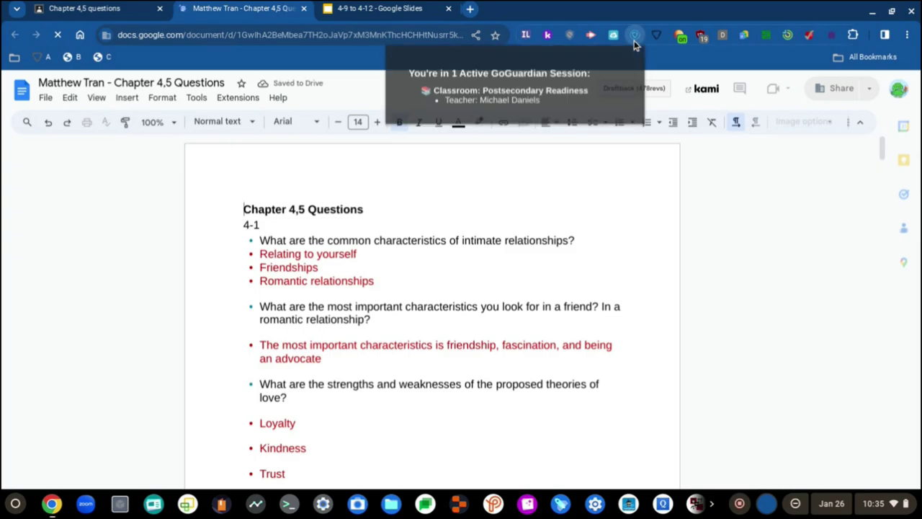
Step: Review the red 4-1 answers such as Kindness and Respect, then bring up the 4-9 to 4-12 slides
click(392, 346)
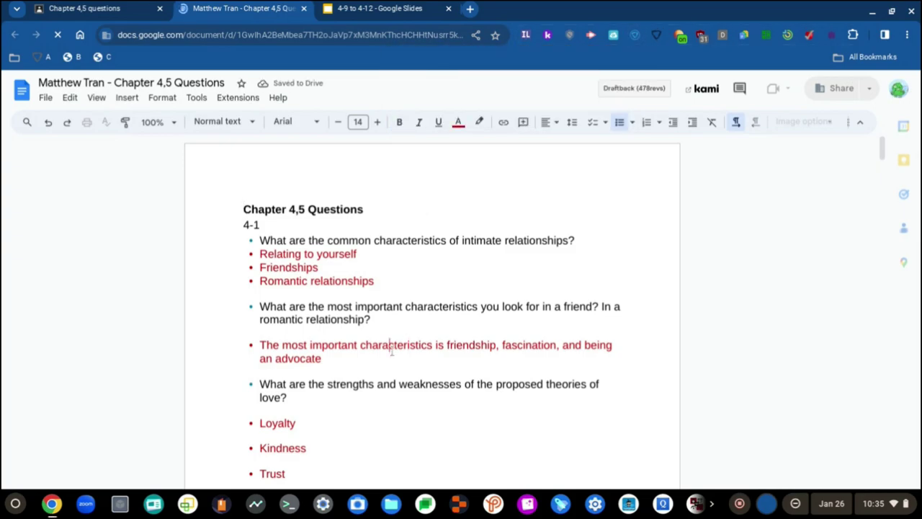
scroll(410, 336, down, 2)
click(421, 314)
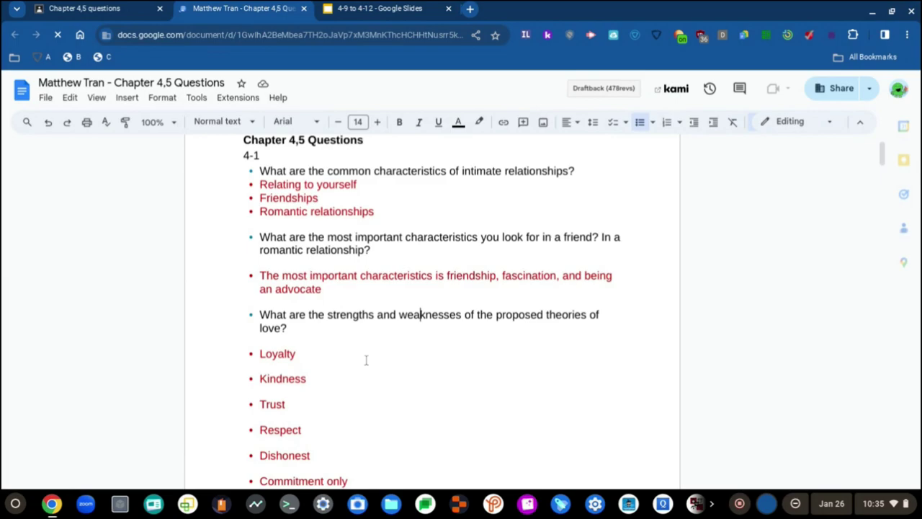
click(366, 360)
scroll(366, 361, down, 2)
click(387, 348)
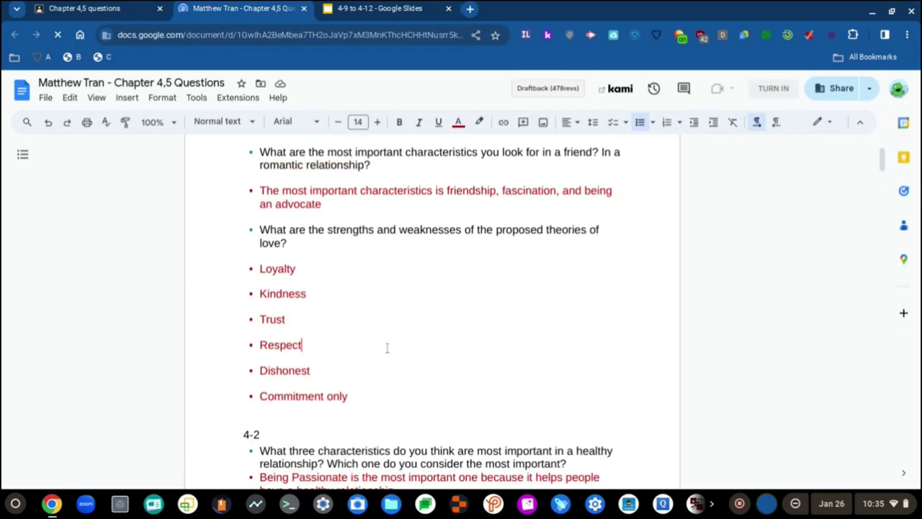
scroll(387, 348, down, 1)
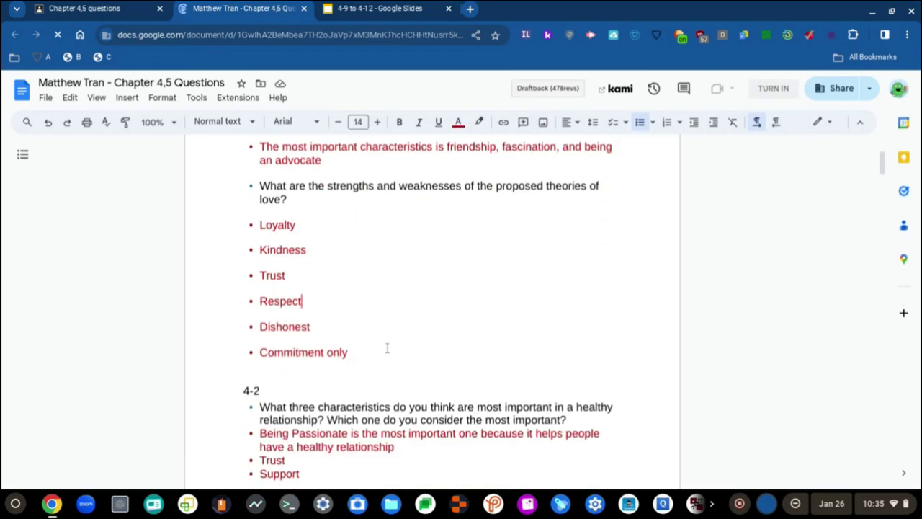
click(380, 8)
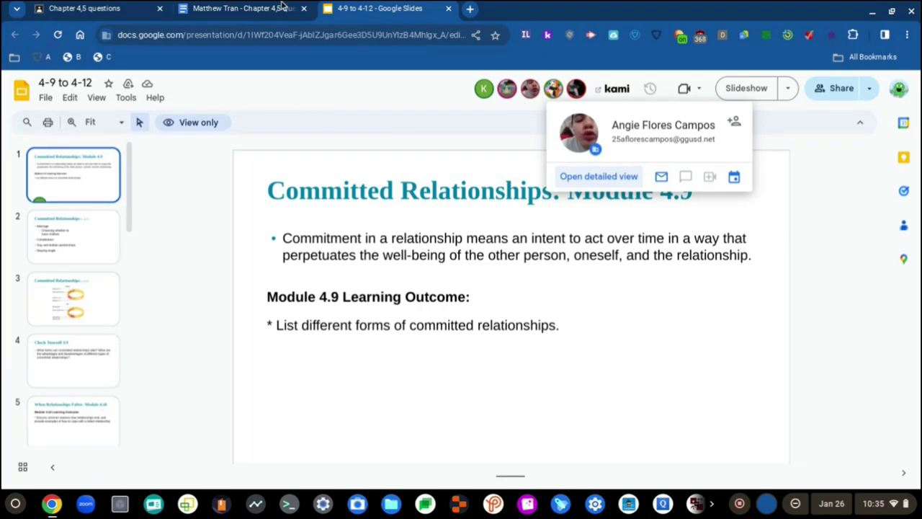
Step: Compare the Module 4.9 slide with the document, ending on the red 4-2 answers
click(259, 7)
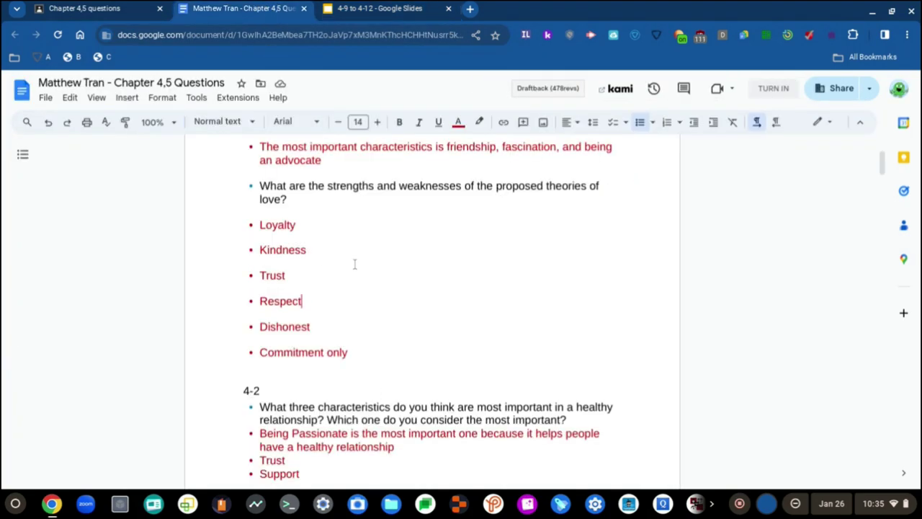
scroll(355, 265, down, 2)
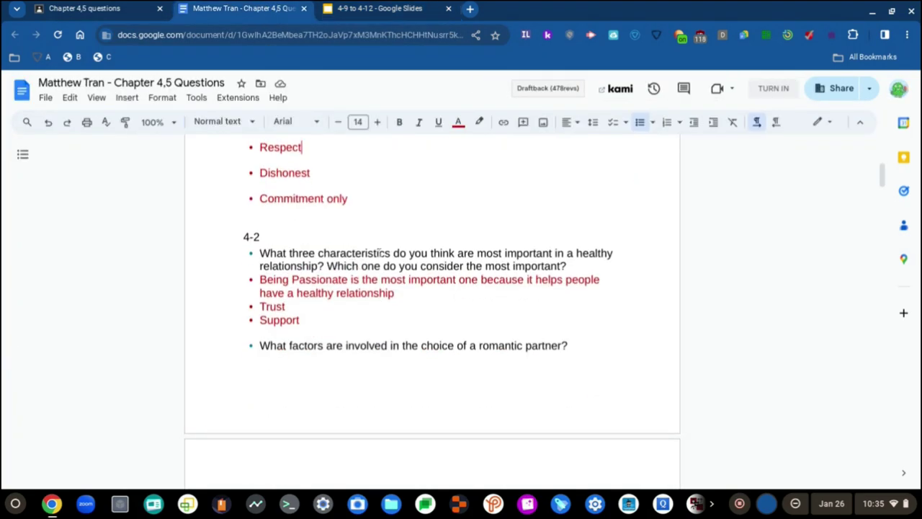
click(381, 6)
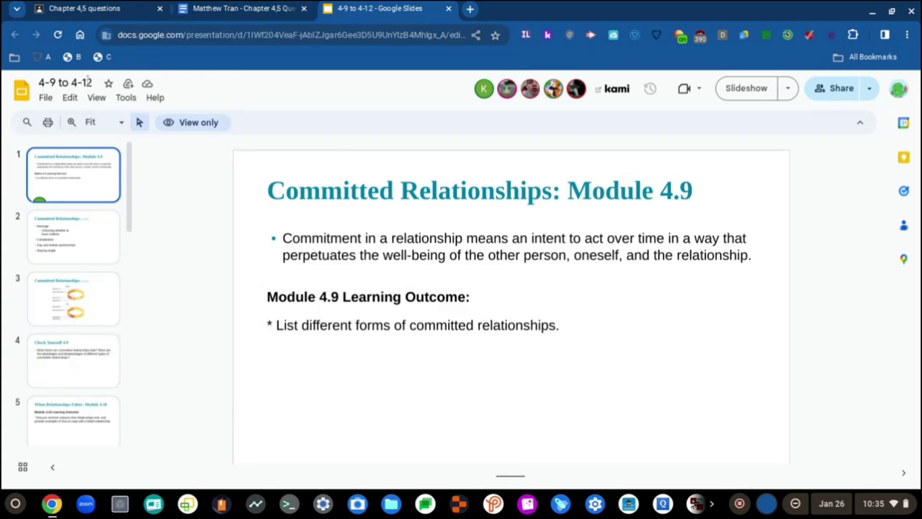
click(245, 8)
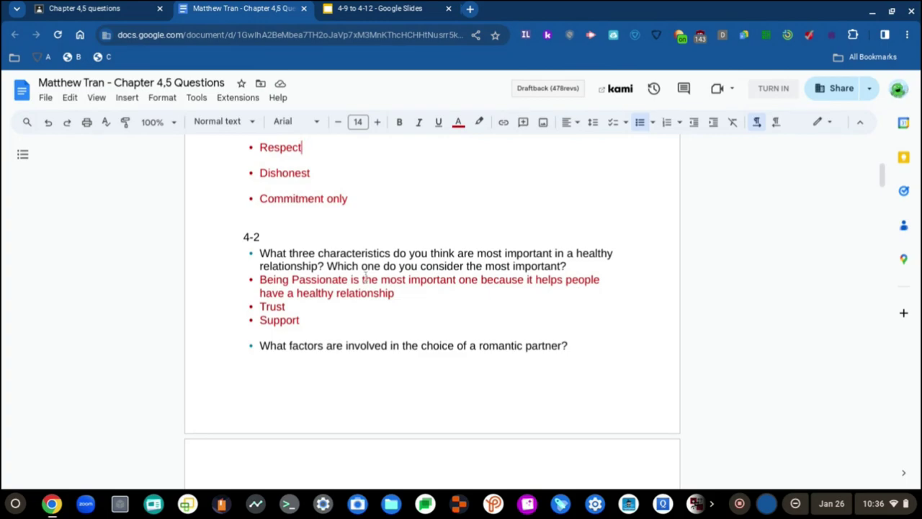
Step: Place the cursor on the red bullet under 4-9, then view the Module 4.9 slide
scroll(288, 303, down, 5)
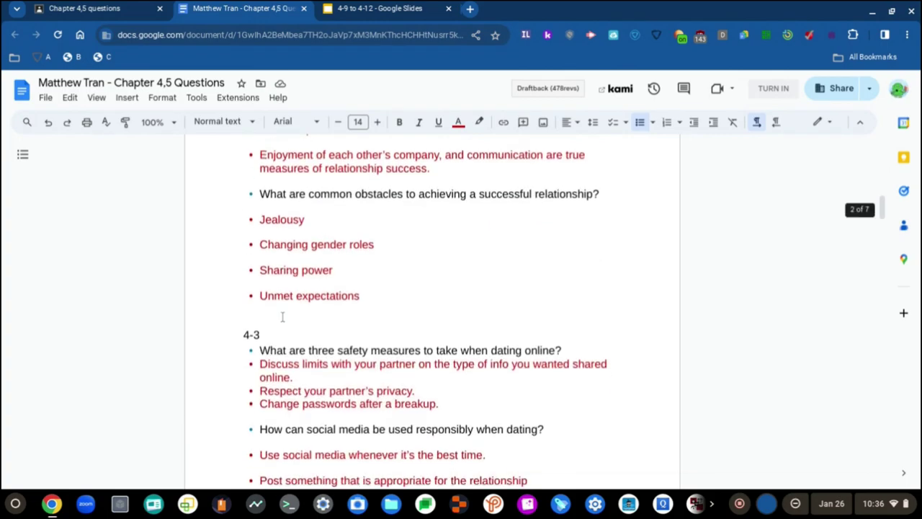
scroll(283, 317, up, 3)
scroll(282, 317, down, 1)
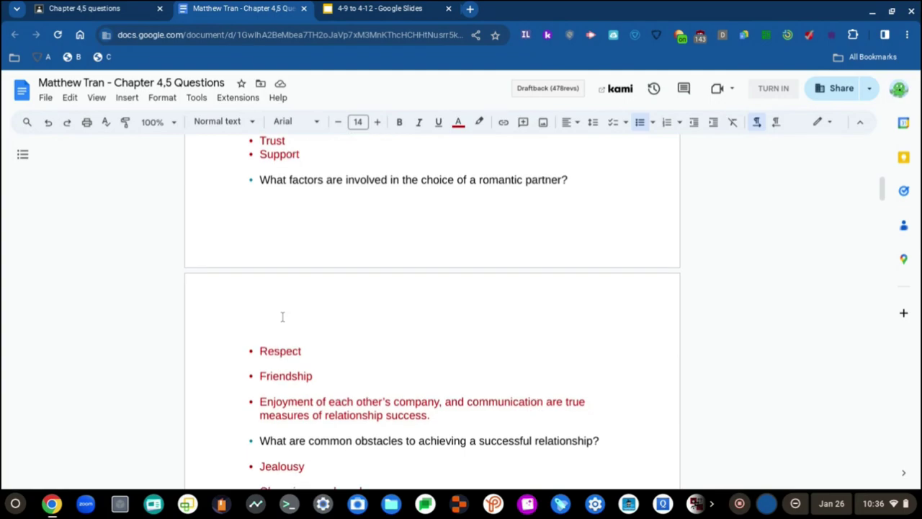
scroll(282, 316, down, 7)
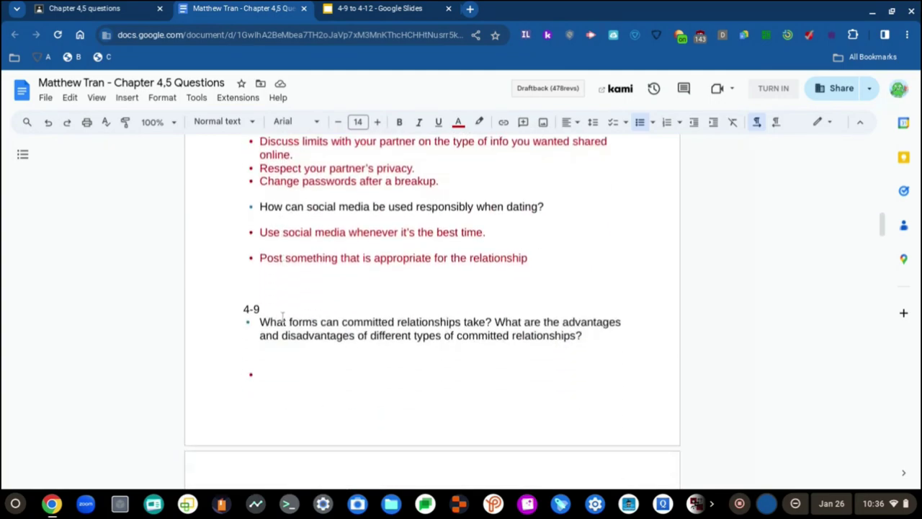
click(298, 364)
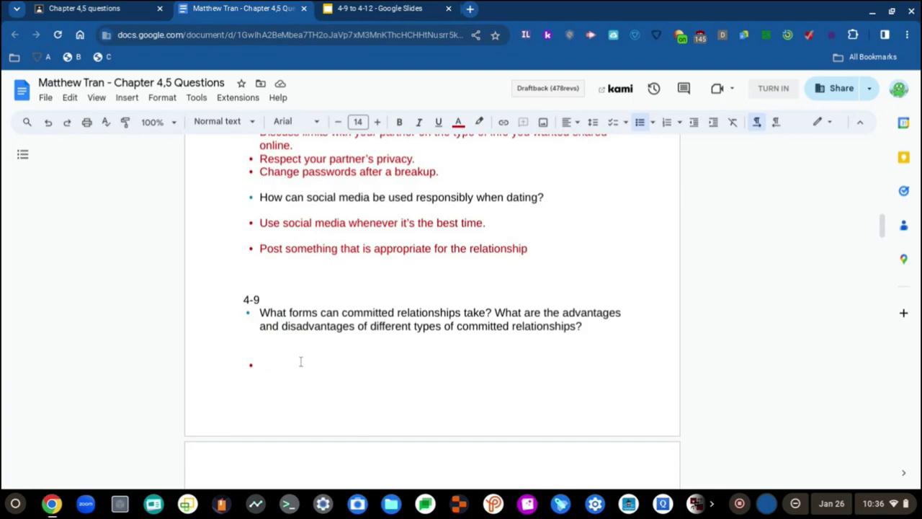
scroll(321, 338, down, 2)
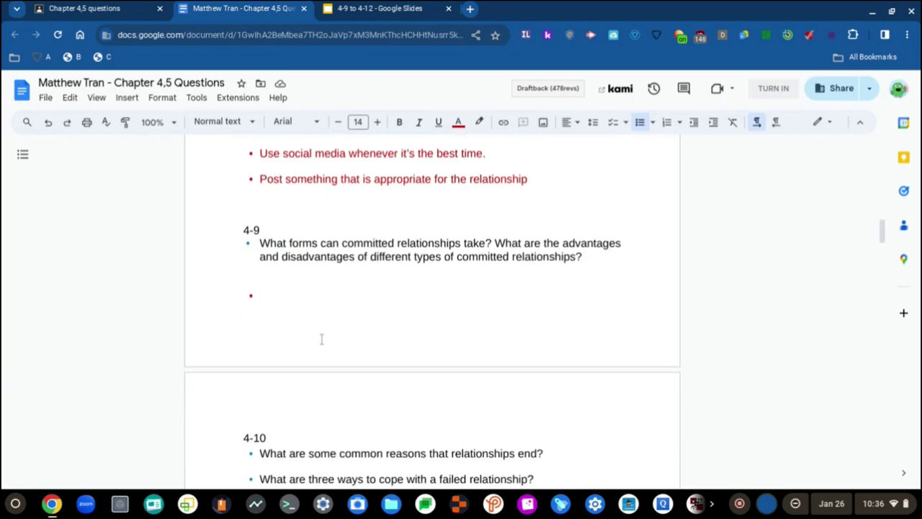
click(351, 8)
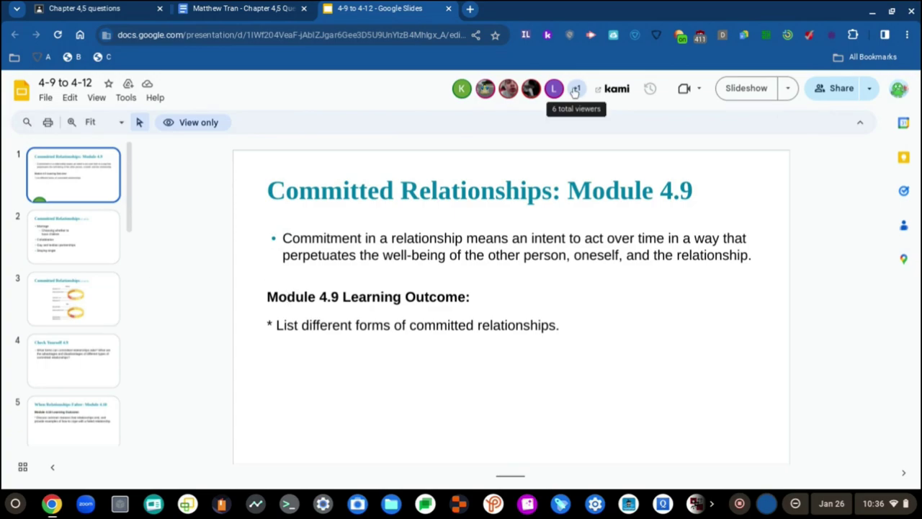
Step: Check who else is viewing the presentation and compare it with the questions document
click(576, 89)
click(575, 90)
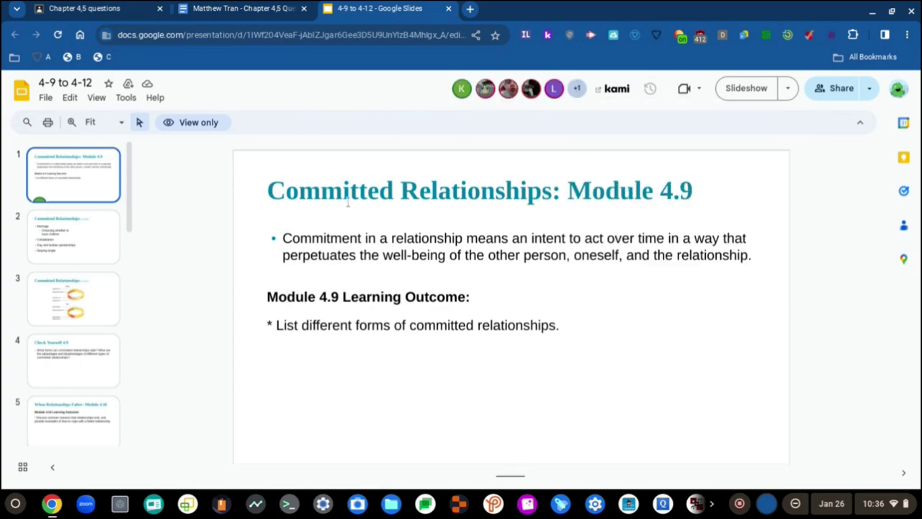
click(263, 7)
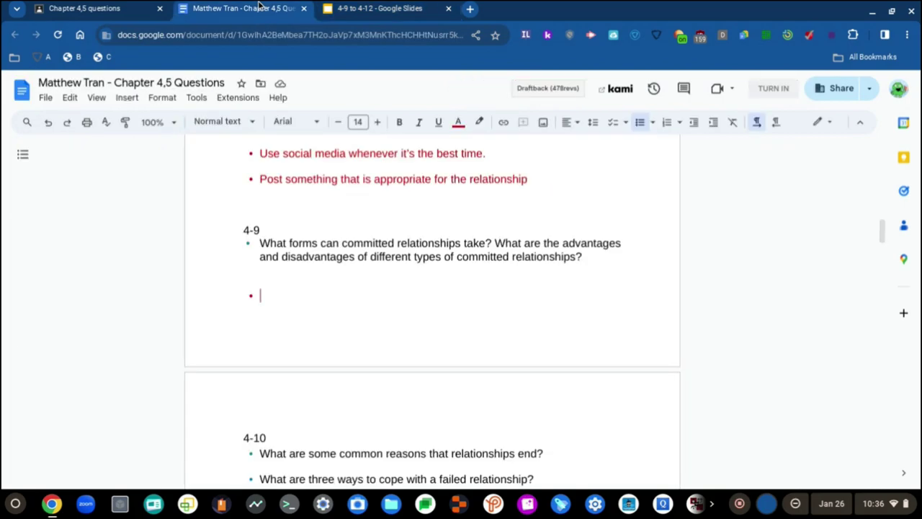
click(403, 7)
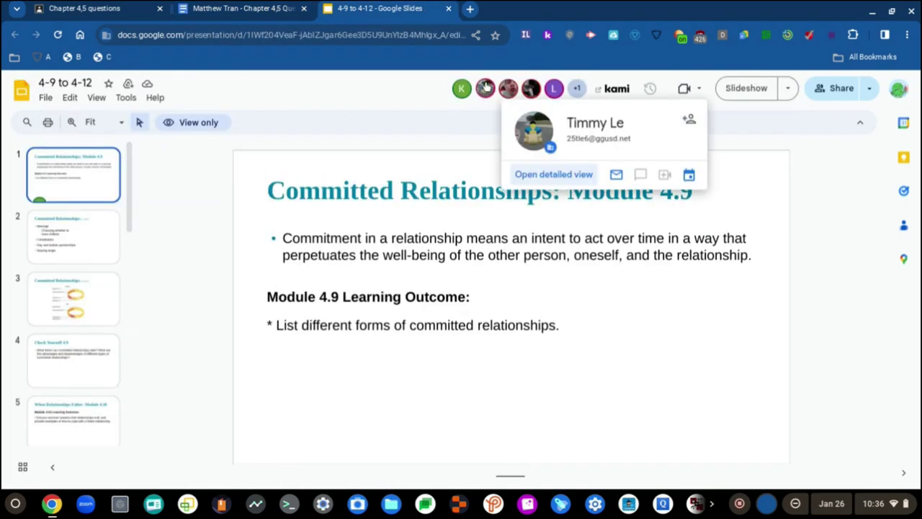
mouse_move(523, 88)
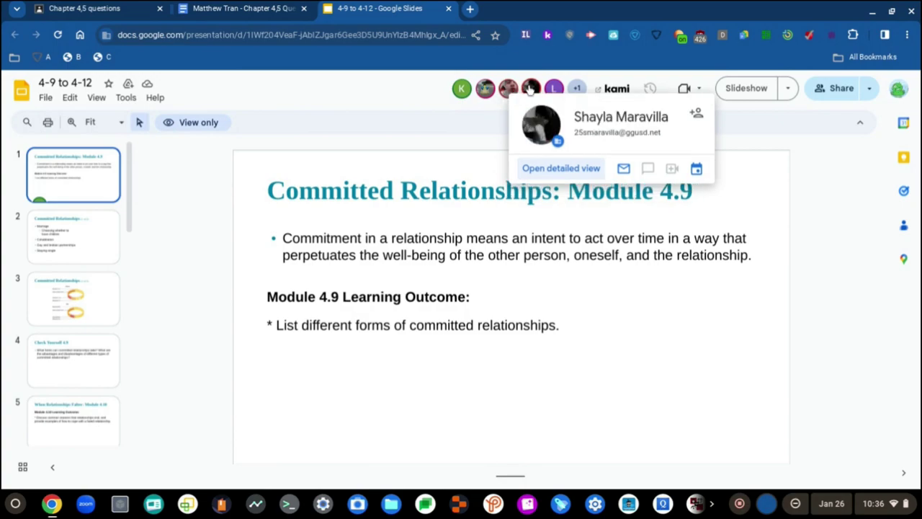
click(250, 6)
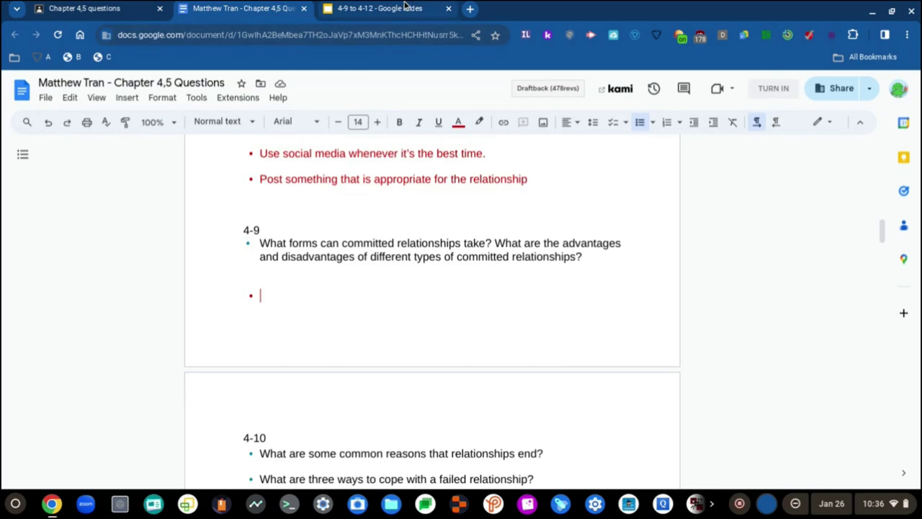
Step: Keep comparing the slides with the document, ending around questions 4-12 to 4-16
click(439, 9)
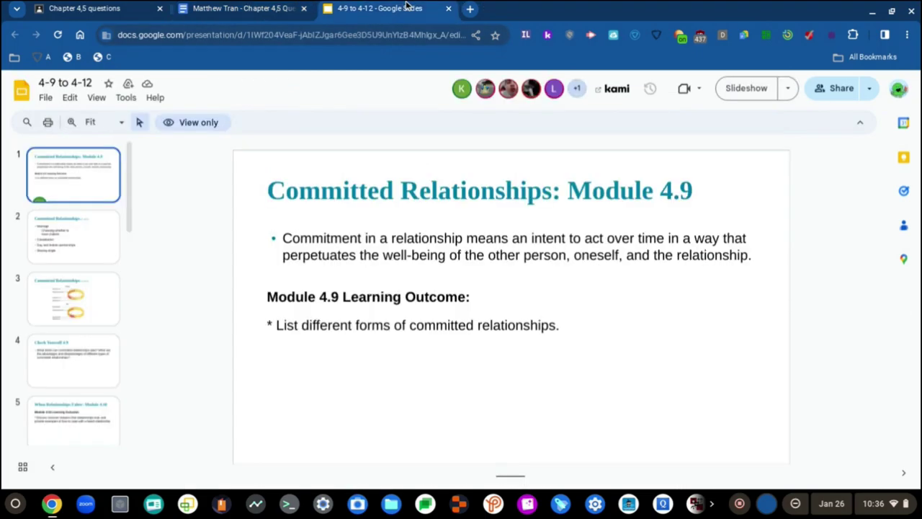
click(252, 6)
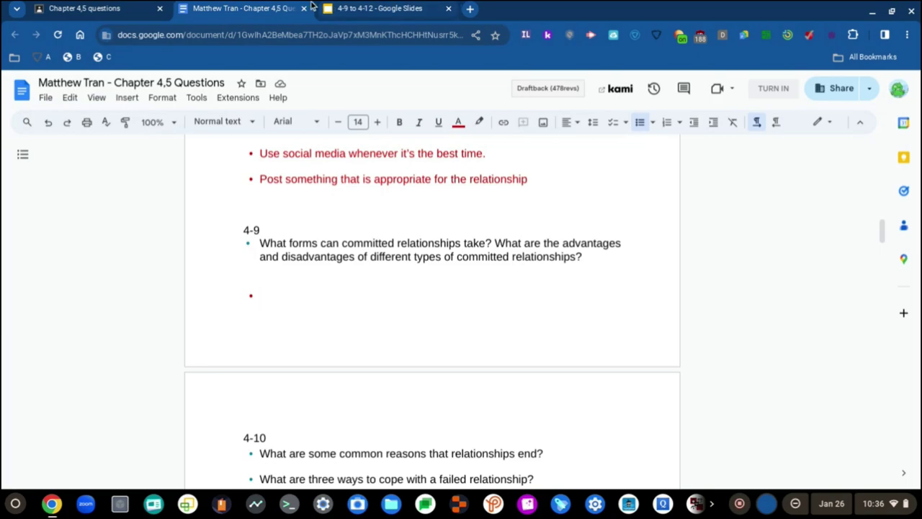
click(383, 7)
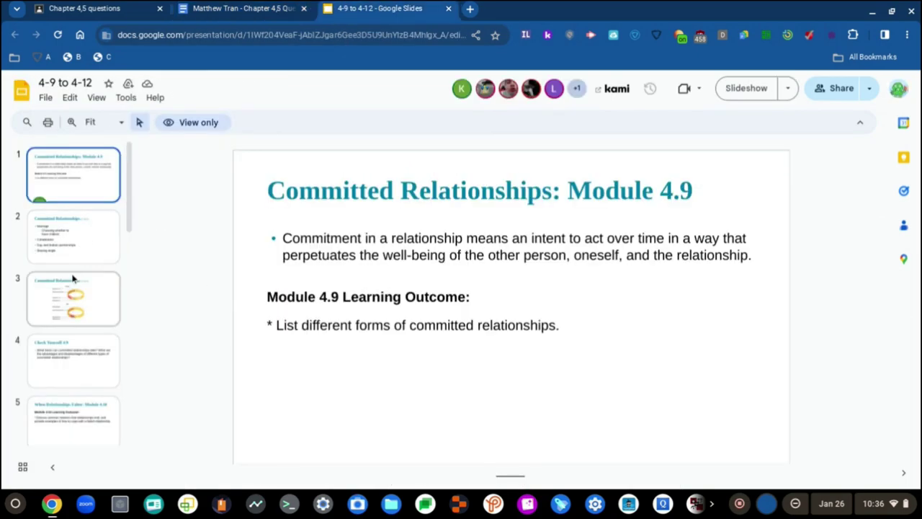
scroll(93, 335, down, 10)
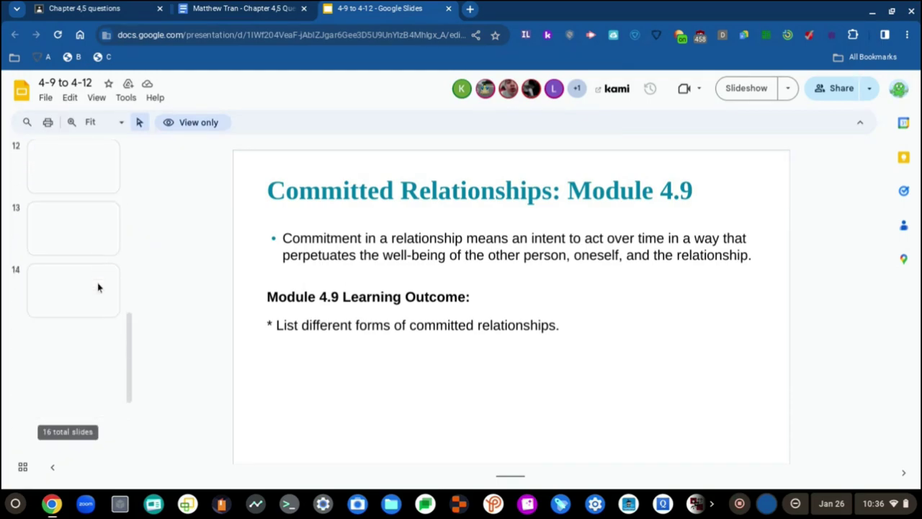
scroll(93, 391, up, 10)
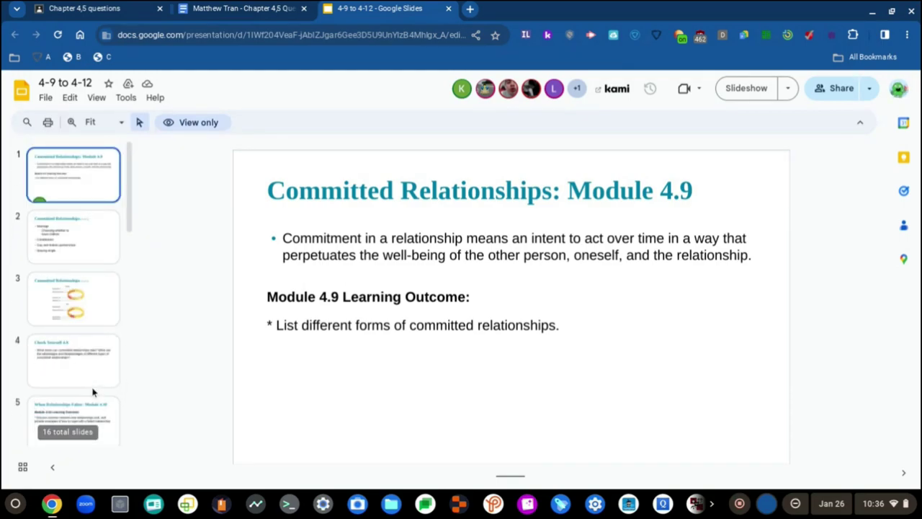
click(243, 8)
scroll(381, 285, down, 15)
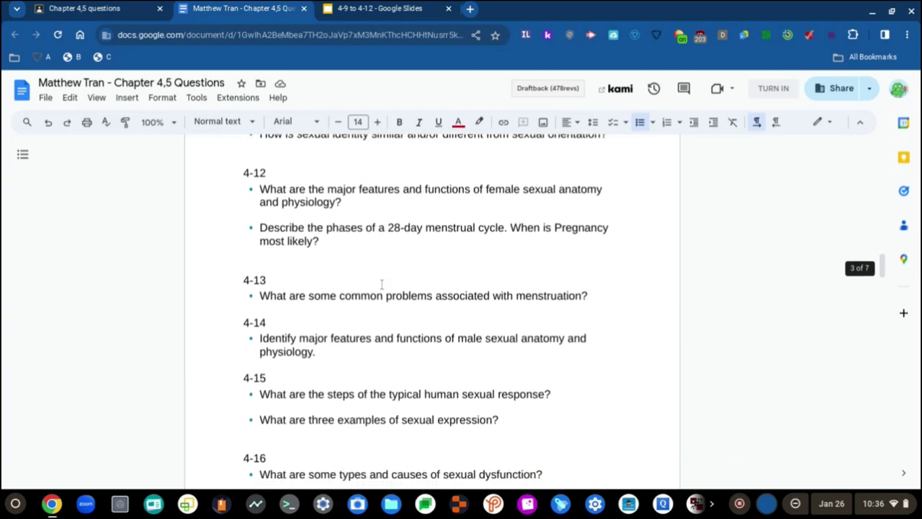
Step: Scroll through the questions document, then bring up the Committed Relationships: Module 4.9 slide again
scroll(382, 283, down, 1)
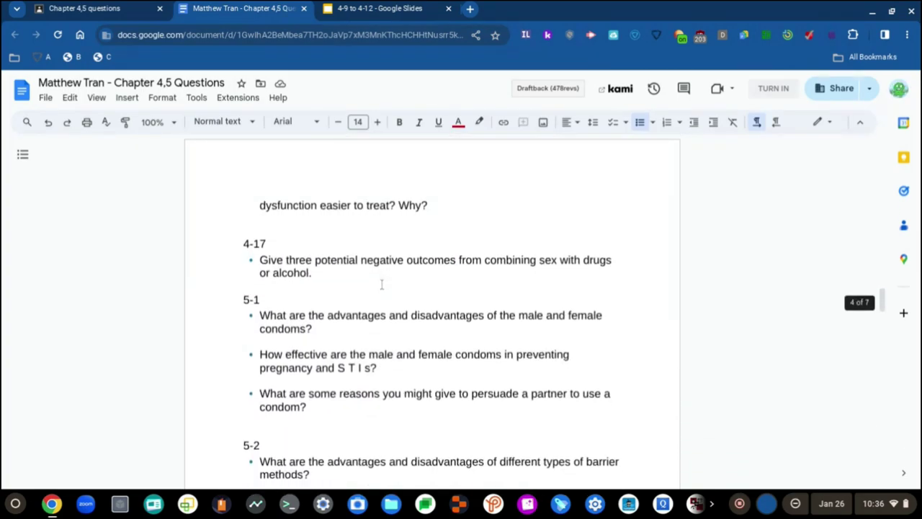
scroll(382, 283, up, 15)
scroll(384, 284, down, 20)
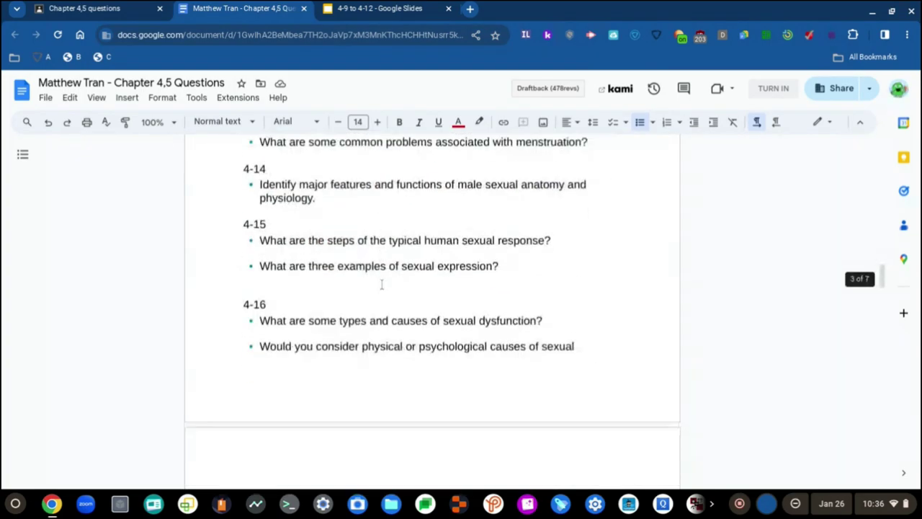
scroll(381, 283, down, 10)
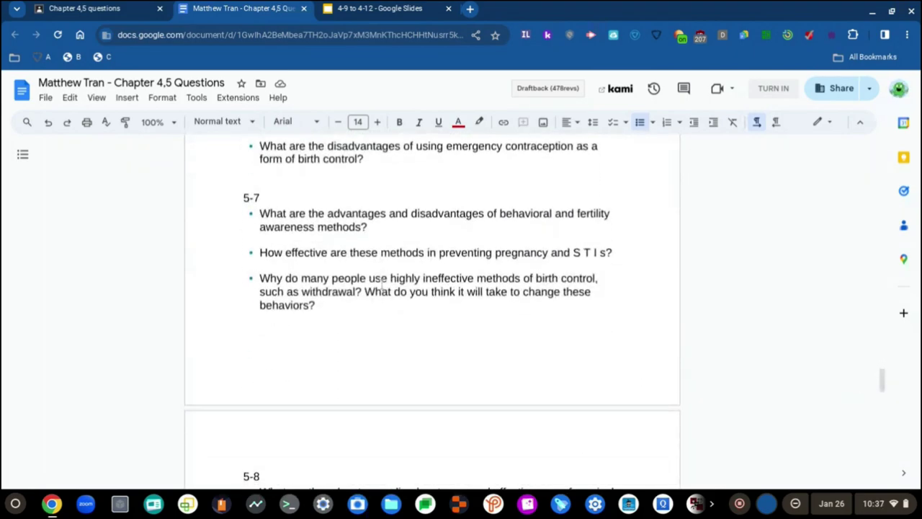
scroll(381, 283, down, 5)
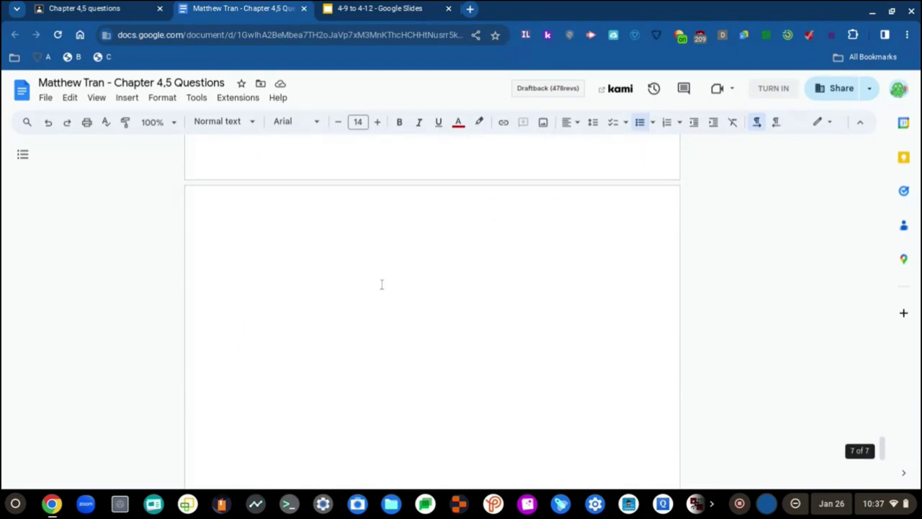
scroll(382, 283, up, 5)
scroll(382, 283, up, 15)
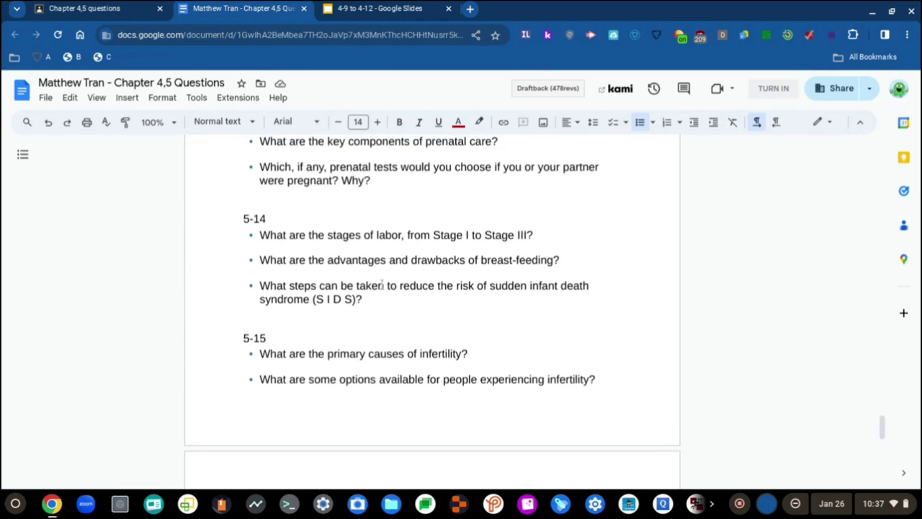
scroll(381, 286, up, 15)
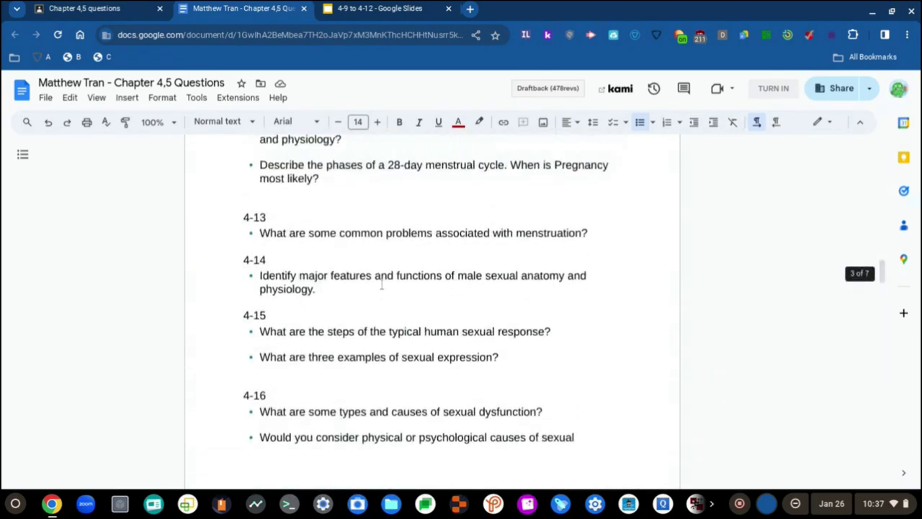
scroll(382, 283, down, 1)
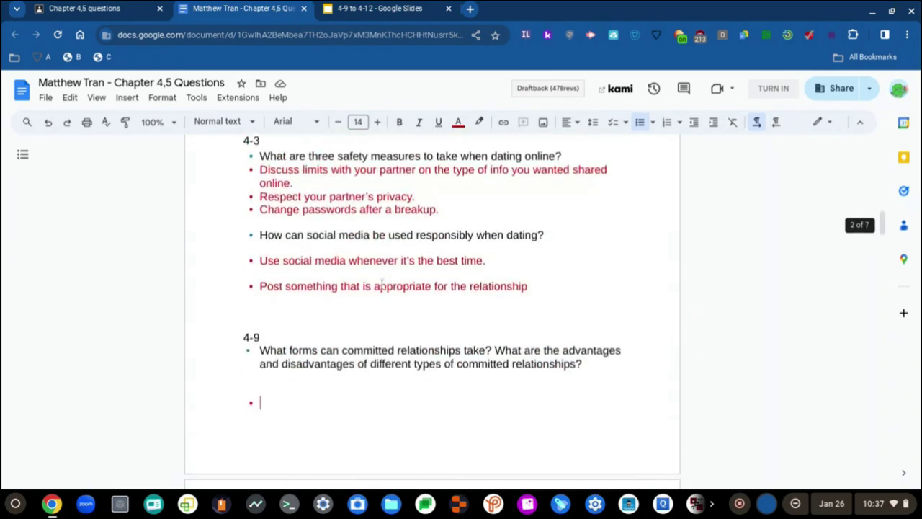
click(374, 7)
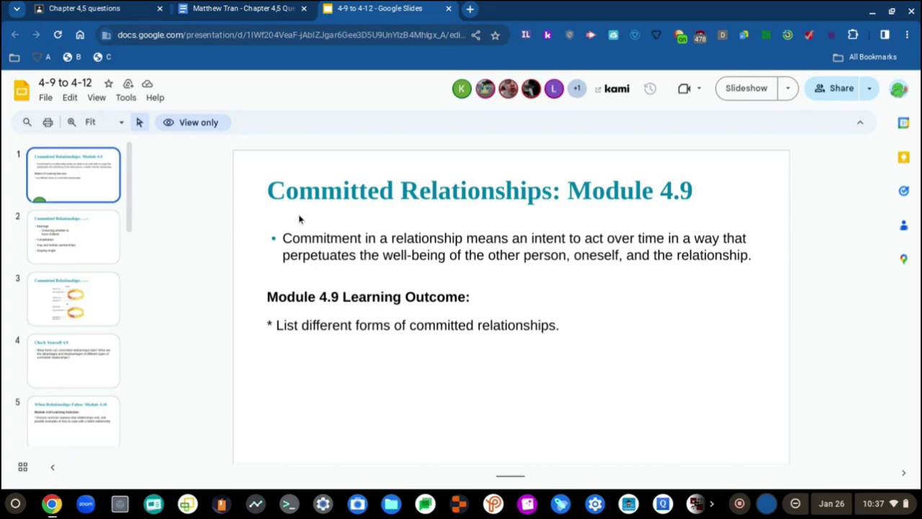
click(343, 239)
click(891, 502)
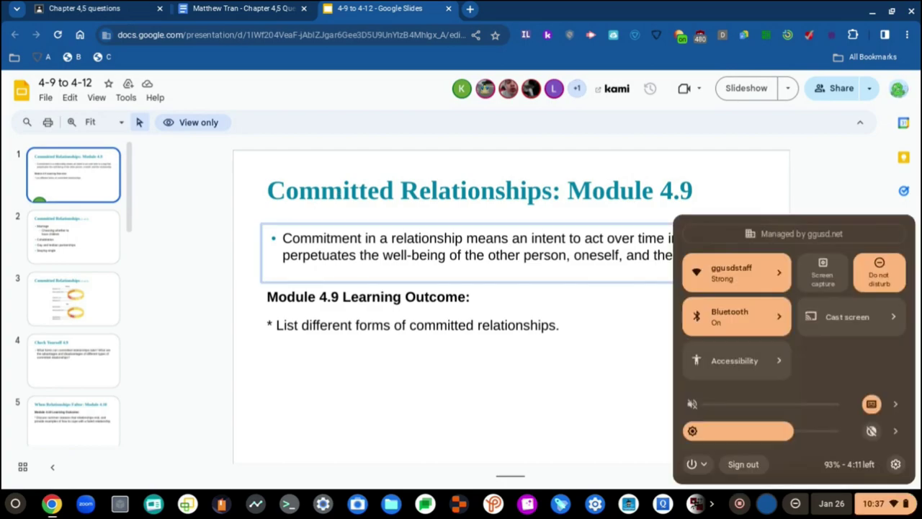
click(896, 404)
click(690, 223)
click(896, 434)
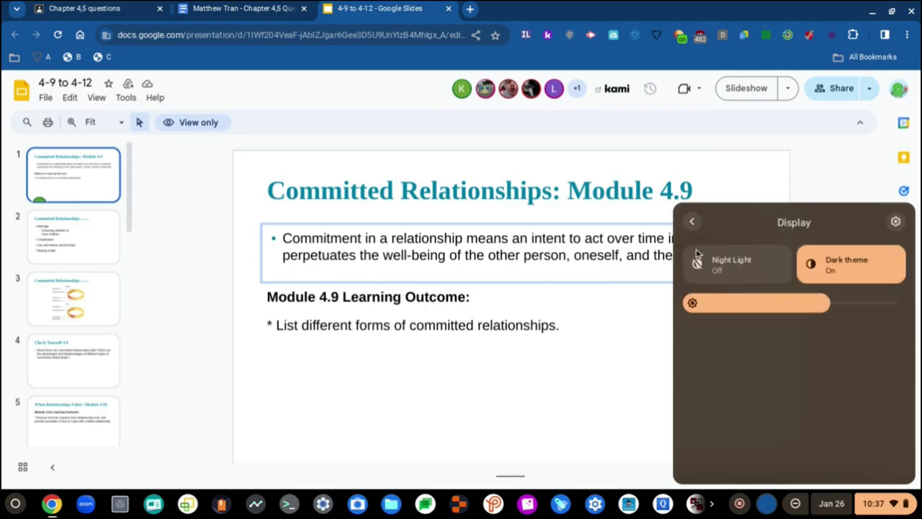
click(694, 224)
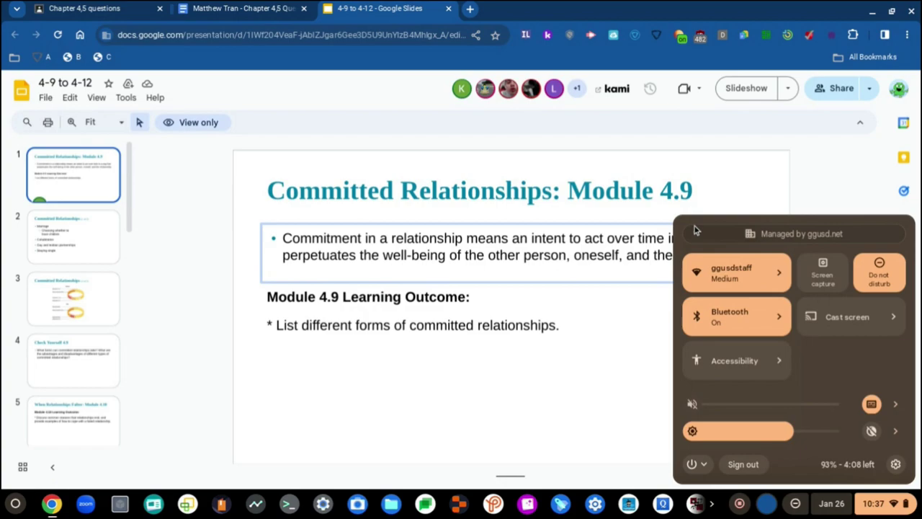
click(580, 172)
click(577, 95)
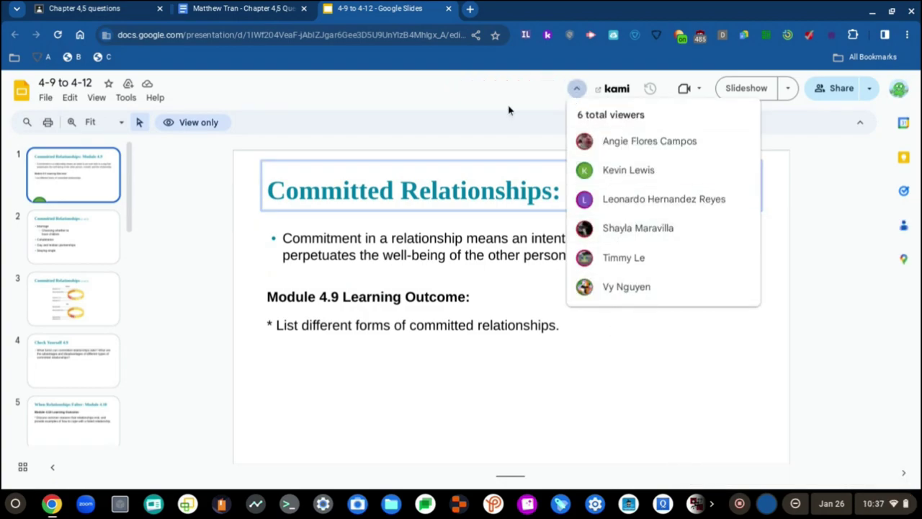
click(578, 89)
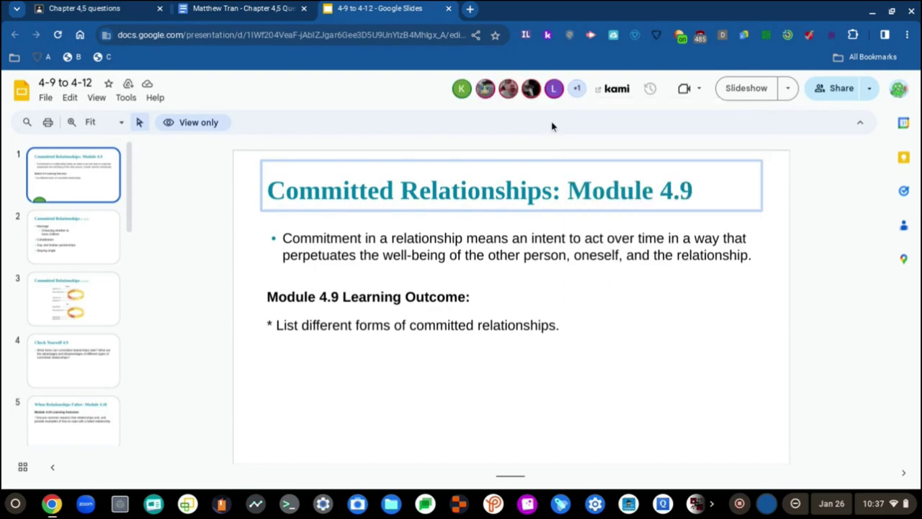
Step: Browse the presentation's tool and file options, then return to the questions document at 4-9
click(127, 99)
mouse_move(152, 98)
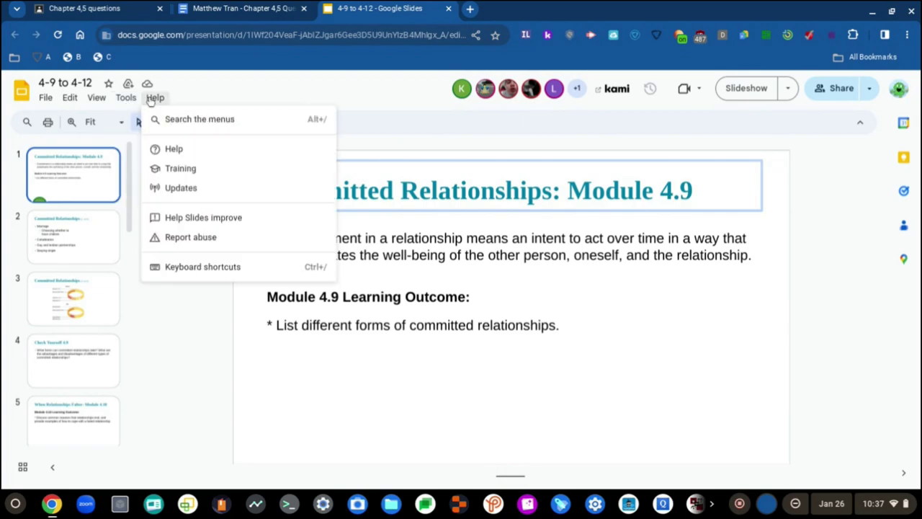
mouse_move(46, 100)
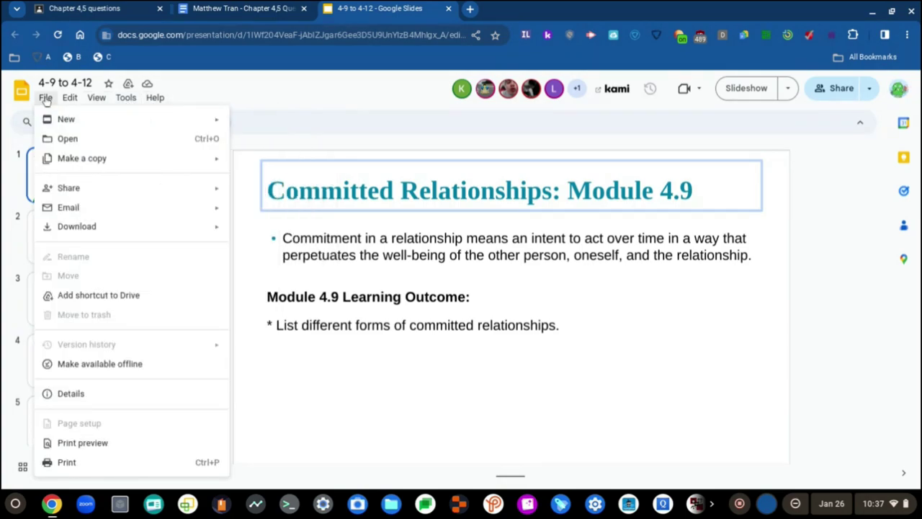
mouse_move(114, 157)
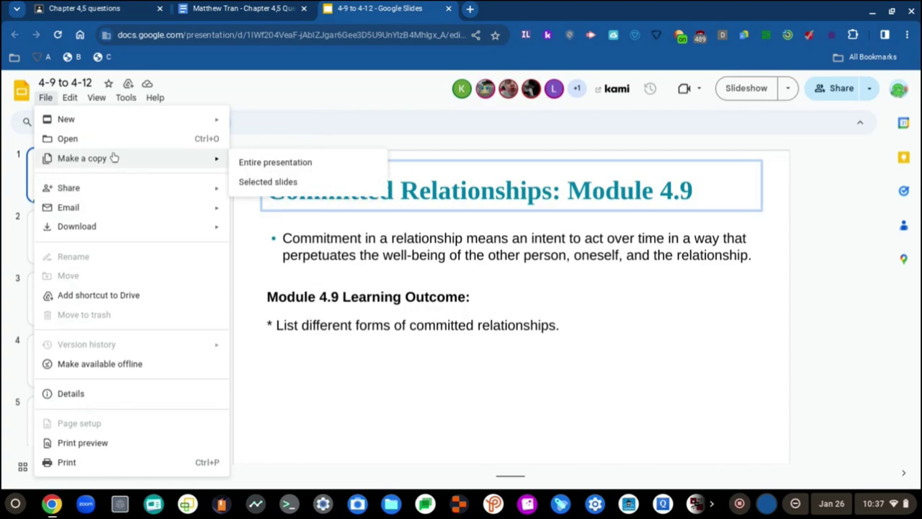
click(48, 99)
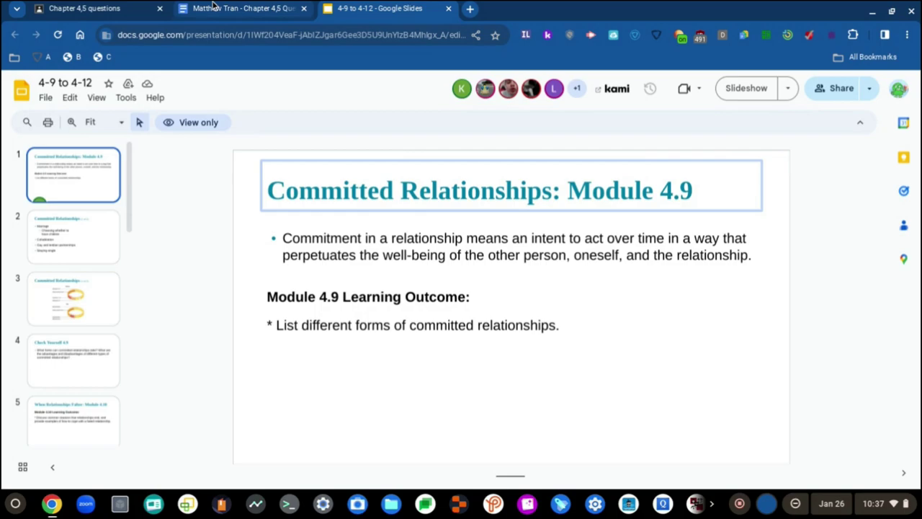
click(45, 97)
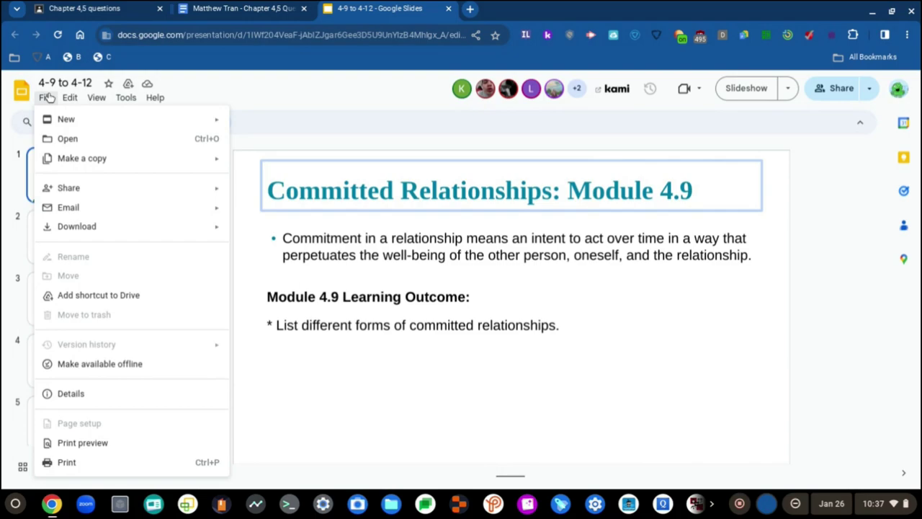
click(46, 98)
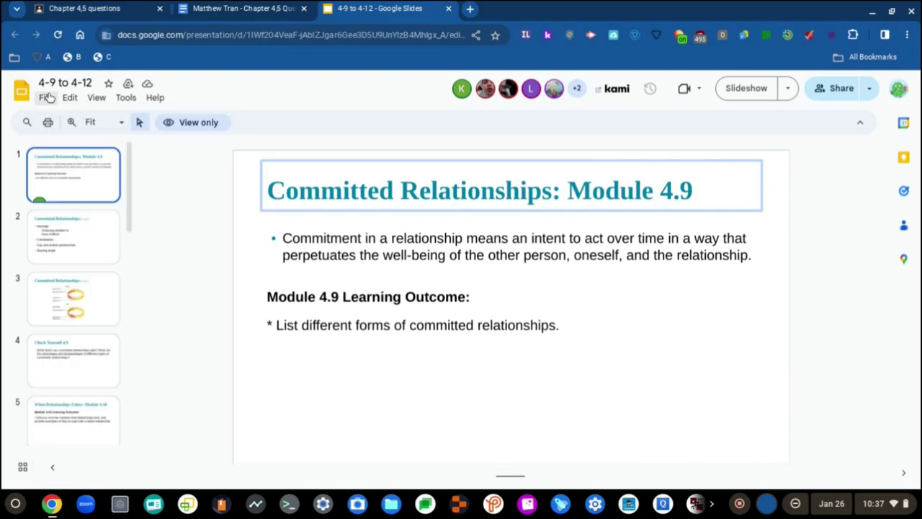
click(237, 7)
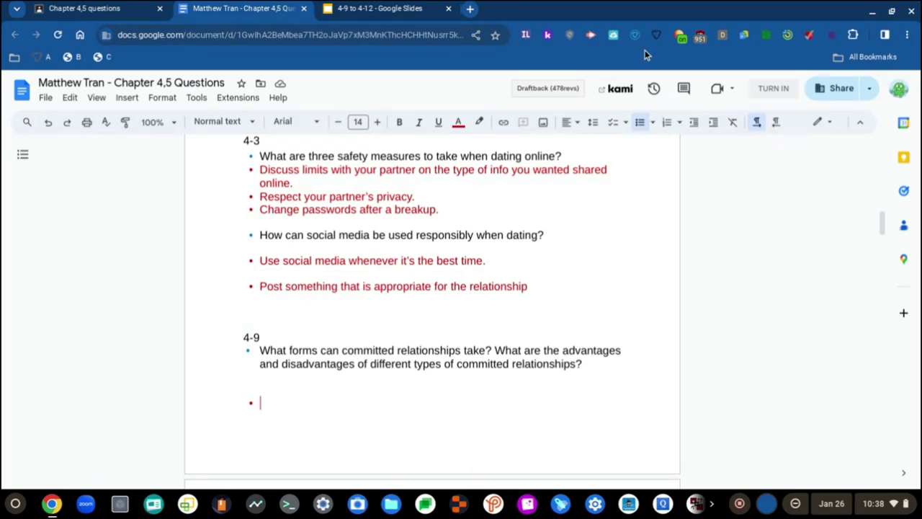
Step: Open the revision playback options, then open and close the Google account panel
click(561, 89)
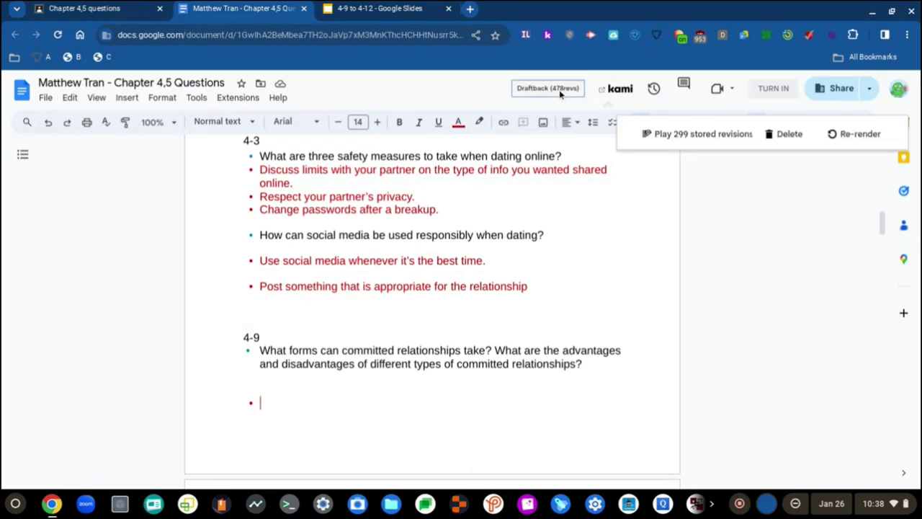
click(897, 90)
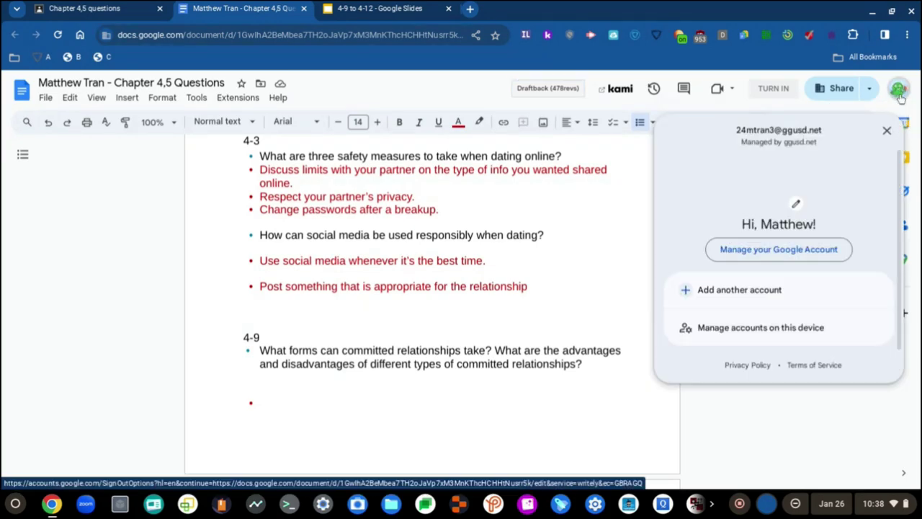
click(887, 132)
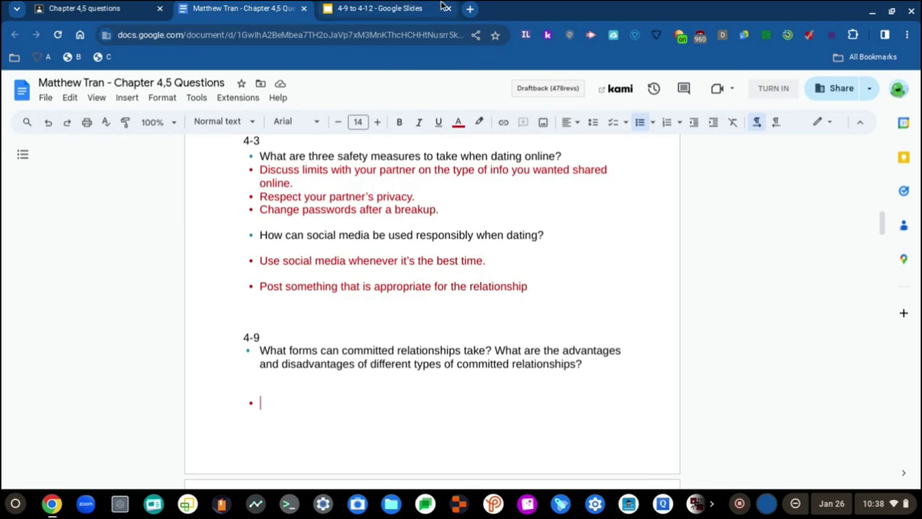
Step: Go to the Scratch website in a new tab, view the account profile, then close that tab
click(470, 9)
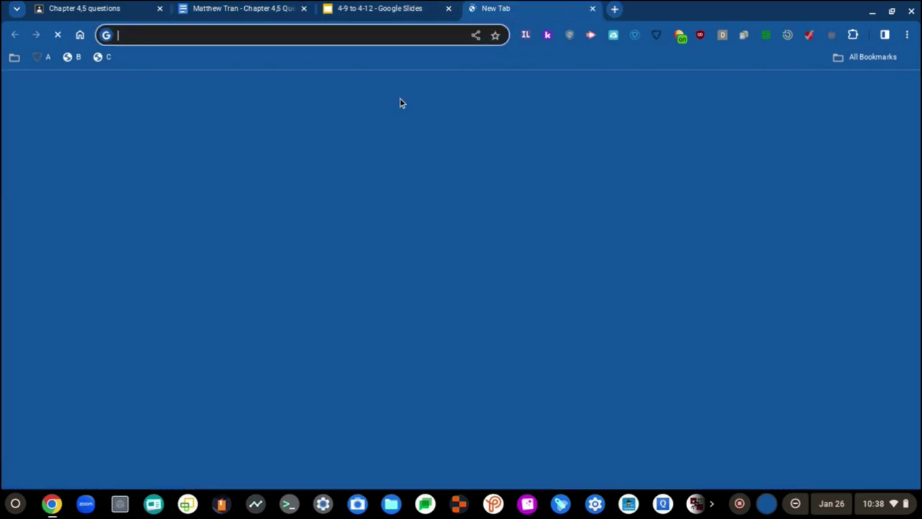
text(scr)
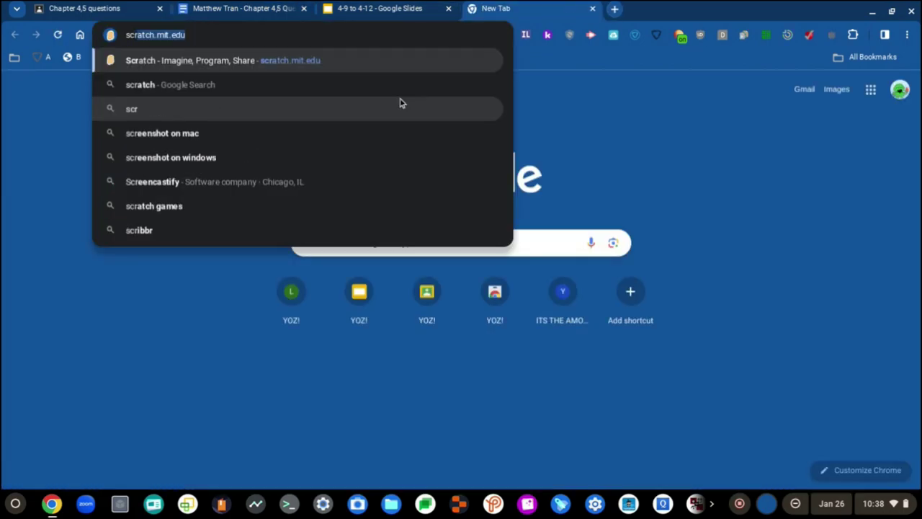
key(Return)
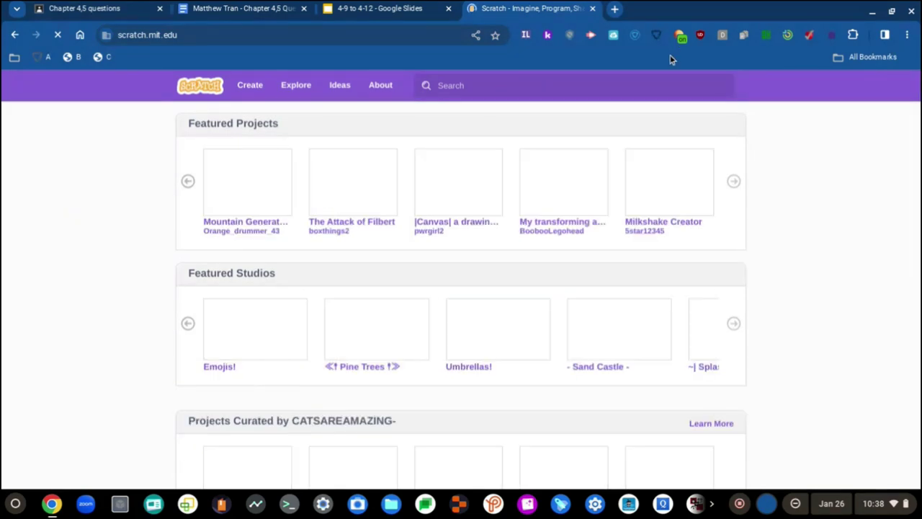
click(681, 87)
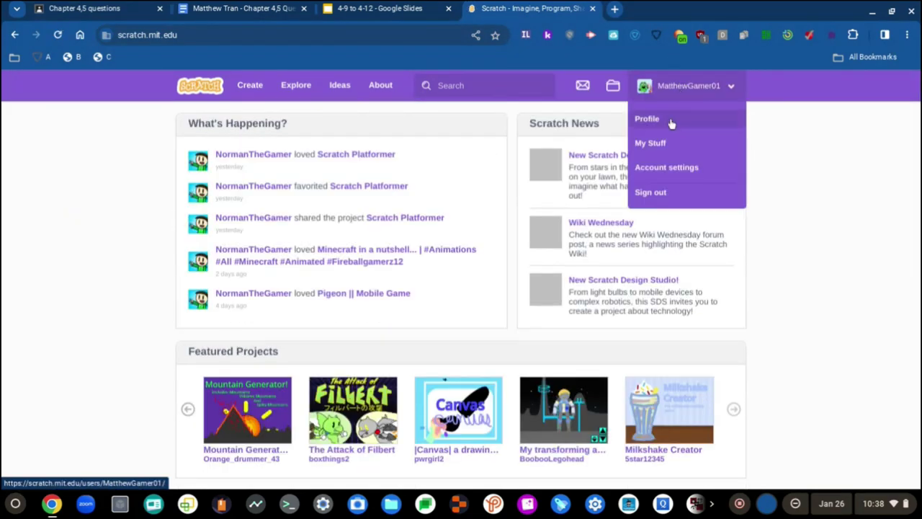
click(669, 123)
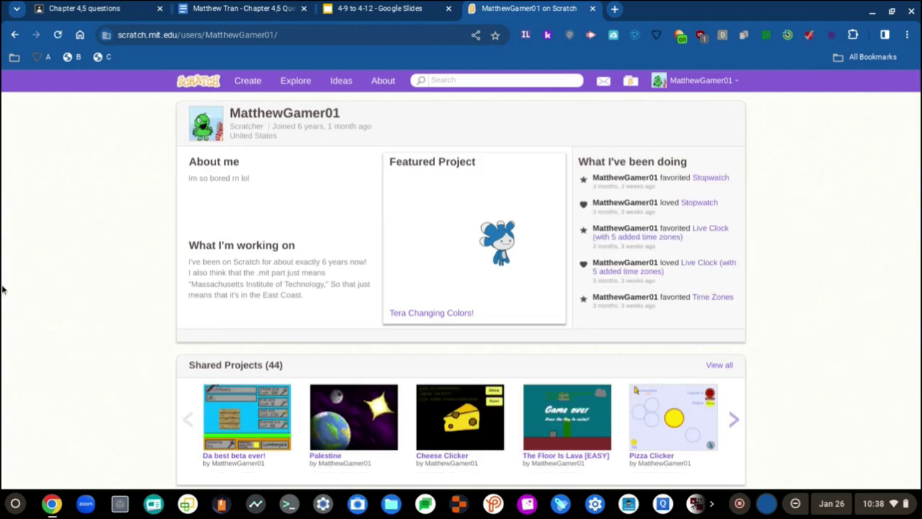
click(592, 9)
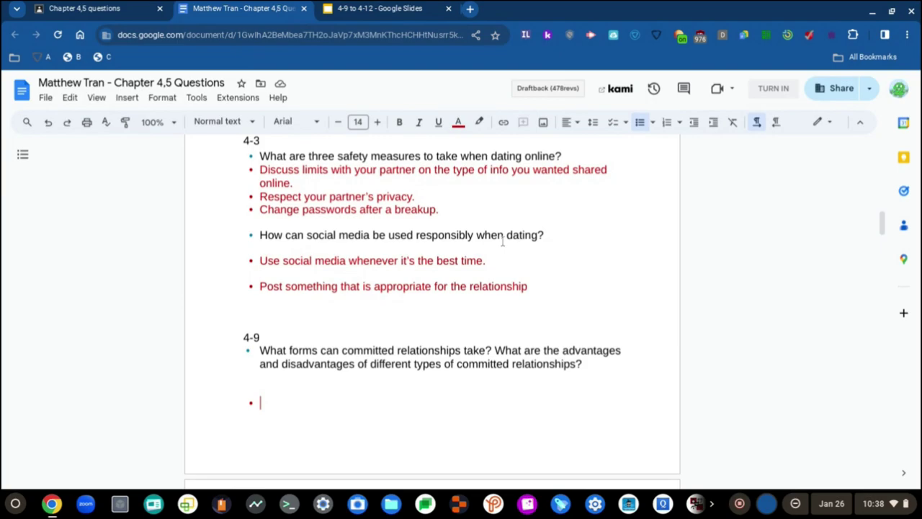
Step: Scroll the questions document down slightly and bring up the 4-9 to 4-12 presentation
scroll(318, 362, down, 2)
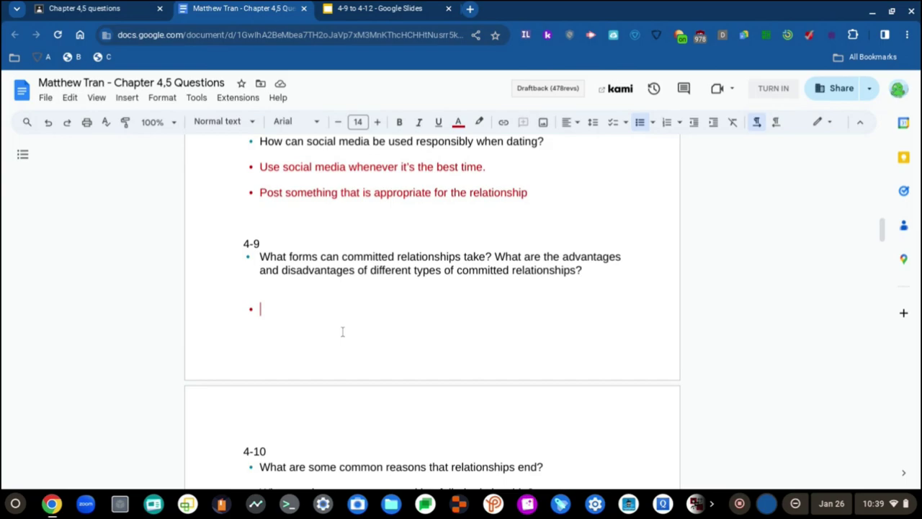
click(385, 9)
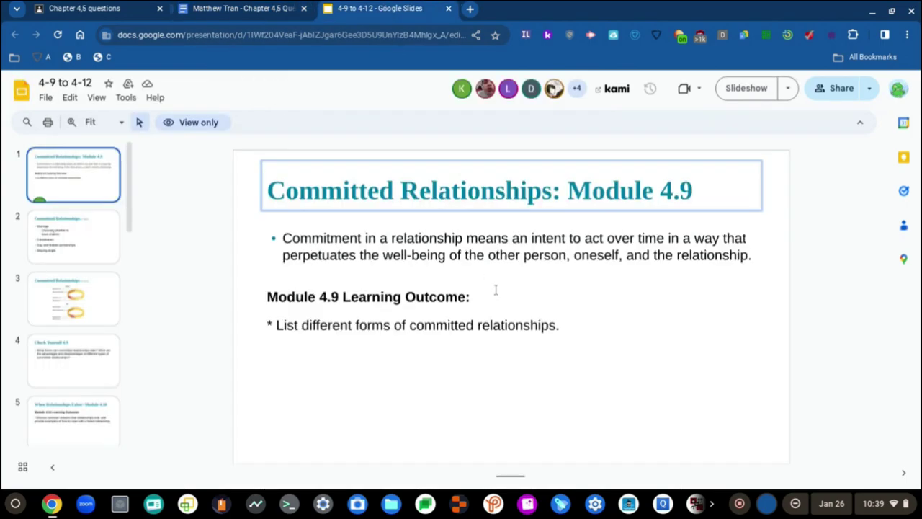
click(578, 89)
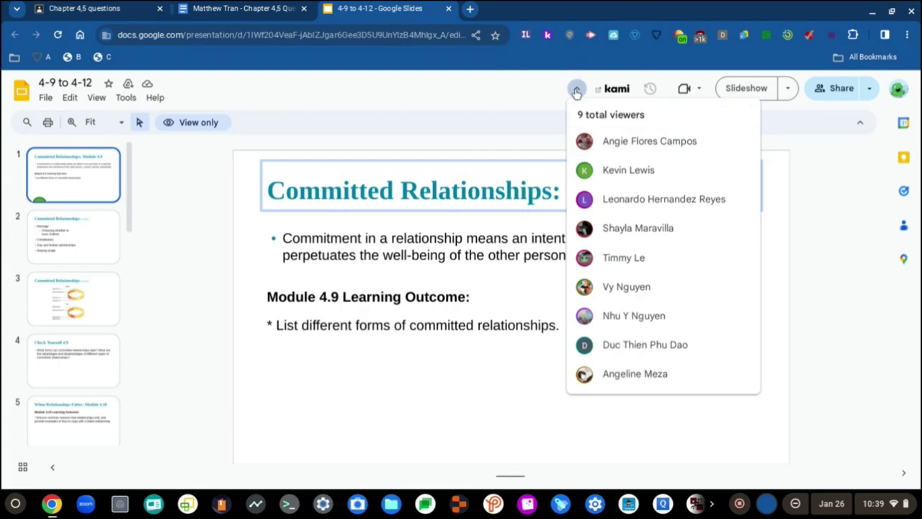
click(577, 90)
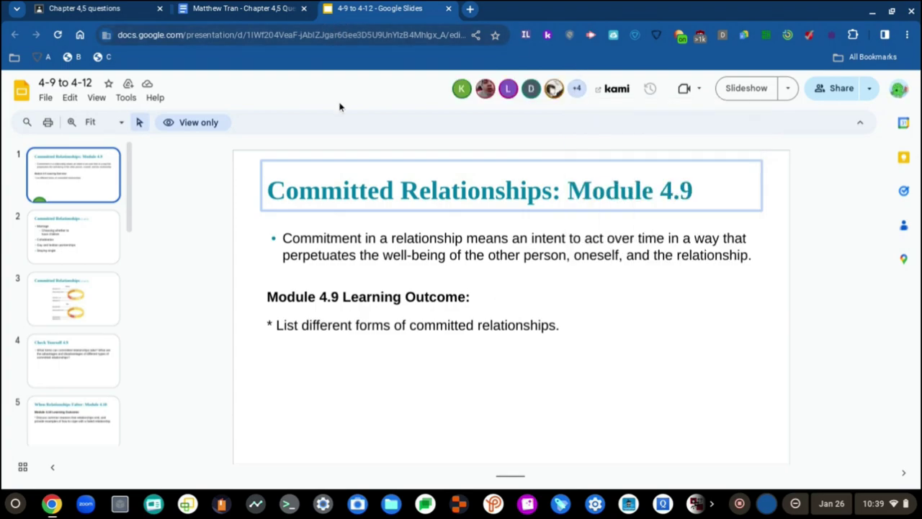
click(578, 89)
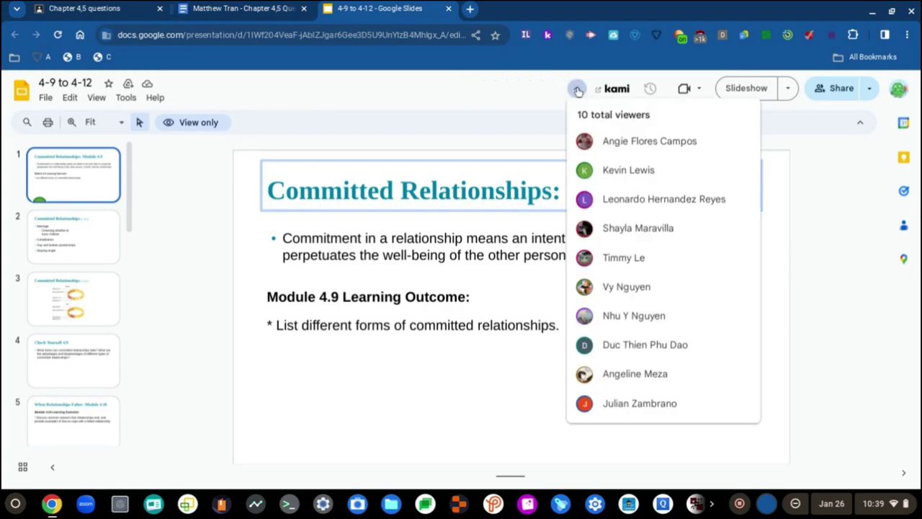
click(577, 90)
click(242, 8)
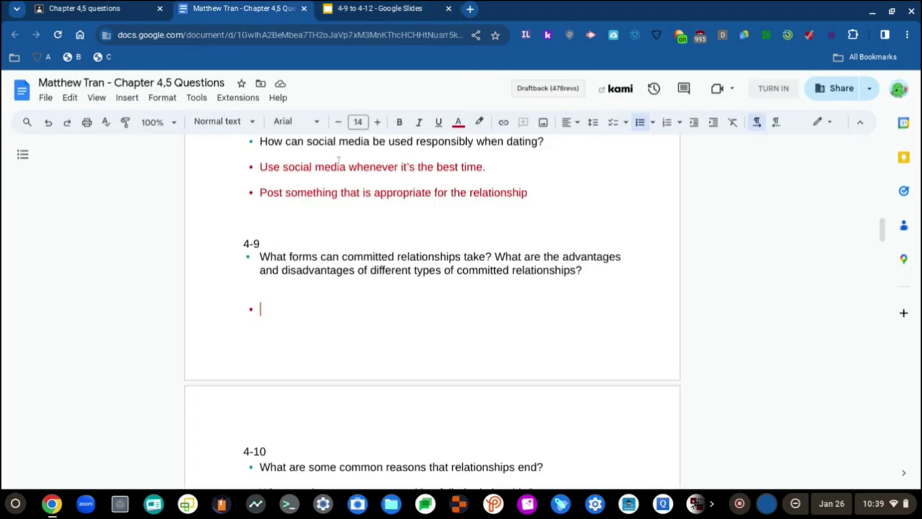
click(387, 7)
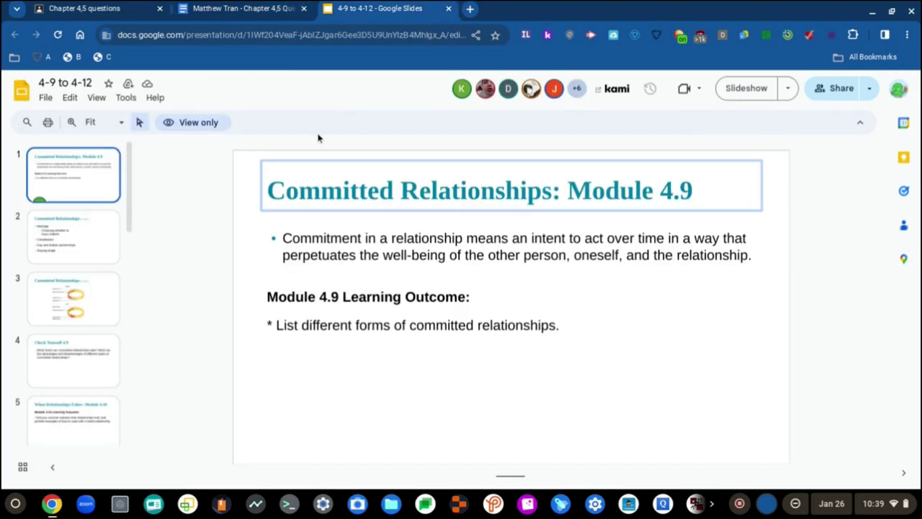
click(230, 7)
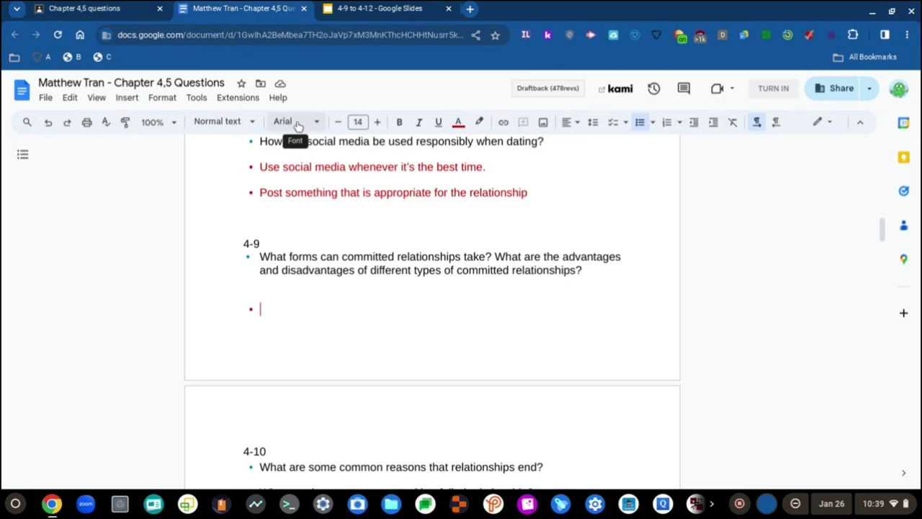
click(358, 7)
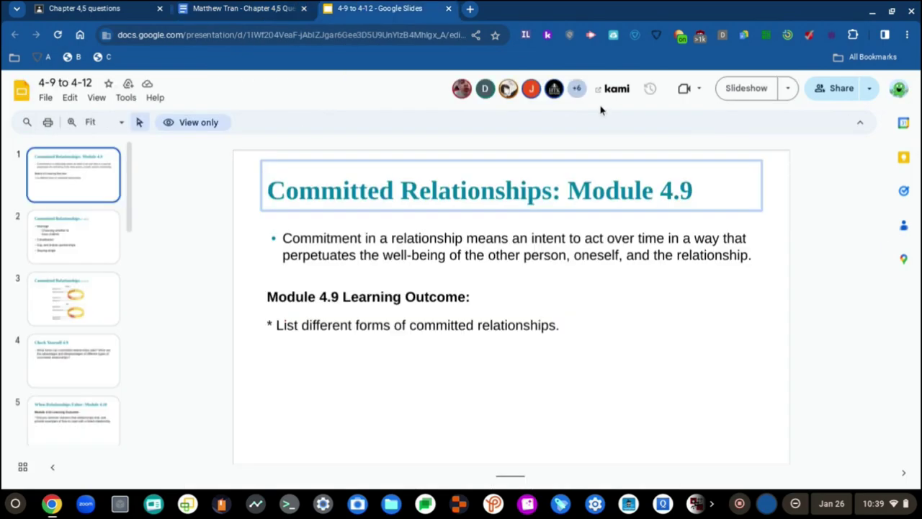
click(578, 89)
scroll(638, 216, down, 1)
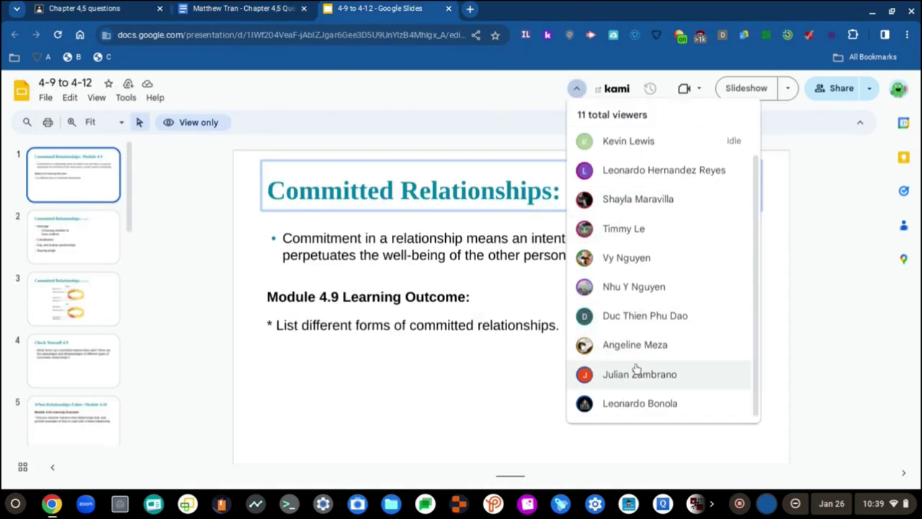
scroll(634, 374, up, 1)
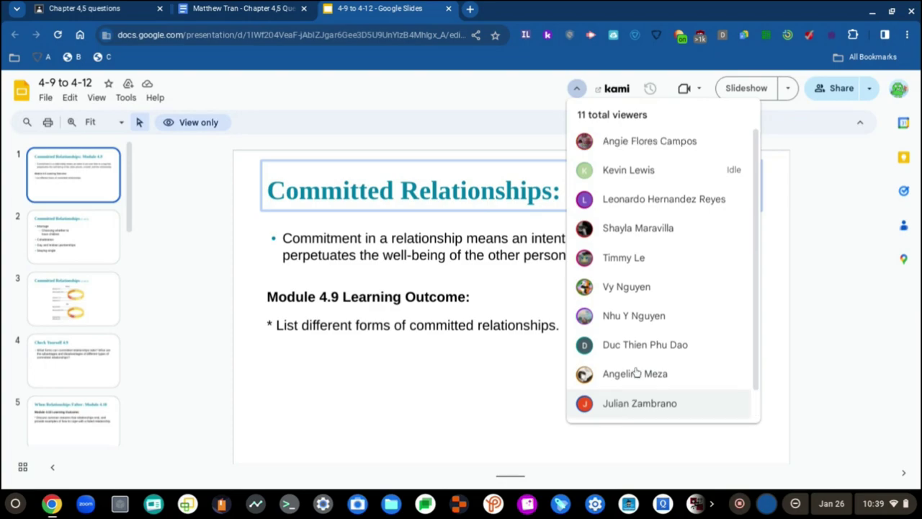
click(577, 89)
click(266, 8)
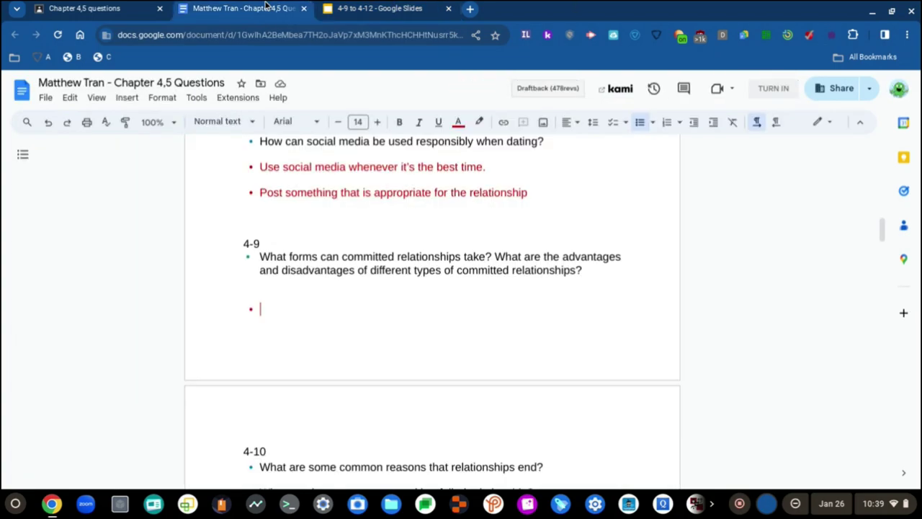
click(410, 8)
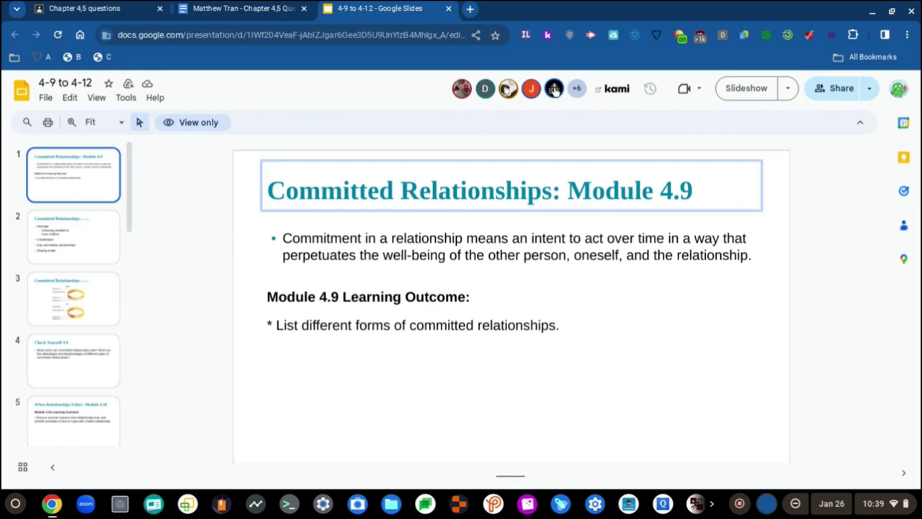
mouse_move(554, 88)
click(287, 8)
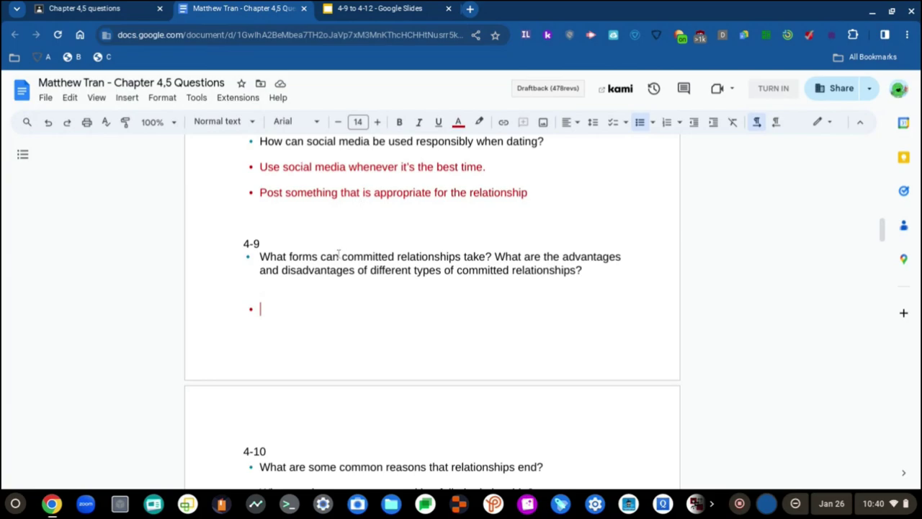
scroll(338, 253, down, 3)
scroll(339, 253, up, 3)
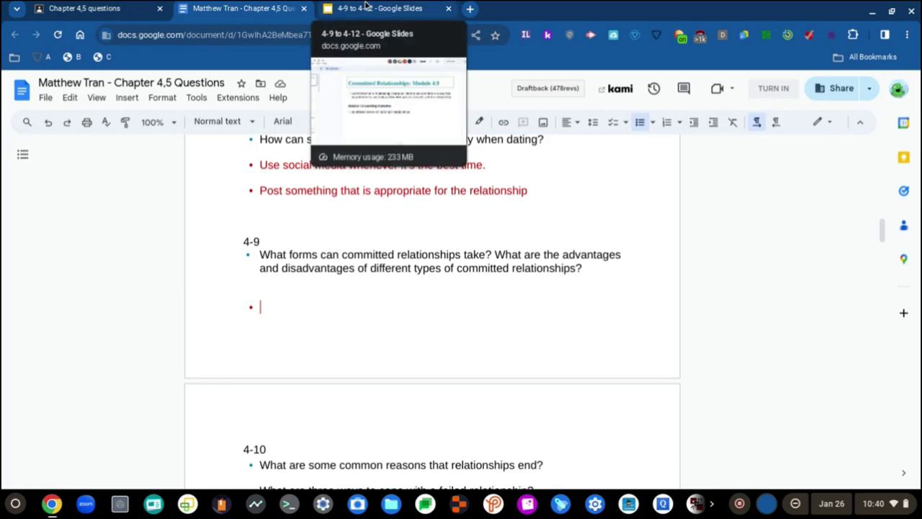
click(366, 7)
Step: Look through the Committed Relationships slides, ring charts and the Check Yourself 4.9 slide
click(62, 247)
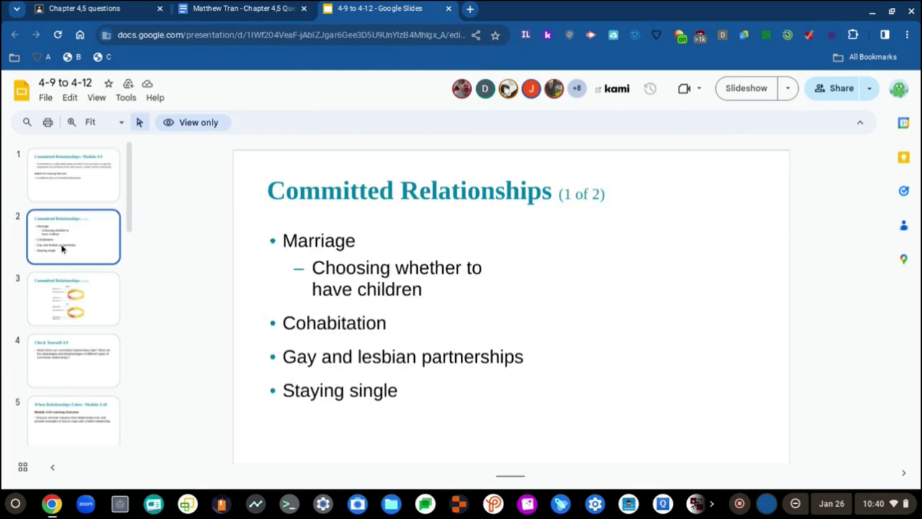
click(54, 299)
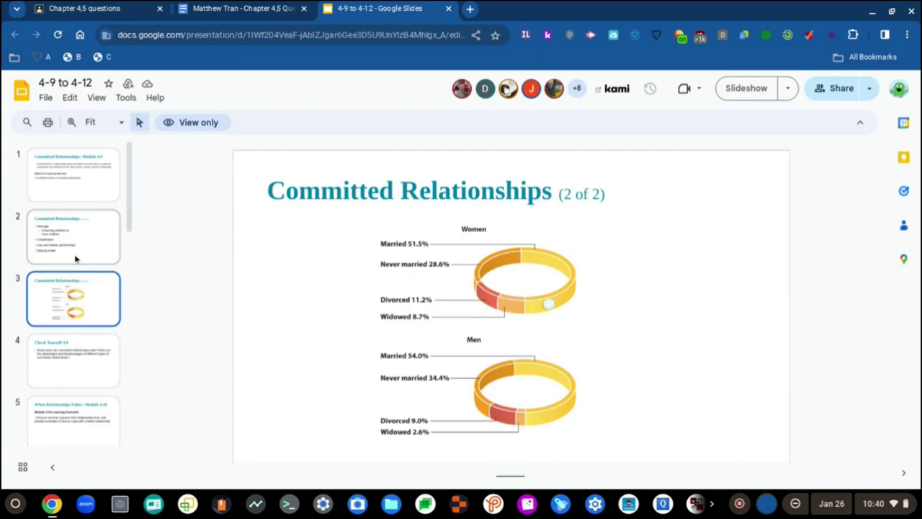
click(69, 349)
click(71, 288)
scroll(353, 309, up, 3)
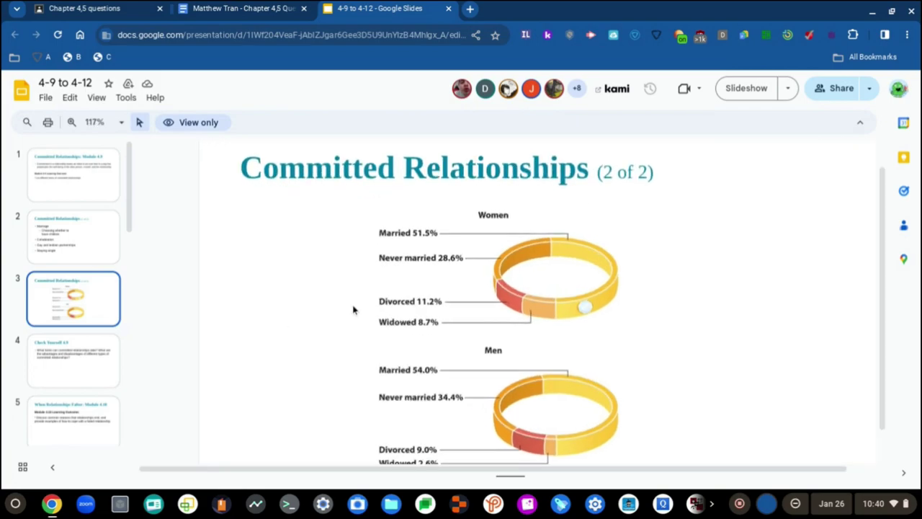
scroll(353, 310, up, 3)
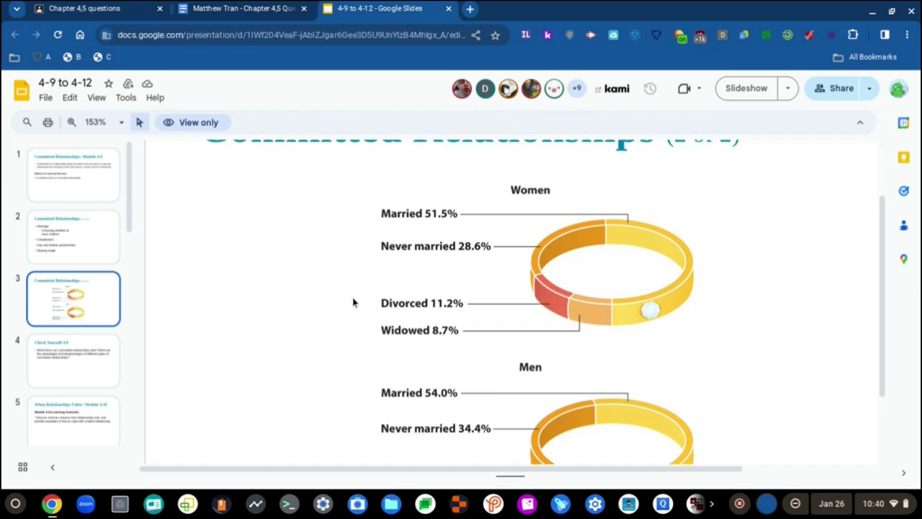
scroll(499, 296, down, 2)
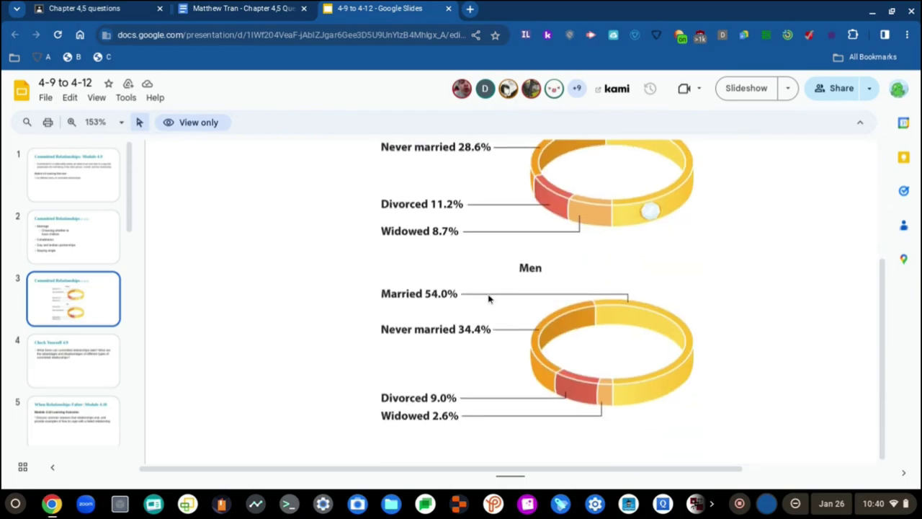
scroll(488, 298, up, 1)
scroll(488, 298, down, 1)
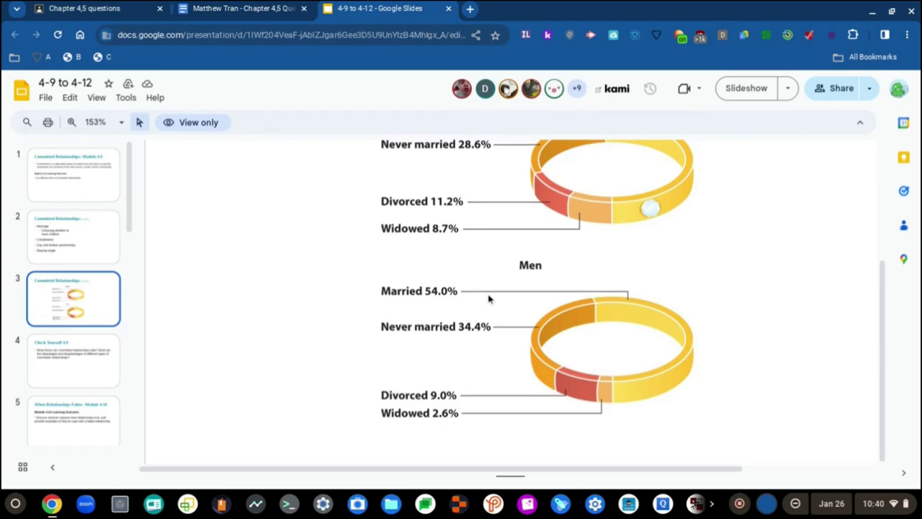
scroll(488, 299, up, 1)
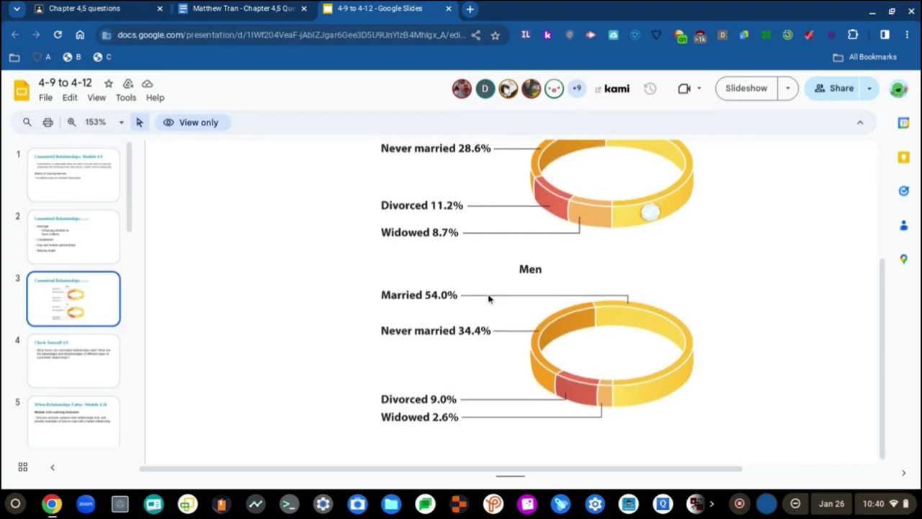
scroll(488, 298, up, 3)
ctrl+scroll(298, 248, down, 1)
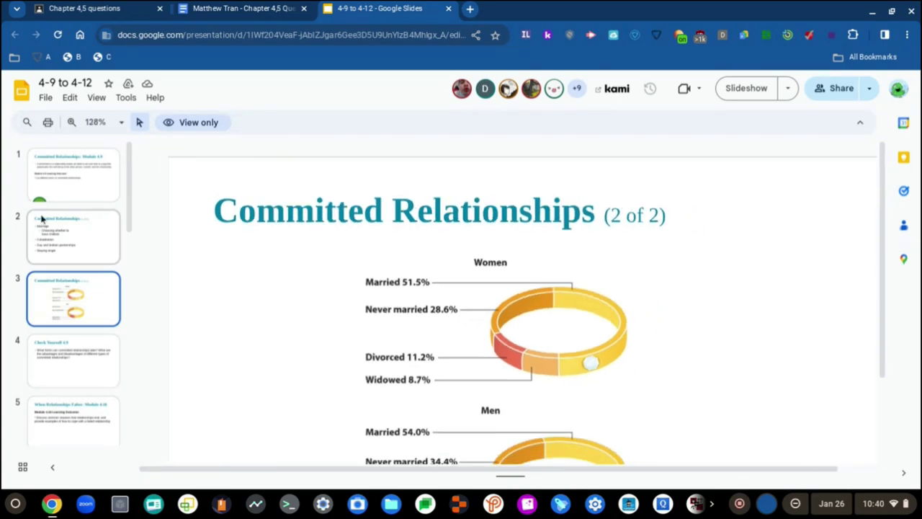
Step: Review the Module 4.9 intro and forms-of-committed-relationships slides, then return to the questions document
click(108, 195)
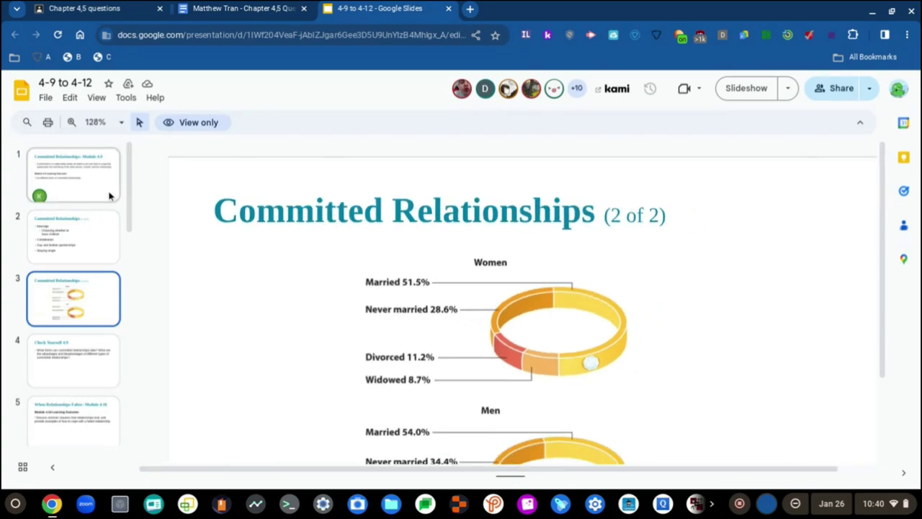
click(99, 246)
scroll(227, 281, down, 3)
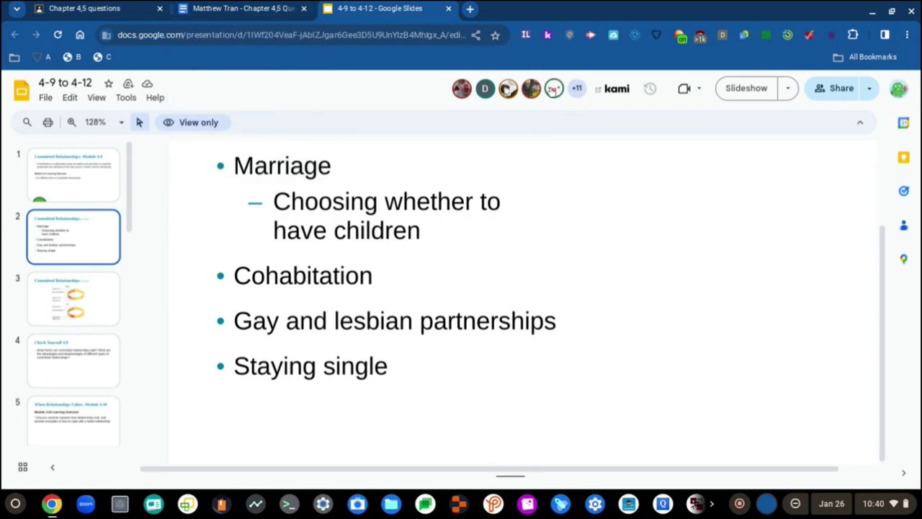
mouse_move(553, 88)
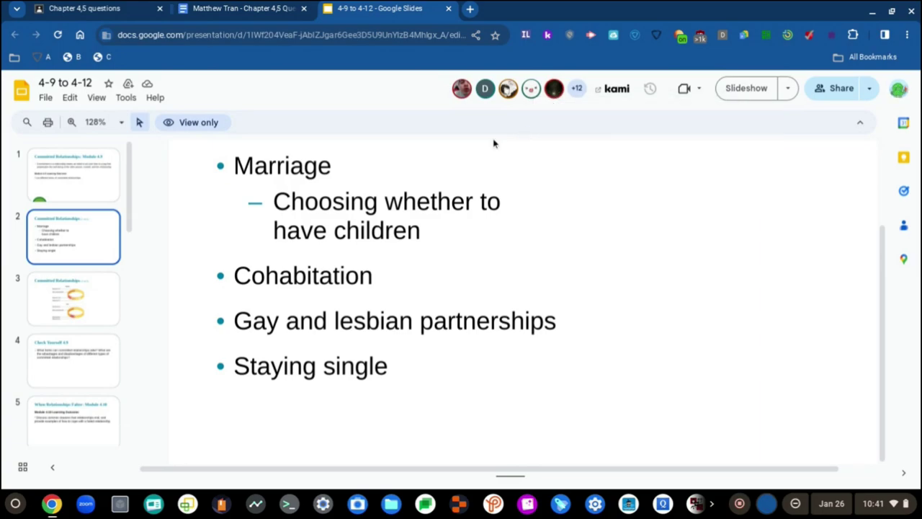
click(207, 7)
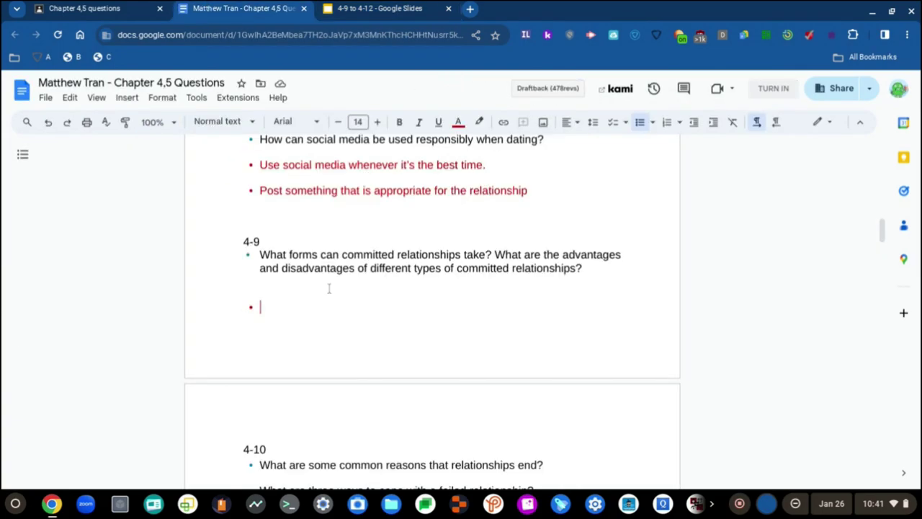
Step: Flip between the slides and questions document, then open and close the system calendar
click(324, 7)
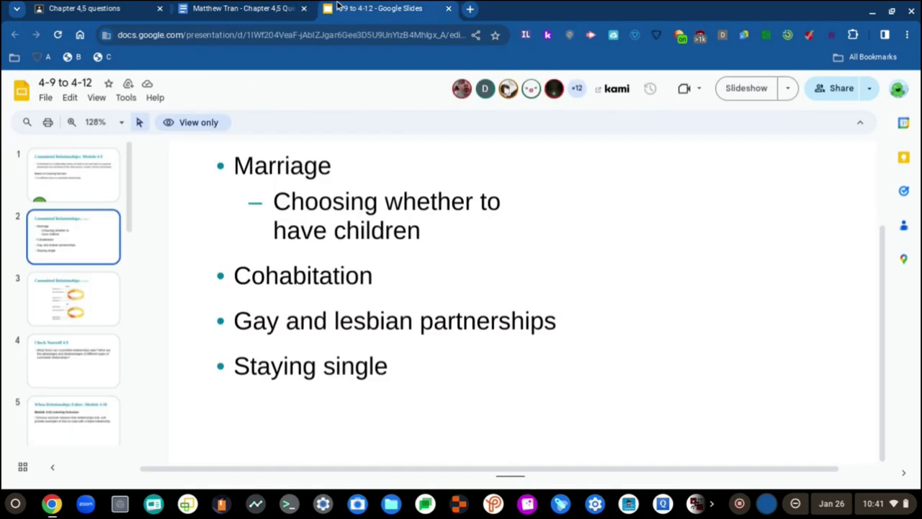
click(250, 7)
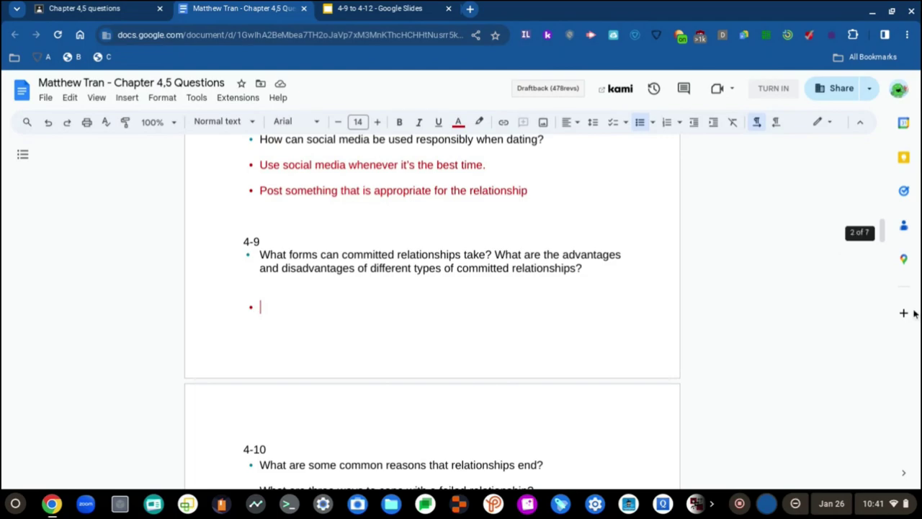
click(831, 503)
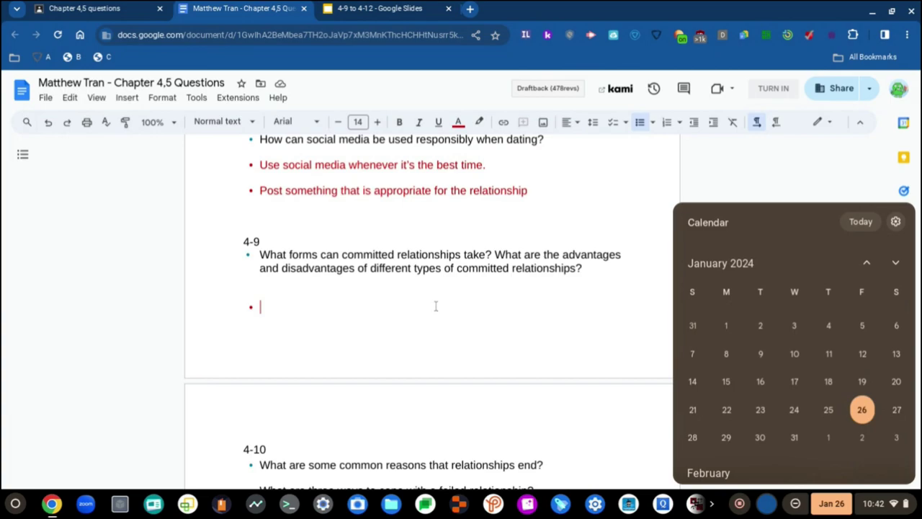
click(431, 310)
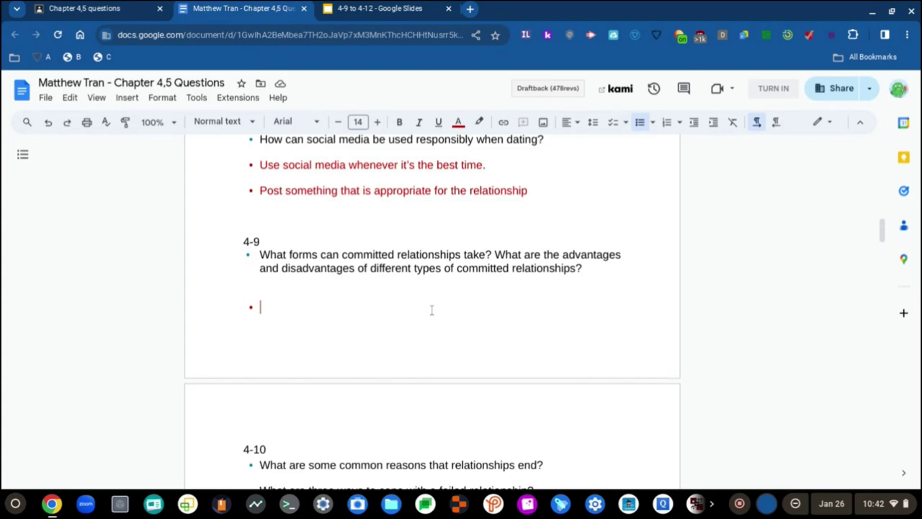
Step: Open and dismiss quick settings, open the Draftback menu, and return to slide 2 of the deck
key(alt+shift+s)
key(Escape)
click(553, 90)
click(376, 8)
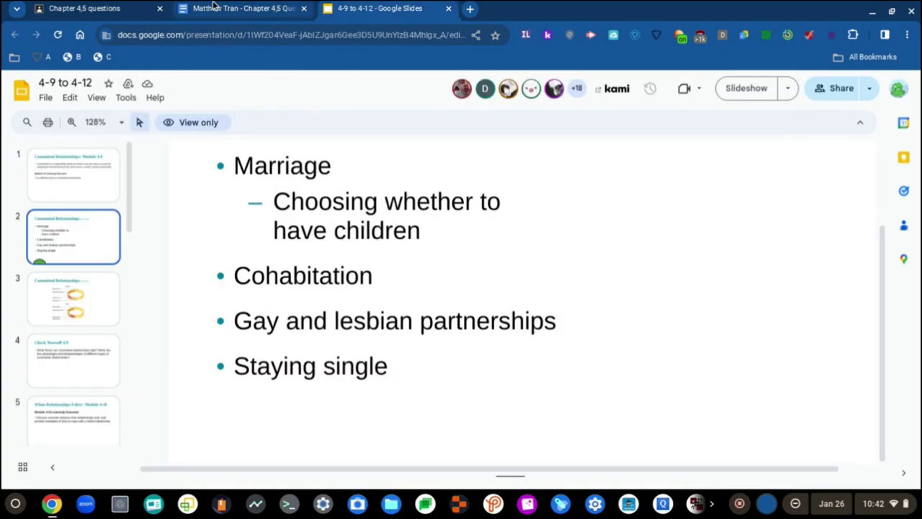
Step: Alternate between document and slides, viewing the Module 4.9 intro and forms-of-commitment slides
click(257, 8)
click(342, 7)
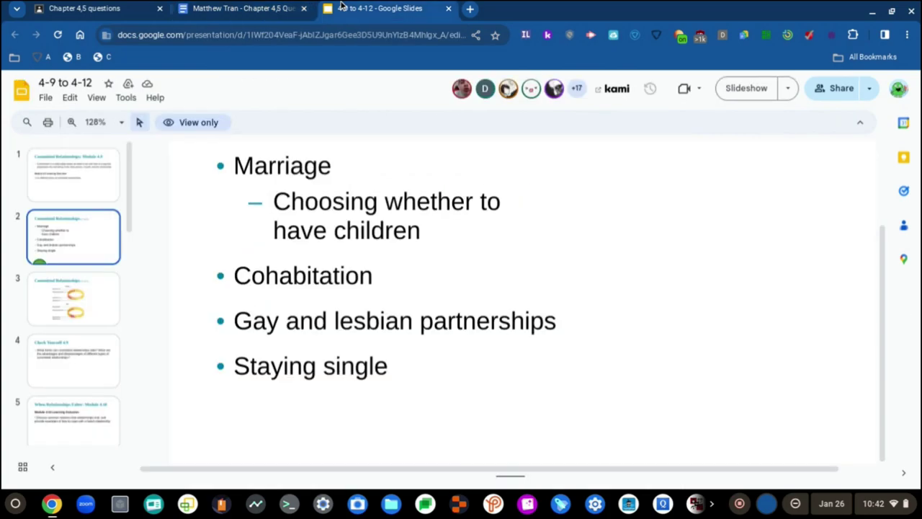
click(219, 6)
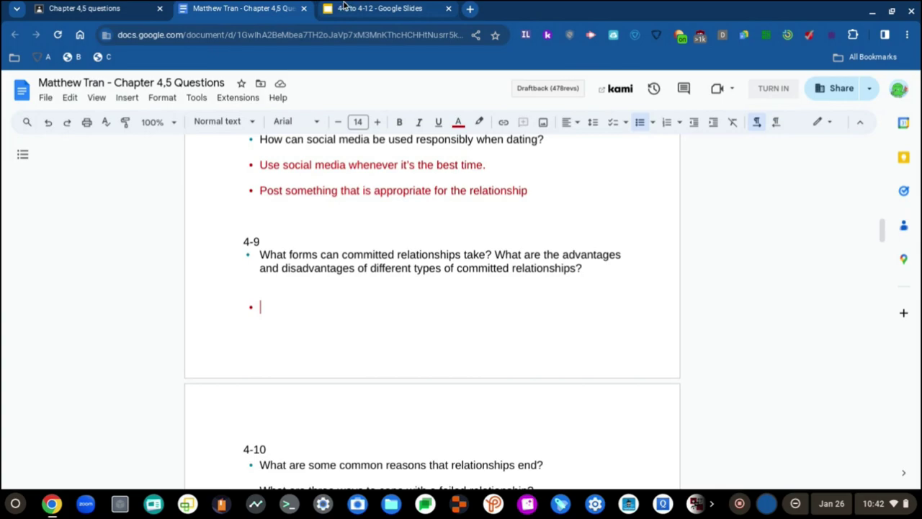
click(355, 6)
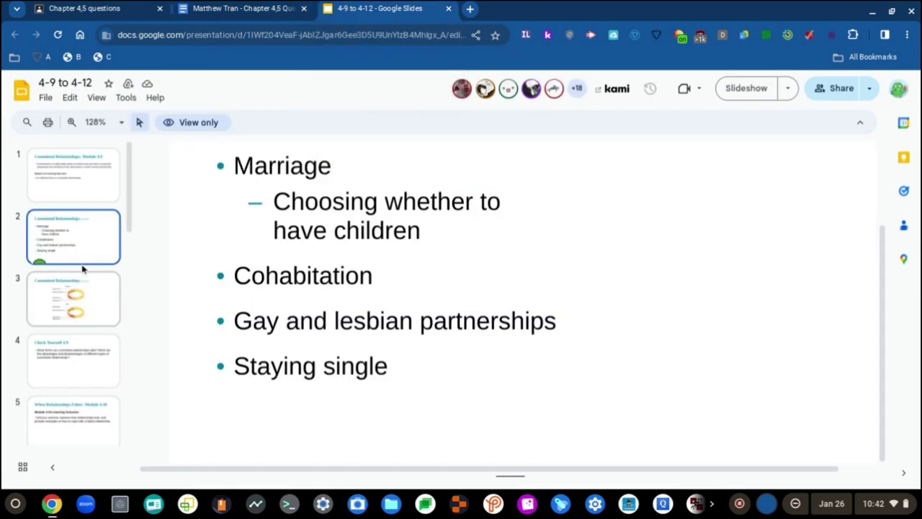
click(94, 173)
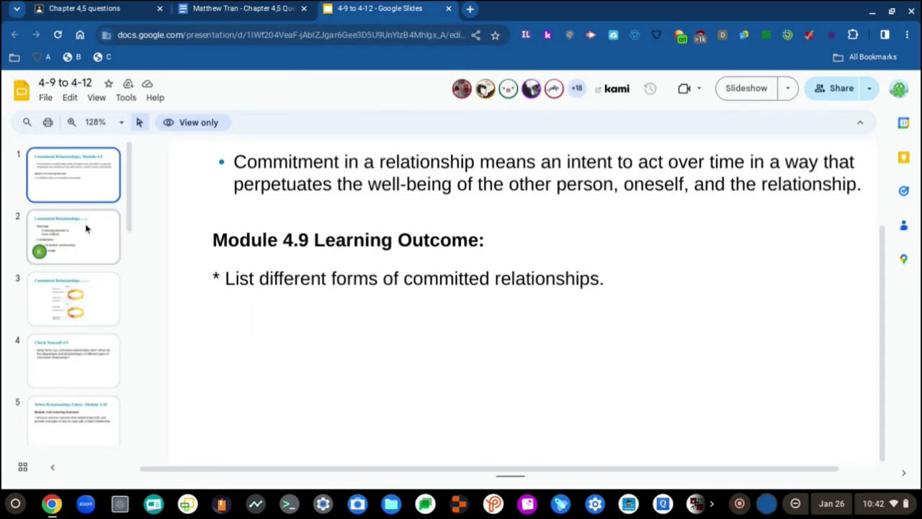
click(237, 8)
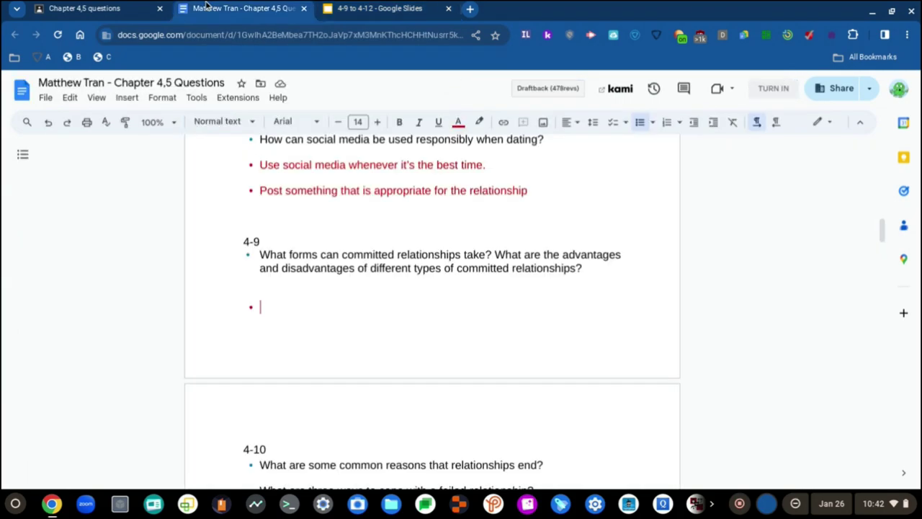
click(388, 8)
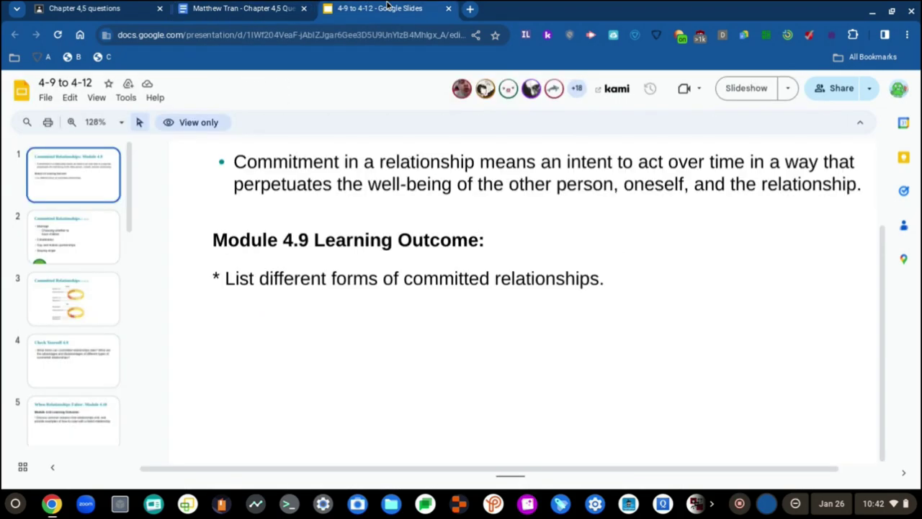
click(97, 245)
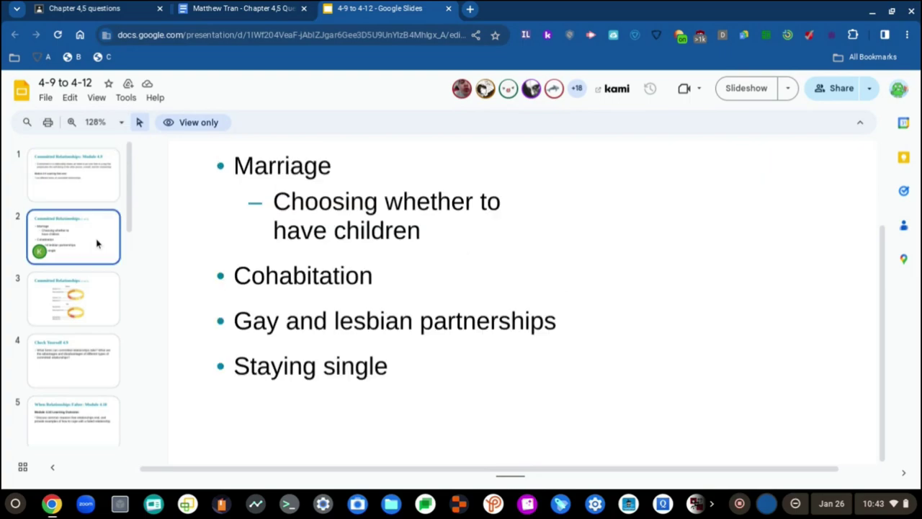
Step: Keep comparing slides and document, ending on the questions document at question 4-9
click(220, 6)
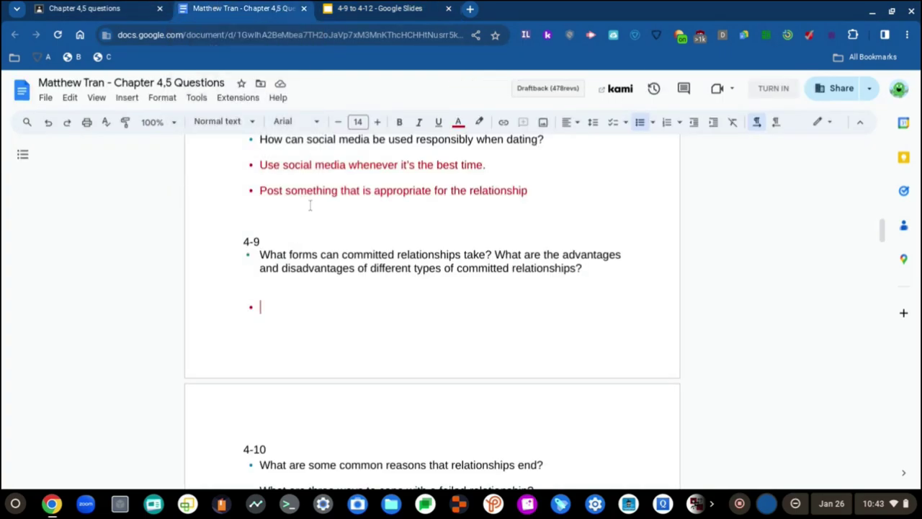
click(393, 7)
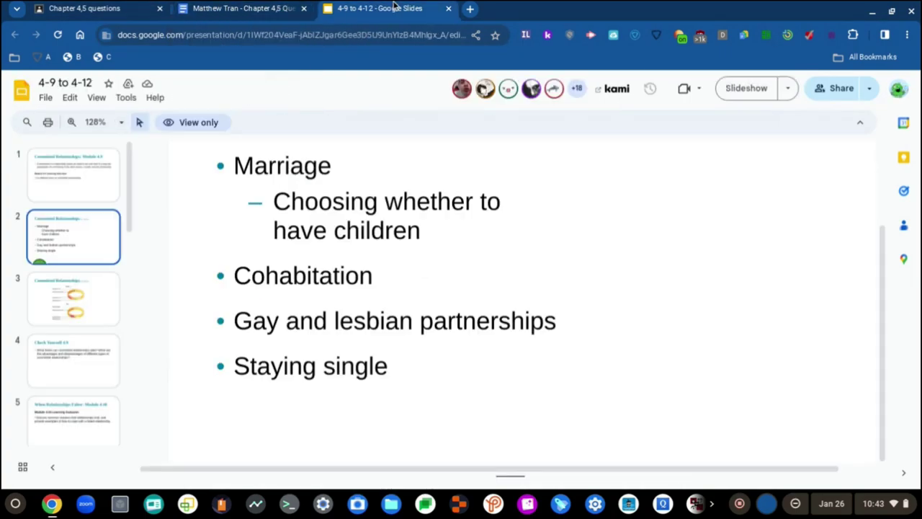
click(209, 6)
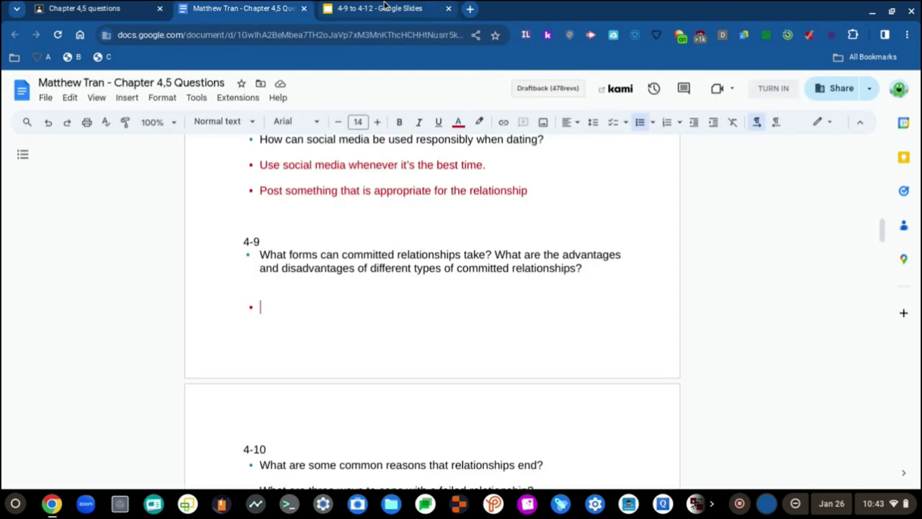
mouse_move(385, 6)
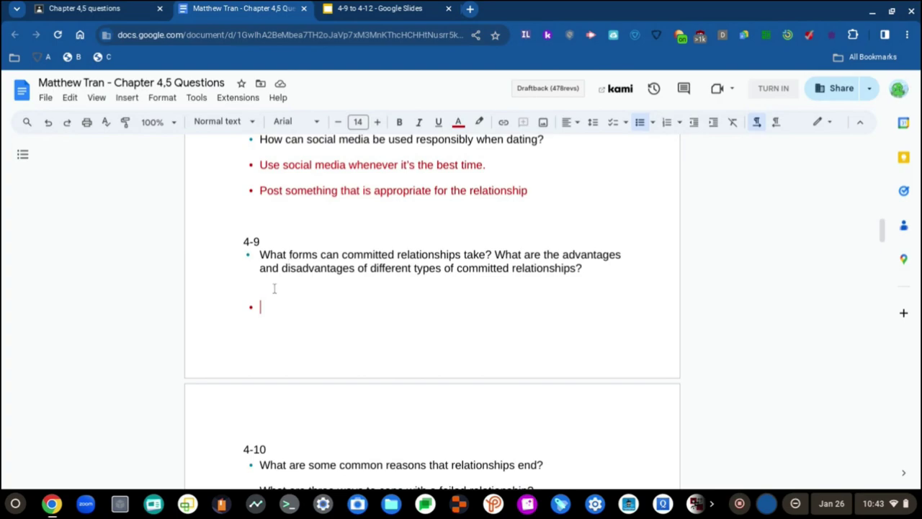
click(380, 7)
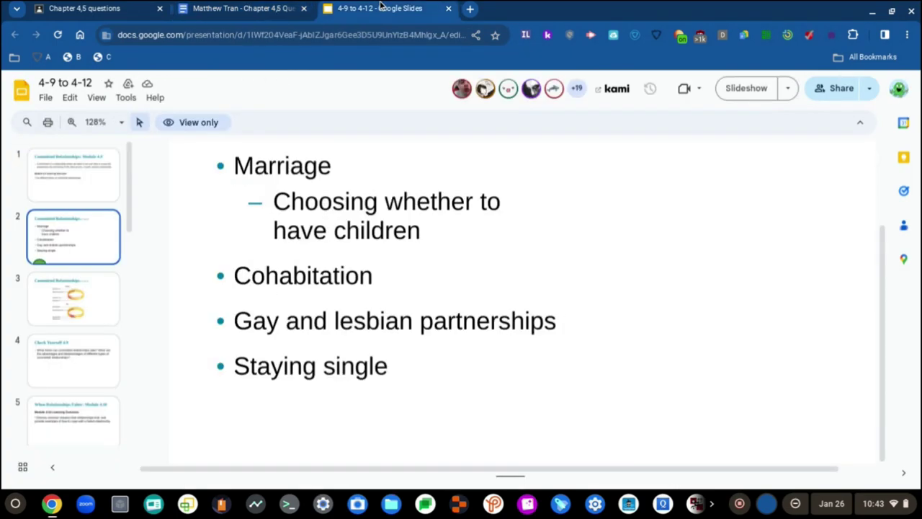
click(281, 6)
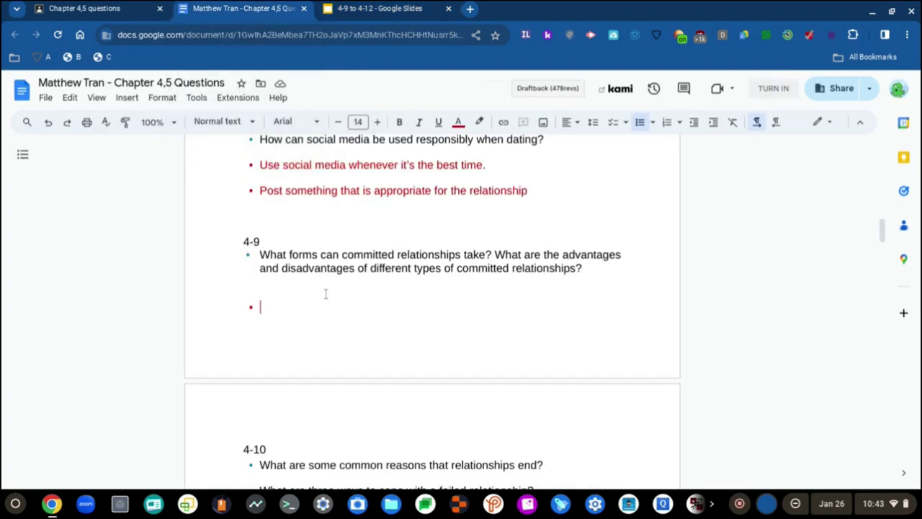
click(408, 7)
click(270, 7)
click(354, 7)
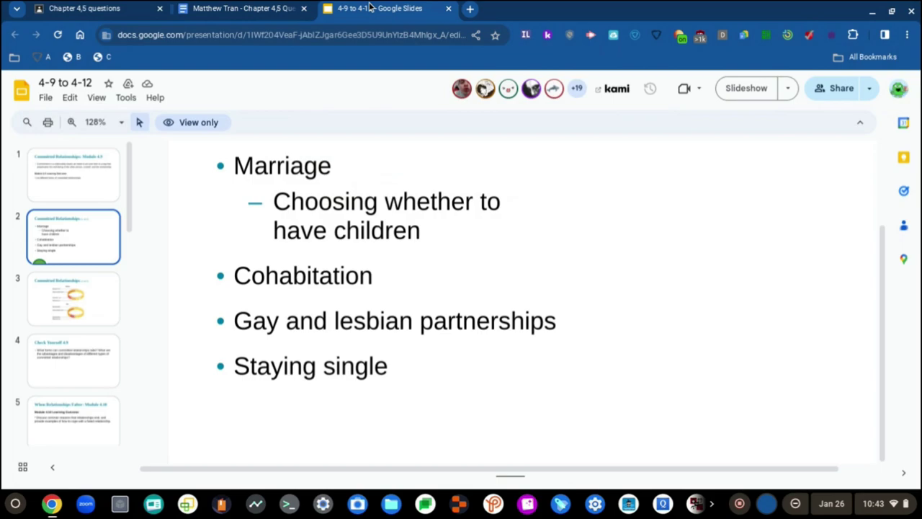
click(274, 6)
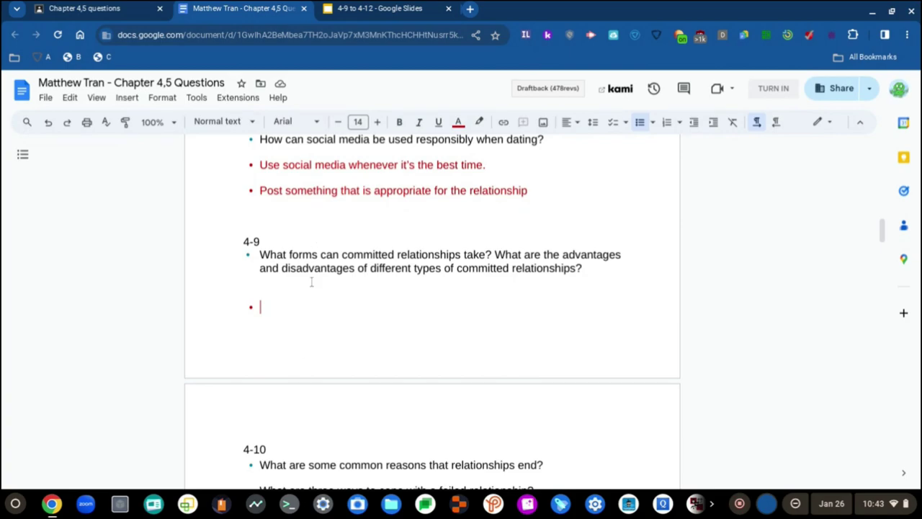
Step: Enter 'Marriages' as the first 4-9 answer bullet and start a new bullet
text(Ma)
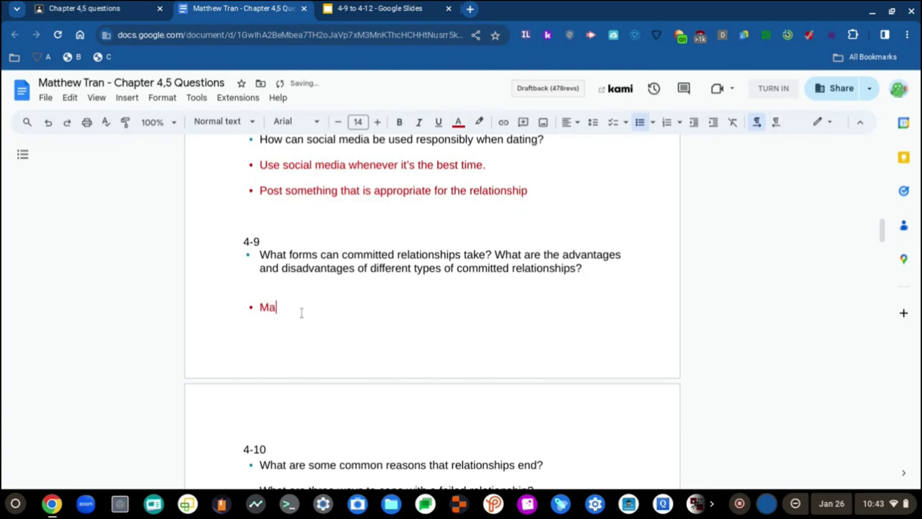
text(rriages)
key(Return)
click(398, 8)
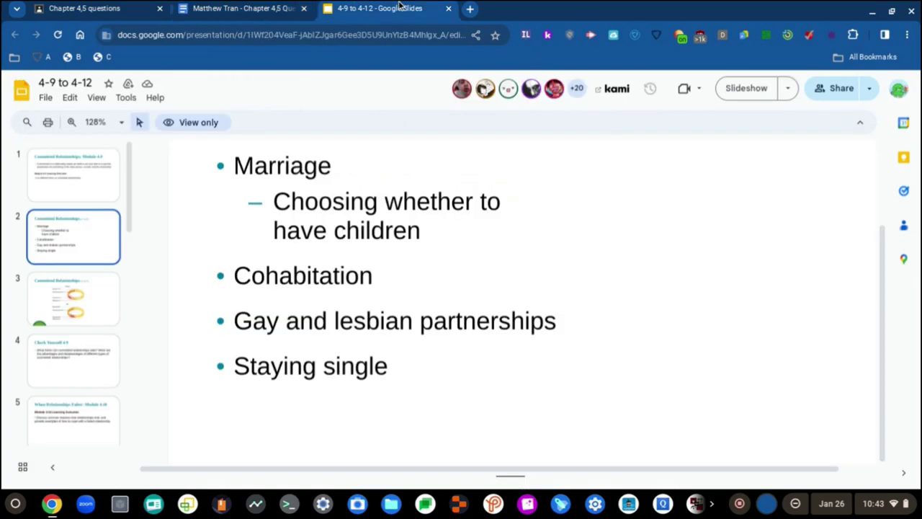
click(274, 8)
click(351, 7)
click(276, 6)
Step: Add 'Cohabitation' as the next 4-9 bullet, start another, and show the marriage statistics slide
text(Cohab)
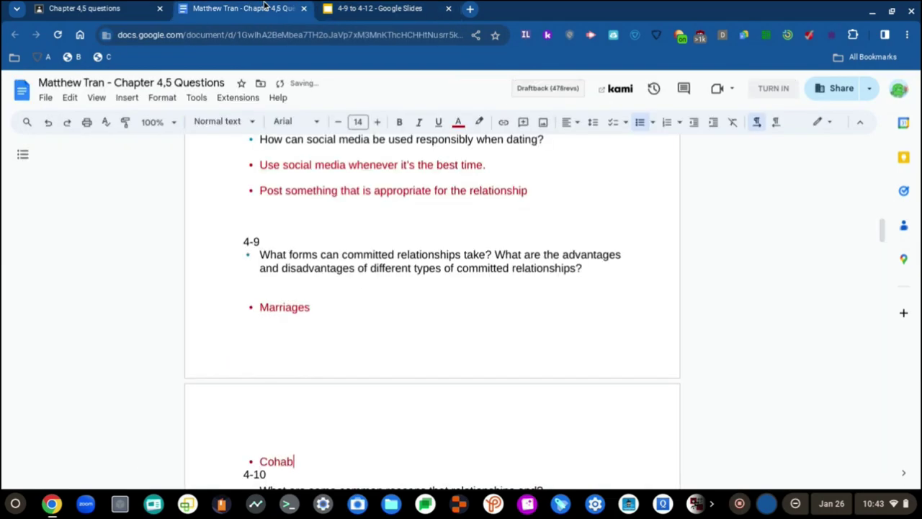
key(ctrl+Tab)
click(310, 6)
key(Return)
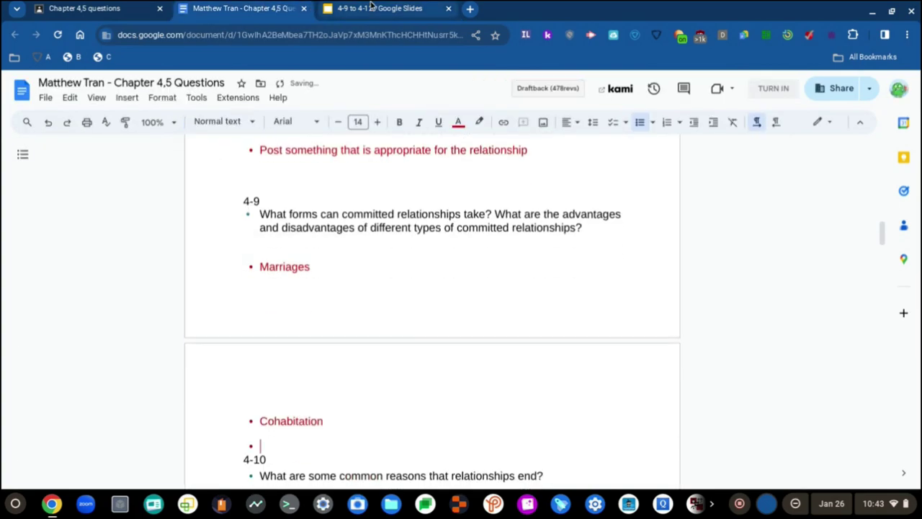
click(436, 6)
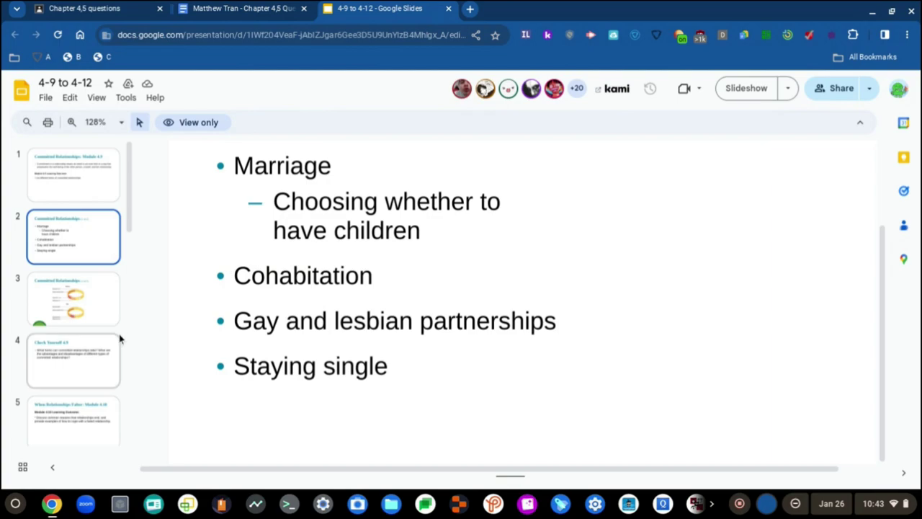
click(85, 314)
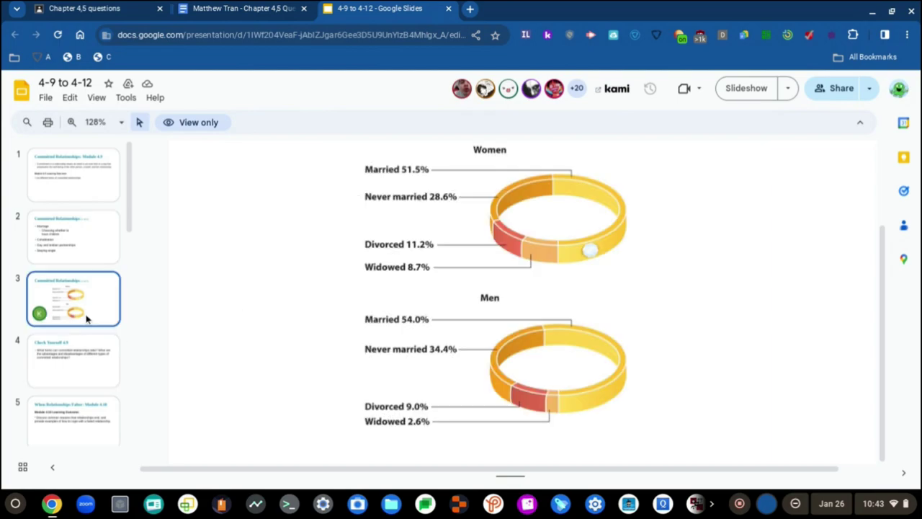
Step: Add 'Married' and 'Never Married' bullets under 4-9, checking the statistics slide
click(273, 6)
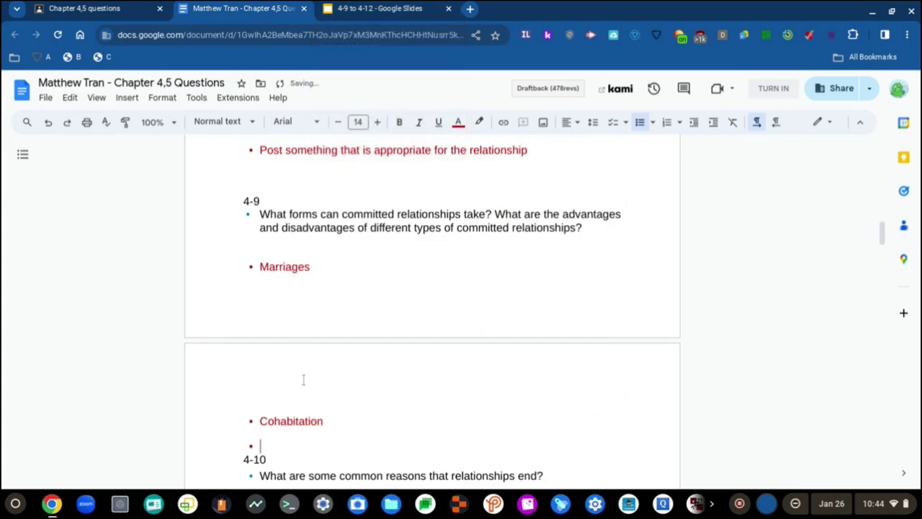
click(364, 7)
click(247, 7)
text(Married)
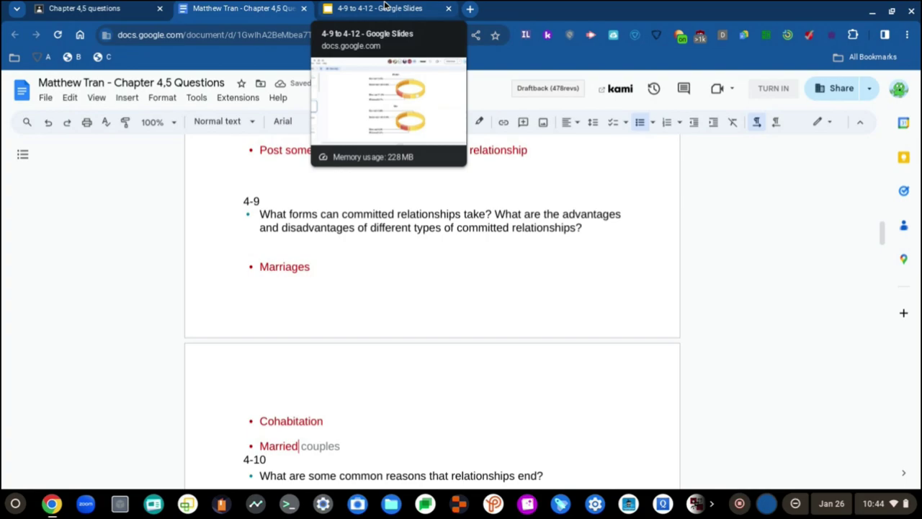
click(395, 7)
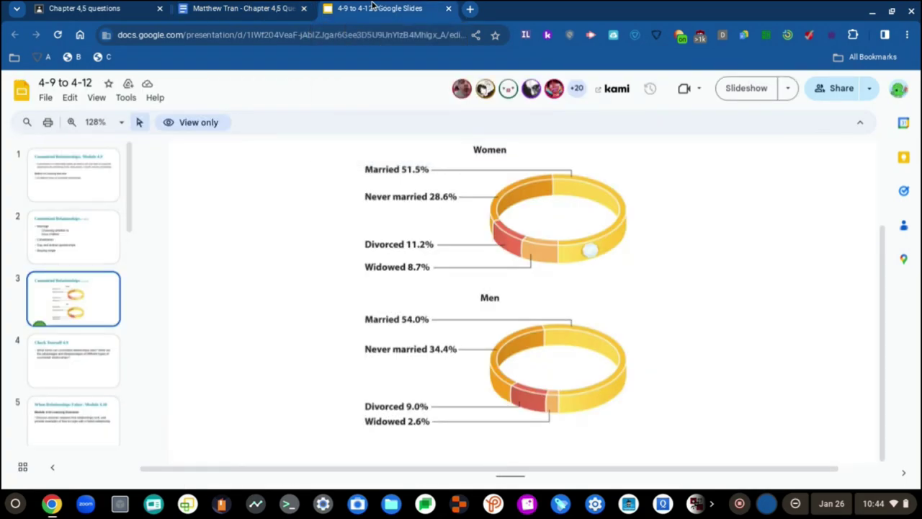
click(256, 6)
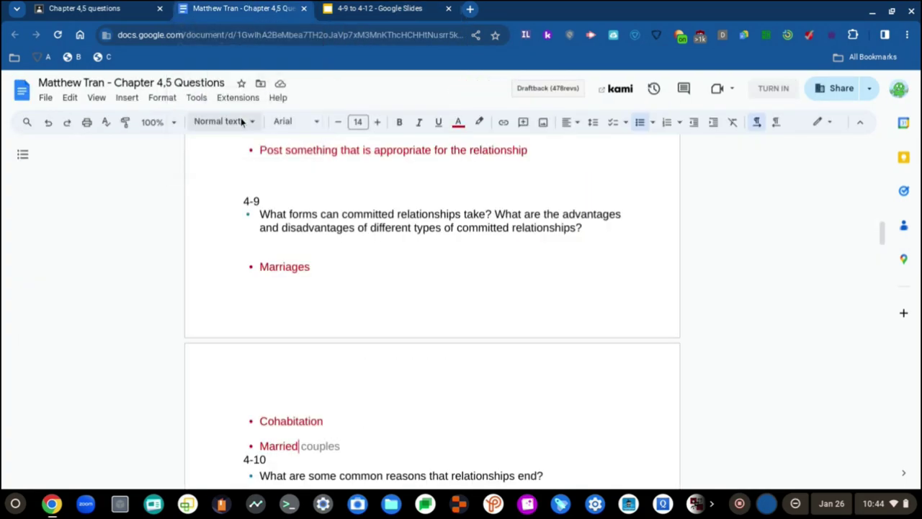
key(Return)
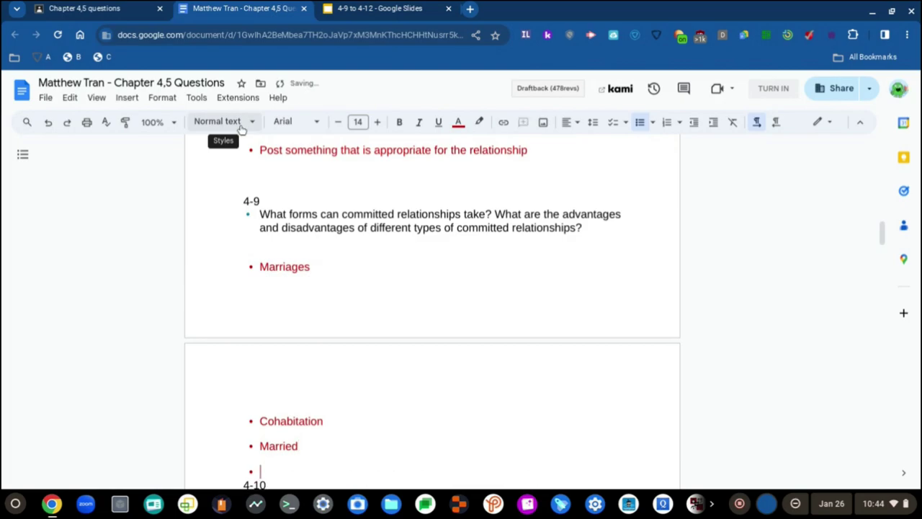
text(Never)
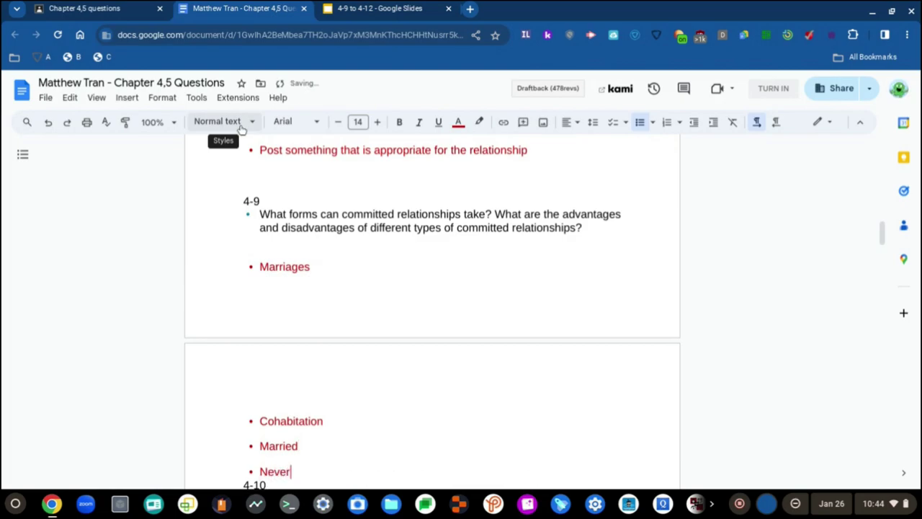
text( Married)
key(Return)
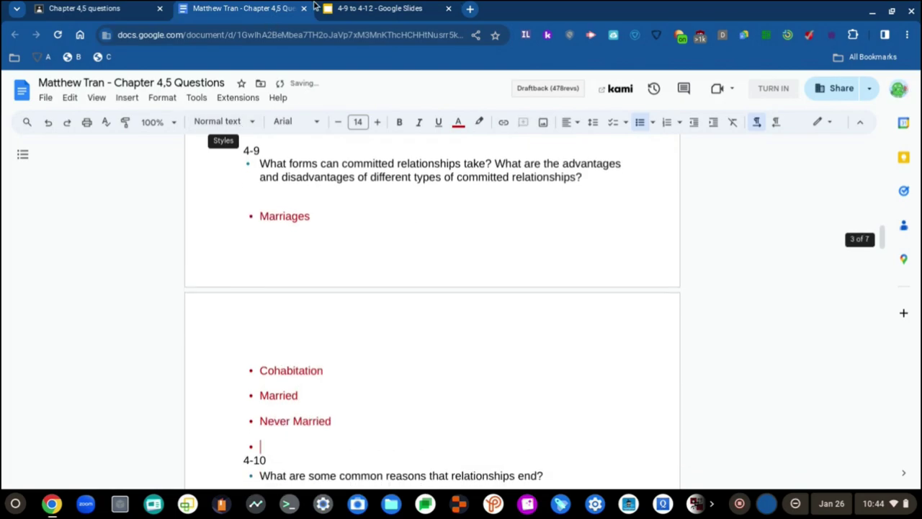
Step: Add 'Divorced' and 'Widowed' bullets, removing a stray 'E' typed before Widowed
click(359, 7)
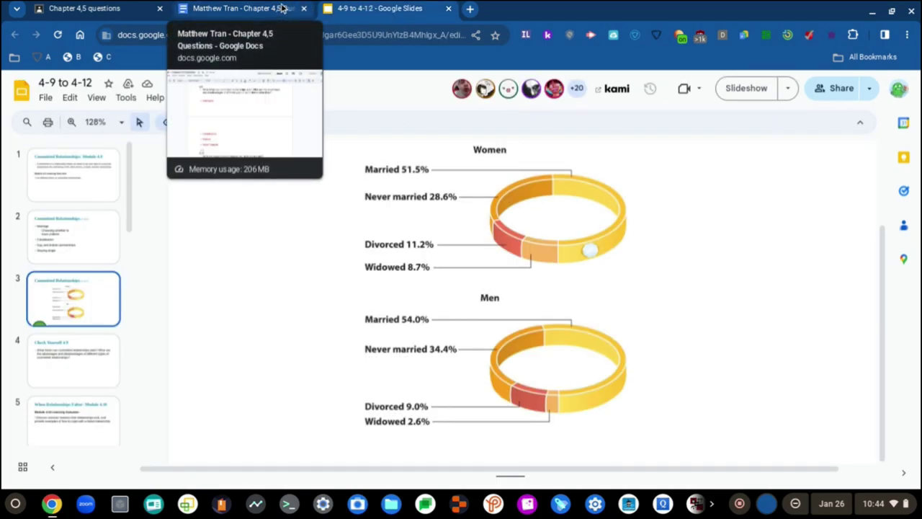
click(282, 8)
text(D)
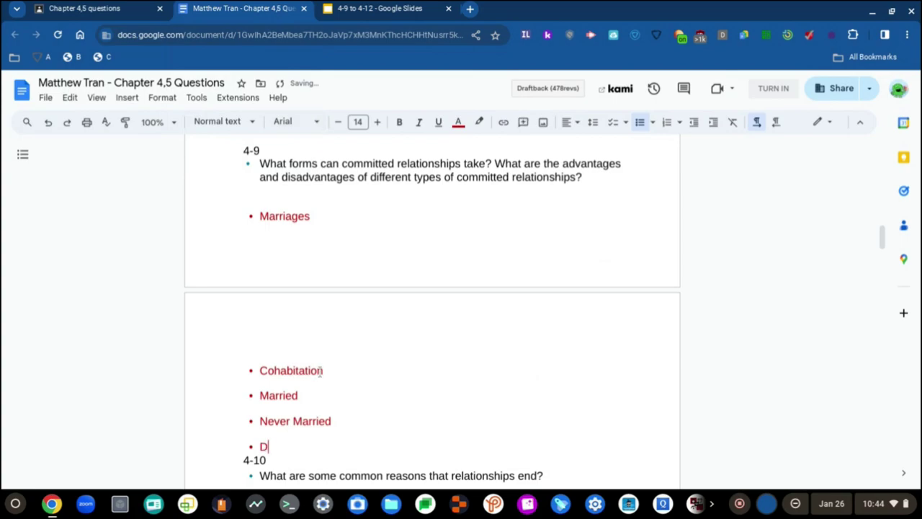
text(ivorced)
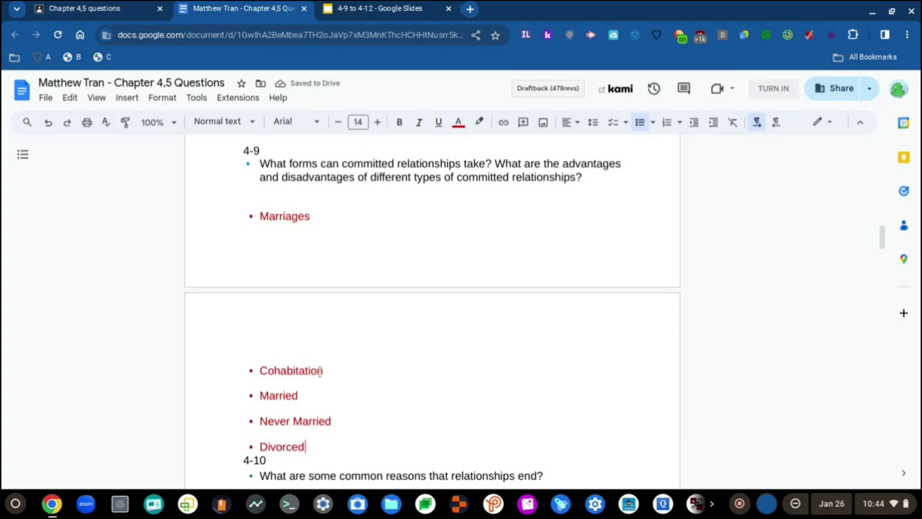
key(Return)
click(386, 7)
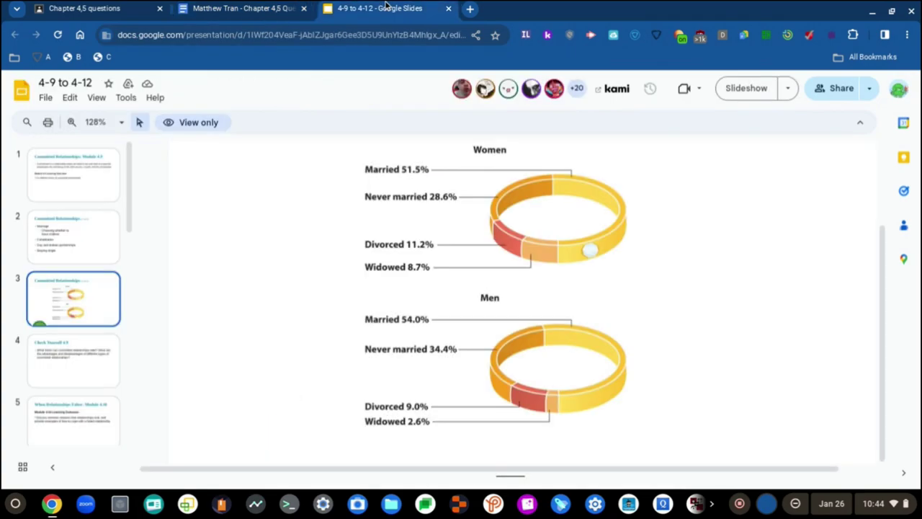
click(298, 8)
text(E)
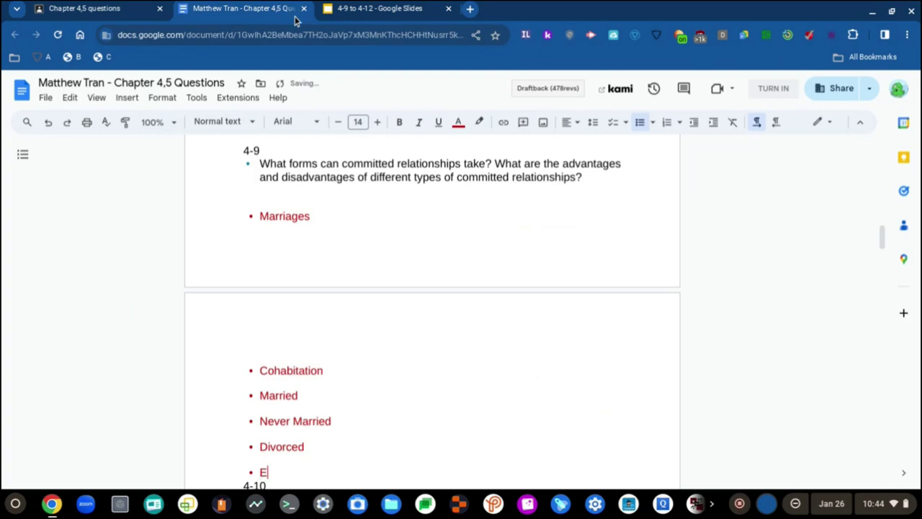
key(BackSpace)
text(Widowed)
key(Return)
Step: Recheck the Check Yourself 4.9, forms list and marriage statistics slides, then return to the document
scroll(389, 358, up, 2)
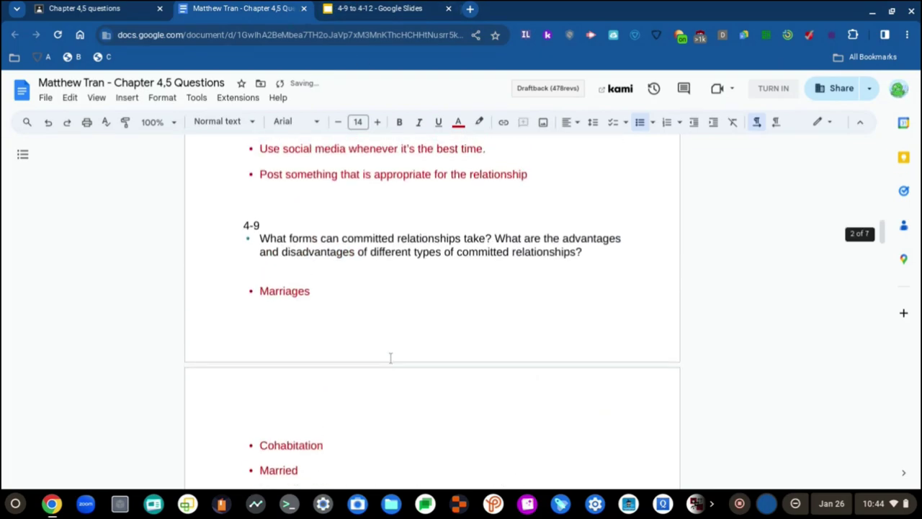
click(381, 8)
click(90, 362)
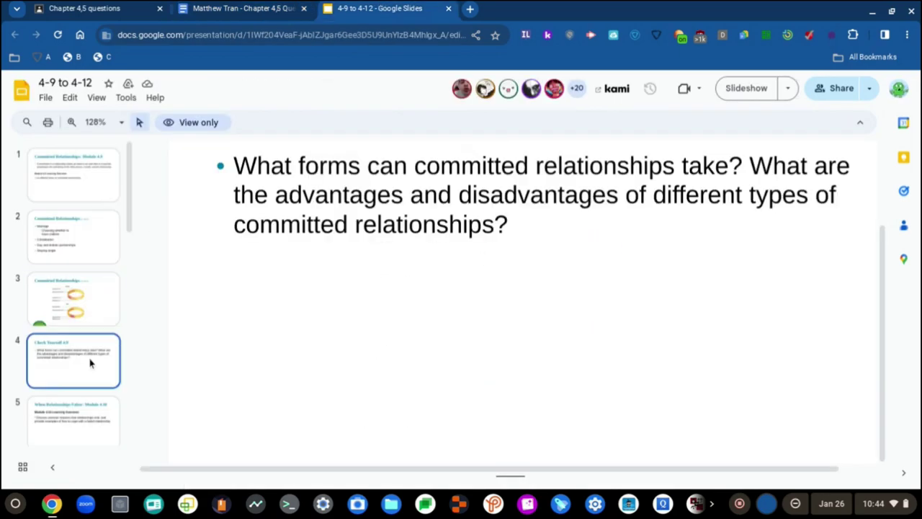
scroll(428, 314, up, 2)
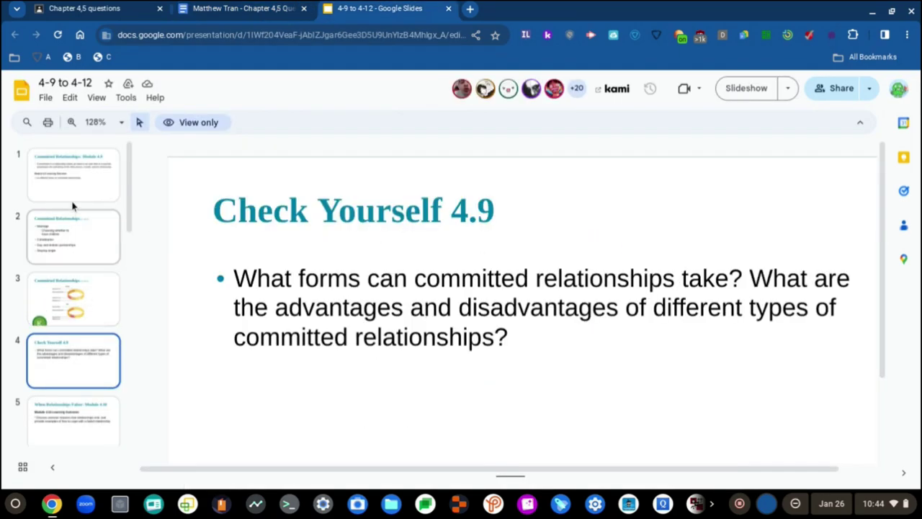
click(78, 256)
click(85, 296)
scroll(432, 259, down, 3)
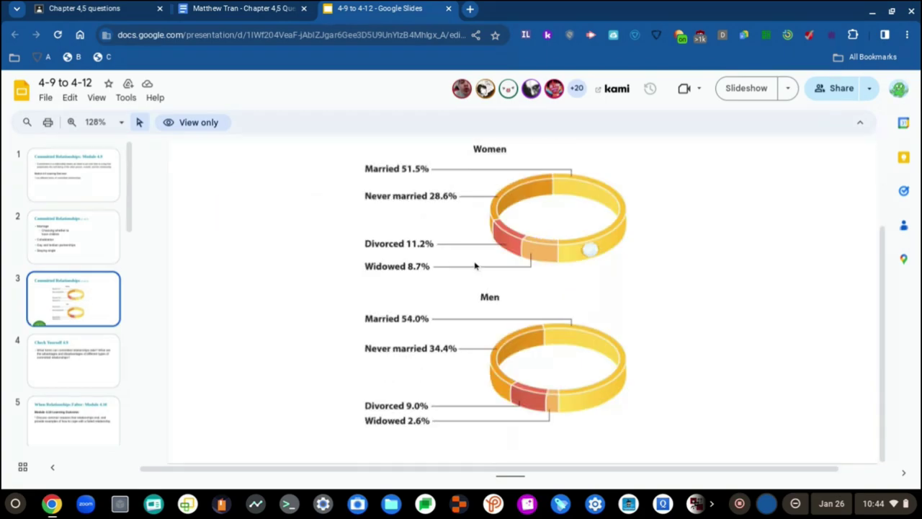
scroll(475, 263, up, 3)
click(268, 6)
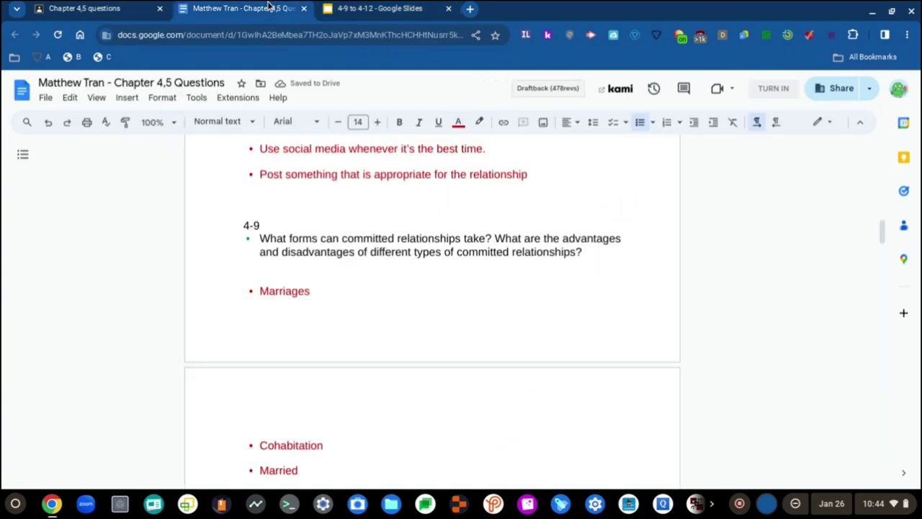
scroll(367, 339, down, 3)
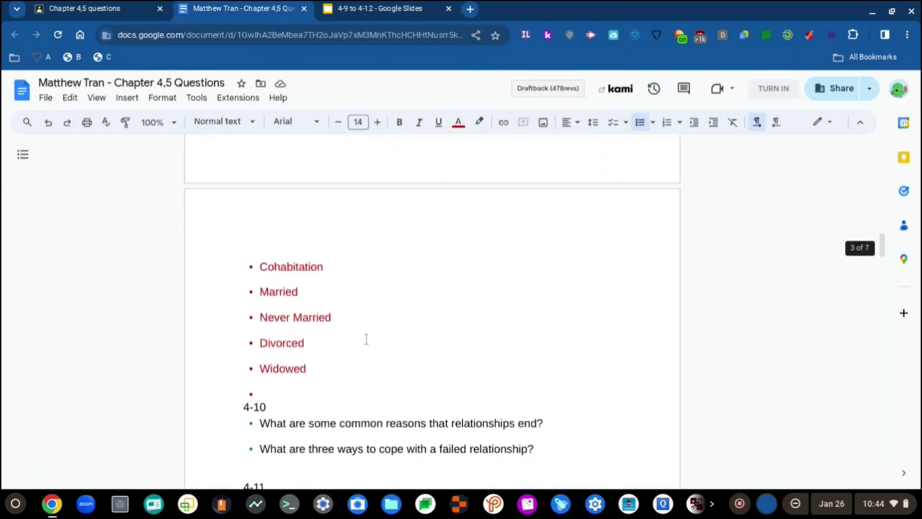
scroll(366, 339, up, 2)
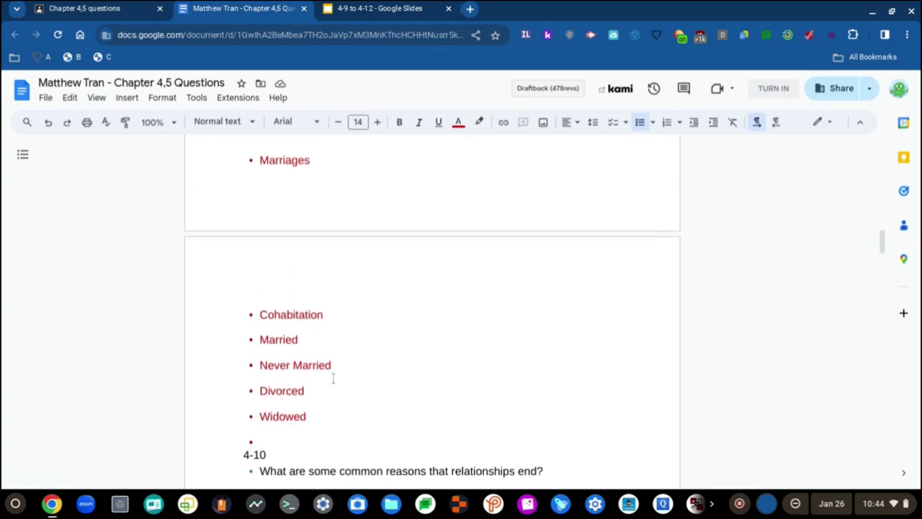
Step: Extend the Divorced bullet with the reason 'is a bad thing because that'll break them apart'
click(324, 410)
text(is a bad thi)
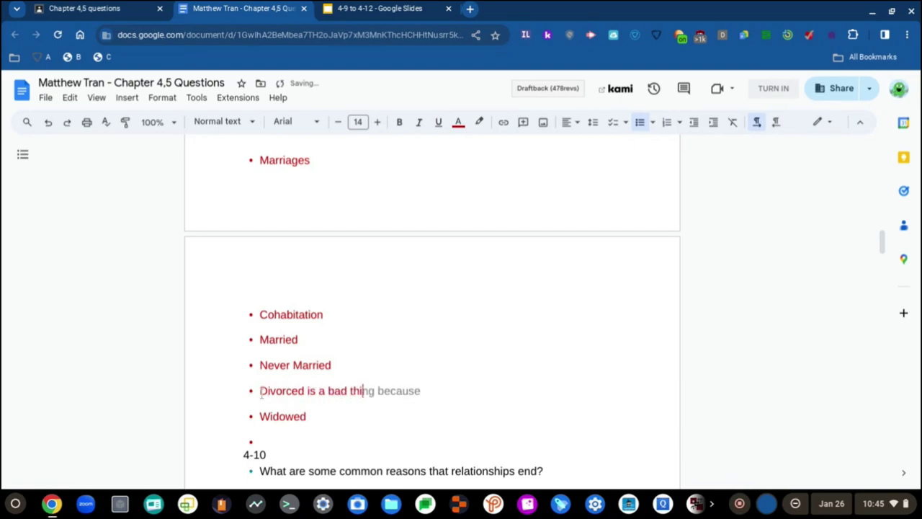
text(ng because )
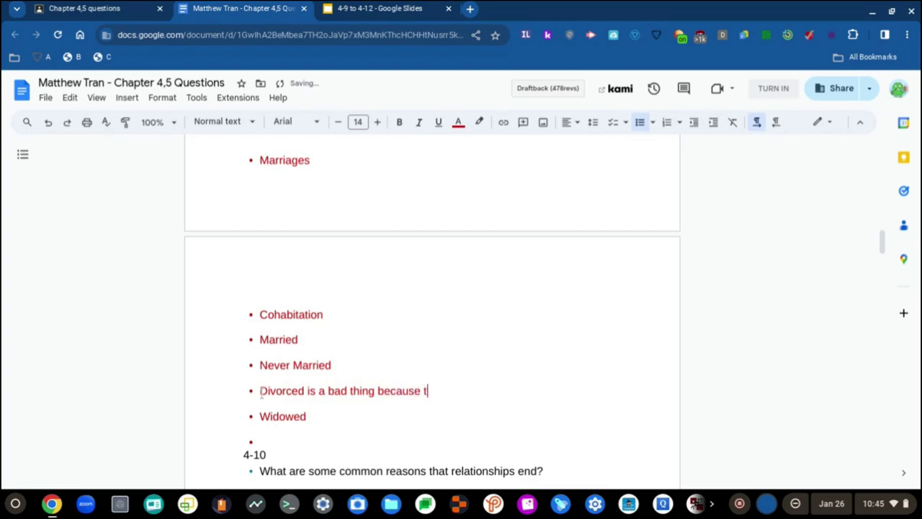
text(that'll break them a;pa)
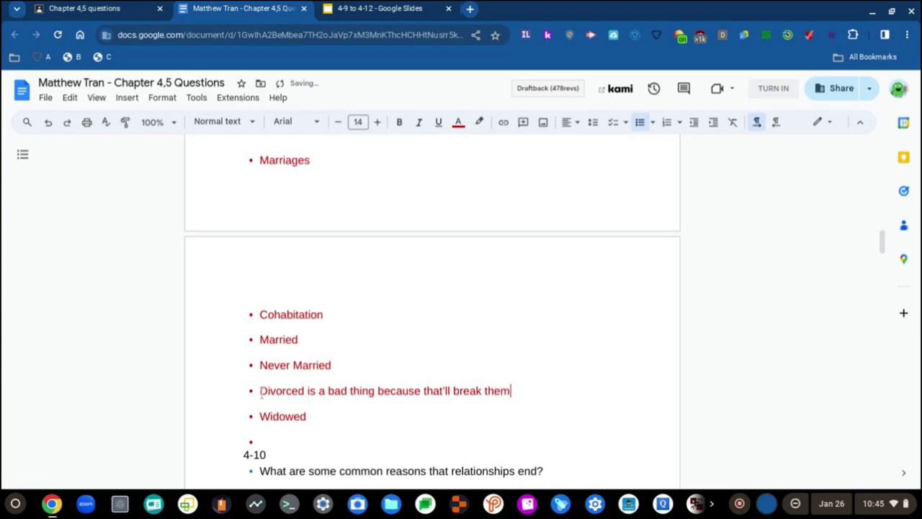
key(BackSpace)
key(BackSpace)
key(BackSpace)
text(part)
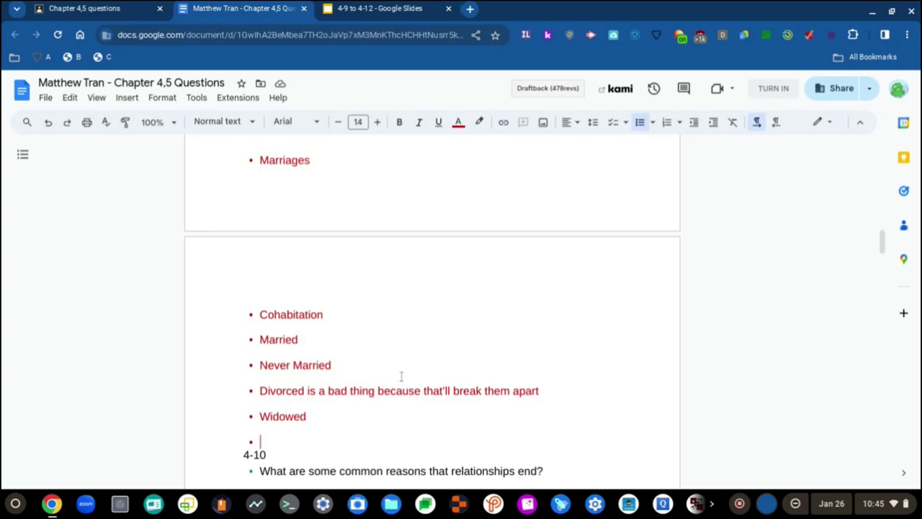
scroll(401, 377, up, 2)
scroll(401, 376, down, 4)
scroll(401, 375, up, 1)
scroll(401, 375, up, 3)
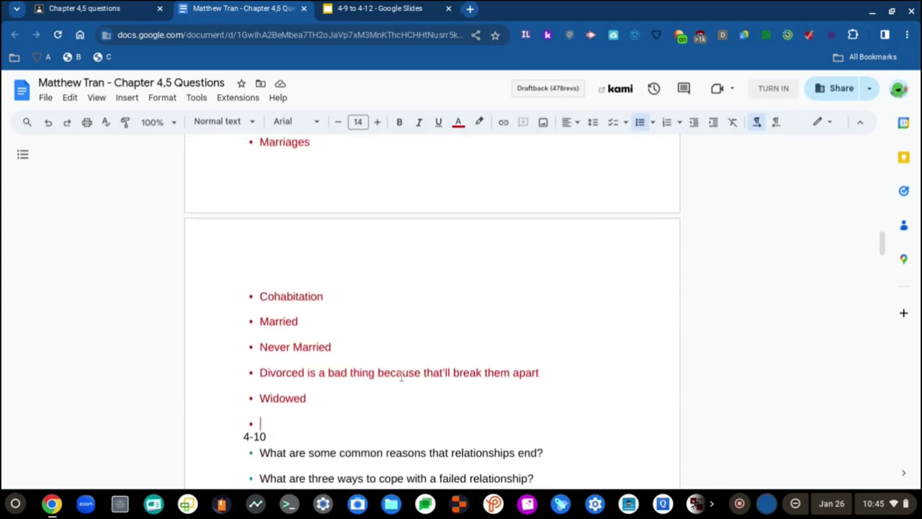
scroll(401, 377, down, 2)
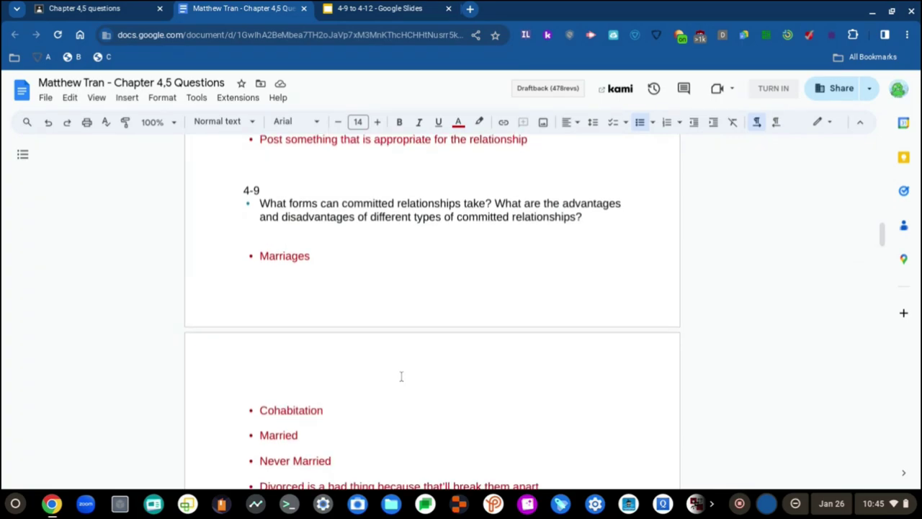
click(378, 7)
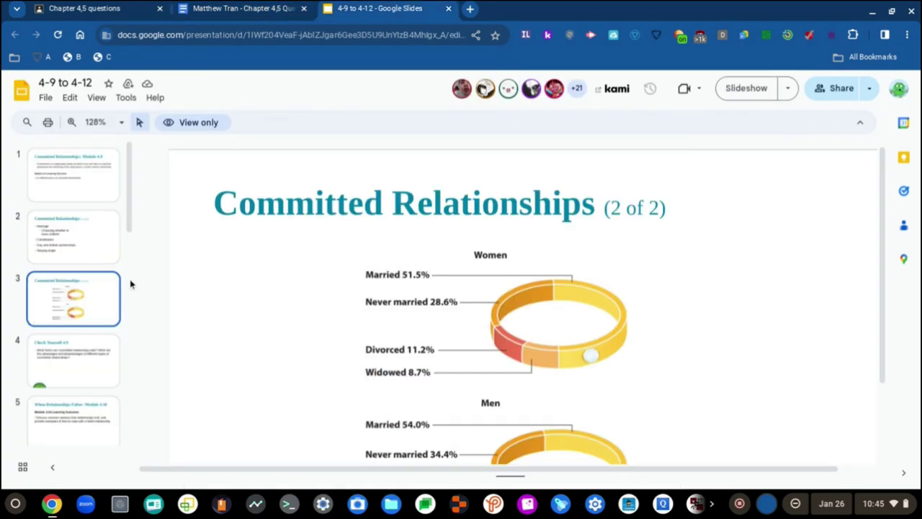
Step: Browse Check Yourself 4.9, When Relationships Falter and Committed Relationships slides, then return to the questions document
click(84, 374)
scroll(431, 308, down, 1)
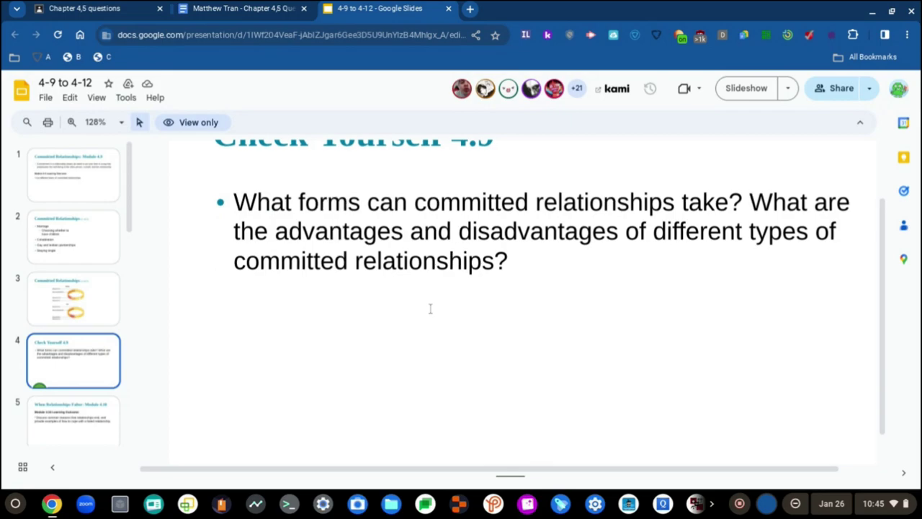
click(88, 438)
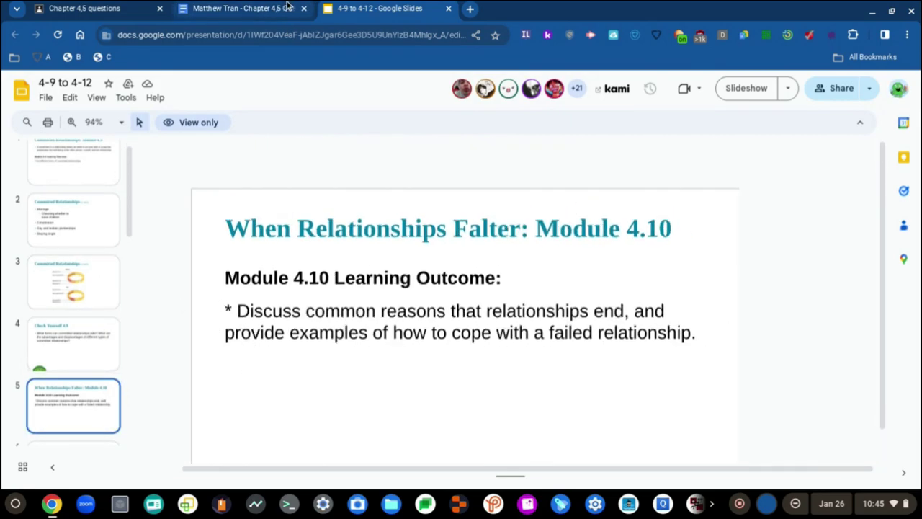
scroll(82, 317, up, 1)
click(84, 232)
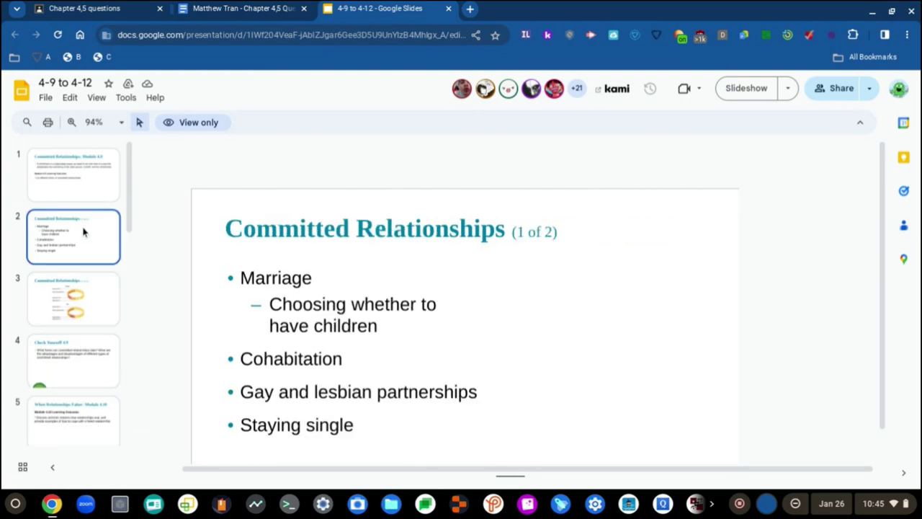
click(82, 289)
click(231, 8)
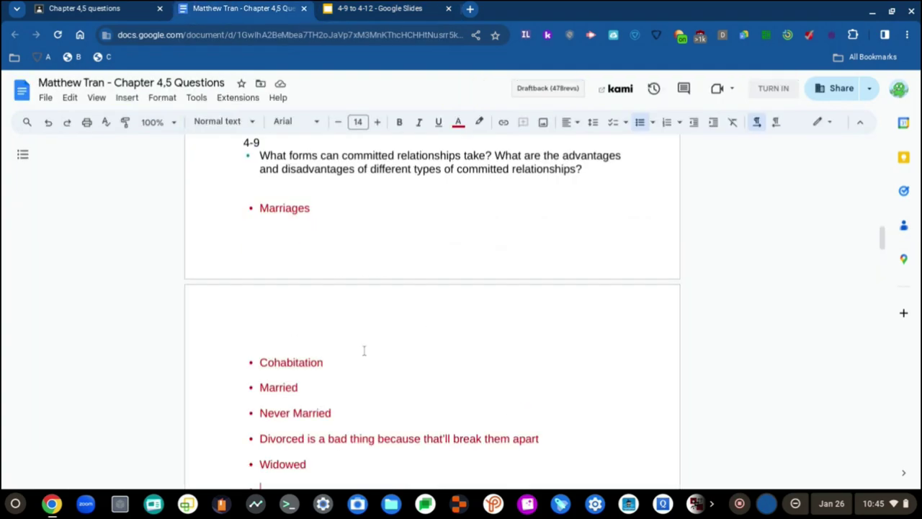
Step: Type 'They choose to live together' on the empty 4-9 bullet, checking the Module 4.9 slides
scroll(363, 375, down, 3)
text(T)
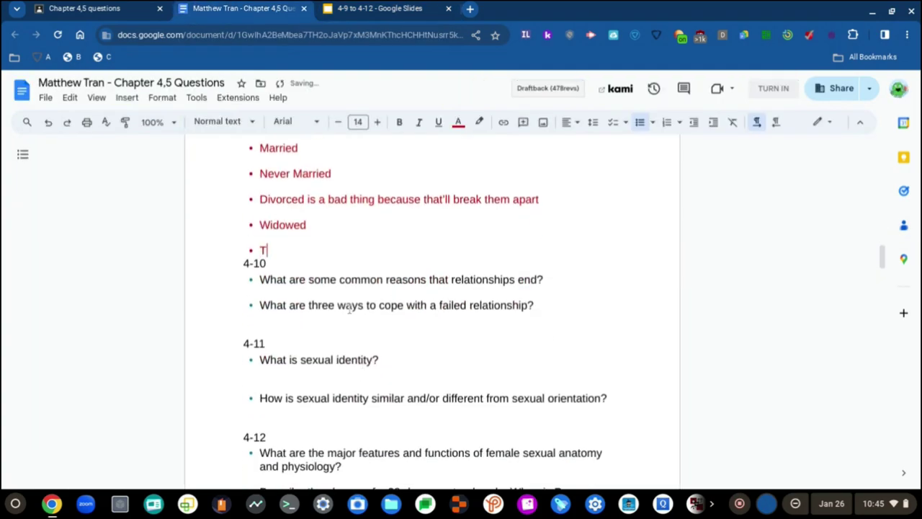
text(hey choose to)
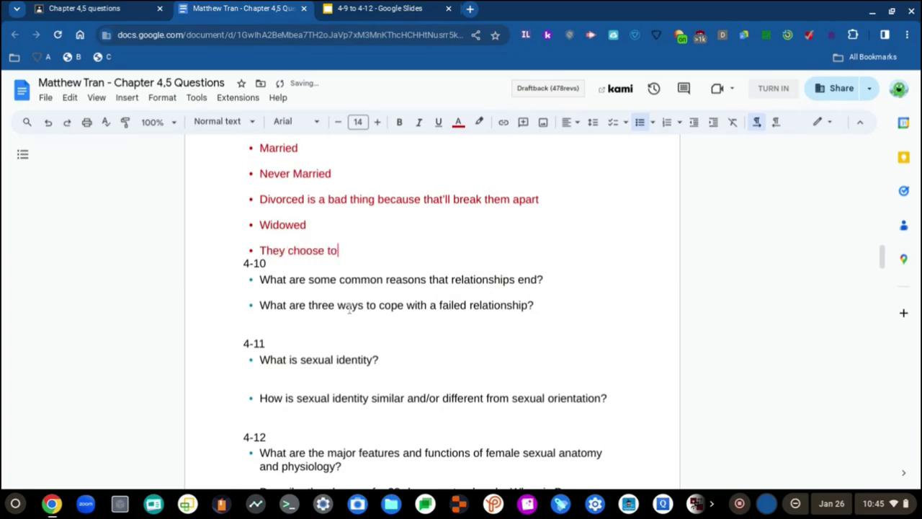
text( live together)
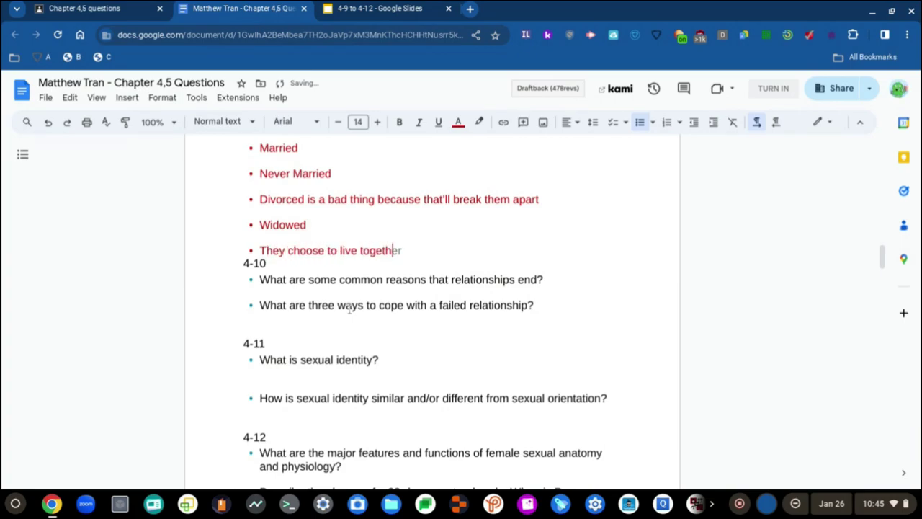
scroll(349, 308, up, 1)
scroll(349, 309, up, 3)
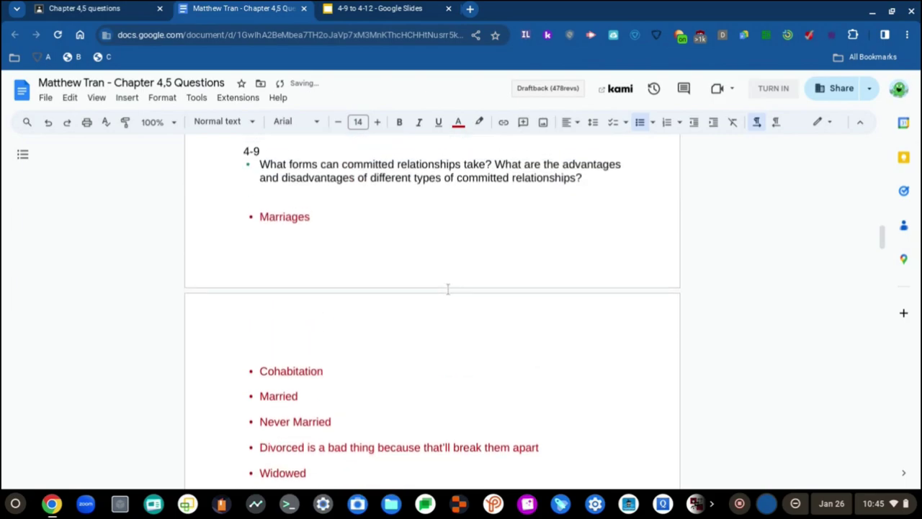
scroll(447, 289, down, 2)
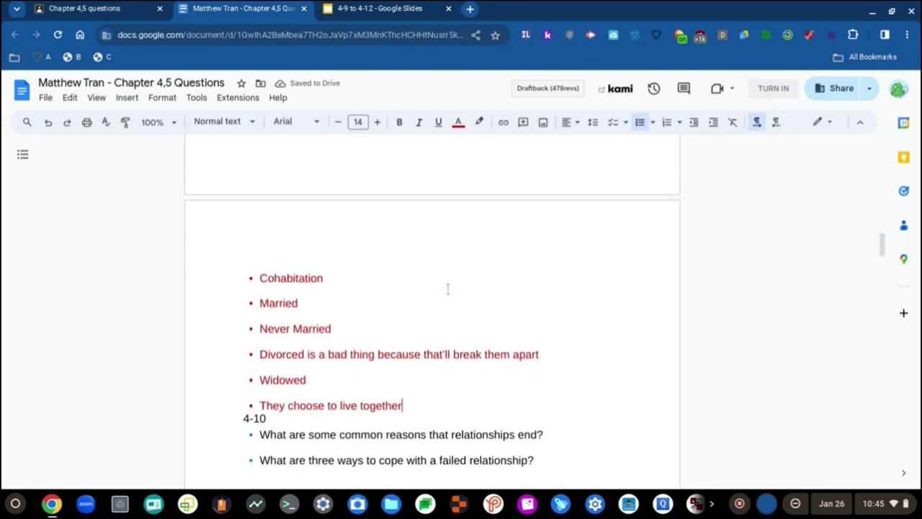
click(393, 8)
click(84, 232)
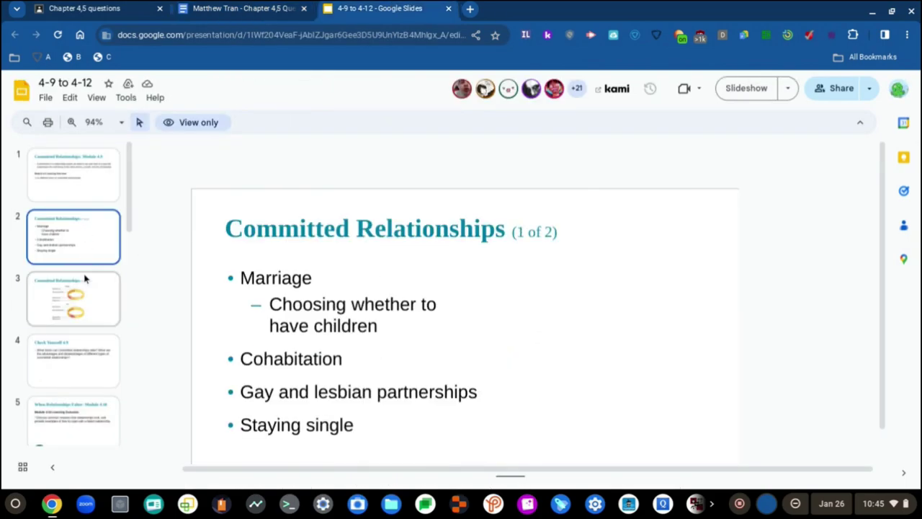
click(255, 8)
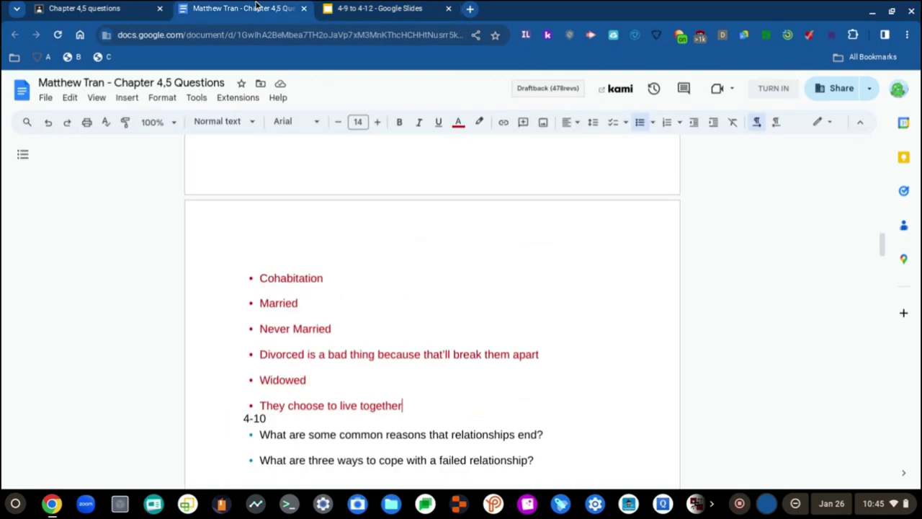
click(389, 8)
click(94, 186)
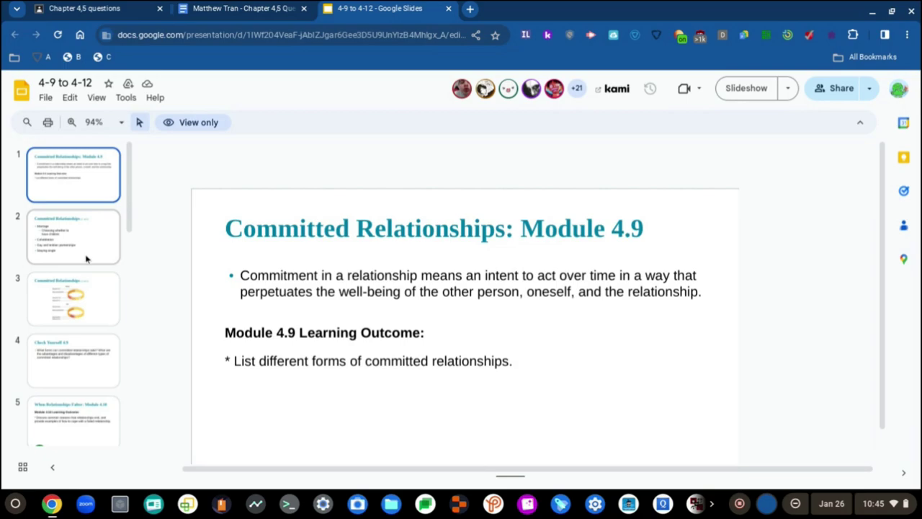
scroll(288, 253, up, 2)
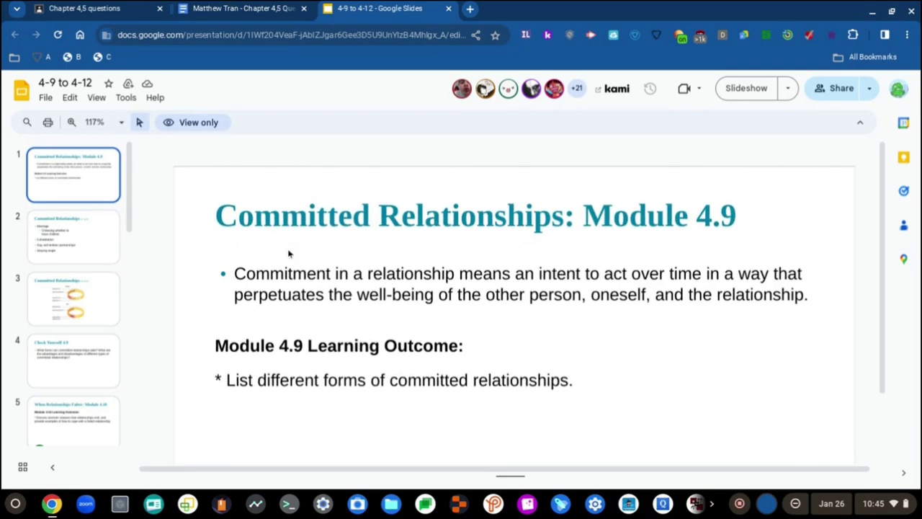
click(281, 8)
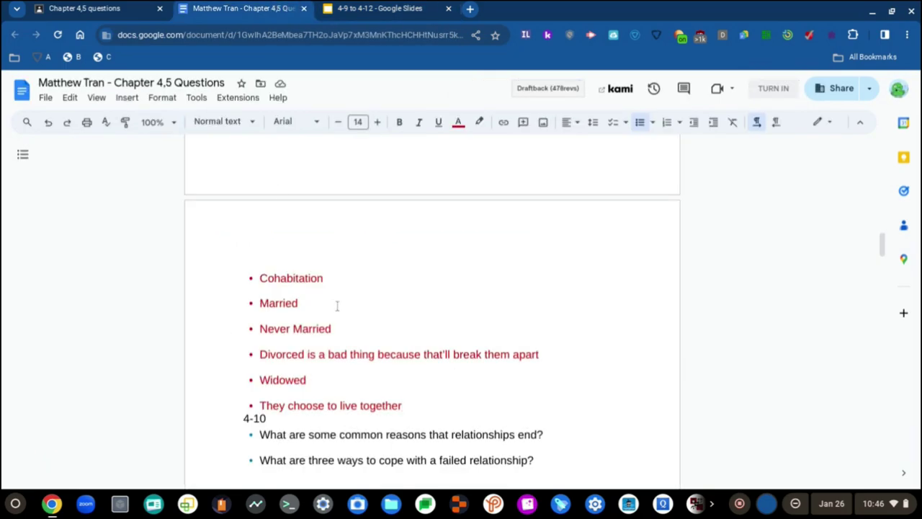
Step: Finish the sentence with 'in a committed relationship', accepting the autocomplete suggestion
scroll(337, 306, up, 4)
scroll(337, 307, down, 2)
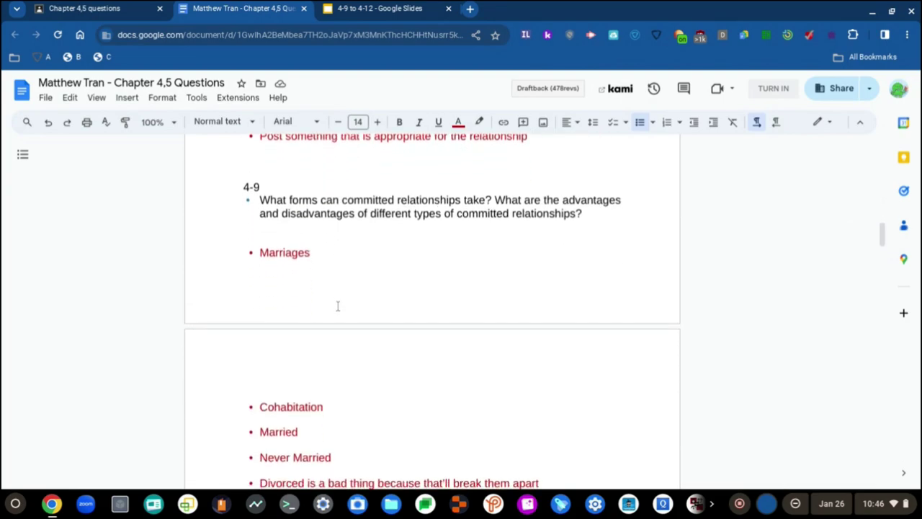
scroll(337, 306, down, 3)
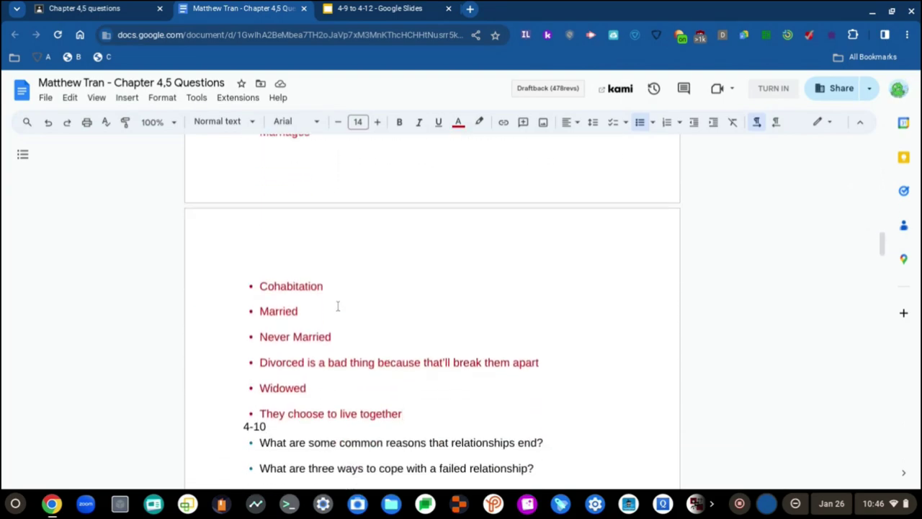
text(i)
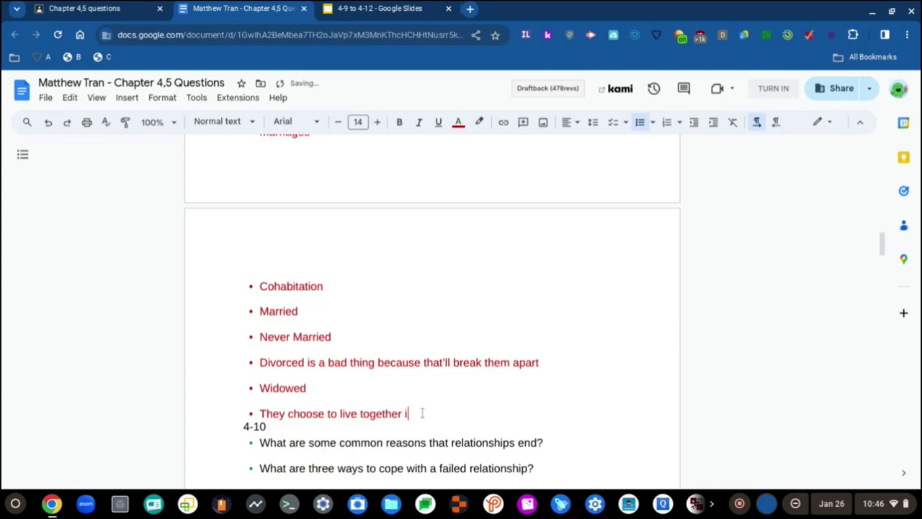
text(n a committed)
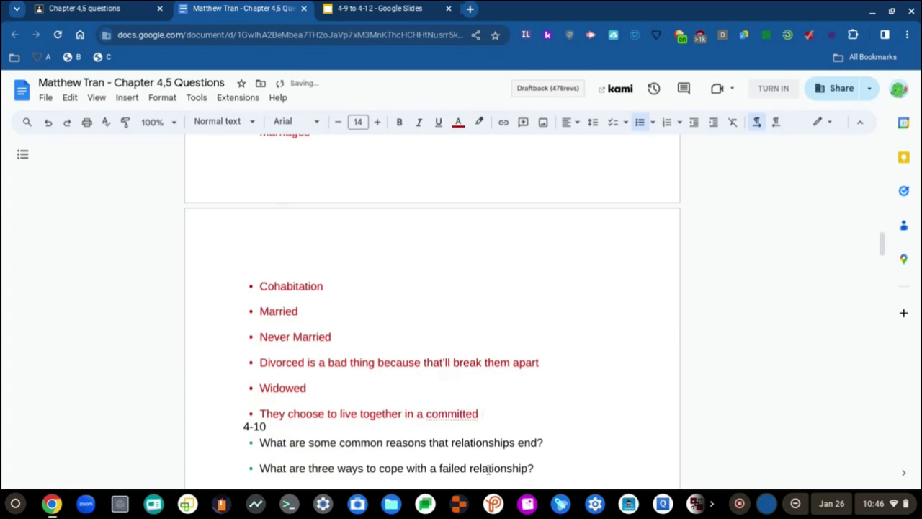
text( rel)
key(Tab)
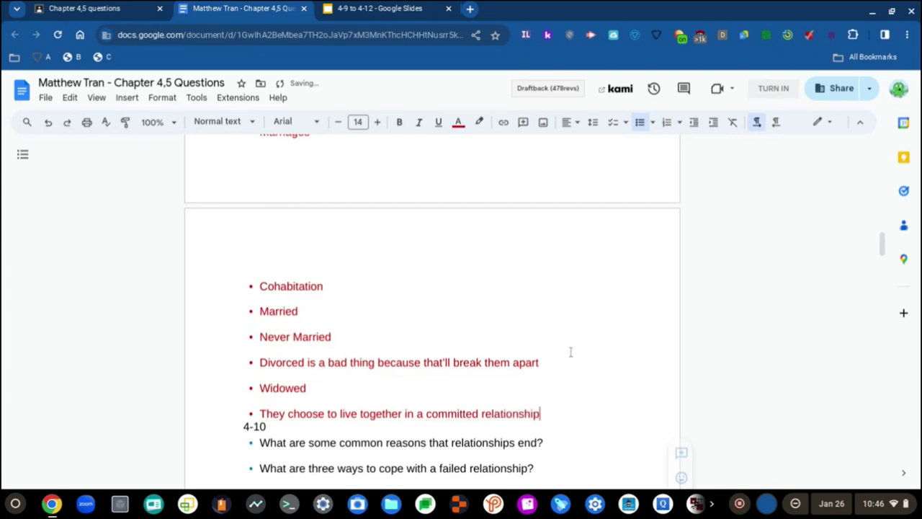
scroll(568, 346, up, 5)
scroll(566, 344, down, 15)
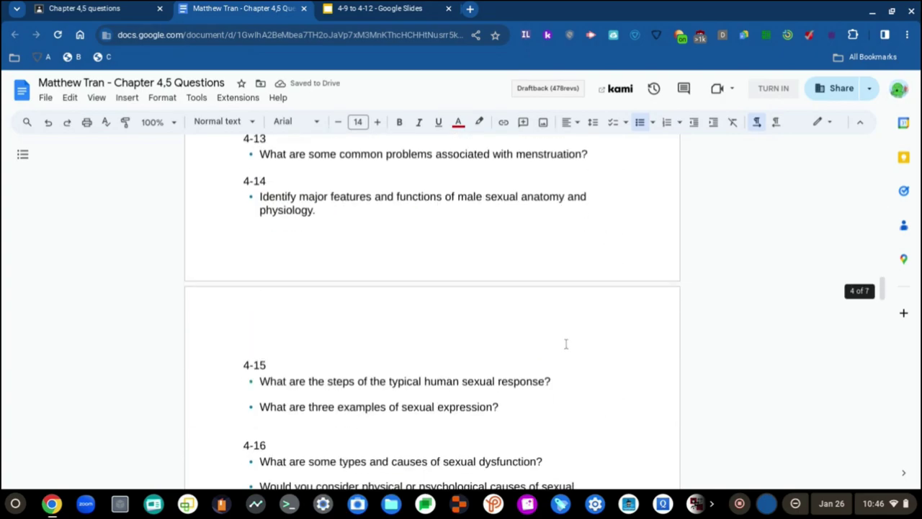
scroll(566, 344, down, 4)
scroll(566, 343, up, 10)
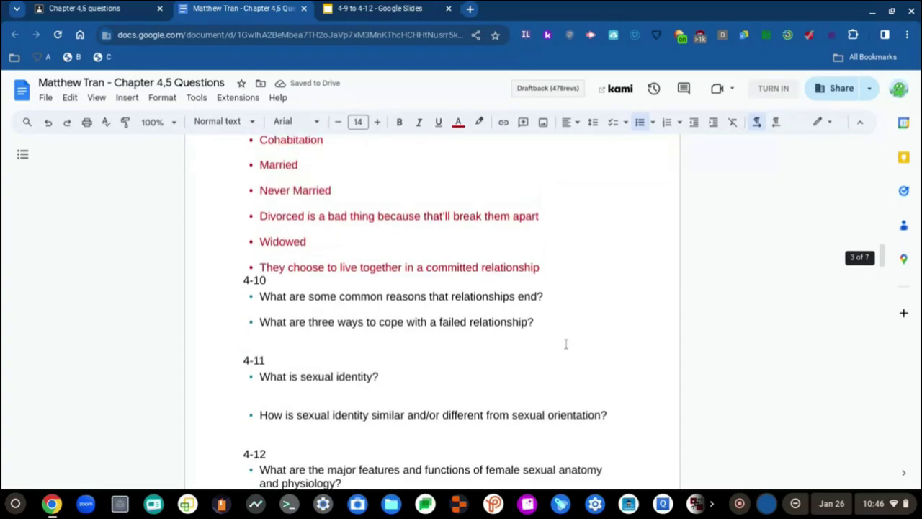
Step: Add an empty red bullet under the 4-10 reasons question
click(571, 293)
key(Return)
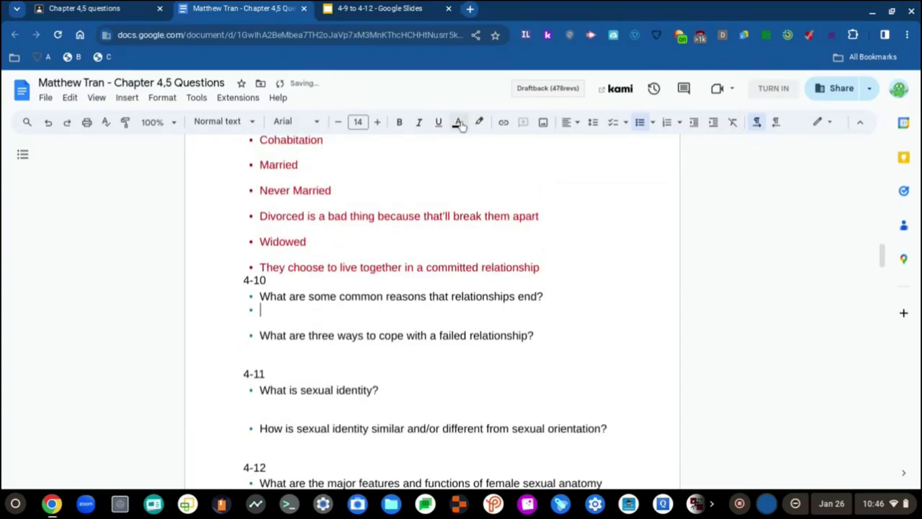
click(461, 124)
click(473, 209)
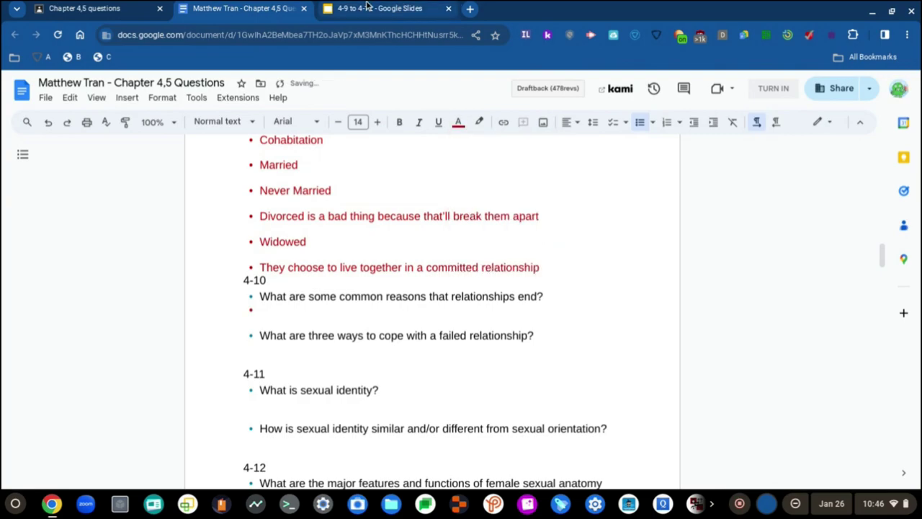
Step: Browse slides 2–8, including the When Relationships Falter slides, then return to the questions doc
click(368, 8)
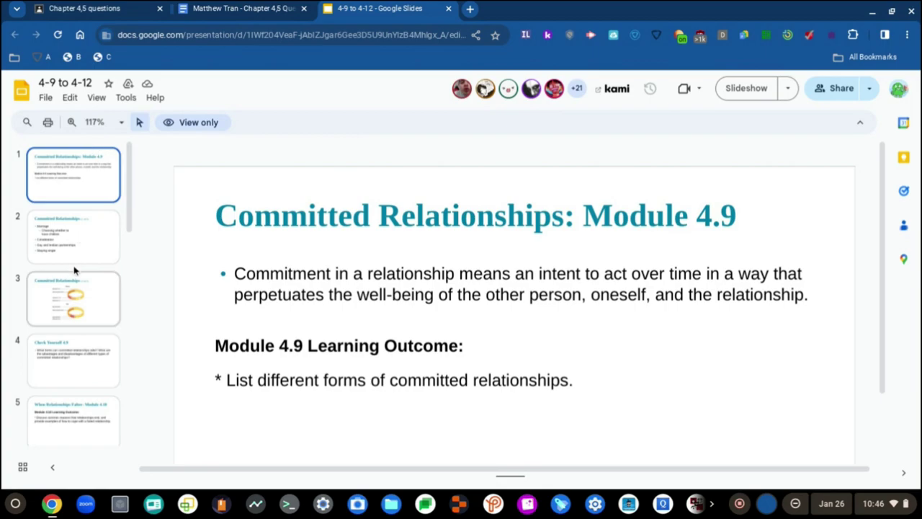
click(81, 239)
click(80, 298)
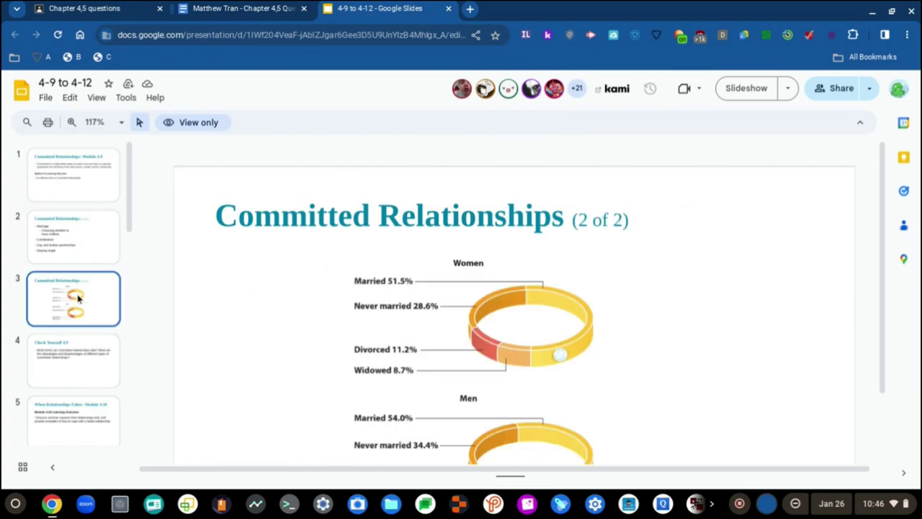
click(75, 360)
scroll(73, 361, down, 1)
click(77, 345)
scroll(77, 346, down, 1)
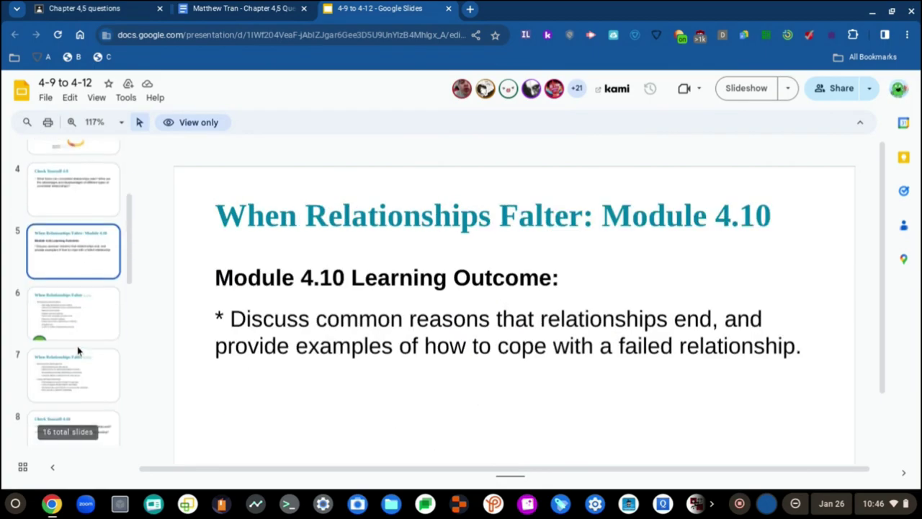
click(84, 371)
scroll(85, 373, down, 1)
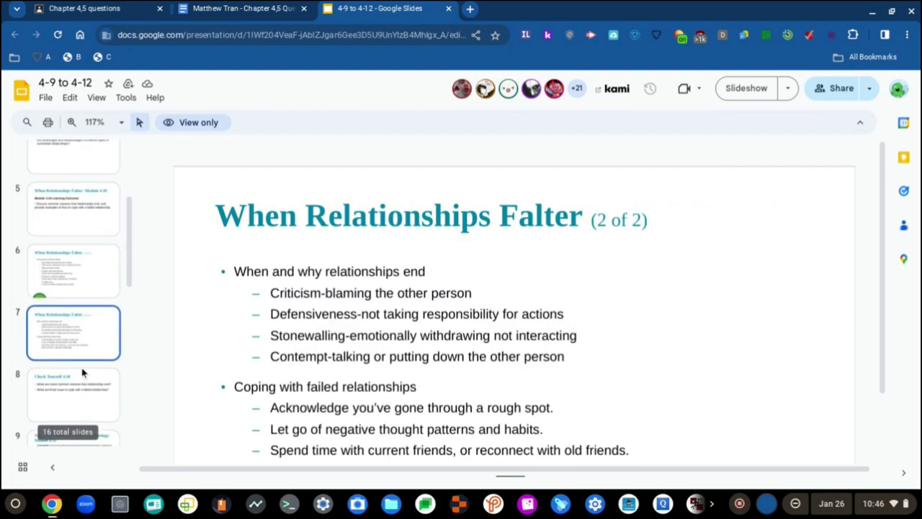
click(76, 362)
click(84, 195)
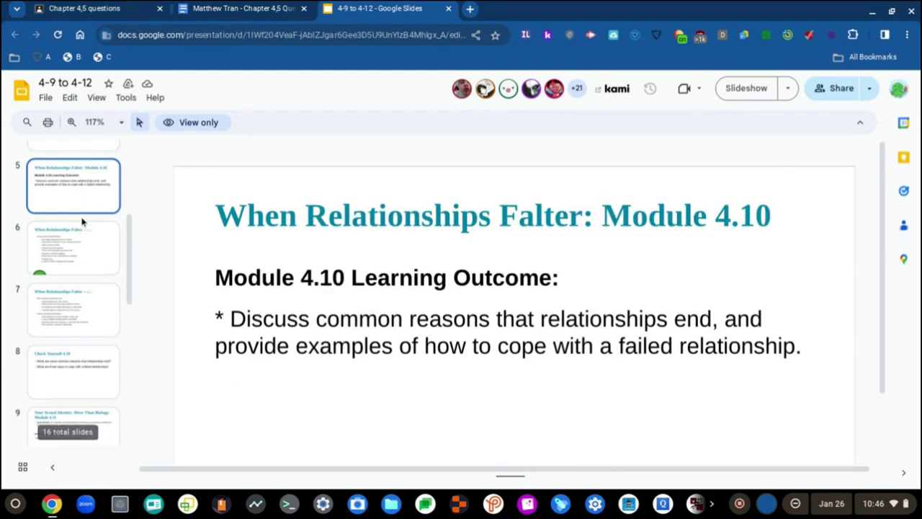
click(83, 265)
click(221, 7)
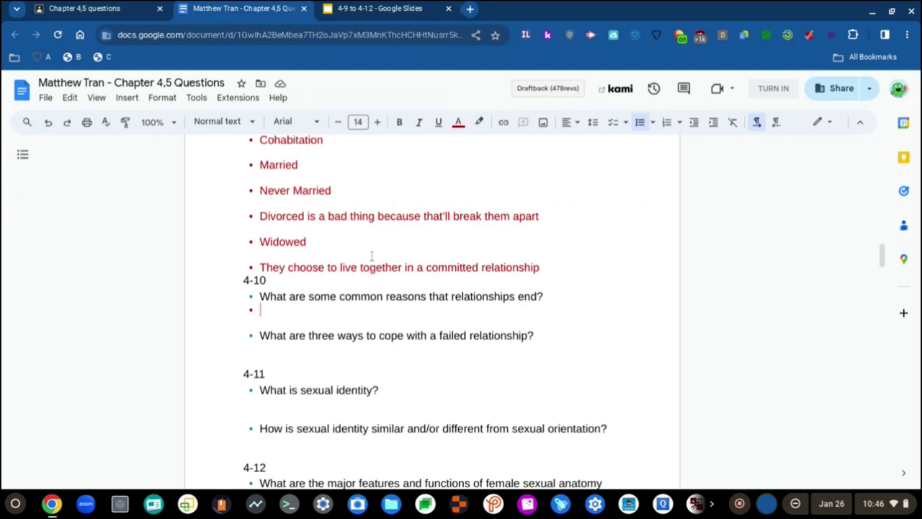
Step: After checking the slide, add the first 4-10 bullet, 'Recognizing a potential abuser'
click(389, 8)
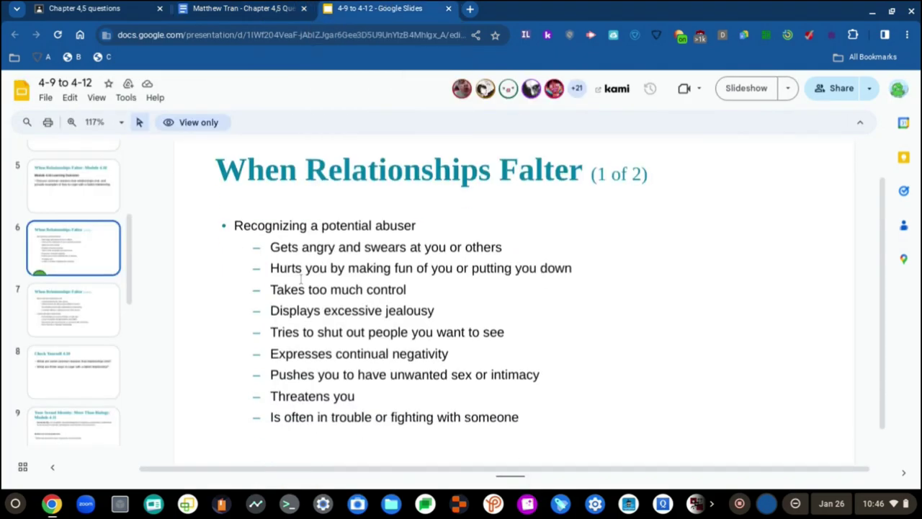
scroll(299, 280, up, 3)
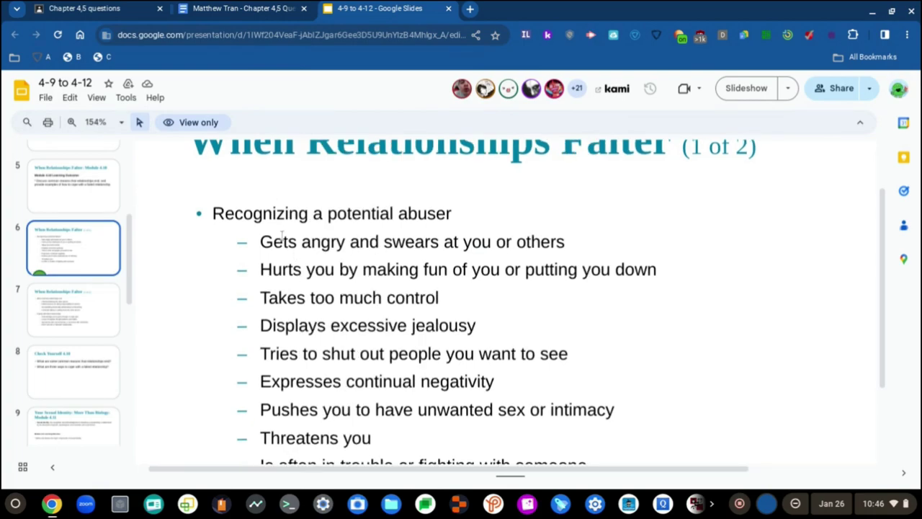
scroll(281, 232, down, 1)
scroll(432, 303, up, 2)
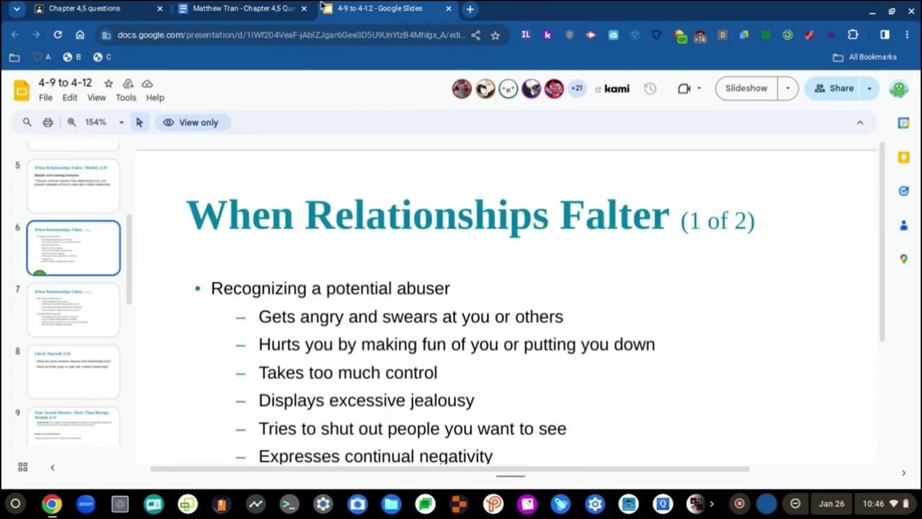
click(251, 6)
text(R)
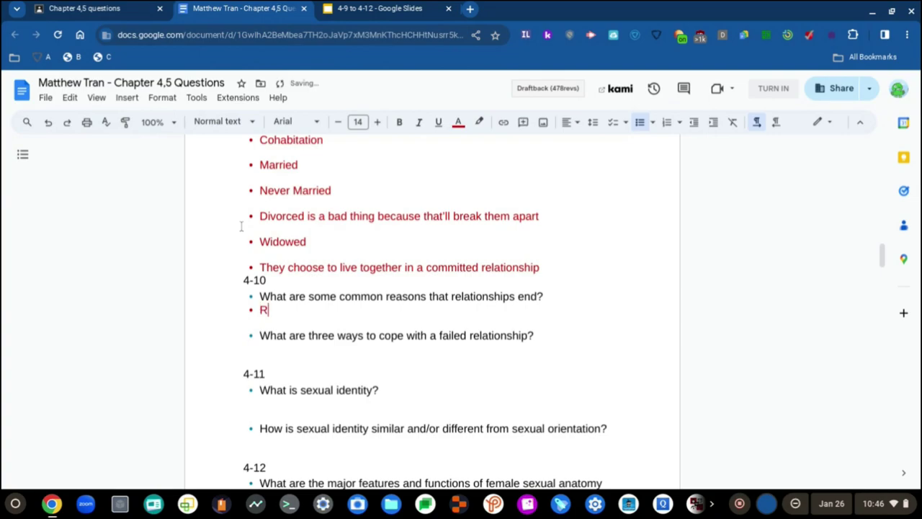
text(ecognizing a potne)
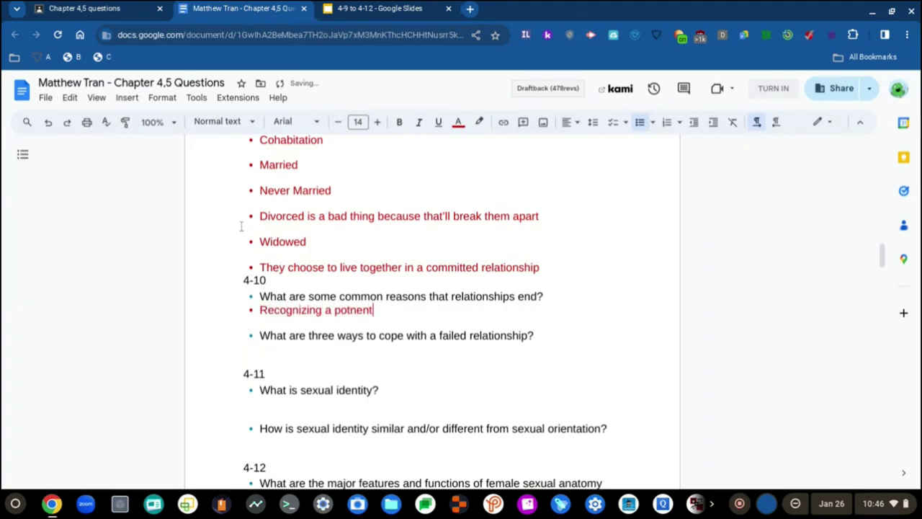
text(nt)
key(BackSpace)
key(BackSpace)
key(BackSpace)
key(BackSpace)
text(ential abuser)
key(Return)
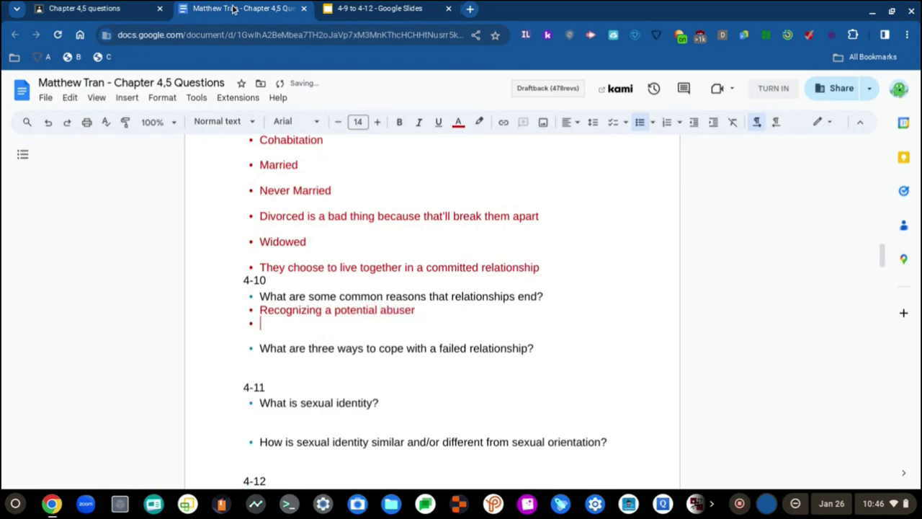
Step: Add the bullet 'Gets angry and swears at you or others', copied from the slide
click(346, 8)
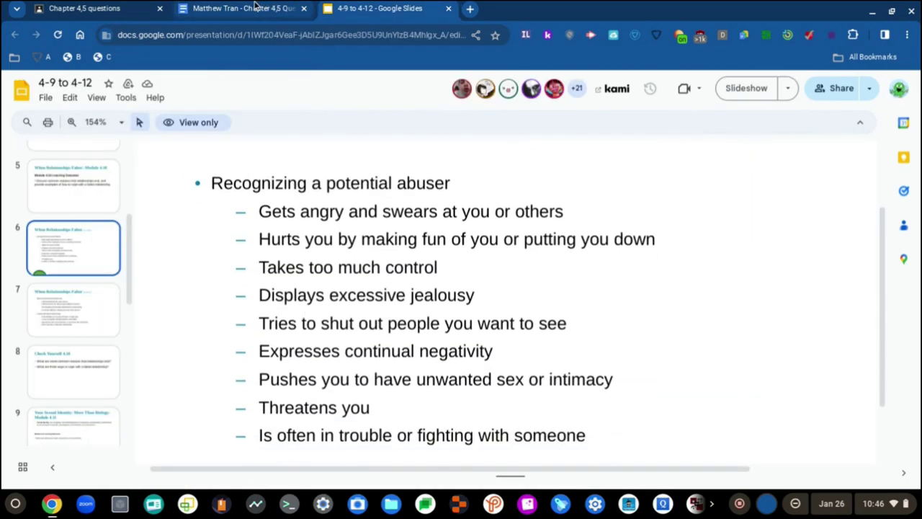
click(253, 7)
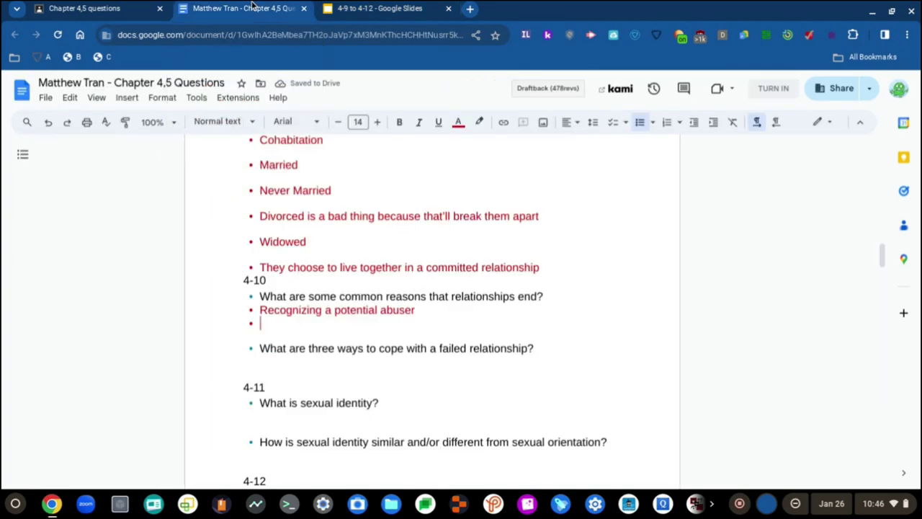
click(411, 9)
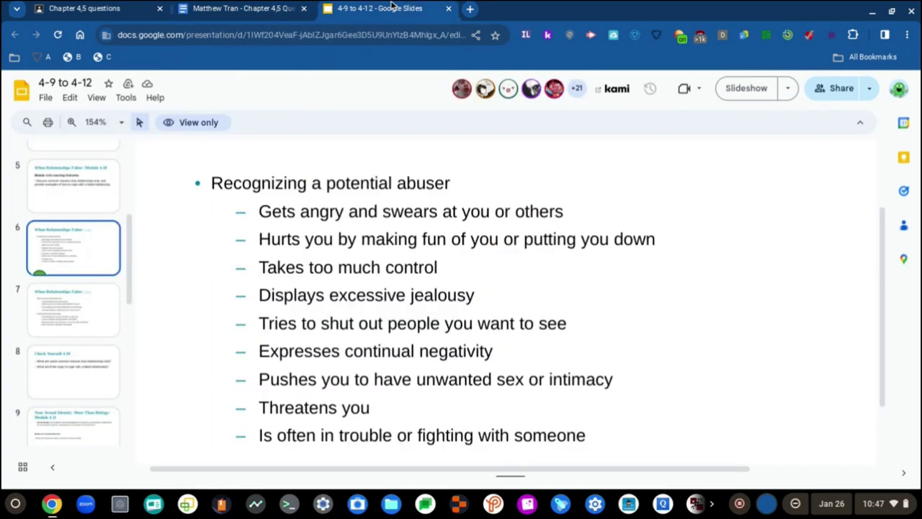
click(248, 7)
text(Gets angry)
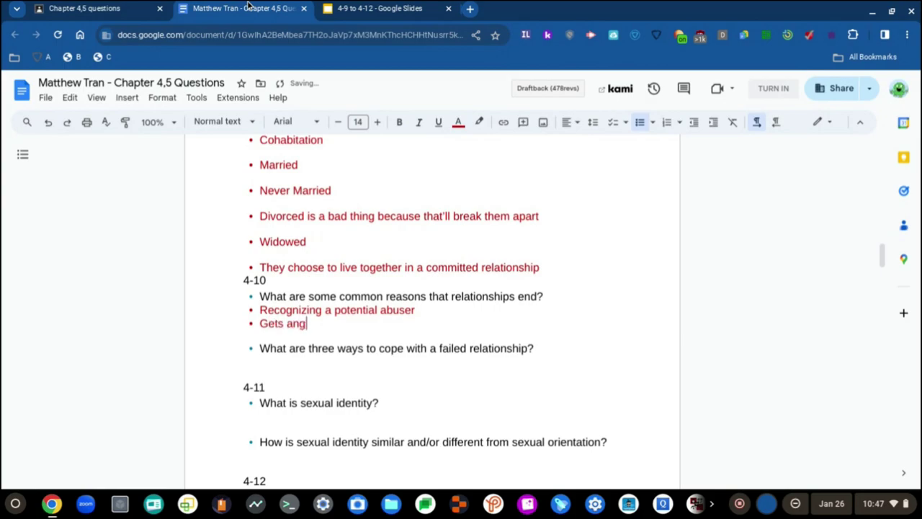
click(379, 8)
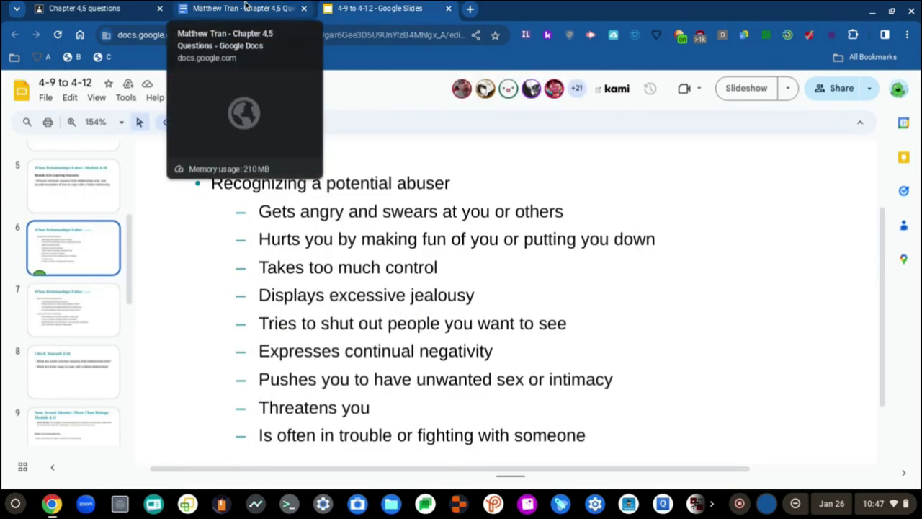
click(245, 7)
text(and sw)
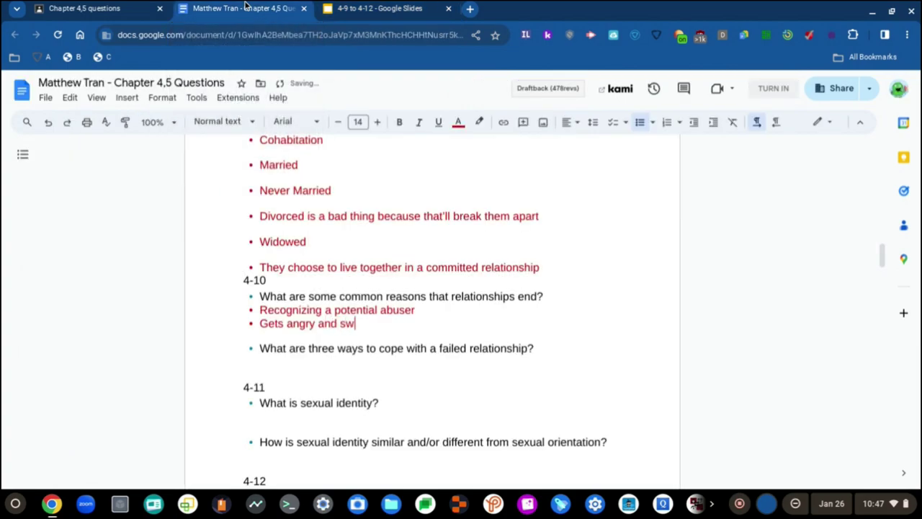
text(ears at you or others)
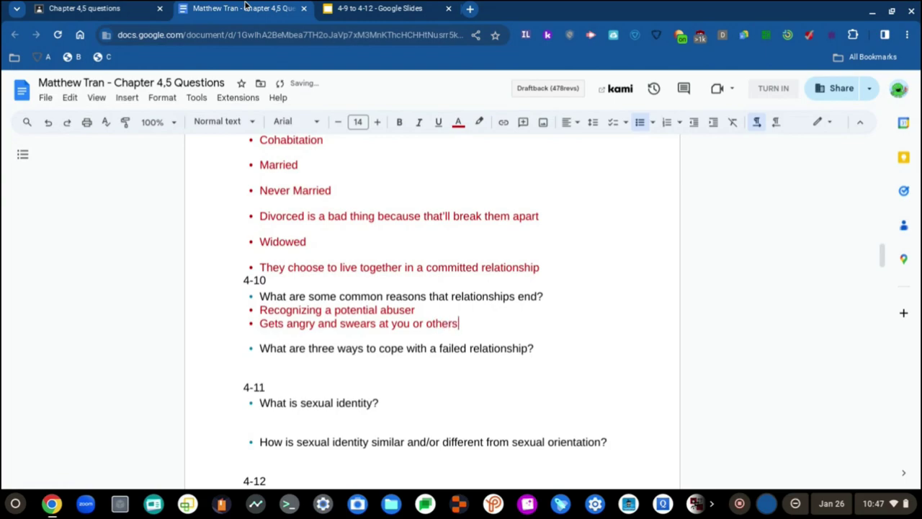
key(Return)
Step: Add the warning sign 'Takes too much control' from the slide
click(374, 8)
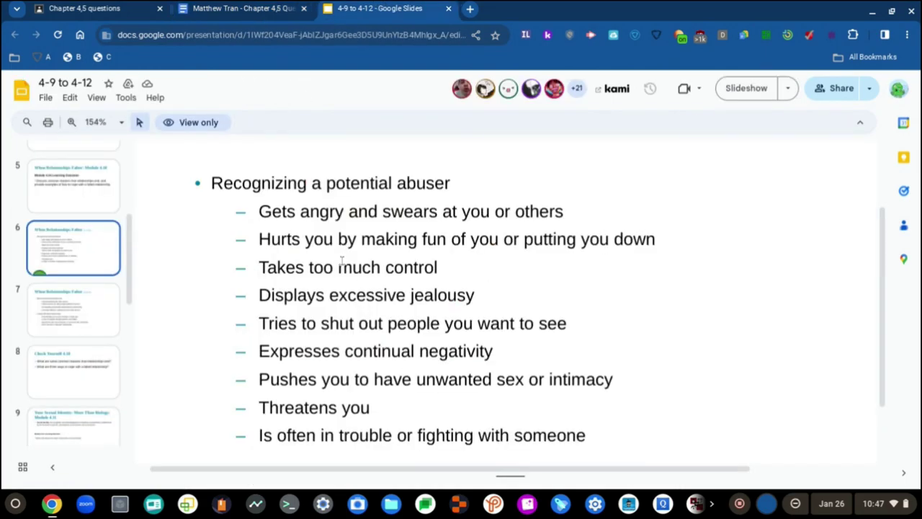
click(240, 7)
text(Takes too much)
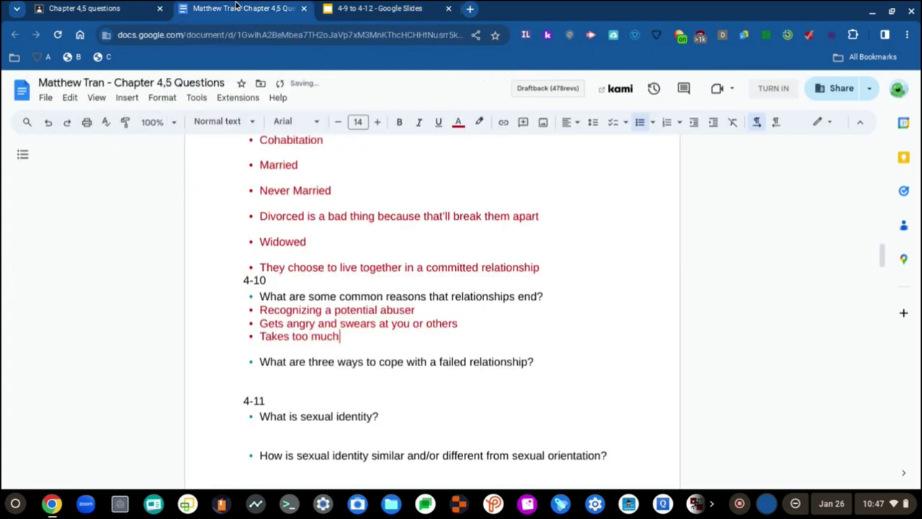
key(ctrl+Tab)
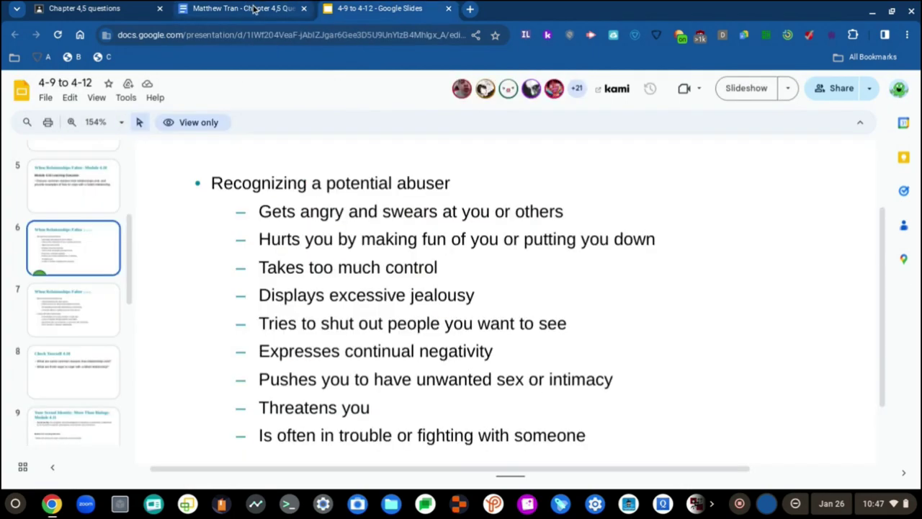
key(ctrl+shift+Tab)
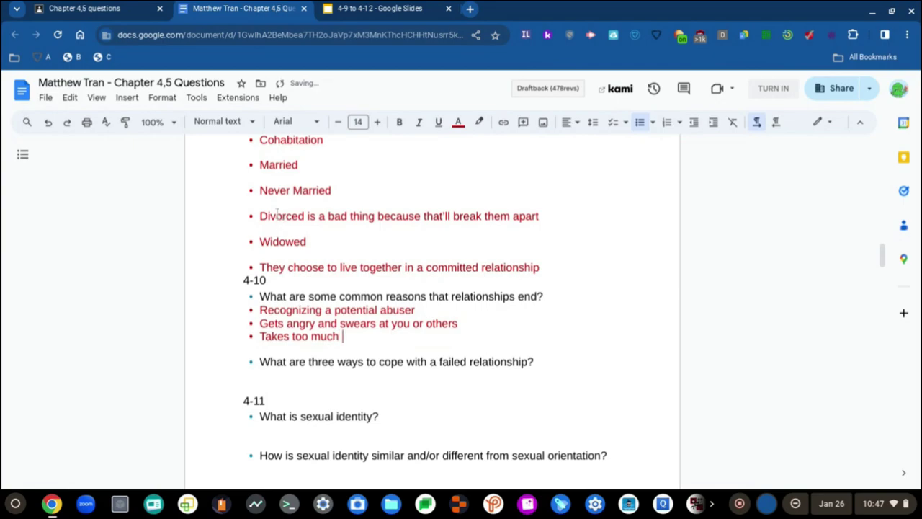
text(control)
key(ctrl+Tab)
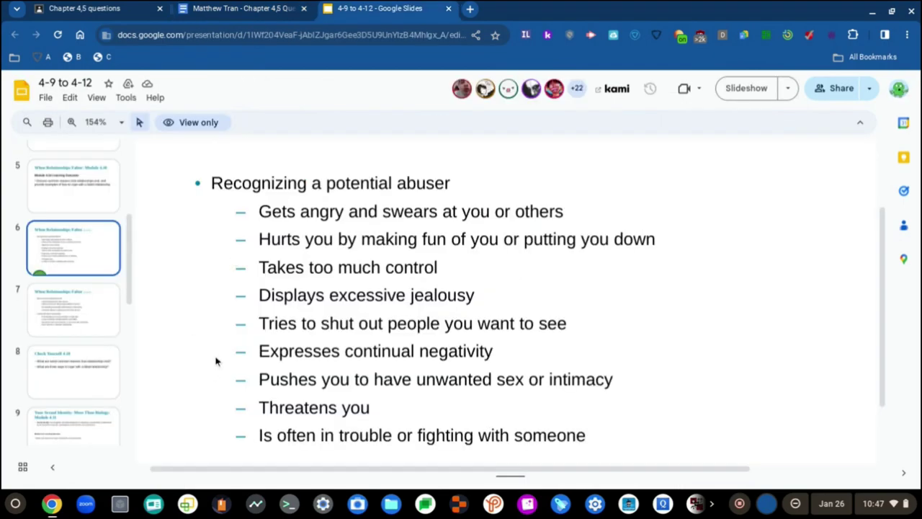
key(ctrl+shift+Tab)
Step: Add 'Hurts you by making fun of you or putting you down', then an empty bullet under the coping question
key(Return)
text(Hurts you)
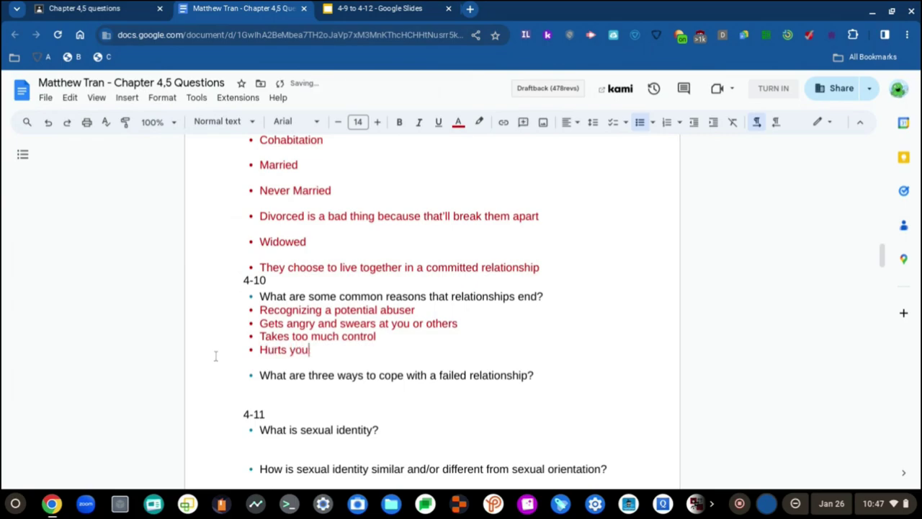
text( by)
key(ctrl+Tab)
key(ctrl+shift+Tab)
text(making fun )
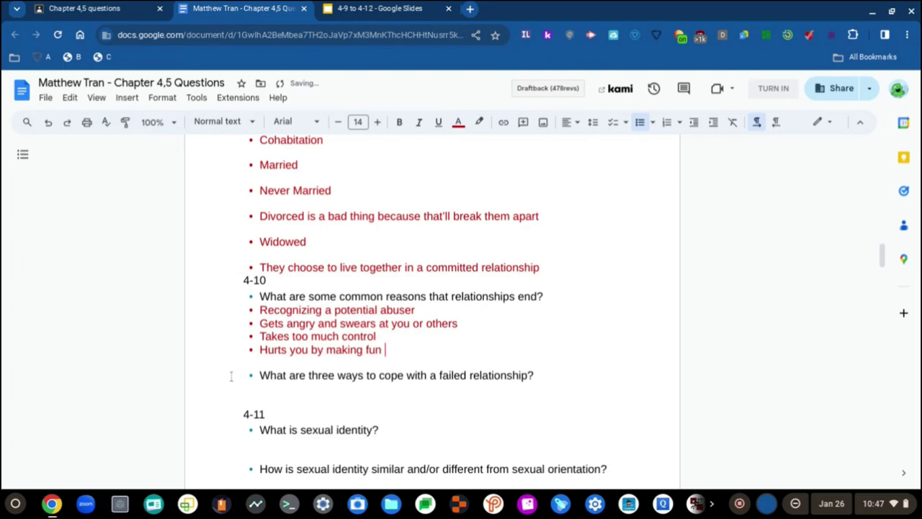
text(of you)
key(ctrl+Tab)
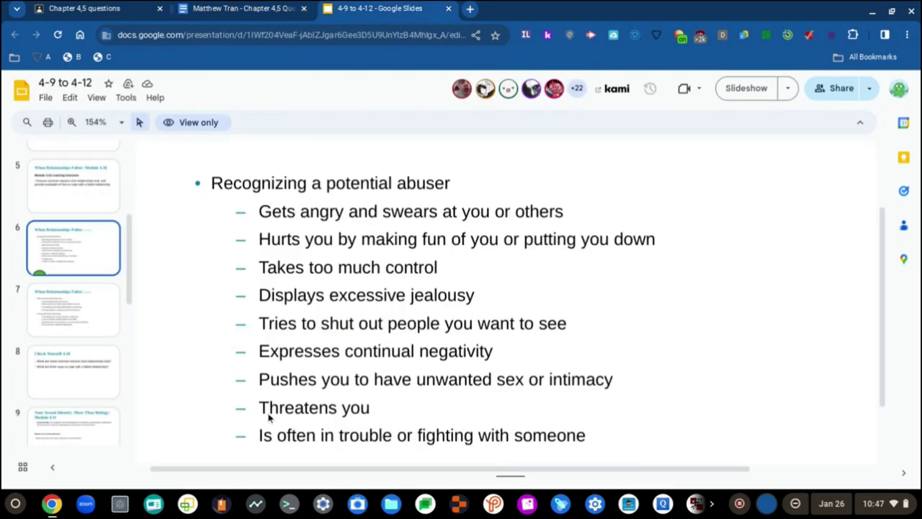
key(ctrl+shift+Tab)
text(or putti)
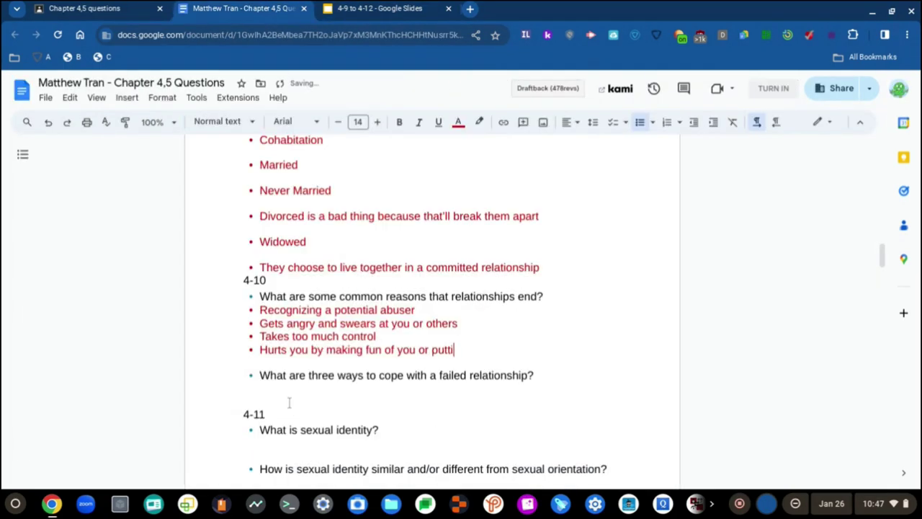
text(ng you down)
key(ctrl+Tab)
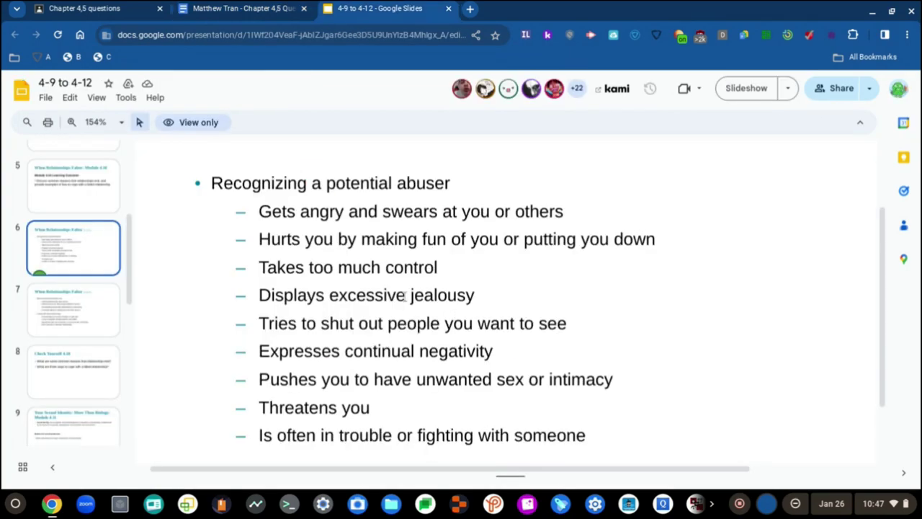
key(ctrl+shift+Tab)
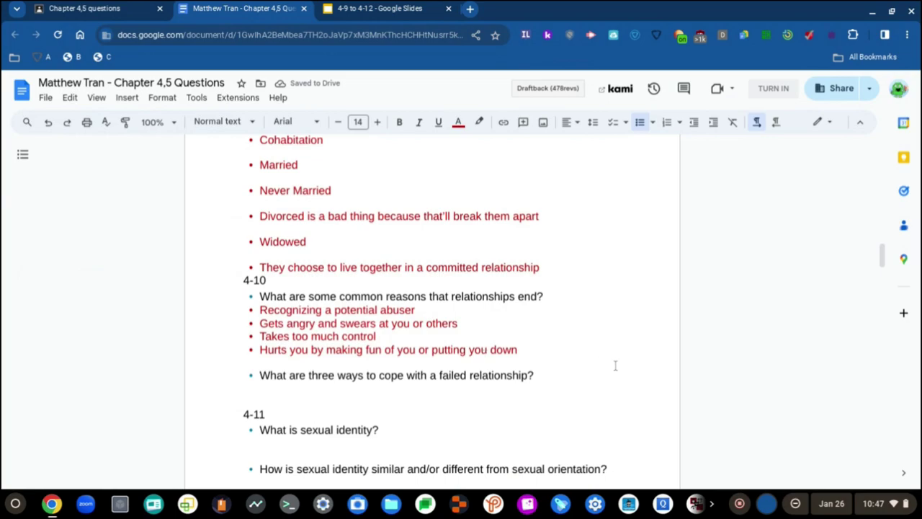
click(584, 376)
key(Return)
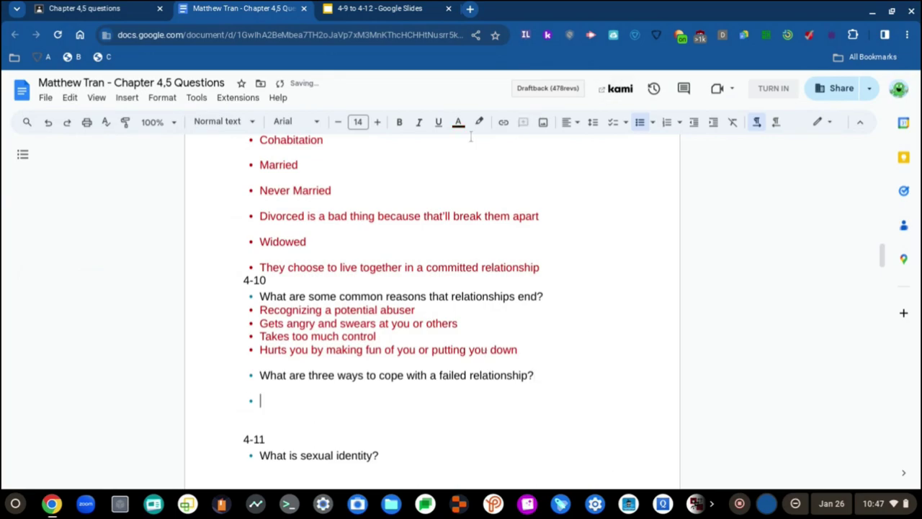
Step: Make the new coping-question bullet red
click(458, 123)
click(473, 211)
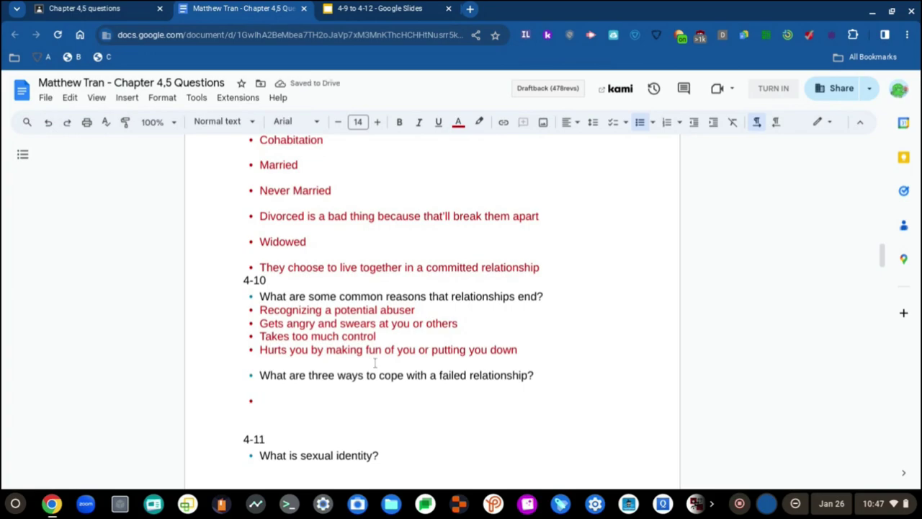
scroll(324, 382, down, 1)
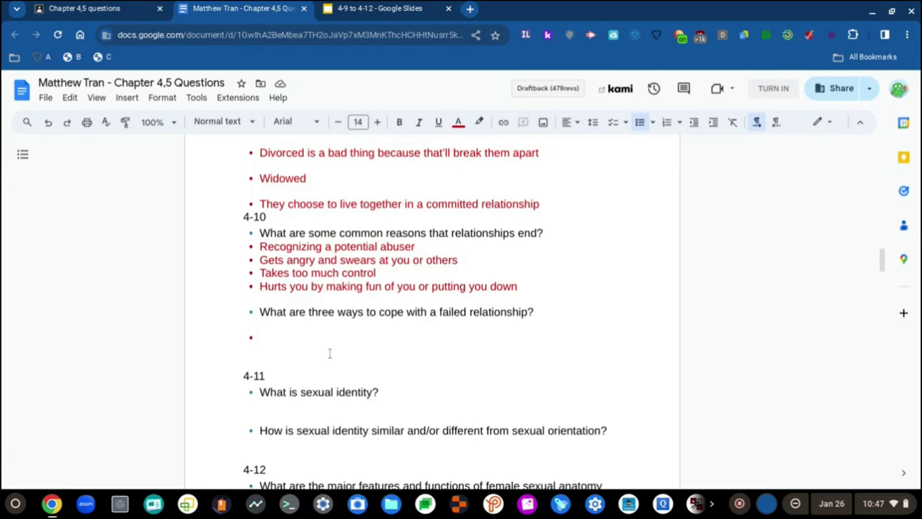
Step: Read slide 7's list of why relationships end, then return to the Chapter 4,5 Questions doc
key(ctrl+Tab)
scroll(279, 296, down, 2)
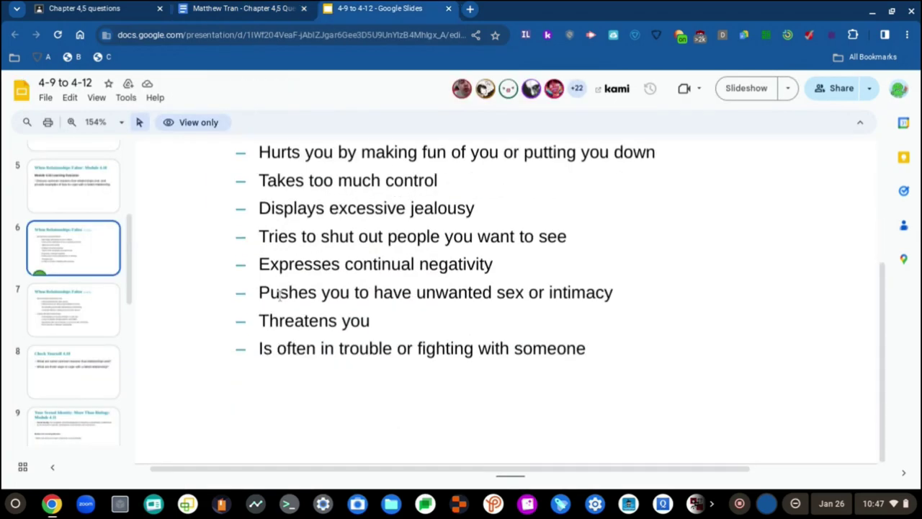
click(113, 306)
click(89, 370)
click(87, 328)
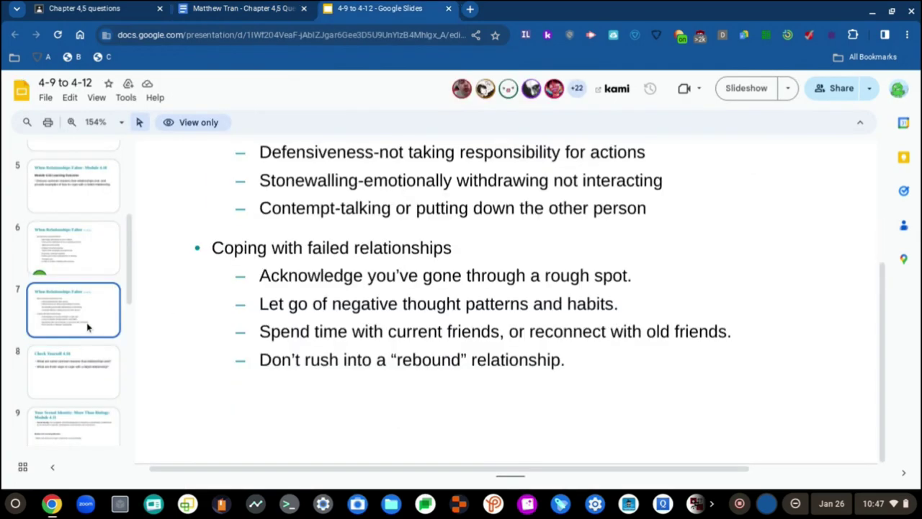
scroll(343, 325, up, 3)
scroll(343, 325, down, 2)
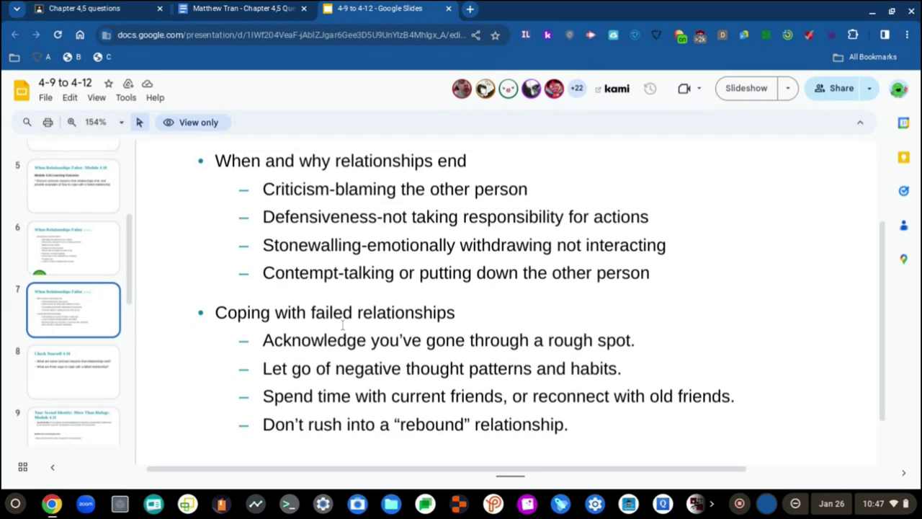
scroll(343, 326, down, 1)
scroll(389, 334, up, 4)
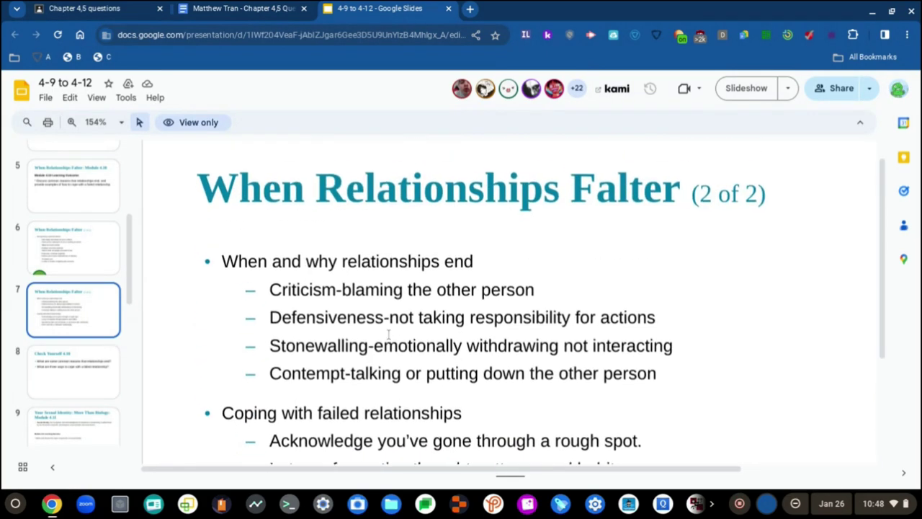
scroll(389, 334, down, 2)
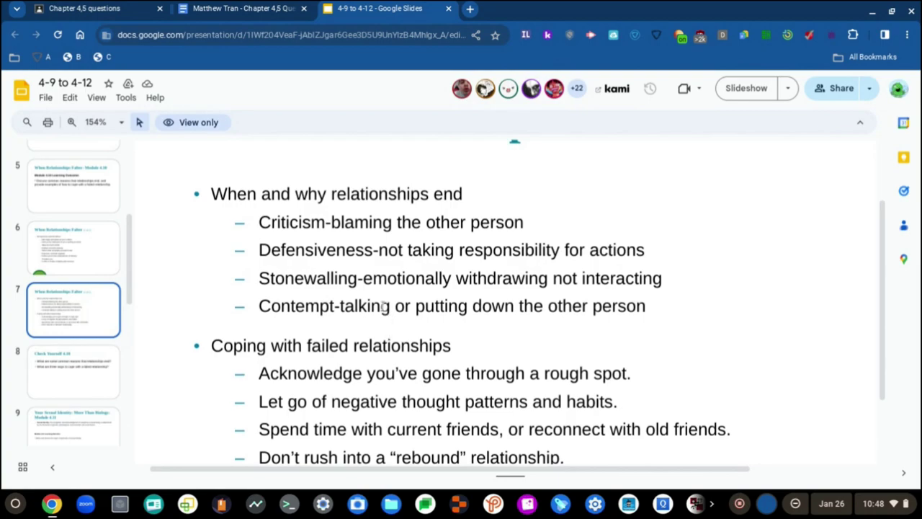
key(ctrl+shift+Tab)
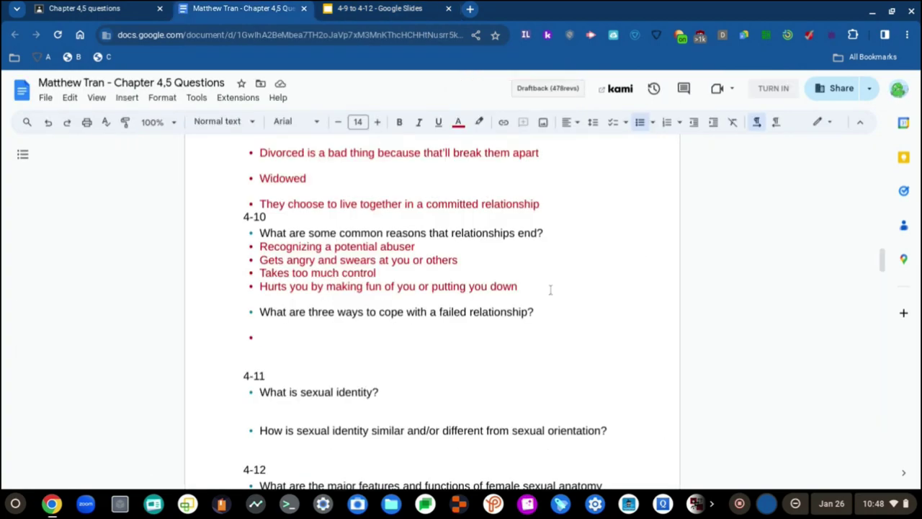
Step: Add a new 4-10 bullet reading 'Criticism blaming the other person'
key(Return)
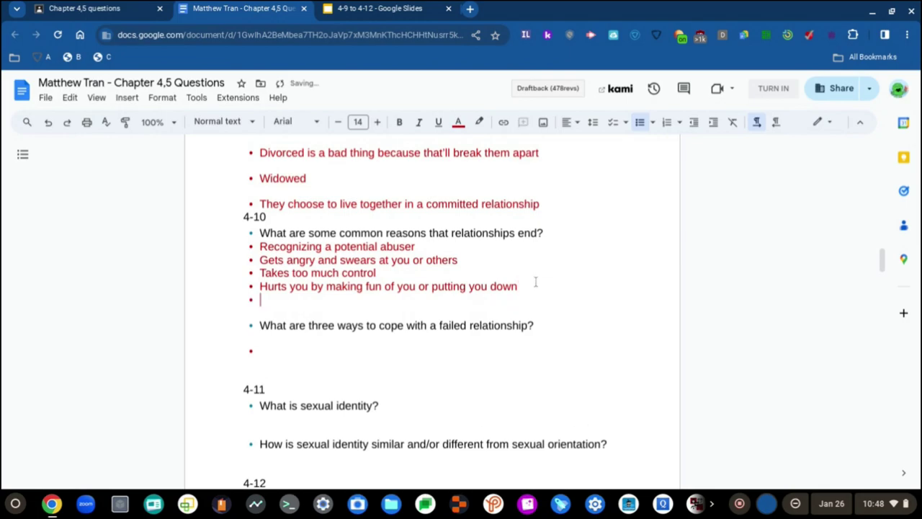
key(ctrl+Tab)
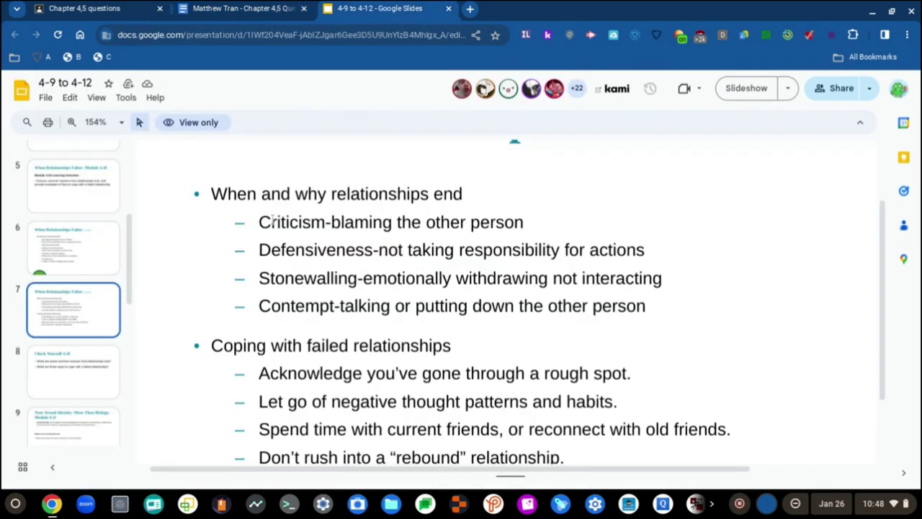
key(ctrl+shift+Tab)
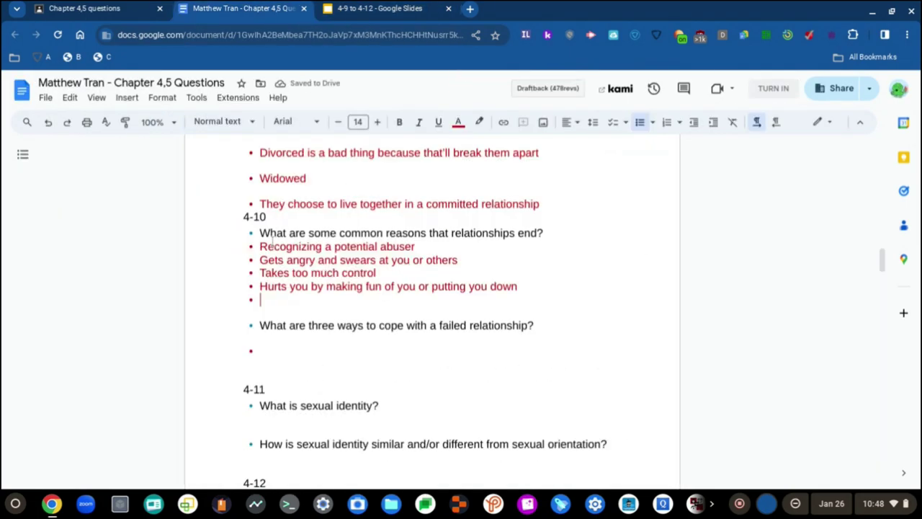
text(Criticis)
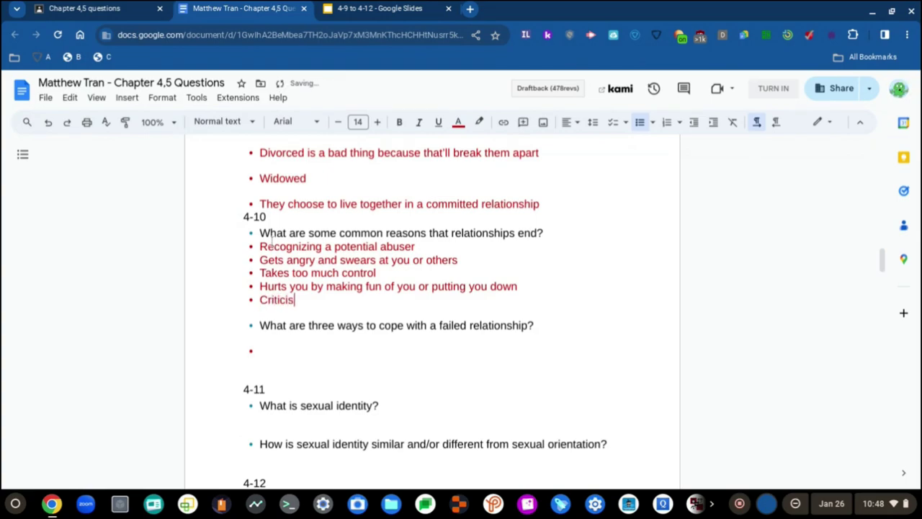
text(m blamging)
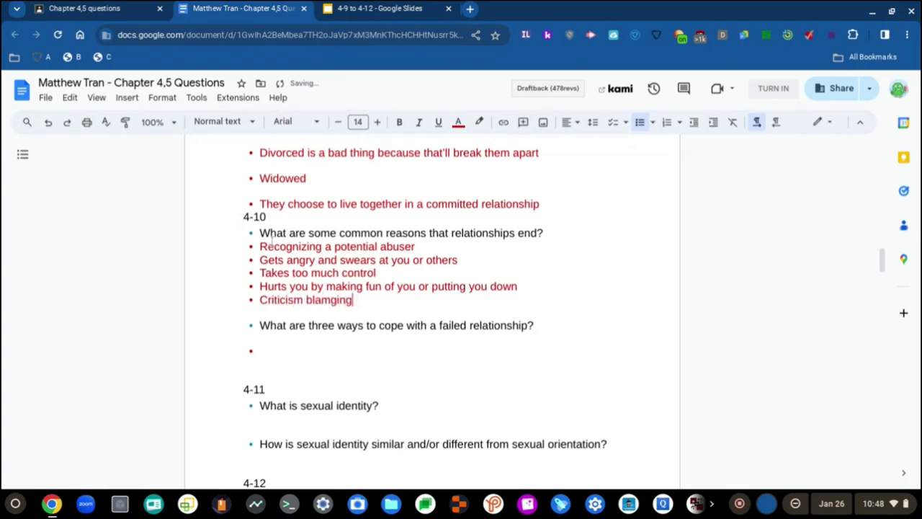
key(BackSpace)
key(BackSpace)
key(BackSpace)
key(BackSpace)
text(ing the o)
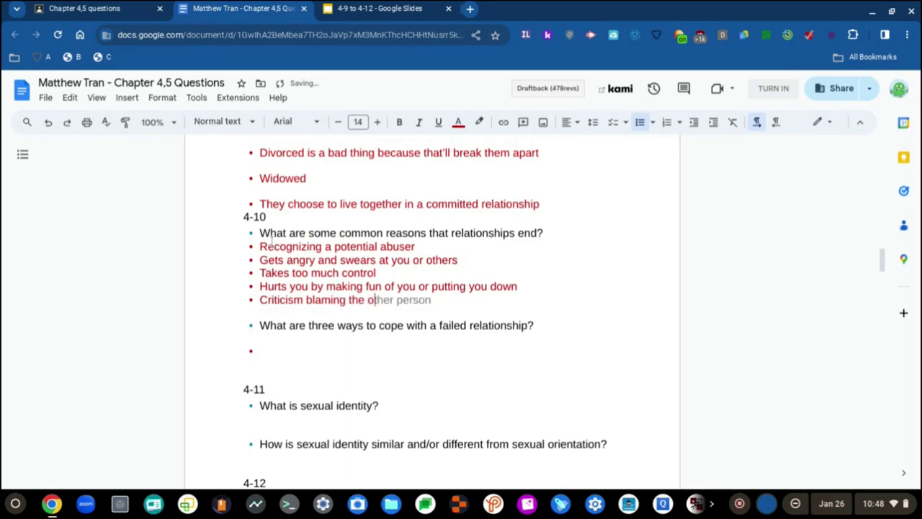
text(thher p)
key(Tab)
Step: Change it to 'Criticism-blaming the other person' and start a new bullet
key(ctrl+Tab)
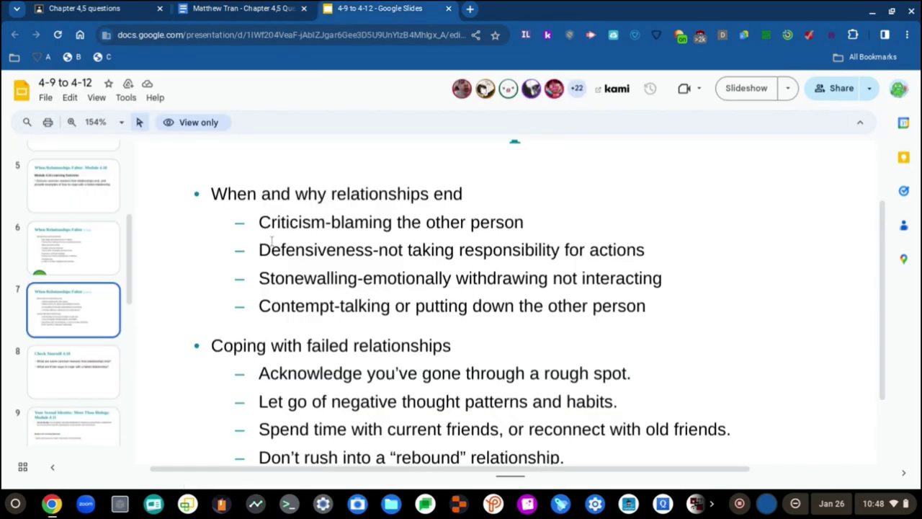
key(ctrl+shift+Tab)
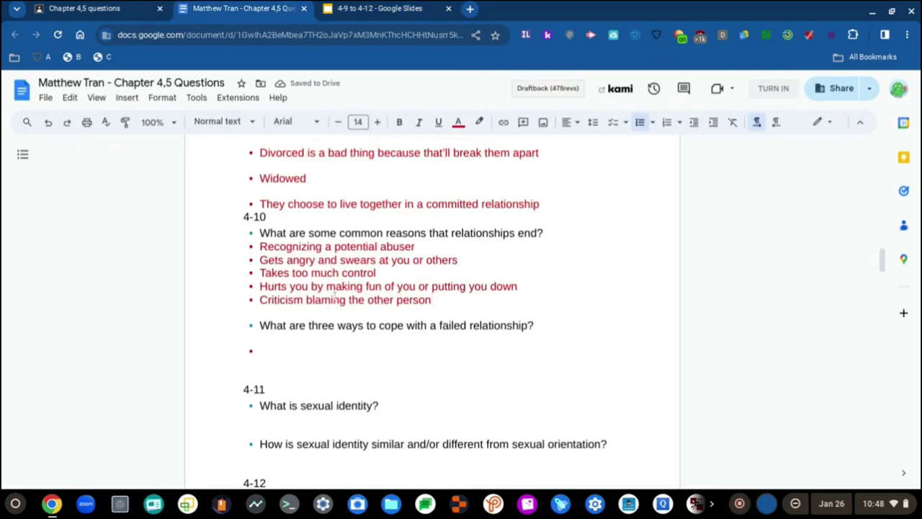
key(BackSpace)
text(-)
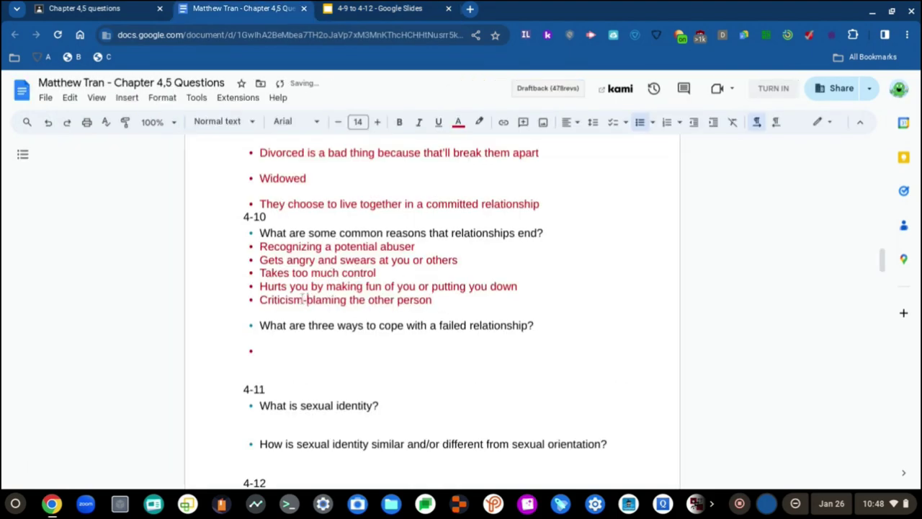
click(444, 300)
key(Return)
key(ctrl+Tab)
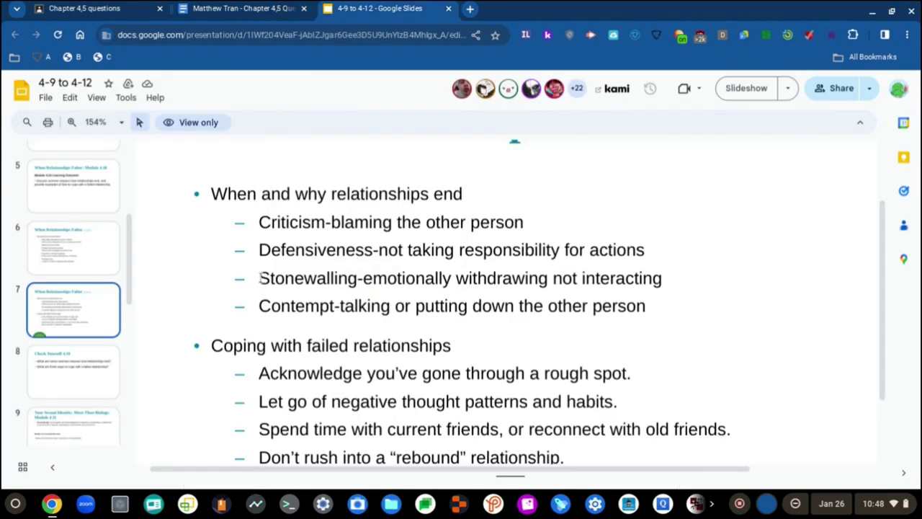
Step: Paste the Stonewalling and Contempt lines from slide 7, then reselect only the Stonewalling line
drag(259, 277, 696, 294)
key(ctrl+c)
key(ctrl+shift+Tab)
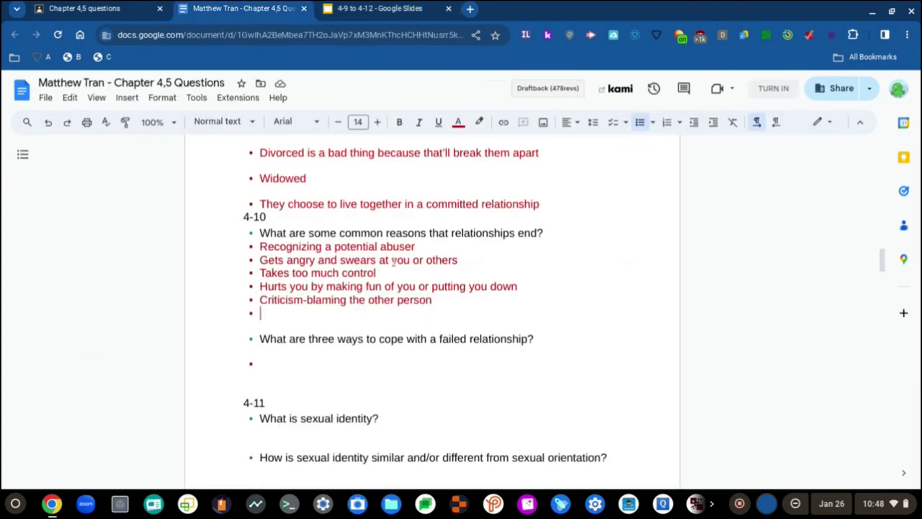
key(ctrl+v)
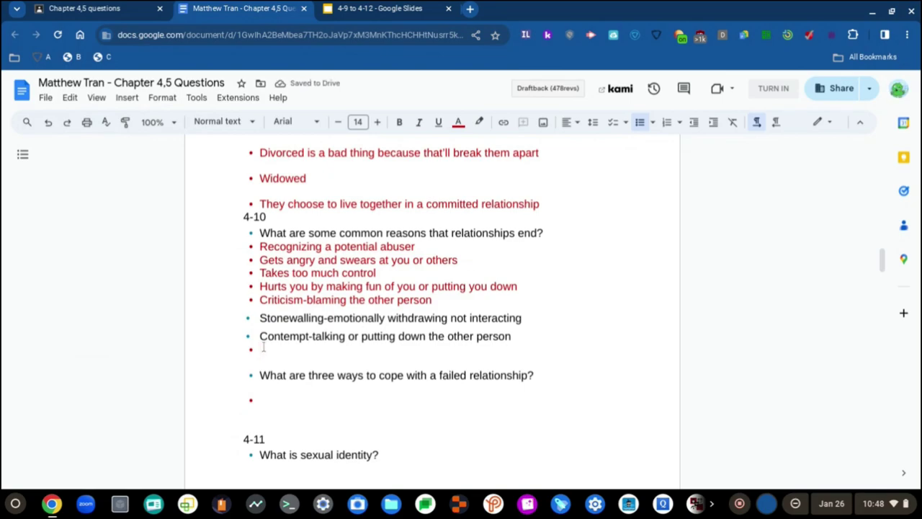
click(407, 8)
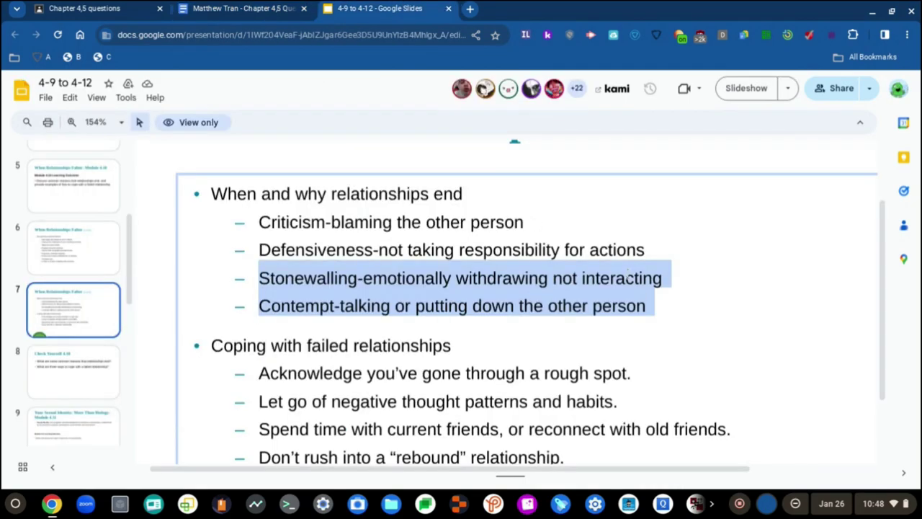
click(641, 266)
drag(671, 271, 260, 268)
key(ctrl+c)
Step: Replace the pasted lines with 'Stonewalling-emotionally withdrawing not interacting' and add an empty bullet below
click(245, 8)
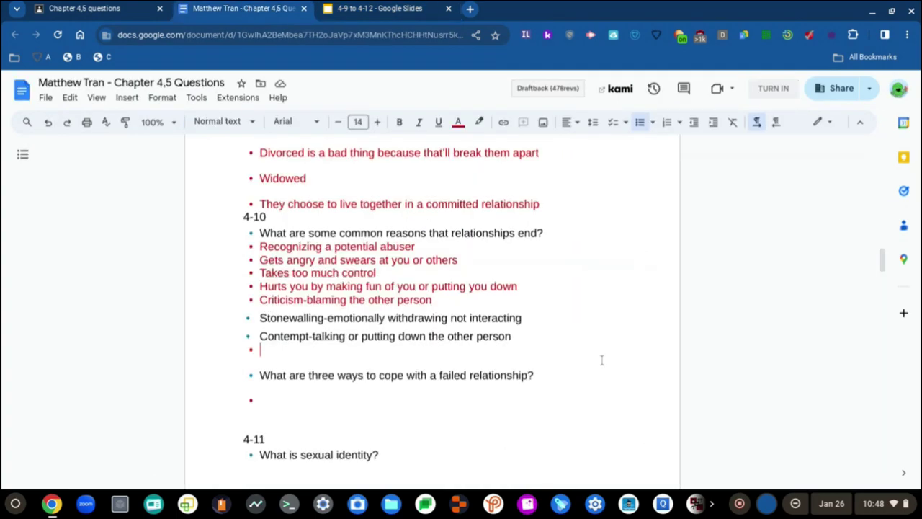
key(BackSpace)
key(BackSpace)
key(BackSpace)
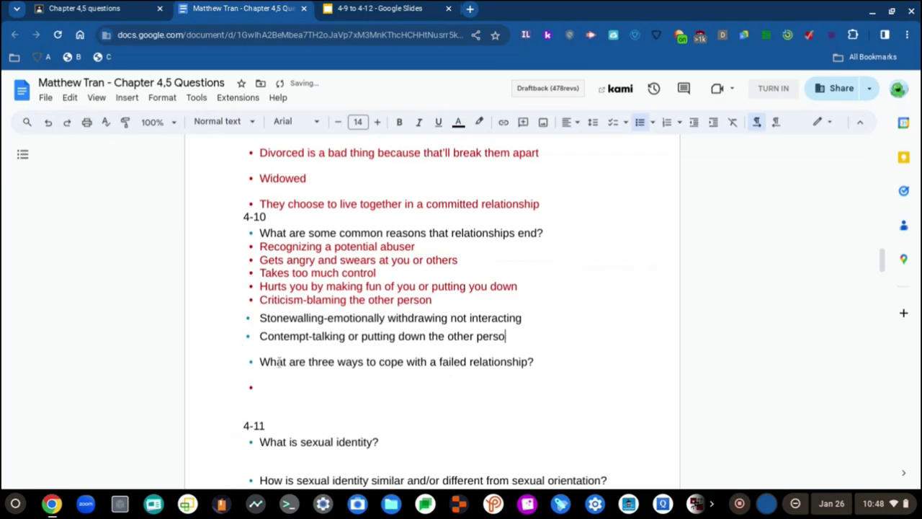
key(BackSpace)
key(BackSpace)
key(BackSpace)
key(BackSpace)
key(BackSpace)
key(BackSpace)
key(BackSpace)
key(BackSpace)
key(BackSpace)
key(BackSpace)
key(BackSpace)
key(BackSpace)
key(BackSpace)
key(BackSpace)
key(BackSpace)
key(BackSpace)
key(BackSpace)
key(BackSpace)
key(BackSpace)
key(BackSpace)
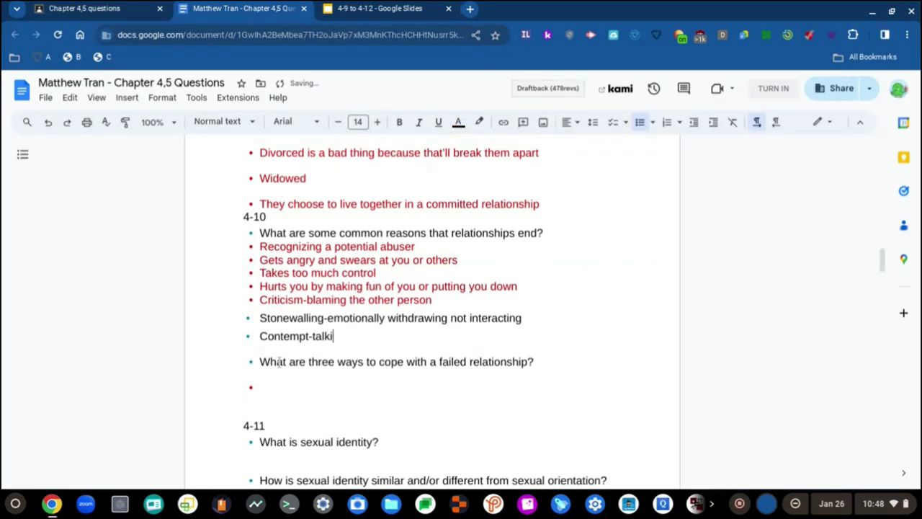
key(BackSpace)
key(BackSpace)
key(BackSpace)
key(BackSpace)
key(BackSpace)
key(BackSpace)
key(BackSpace)
key(BackSpace)
key(BackSpace)
key(BackSpace)
key(BackSpace)
key(BackSpace)
key(BackSpace)
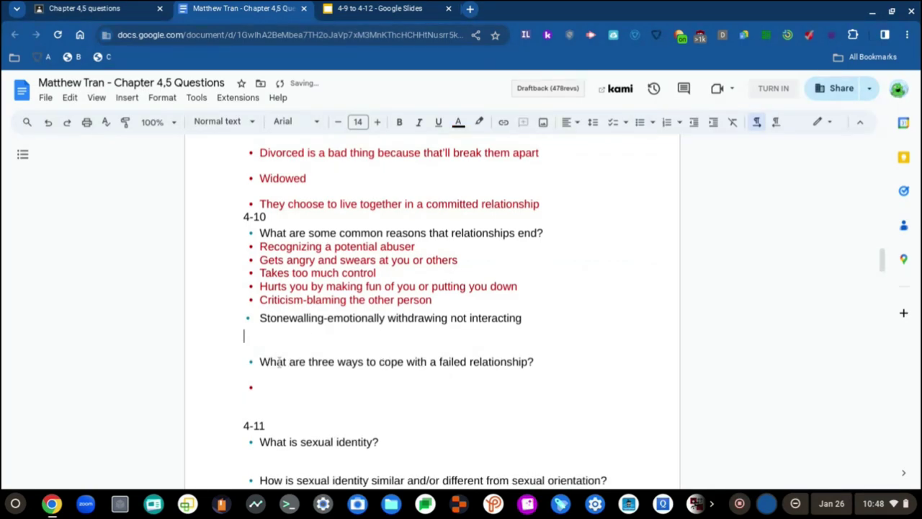
key(BackSpace)
key(BackSpace)
key(BackSpace)
key(BackSpace)
key(BackSpace)
key(BackSpace)
key(BackSpace)
key(BackSpace)
key(BackSpace)
key(BackSpace)
key(BackSpace)
key(BackSpace)
key(BackSpace)
key(BackSpace)
key(BackSpace)
key(BackSpace)
key(BackSpace)
key(BackSpace)
key(BackSpace)
key(BackSpace)
key(BackSpace)
key(BackSpace)
key(BackSpace)
key(BackSpace)
key(BackSpace)
key(BackSpace)
key(BackSpace)
key(BackSpace)
key(BackSpace)
key(BackSpace)
key(BackSpace)
key(BackSpace)
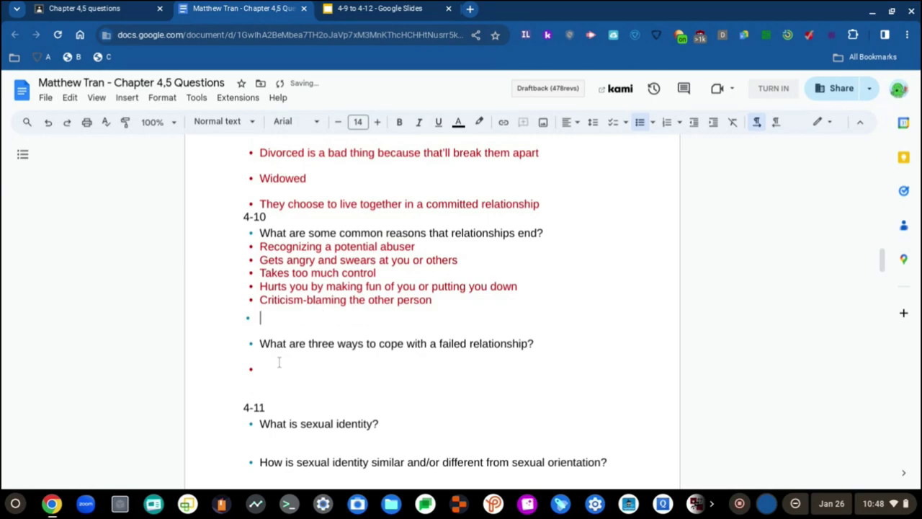
key(BackSpace)
key(BackSpace)
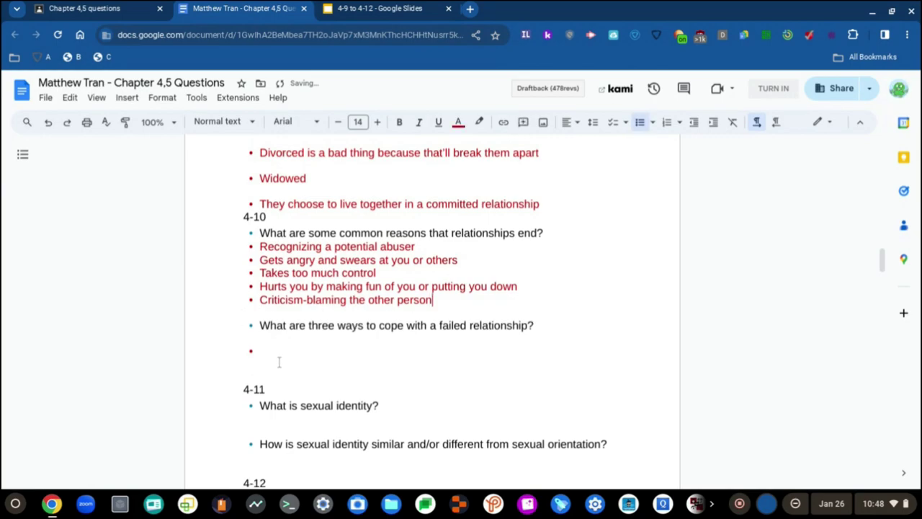
key(Return)
key(ctrl+v)
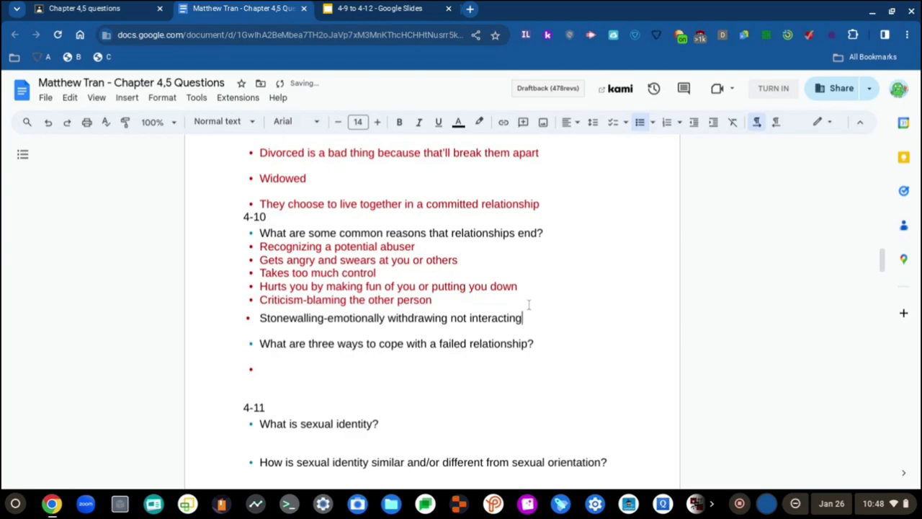
key(Return)
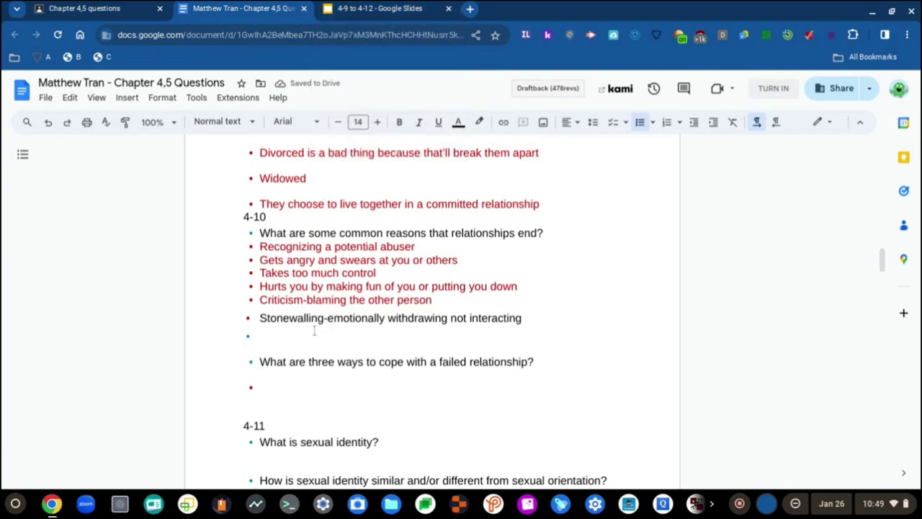
Step: Delete the black Stonewalling answer and its empty bullet below Criticism-blaming
mouse_move(260, 335)
mouse_down()
mouse_move(259, 317)
mouse_move(256, 337)
mouse_up()
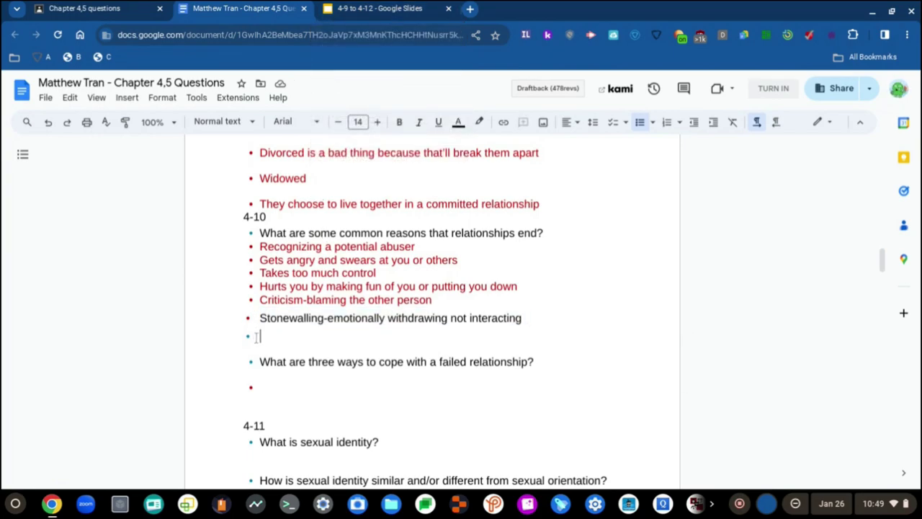
key(BackSpace)
key(BackSpace)
key(BackSpace)
key(BackSpace)
key(BackSpace)
key(BackSpace)
key(BackSpace)
key(BackSpace)
key(BackSpace)
key(BackSpace)
key(BackSpace)
key(BackSpace)
key(BackSpace)
key(BackSpace)
key(BackSpace)
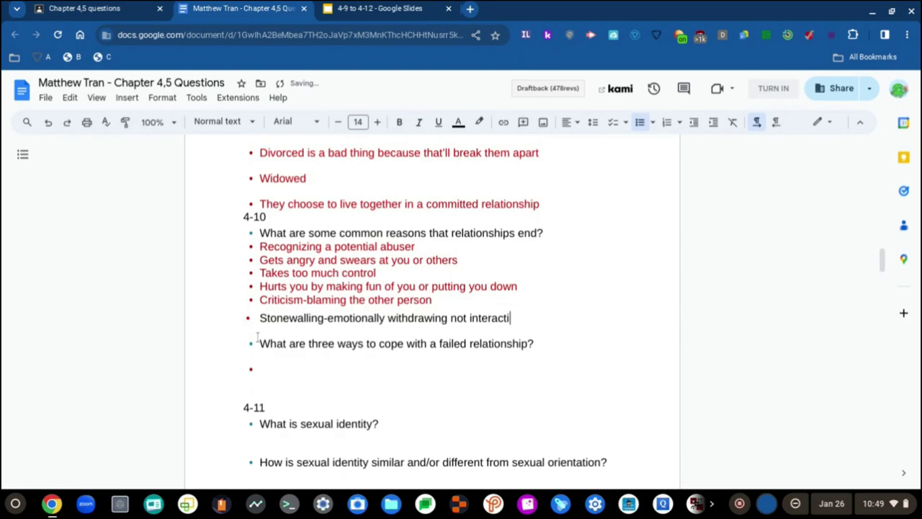
key(BackSpace)
key(BackSpace)
key(BackSpace)
key(BackSpace)
key(BackSpace)
key(BackSpace)
key(BackSpace)
key(BackSpace)
key(BackSpace)
key(BackSpace)
key(BackSpace)
key(BackSpace)
key(BackSpace)
key(BackSpace)
key(BackSpace)
key(BackSpace)
key(BackSpace)
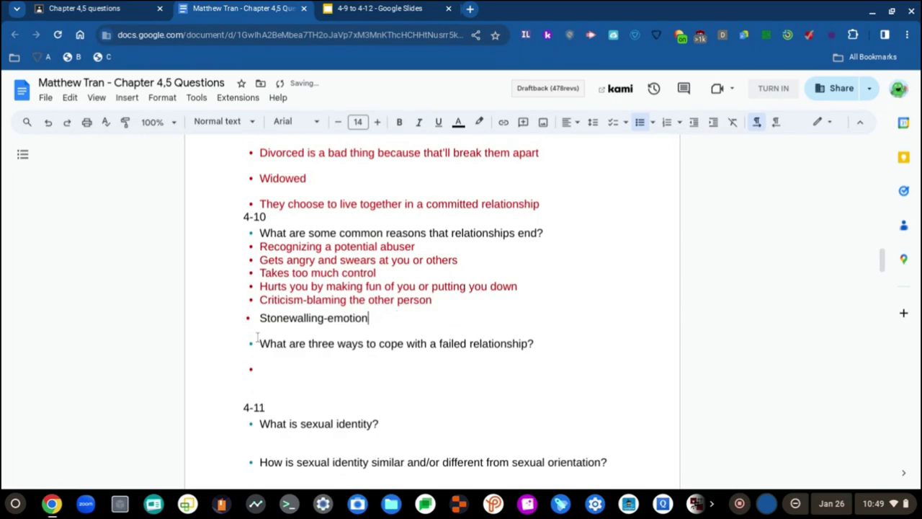
key(BackSpace)
key(BackSpace)
key(BackSpace)
key(BackSpace)
key(BackSpace)
key(BackSpace)
key(BackSpace)
key(BackSpace)
key(BackSpace)
key(BackSpace)
key(BackSpace)
key(BackSpace)
key(BackSpace)
key(BackSpace)
key(BackSpace)
key(BackSpace)
key(BackSpace)
key(BackSpace)
key(BackSpace)
key(BackSpace)
key(BackSpace)
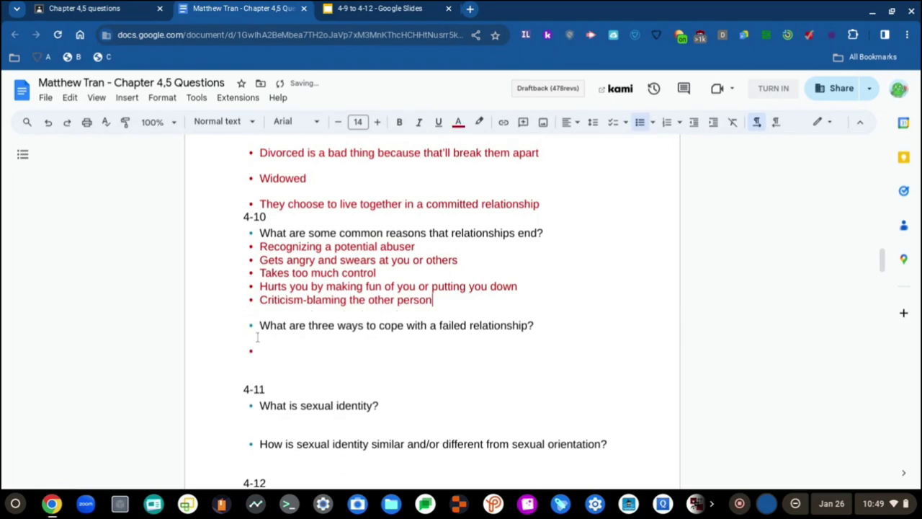
Step: Retype 'Stonewalling-emotionally withdrawing not interacting' as a red bullet, copying the slide wording
key(Return)
text(Stone)
key(ctrl+Tab)
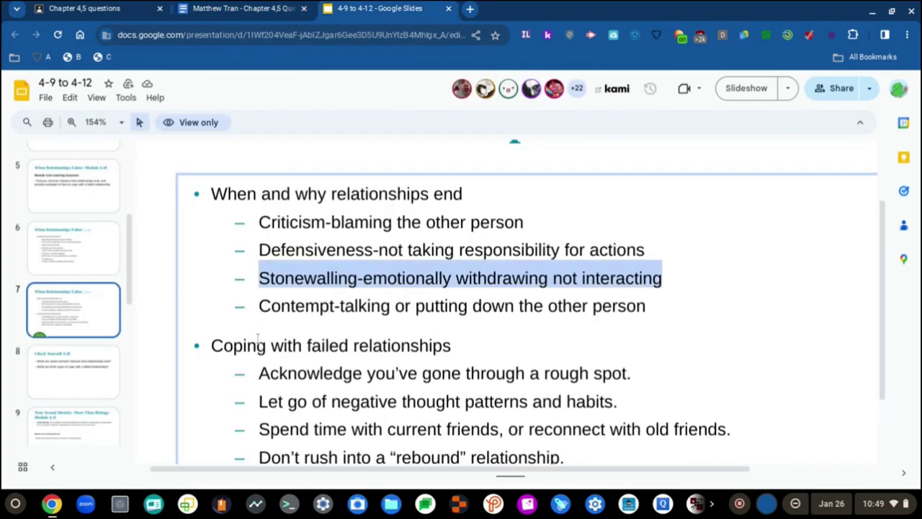
key(ctrl+shift+Tab)
text(walling-)
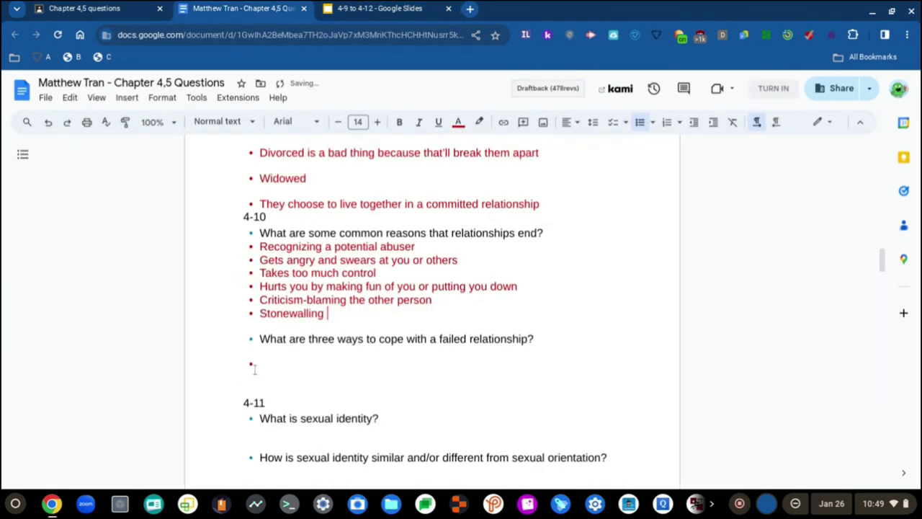
key(ctrl+Tab)
key(ctrl+shift+Tab)
text(emotionally)
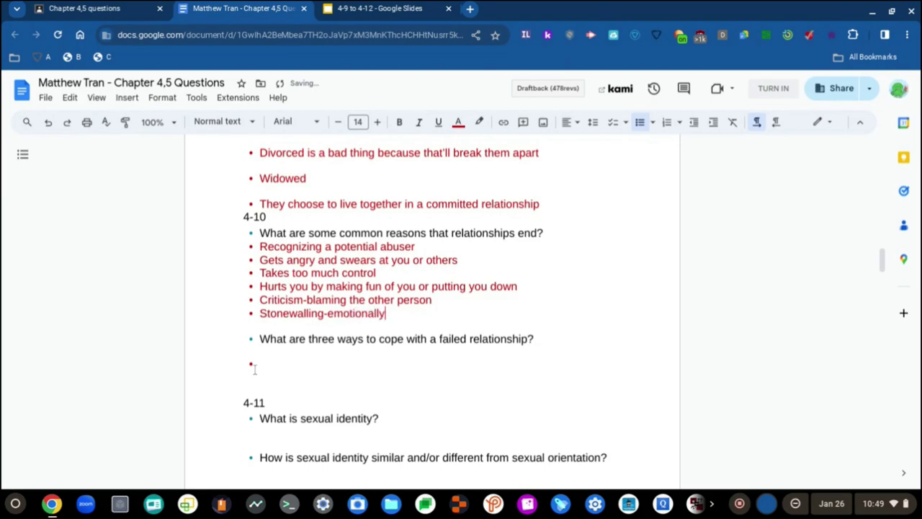
key(ctrl+Tab)
key(ctrl+shift+Tab)
text(with)
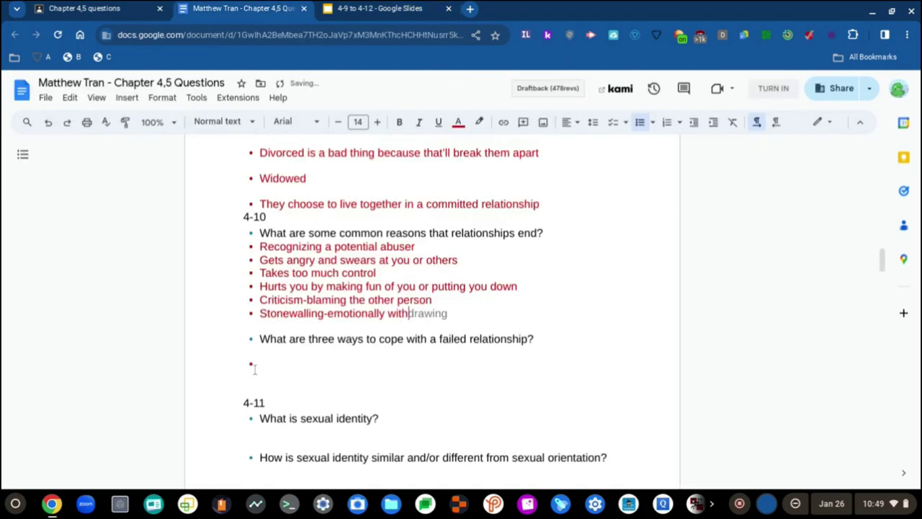
key(Tab)
key(ctrl+shift+Tab)
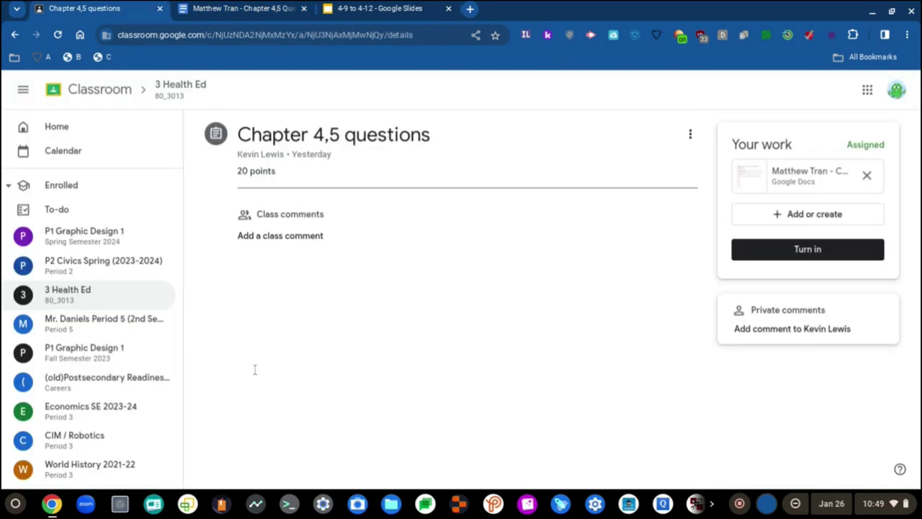
key(ctrl+shift+Tab)
key(ctrl+shift+Tab)
text(not)
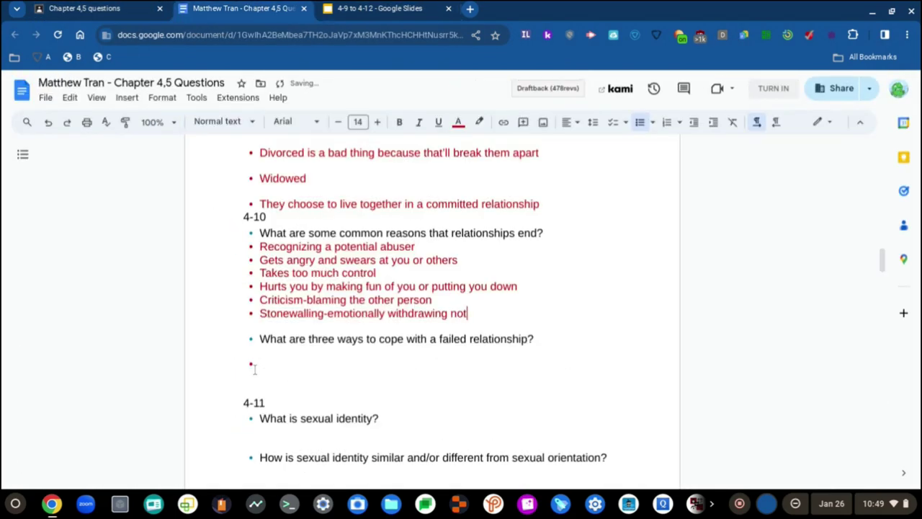
text( interacting)
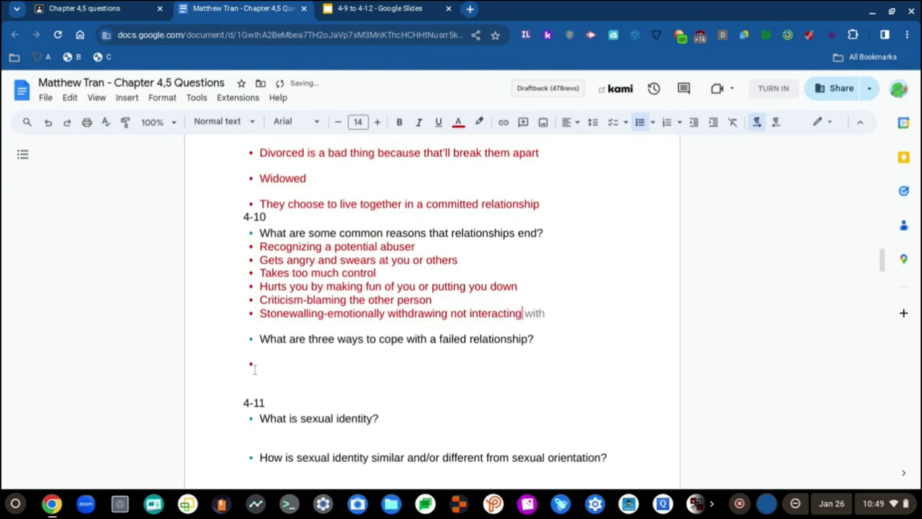
key(ctrl+Tab)
key(ctrl+shift+Tab)
Step: Add a red bullet 'Defensiveness-not taking responsibility for actions' using the slide wording
key(Return)
key(ctrl+Tab)
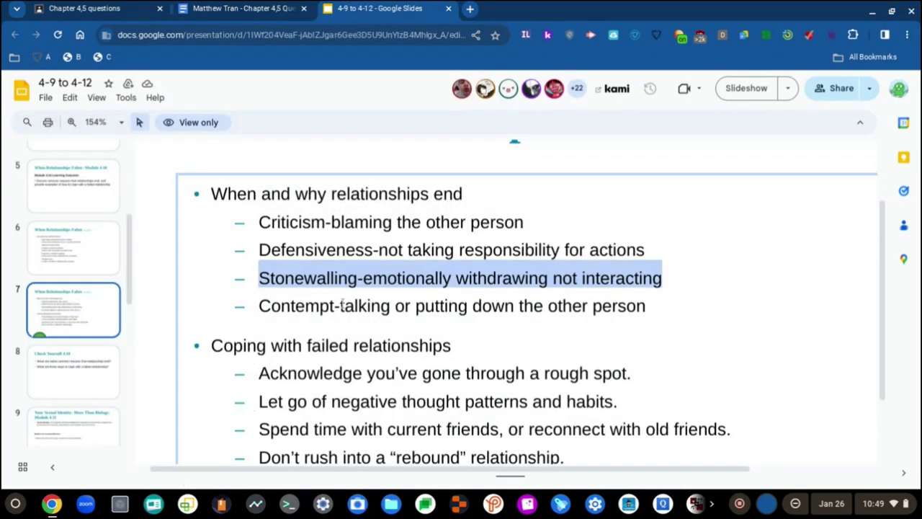
key(ctrl+shift+Tab)
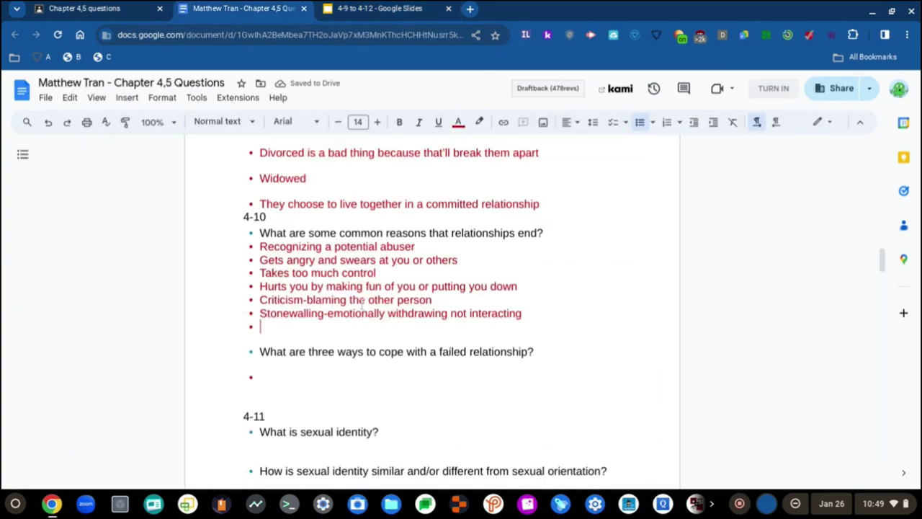
key(ctrl+Tab)
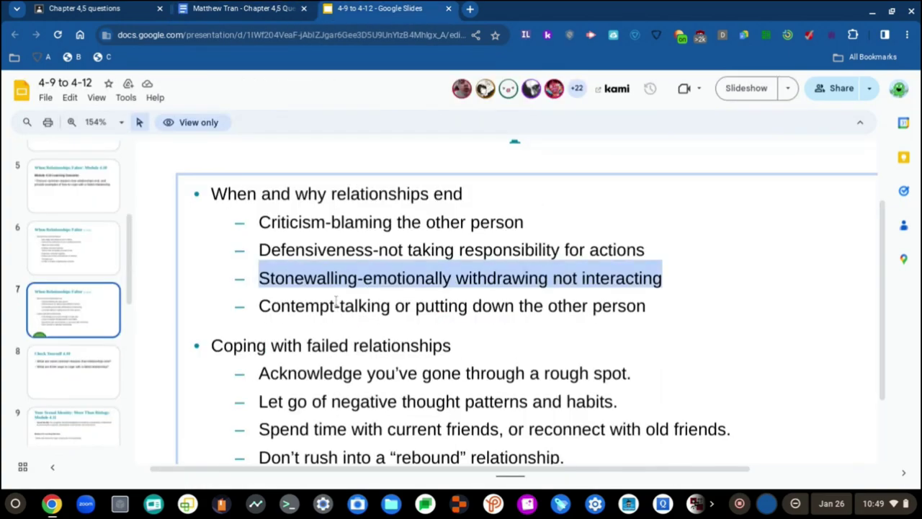
key(ctrl+shift+Tab)
text(Defens)
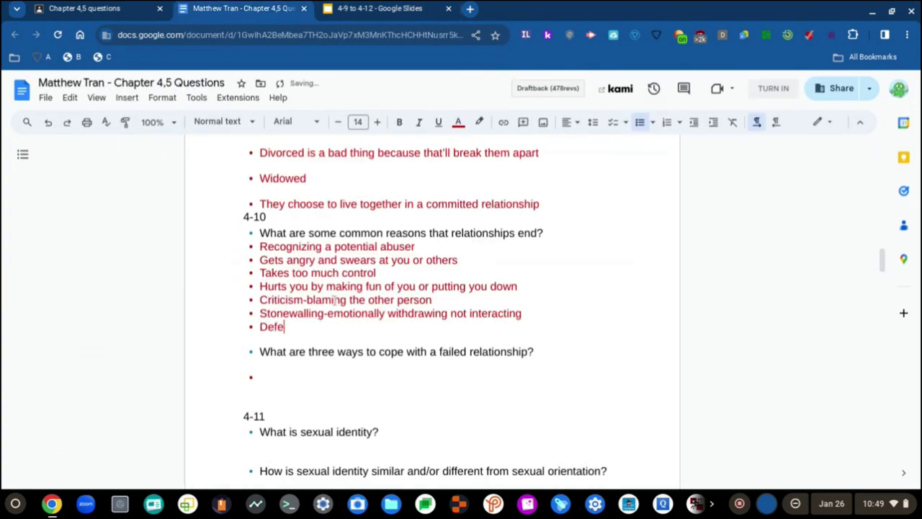
key(ctrl+Tab)
key(ctrl+shift+Tab)
text(siv)
key(BackSpace)
key(BackSpace)
key(BackSpace)
text(siveness)
key(ctrl+Tab)
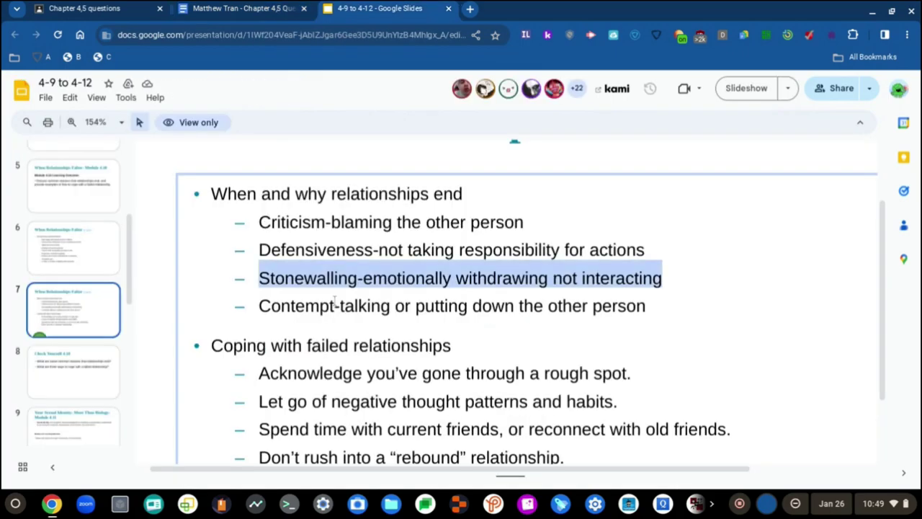
key(ctrl+shift+Tab)
text(-not taking)
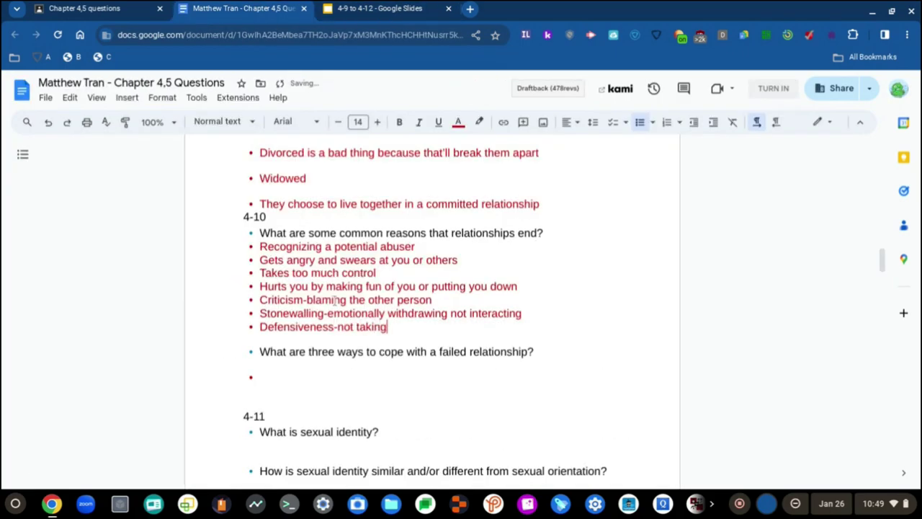
key(ctrl+Tab)
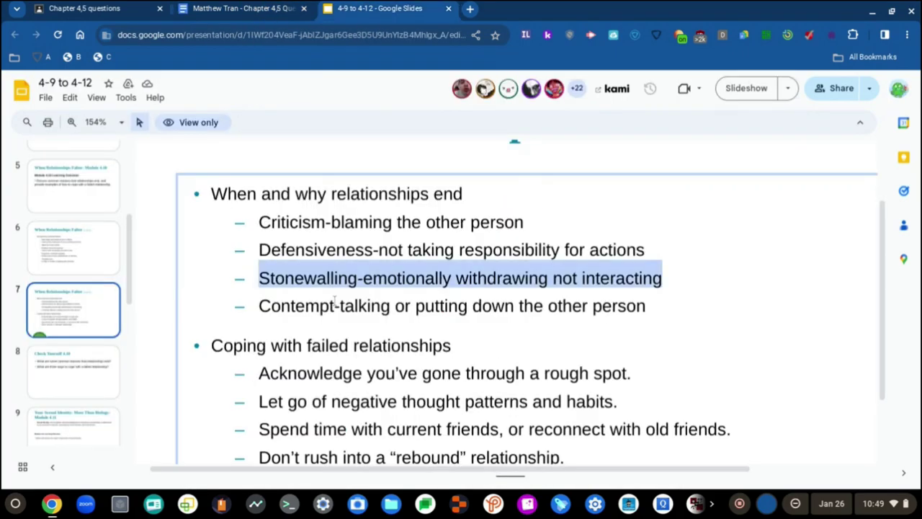
key(ctrl+shift+Tab)
text(respo)
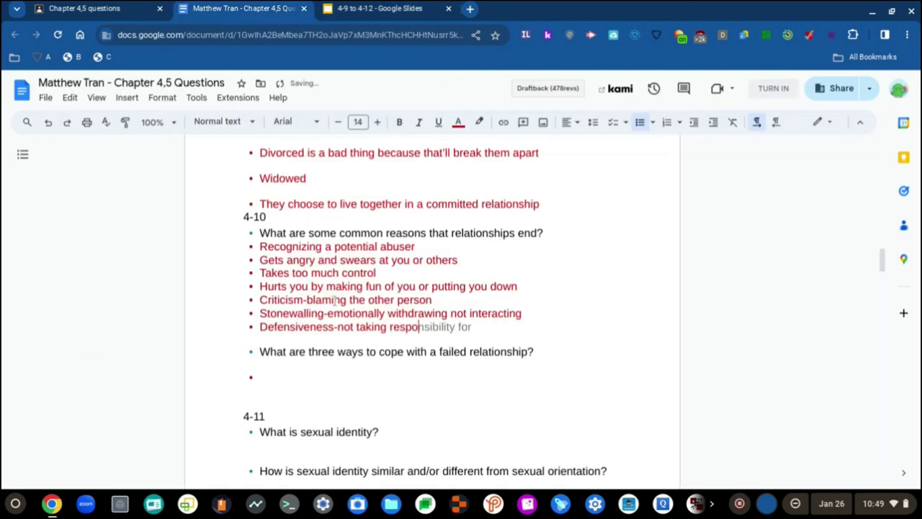
key(ctrl+Tab)
key(ctrl+shift+Tab)
key(Tab)
text(actions)
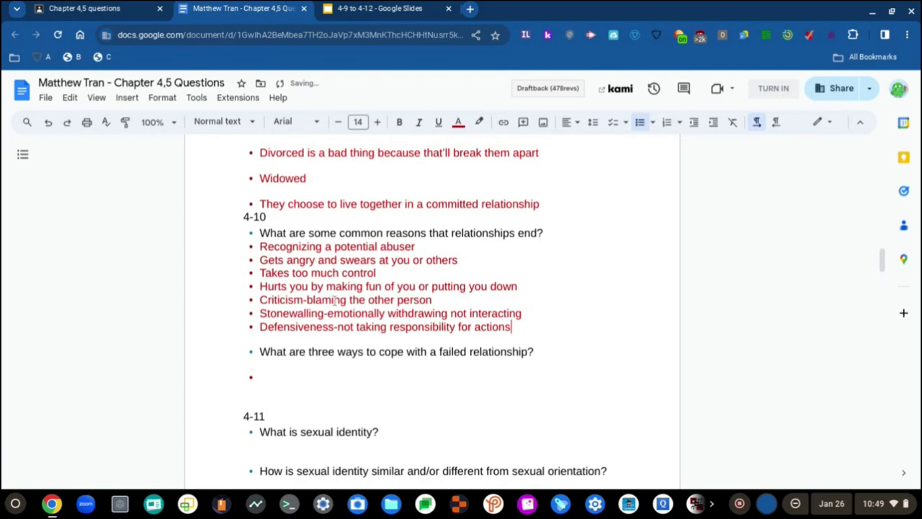
key(ctrl+Tab)
key(ctrl+shift+Tab)
Step: Answer the coping question with 'Acknowledge you've gone through a rough spot', copied from the slides
click(343, 371)
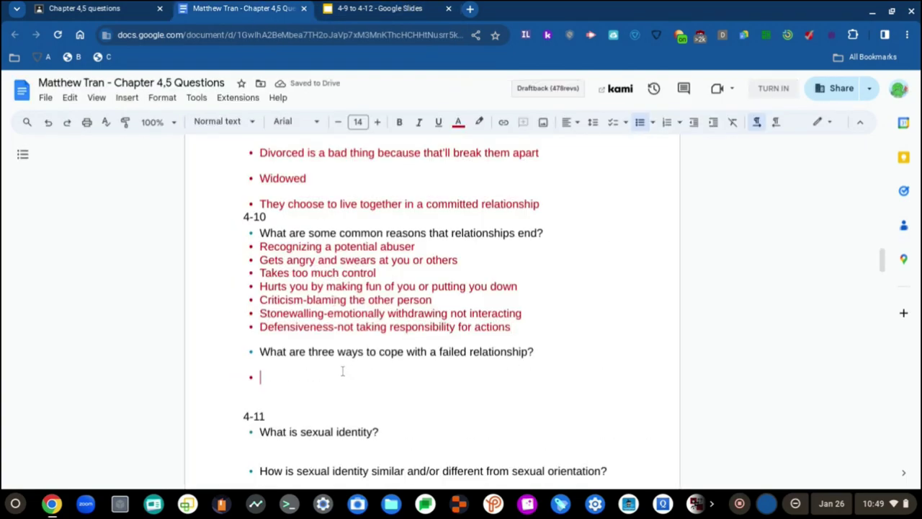
click(373, 10)
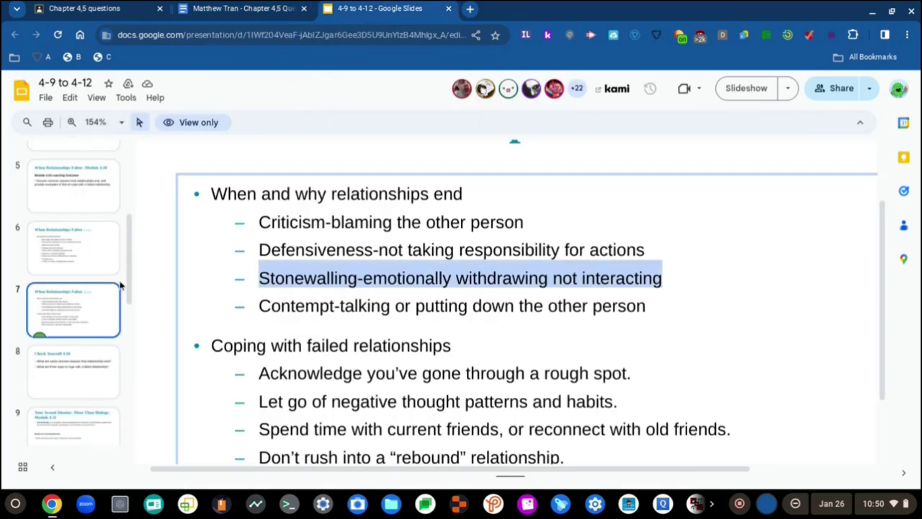
scroll(288, 299, down, 3)
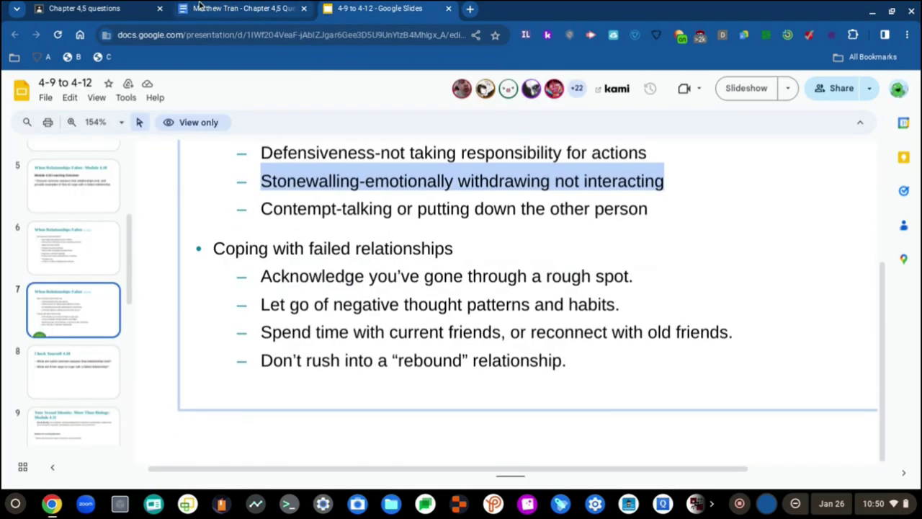
click(222, 7)
text(Ackn)
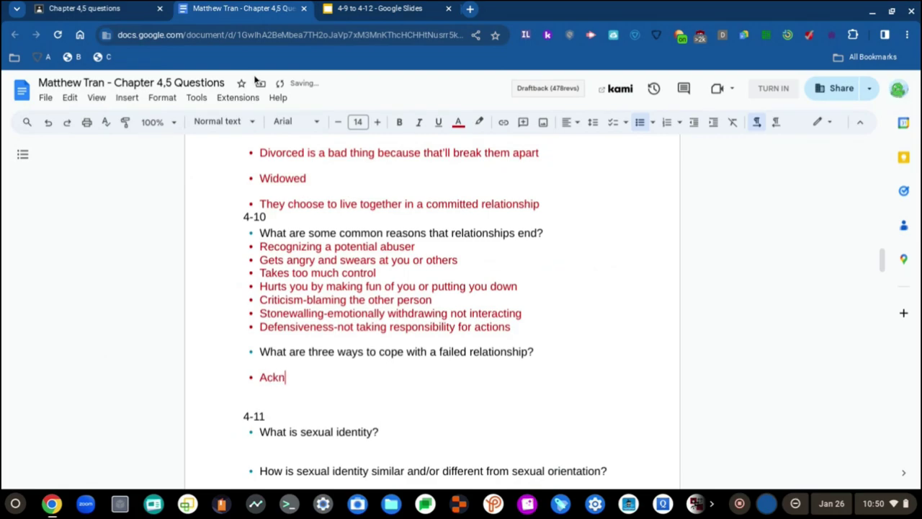
text(owledge y)
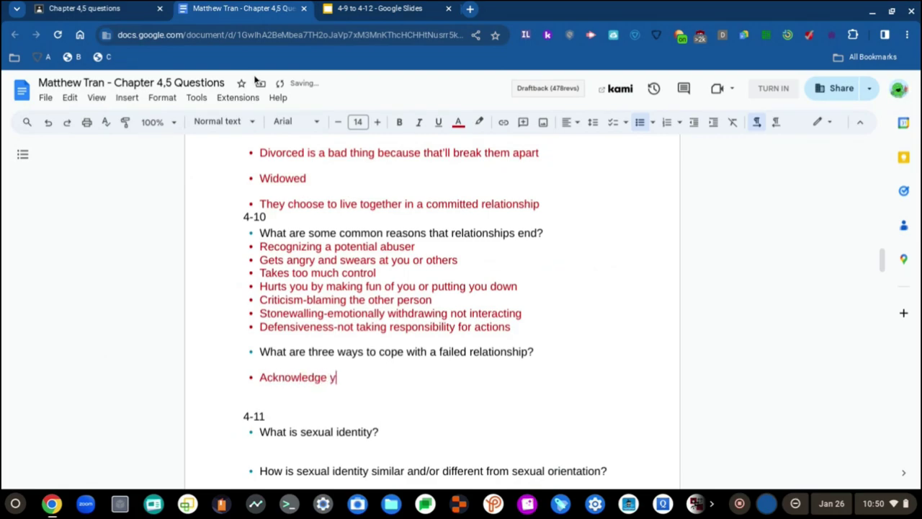
text(ou've gone)
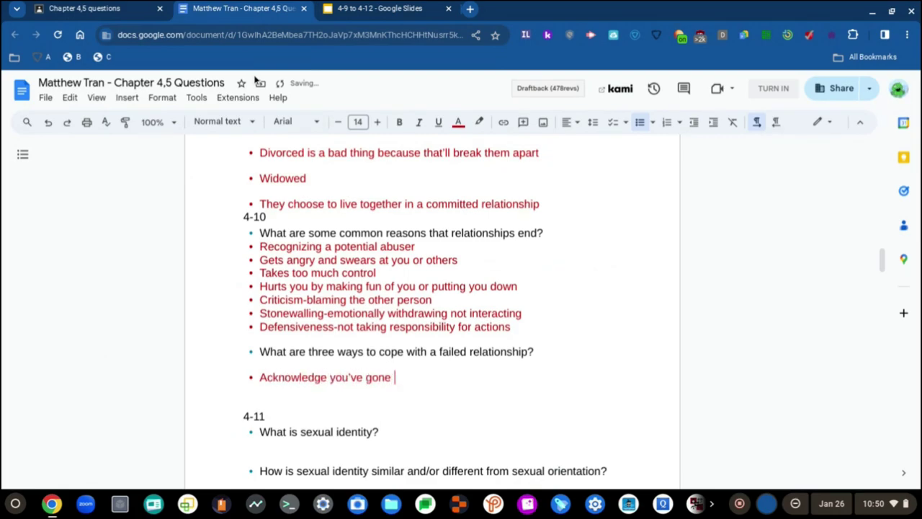
key(ctrl+Tab)
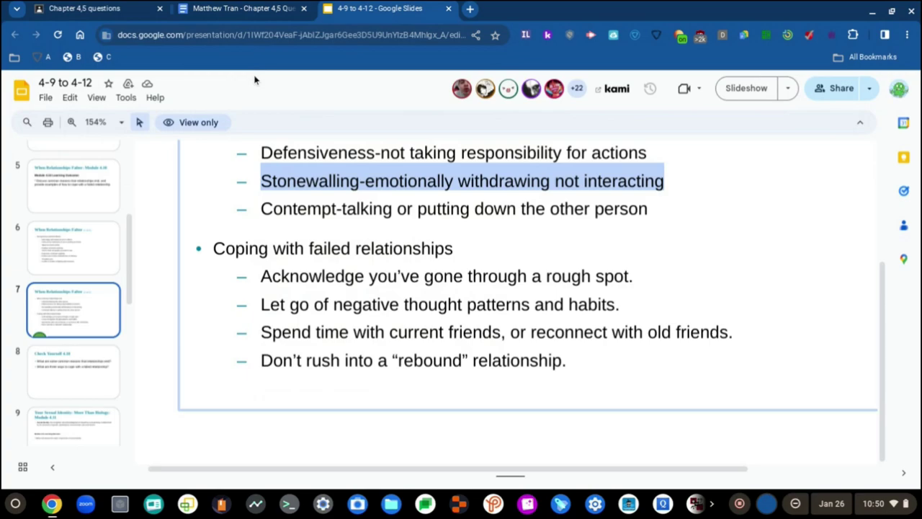
key(ctrl+shift+Tab)
text(through)
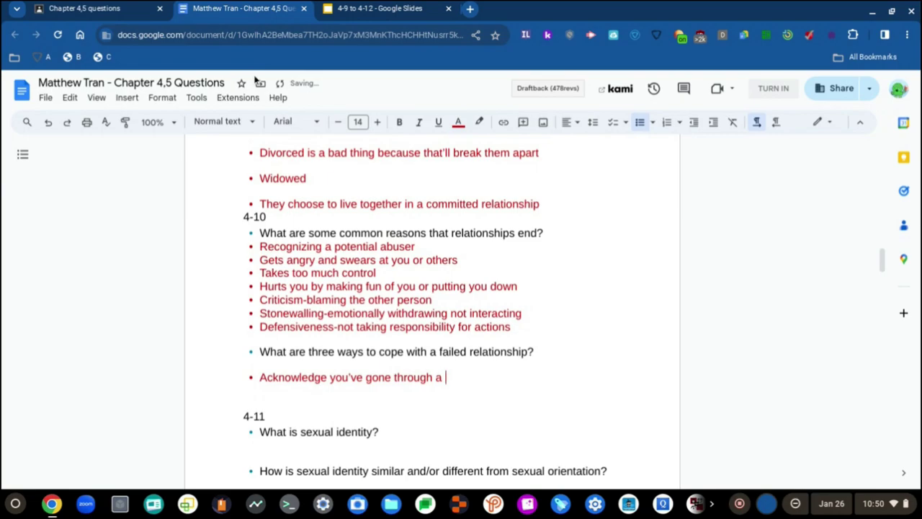
text( a roiug)
key(BackSpace)
key(BackSpace)
key(BackSpace)
key(BackSpace)
key(BackSpace)
text(ugh s[o)
key(BackSpace)
key(BackSpace)
key(BackSpace)
text(pol)
key(BackSpace)
key(BackSpace)
key(BackSpace)
text(spot)
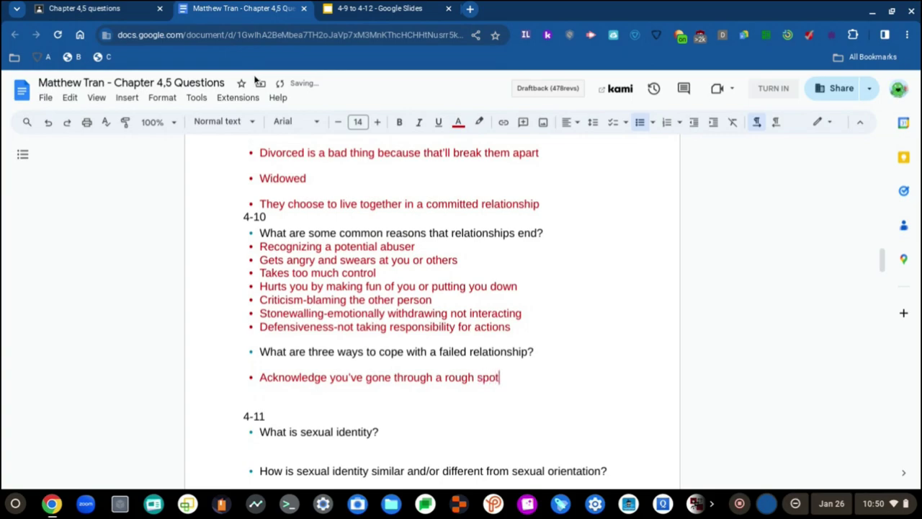
key(ctrl+Tab)
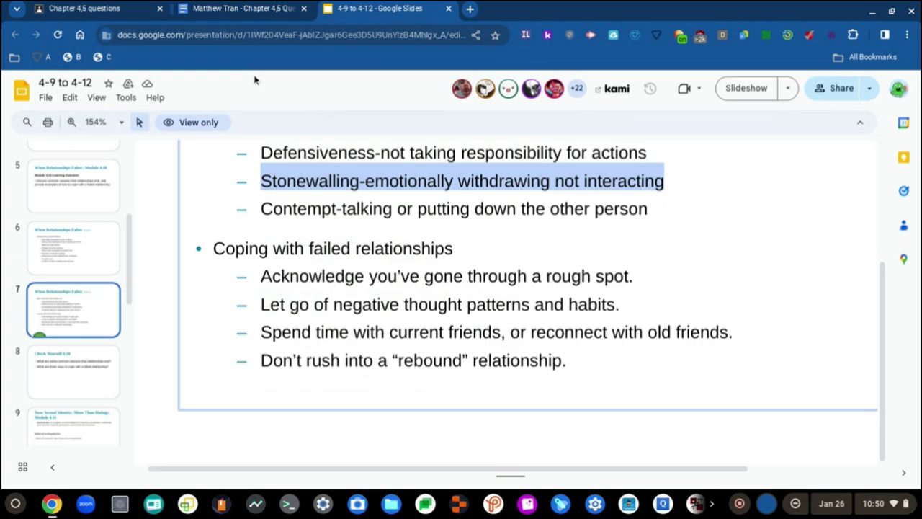
key(ctrl+shift+Tab)
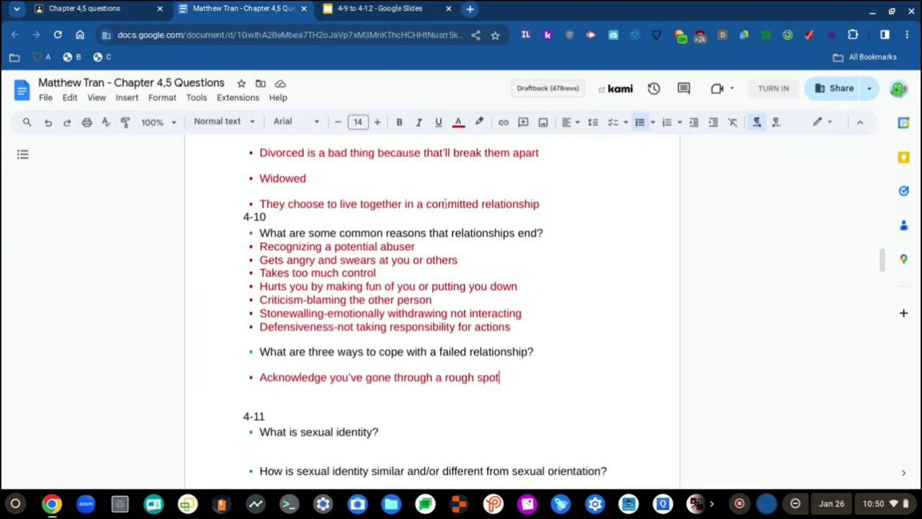
key(ctrl+Tab)
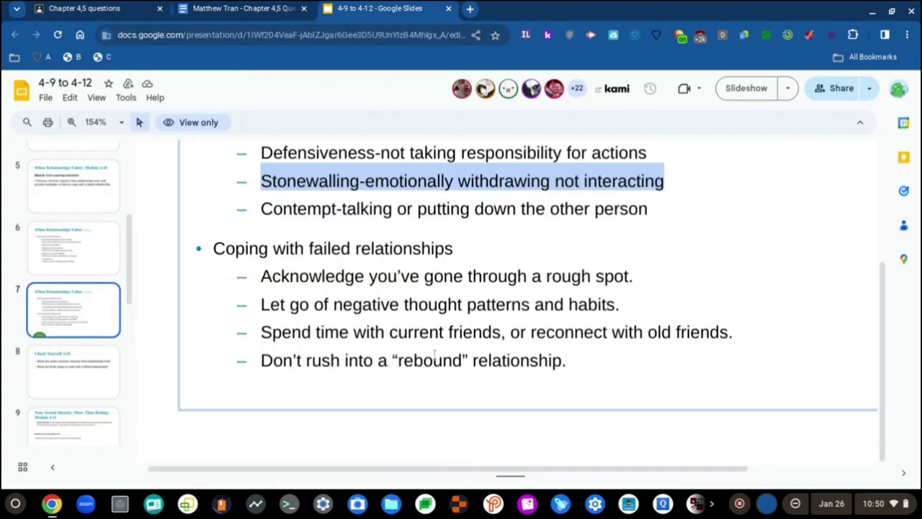
key(ctrl+shift+Tab)
Step: Add the bullet 'Let go of negative thought patterns and habits.' and end the first answer with a period
key(Return)
text(Let go)
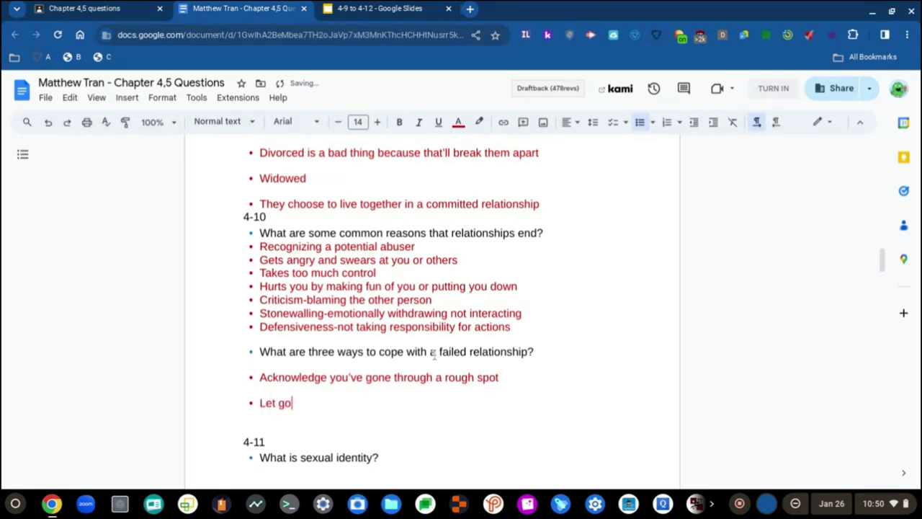
text( of)
key(ctrl+Tab)
key(ctrl+shift+Tab)
text(negative thought)
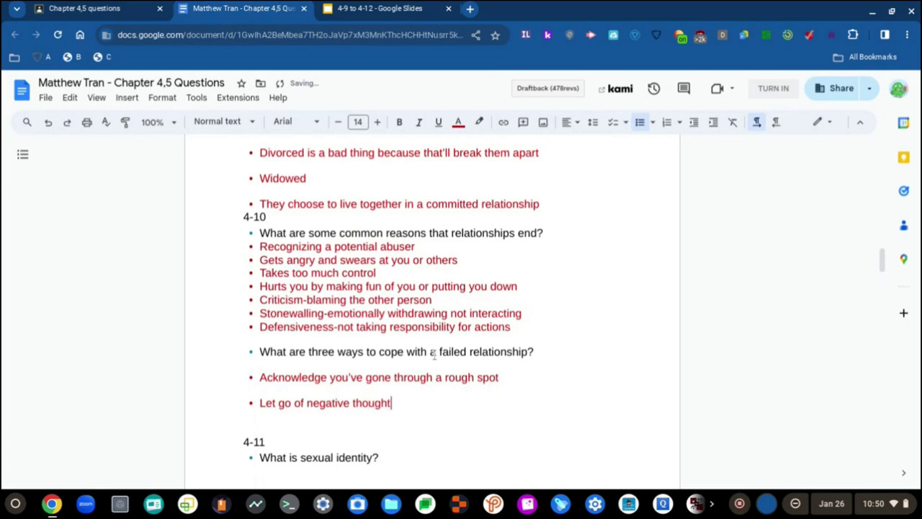
key(ctrl+Tab)
key(ctrl+shift+Tab)
text(patterns)
key(ctrl+Tab)
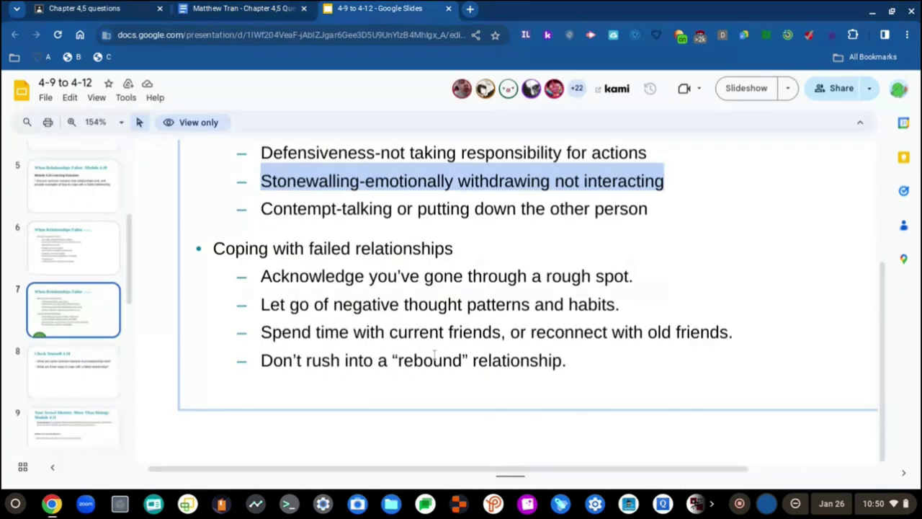
key(ctrl+shift+Tab)
text(and habits)
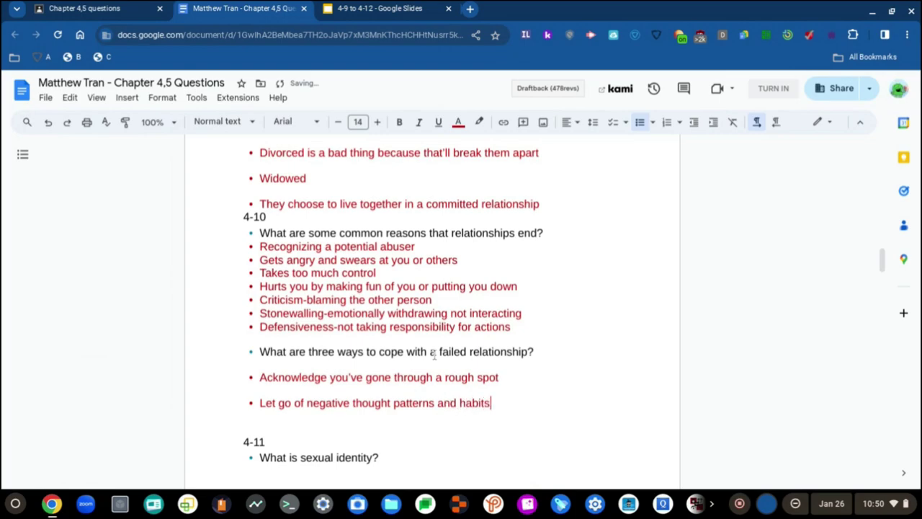
key(ctrl+Tab)
key(ctrl+shift+Tab)
text(.)
key(Up)
text(.)
key(Down)
Step: Add the bullet 'Spend time with current friends, or reconnect with old friends.'
key(ctrl+Tab)
key(ctrl+shift+Tab)
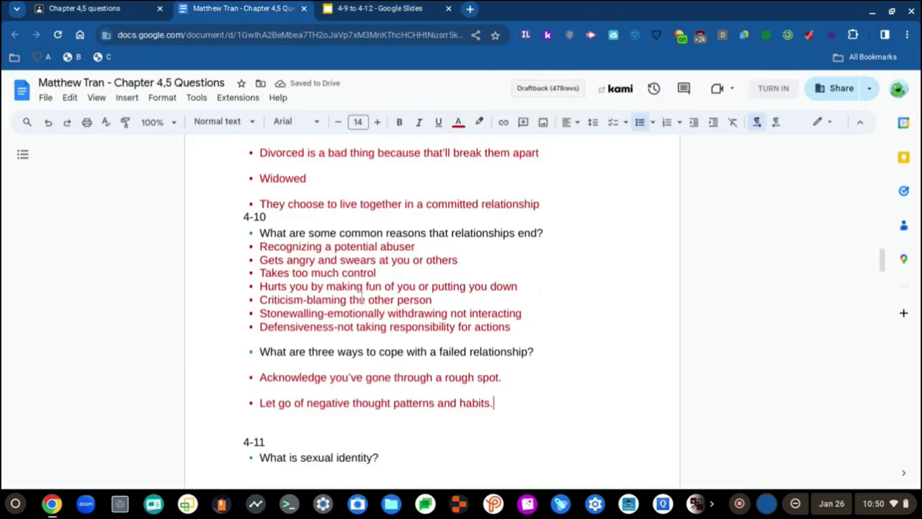
key(ctrl+Tab)
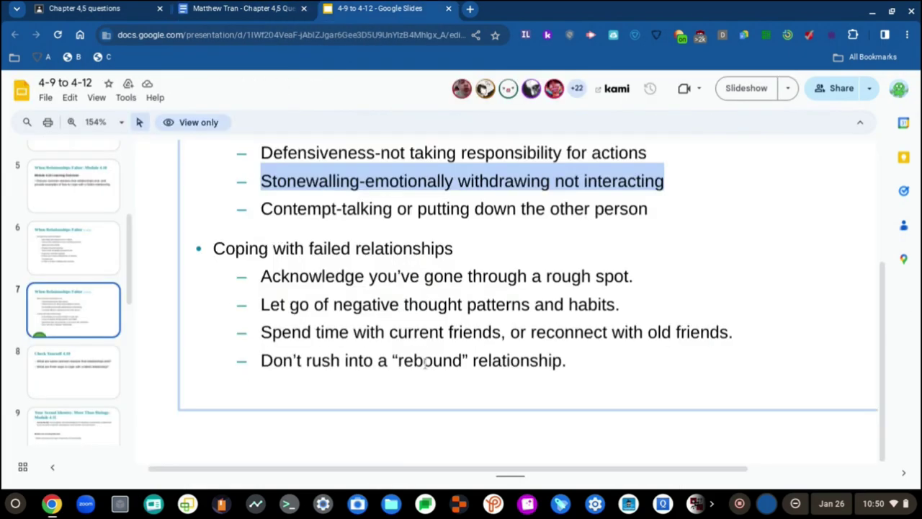
scroll(419, 348, up, 2)
scroll(418, 348, down, 1)
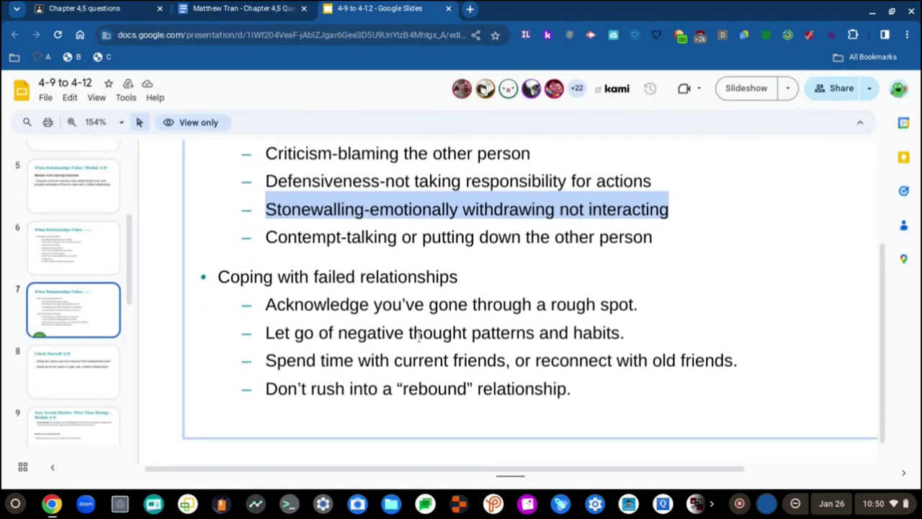
key(ctrl+shift+Tab)
scroll(393, 319, down, 2)
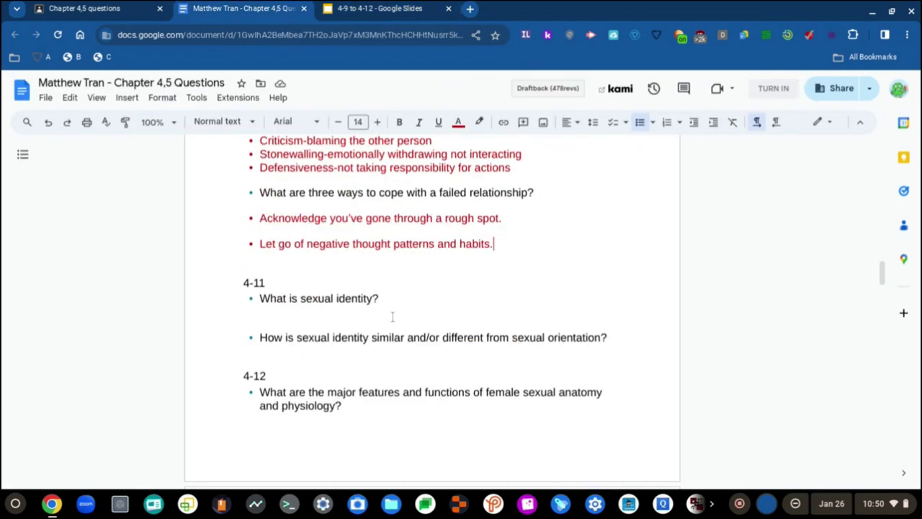
scroll(418, 308, up, 1)
scroll(418, 309, up, 1)
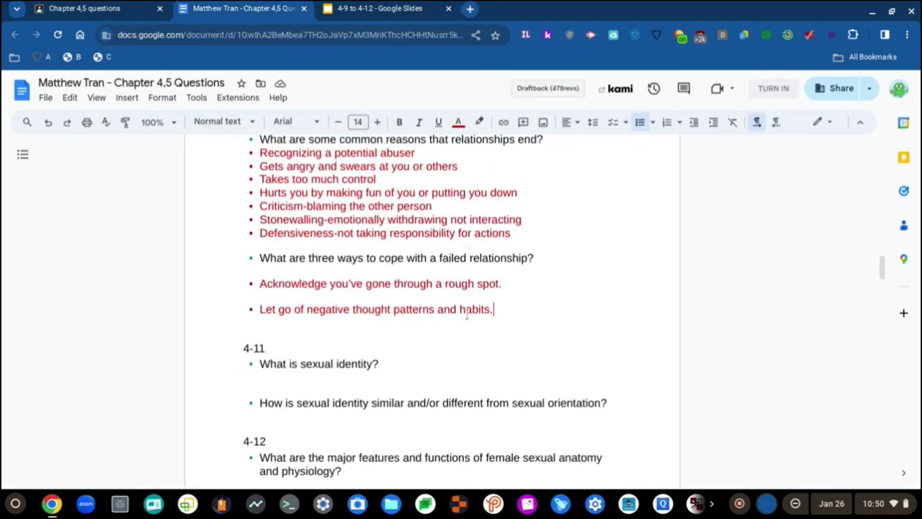
click(364, 6)
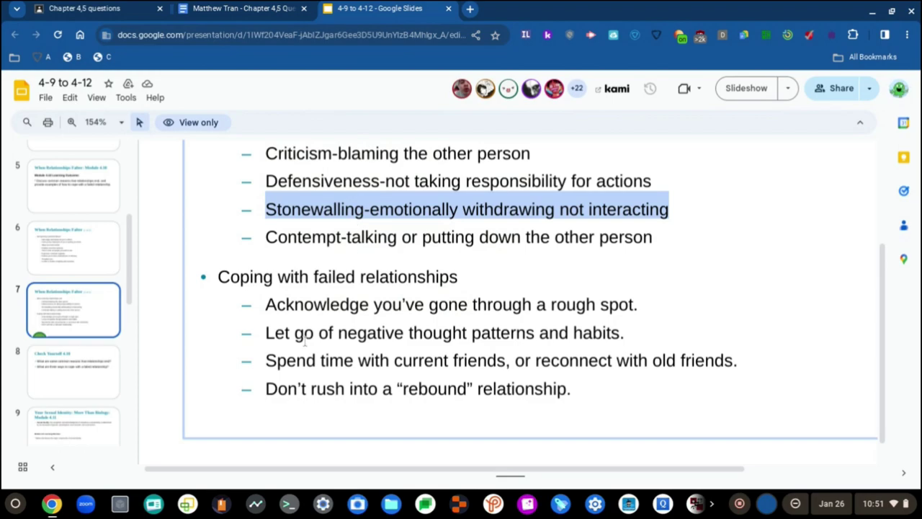
click(255, 7)
click(385, 7)
click(266, 6)
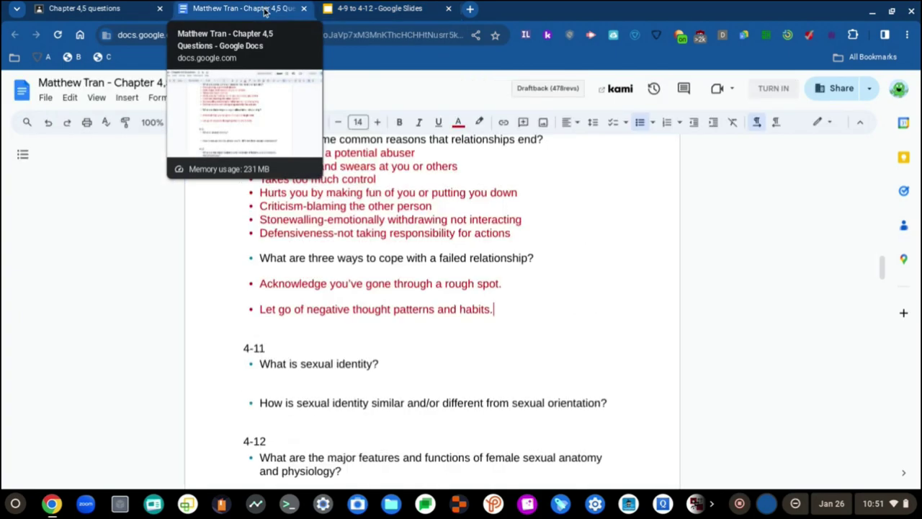
key(Return)
text(Spend)
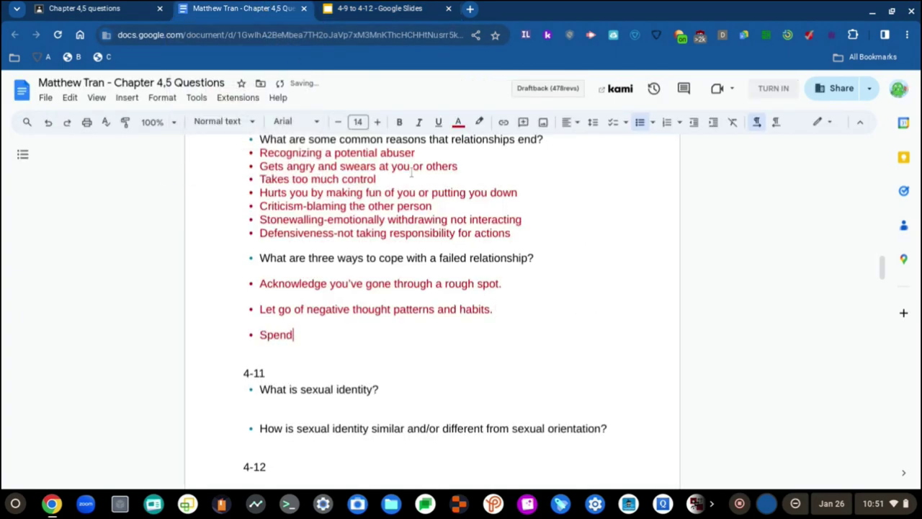
text( time with current friends)
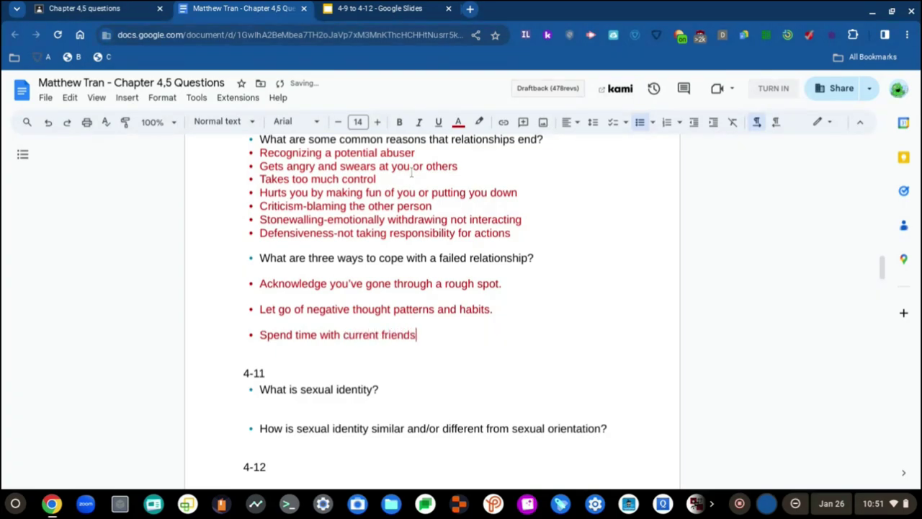
key(ctrl+Tab)
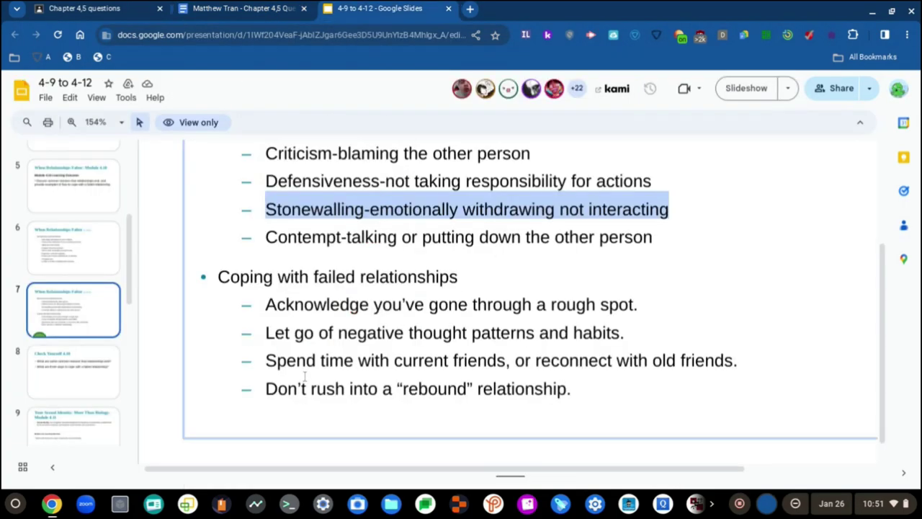
key(ctrl+shift+Tab)
text(,)
key(ctrl+Tab)
key(ctrl+shift+Tab)
text(or reconnect)
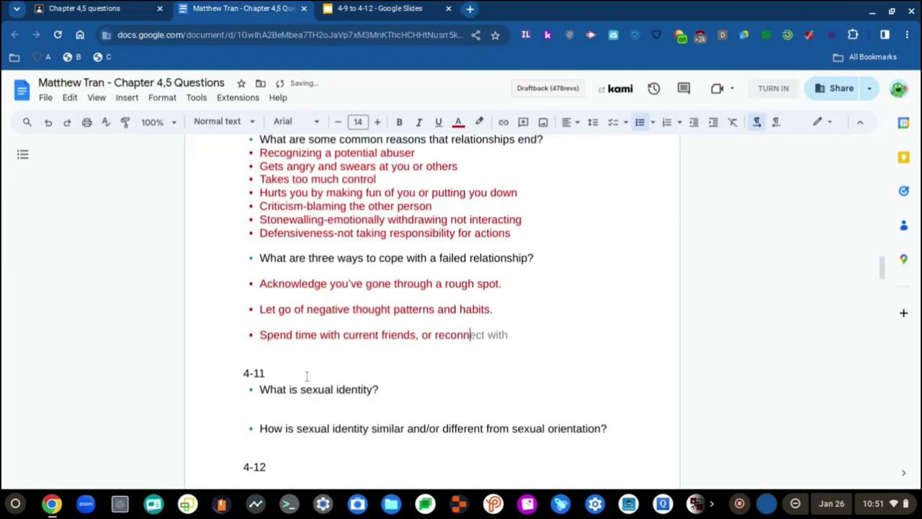
key(ctrl+Tab)
key(ctrl+shift+Tab)
text(with old)
key(ctrl+Tab)
key(ctrl+shift+Tab)
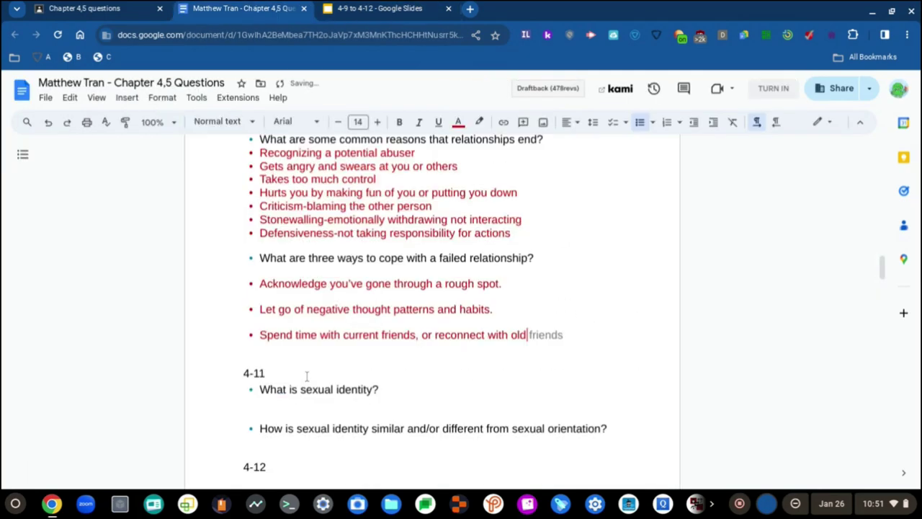
key(Tab)
text(.)
key(ctrl+Tab)
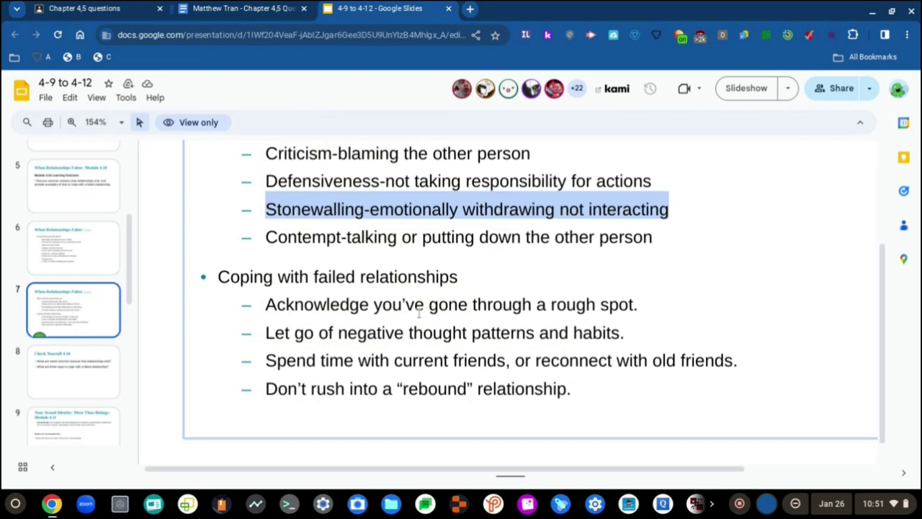
key(ctrl+shift+Tab)
scroll(341, 380, down, 1)
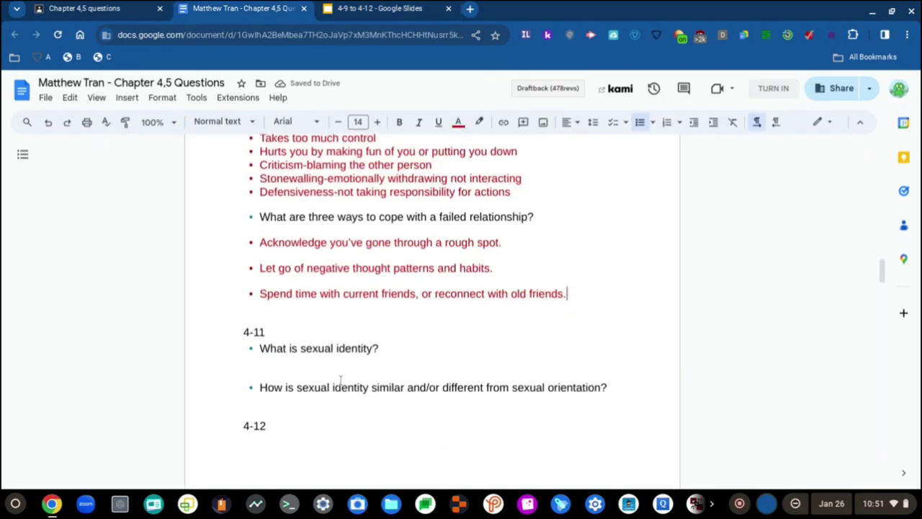
click(411, 344)
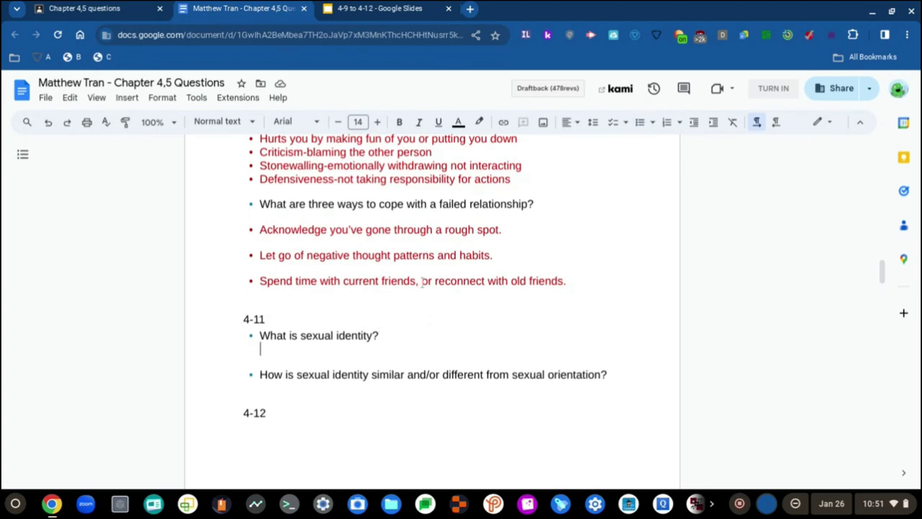
Step: Make the blank answer line under 'What is sexual identity?' red text
click(458, 121)
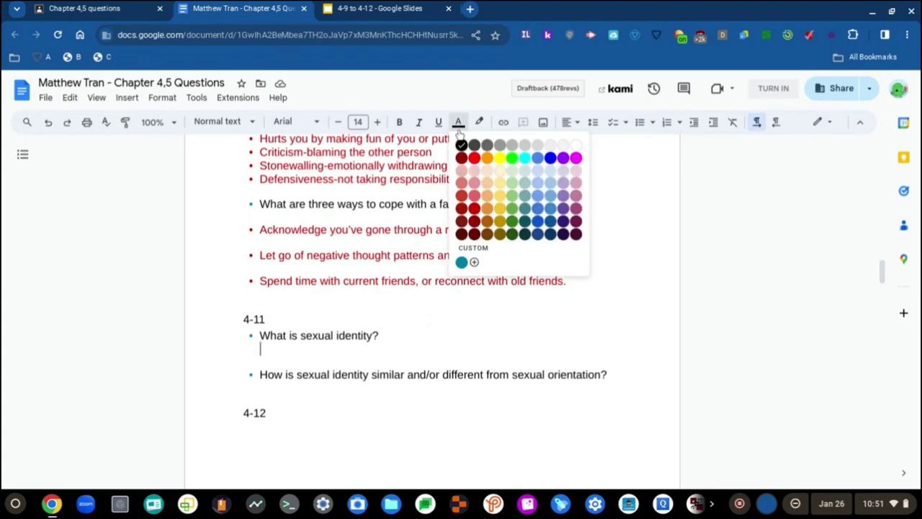
click(475, 208)
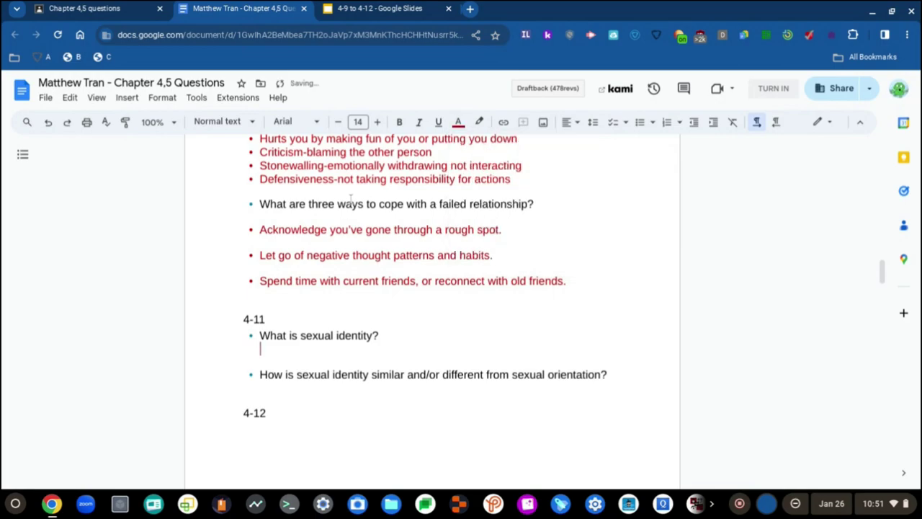
scroll(360, 287, up, 4)
scroll(367, 259, down, 1)
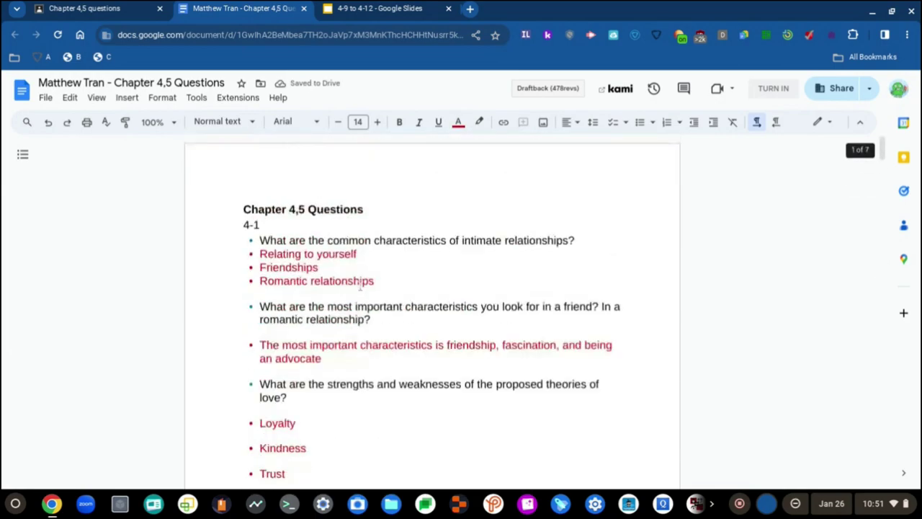
scroll(375, 235, down, 5)
click(375, 235)
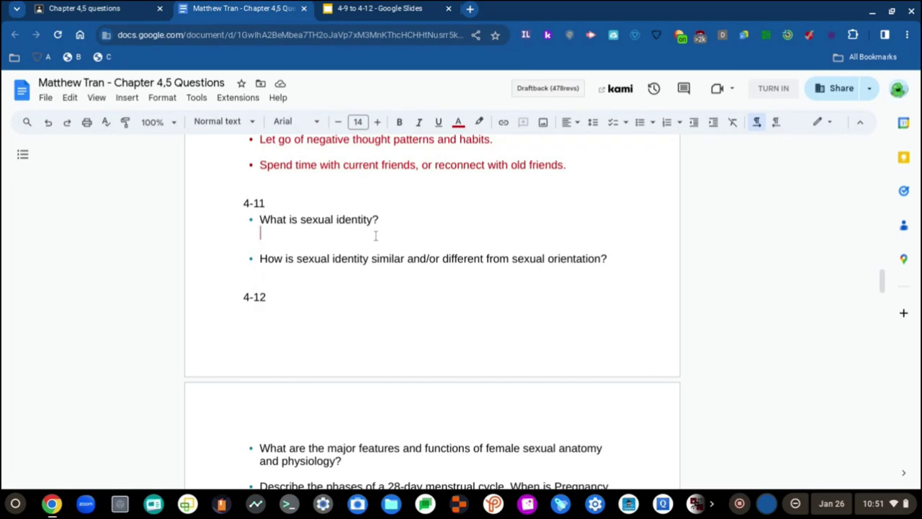
Step: Glance at the lesson slides, then return to the Chapter 4,5 Questions document
click(353, 6)
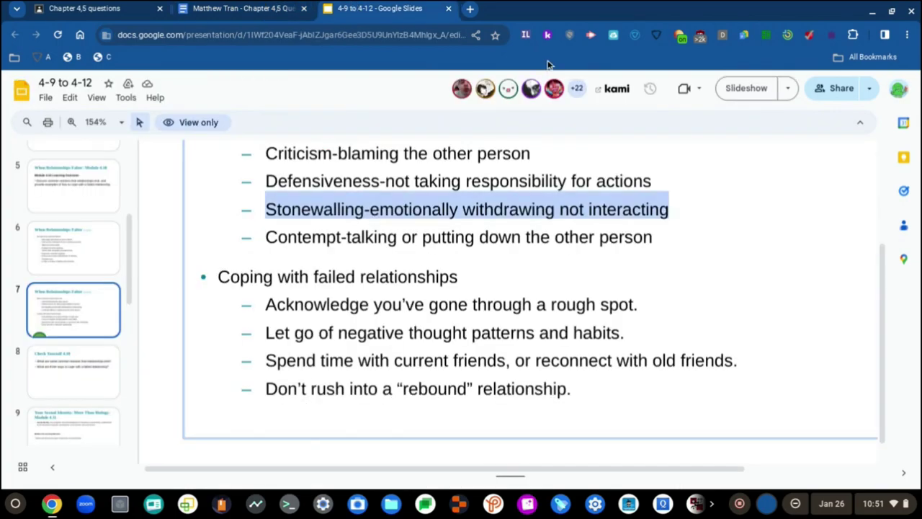
mouse_move(549, 95)
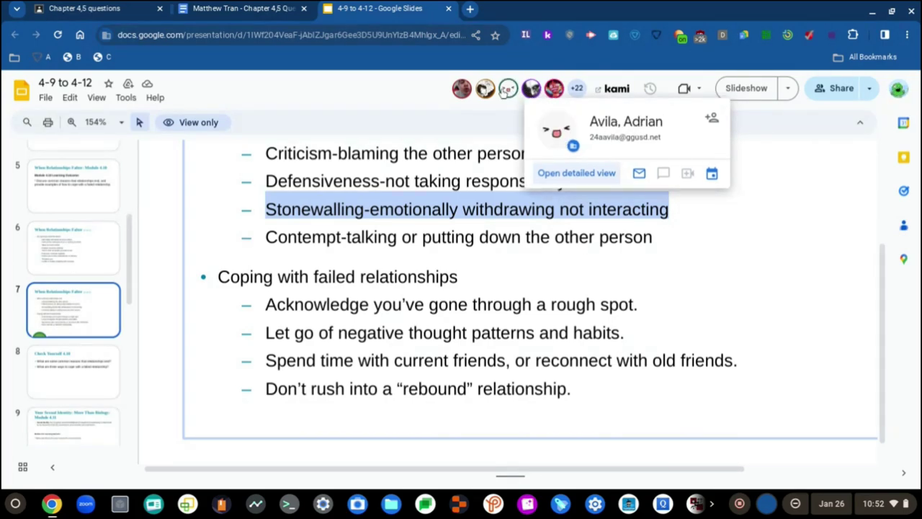
mouse_move(487, 91)
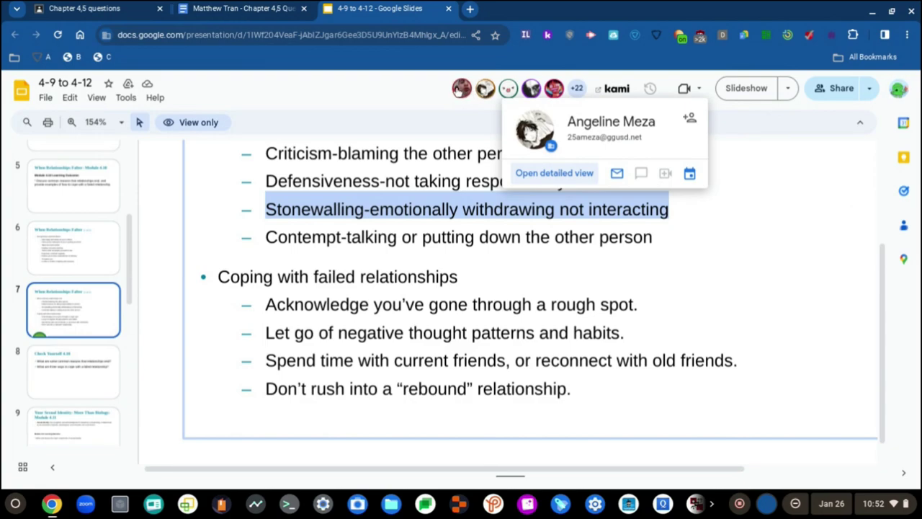
mouse_move(458, 90)
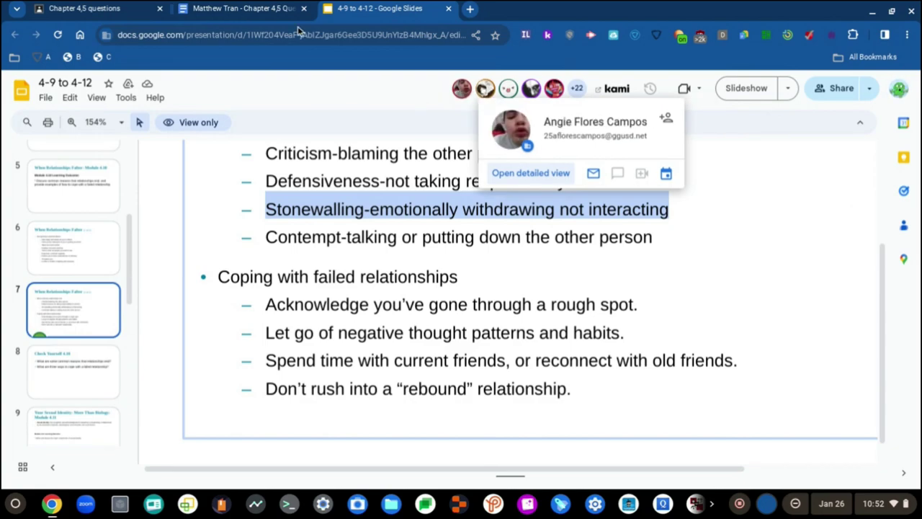
click(270, 10)
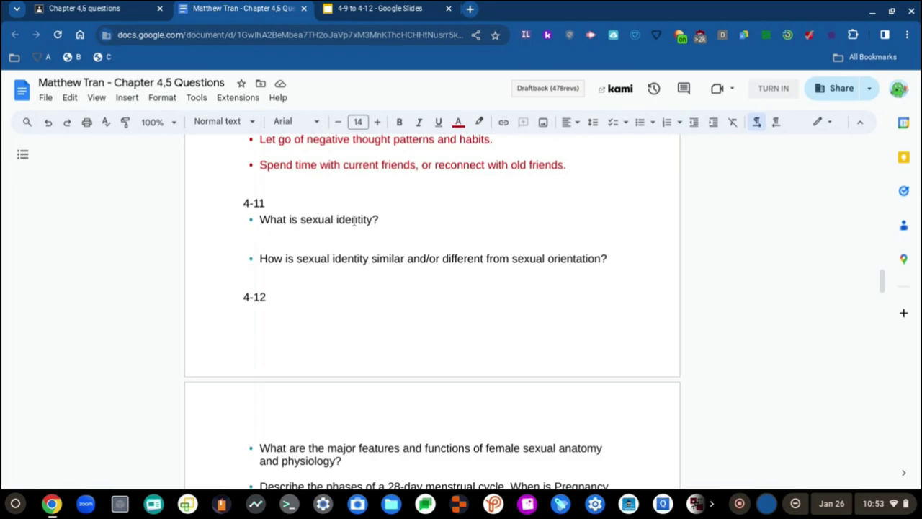
Step: Browse slides 8 to 11 in the deck and settle on slide 10, Your Sexual Identity
click(367, 8)
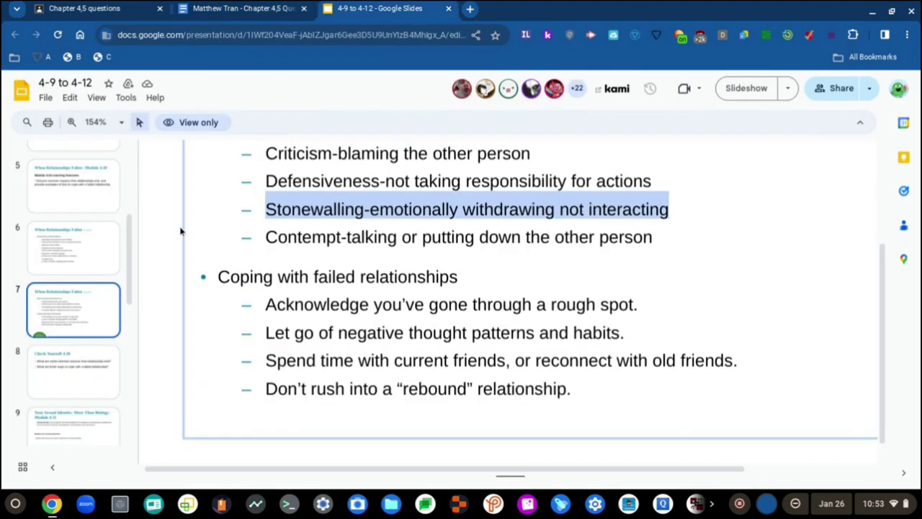
click(51, 373)
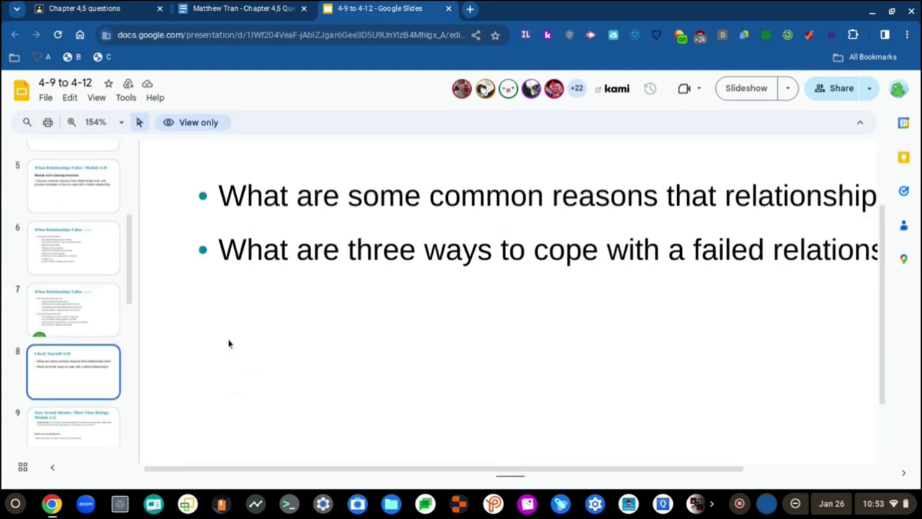
scroll(228, 344, down, 5)
click(93, 417)
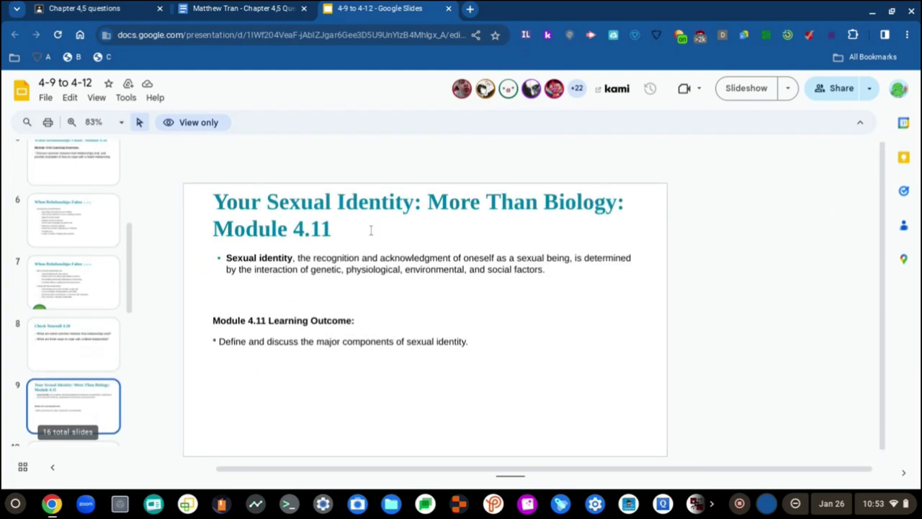
scroll(65, 352, down, 2)
scroll(66, 352, down, 2)
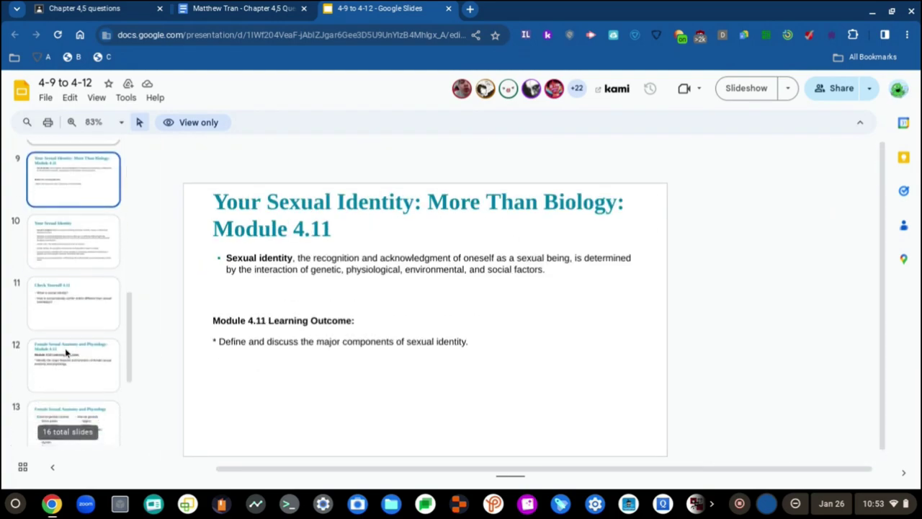
click(82, 297)
click(91, 216)
click(93, 177)
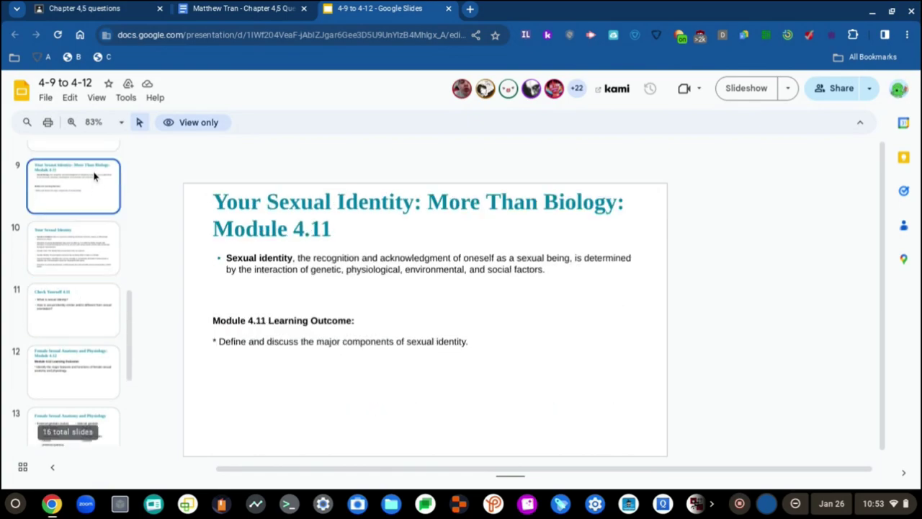
click(82, 267)
click(238, 8)
scroll(324, 159, down, 3)
scroll(324, 158, up, 3)
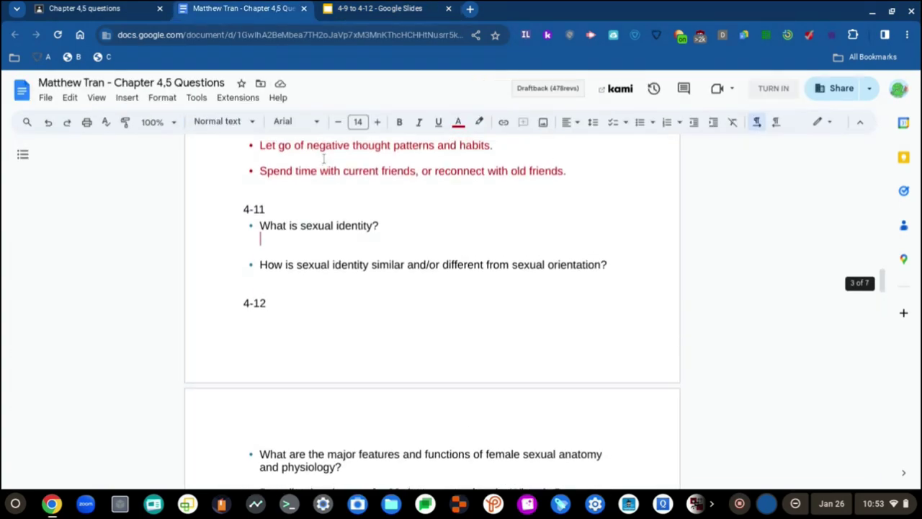
scroll(324, 158, down, 2)
click(372, 5)
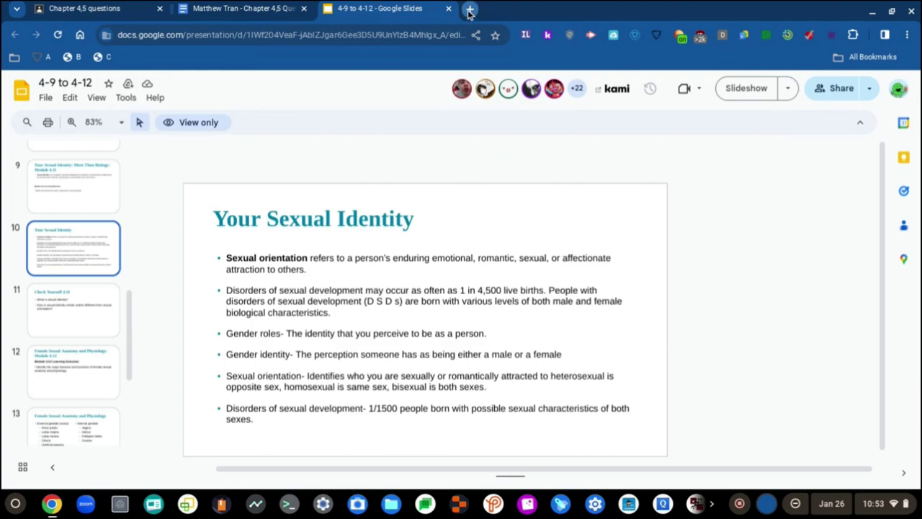
Step: Go to socialcounts.org in a new tab and open its channel comparison page
click(470, 10)
text(soc)
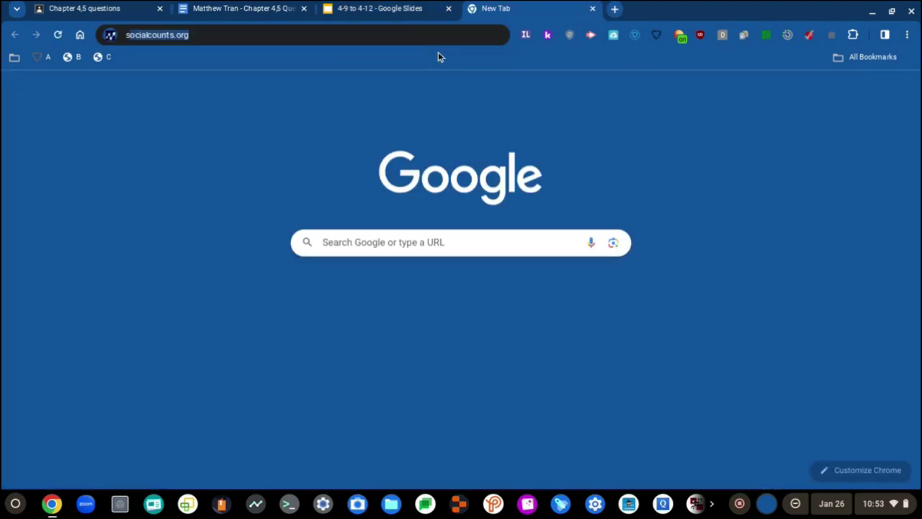
key(Return)
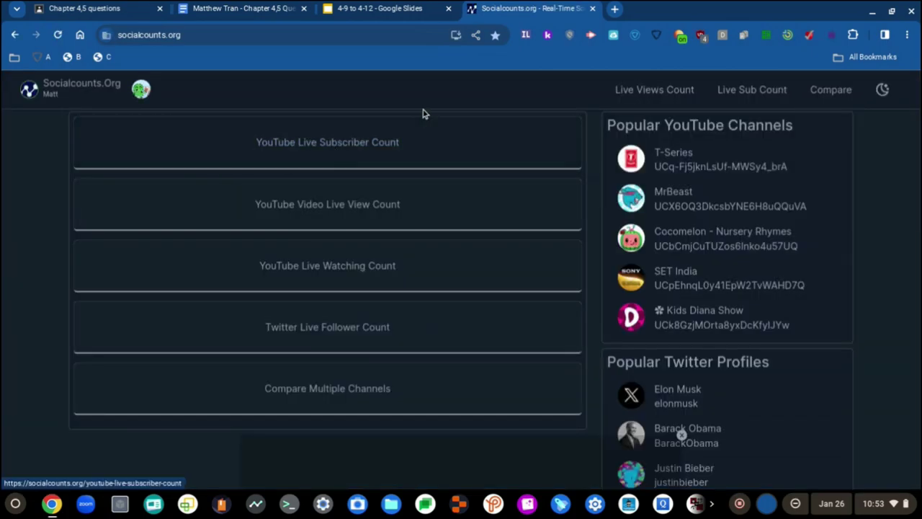
click(756, 88)
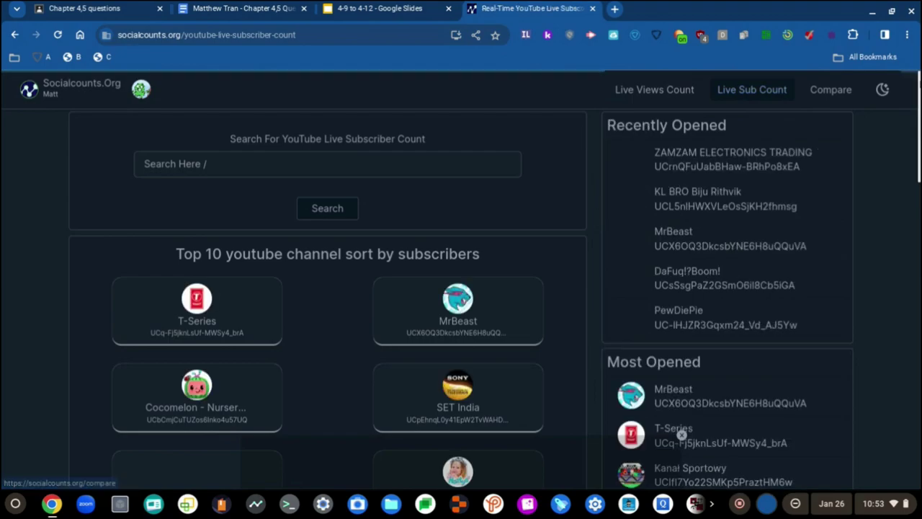
click(832, 88)
scroll(535, 158, down, 3)
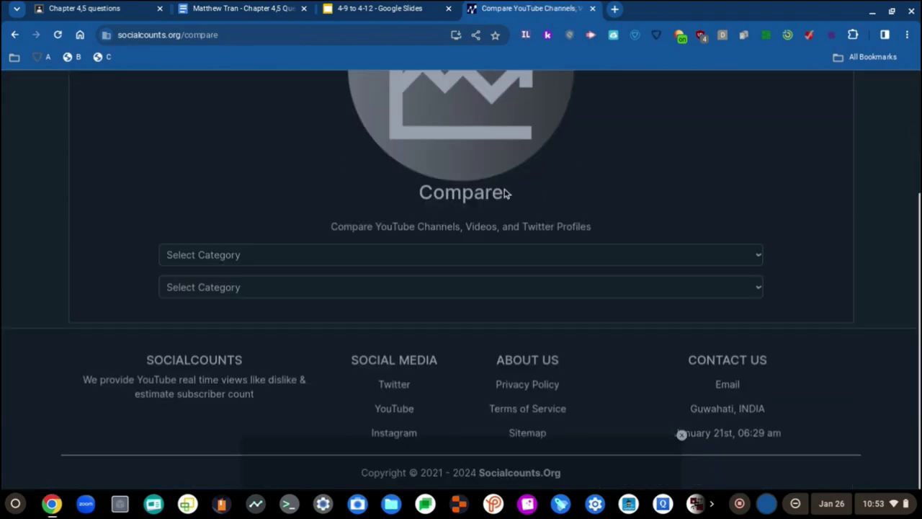
Step: Set the first slot to YouTube Live Subscriber Count with the channel KL BRO Biju Rithvik
click(451, 258)
click(445, 305)
text(l bro biju rith)
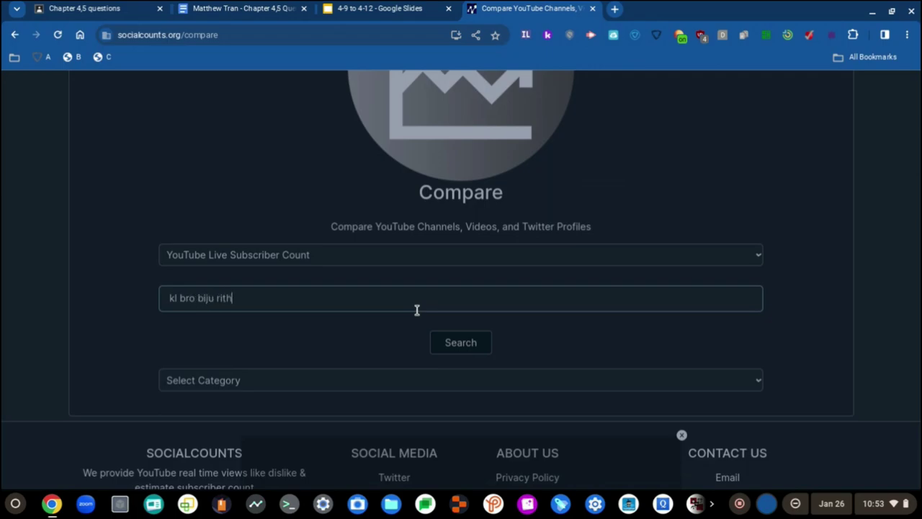
text(vik)
key(Return)
click(480, 401)
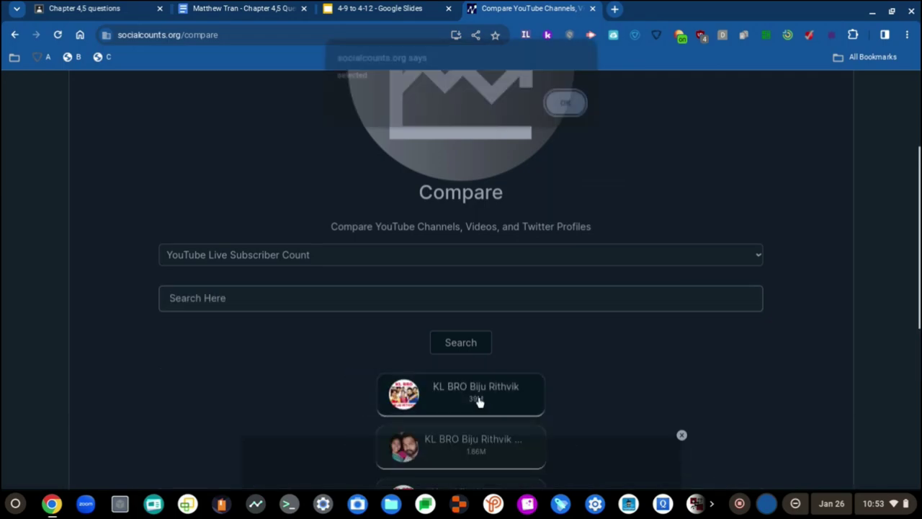
Step: Set the second slot to TheDonato under YouTube Live Subscriber Count and run the comparison
click(383, 291)
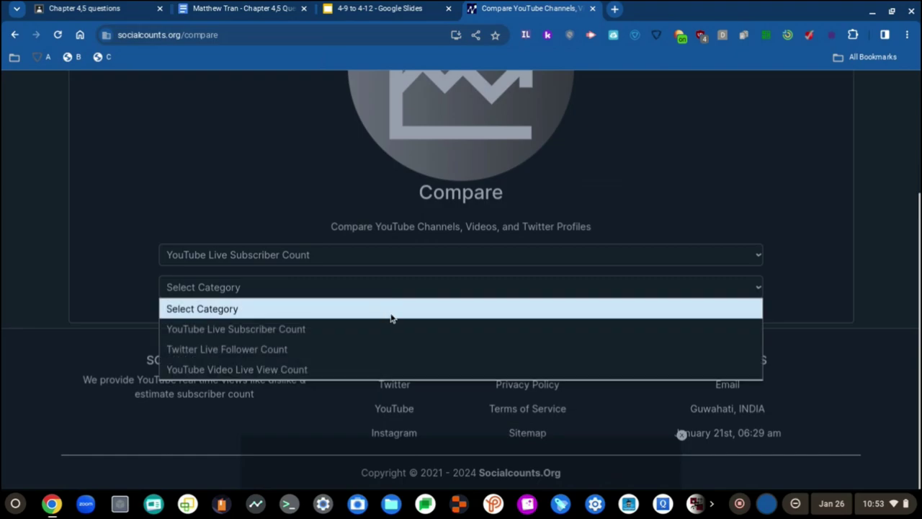
click(393, 327)
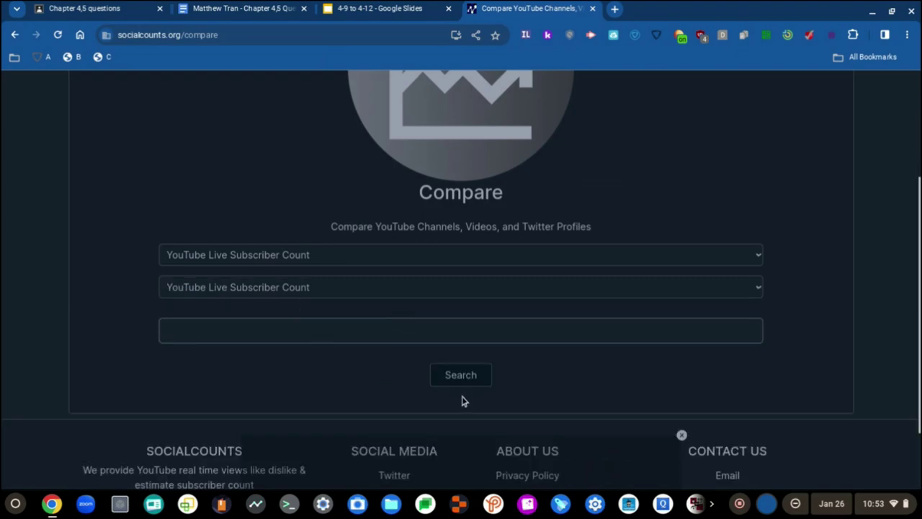
click(681, 435)
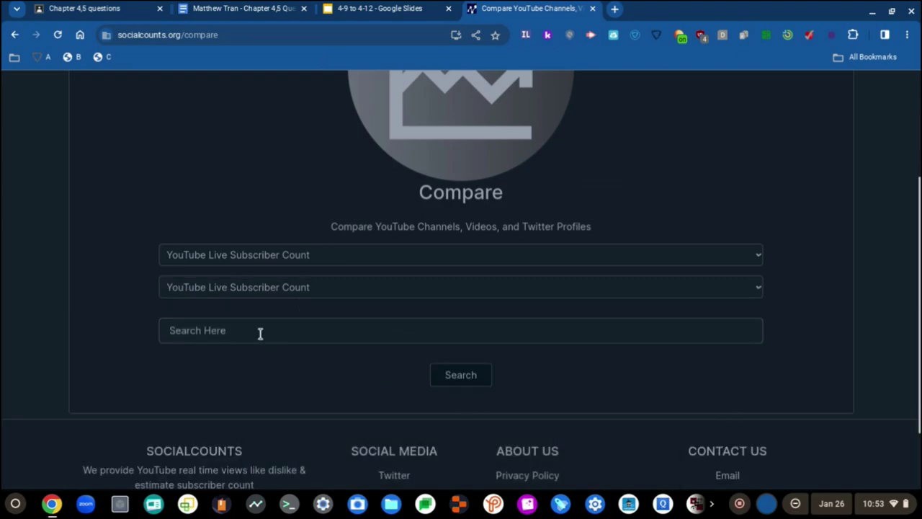
click(260, 333)
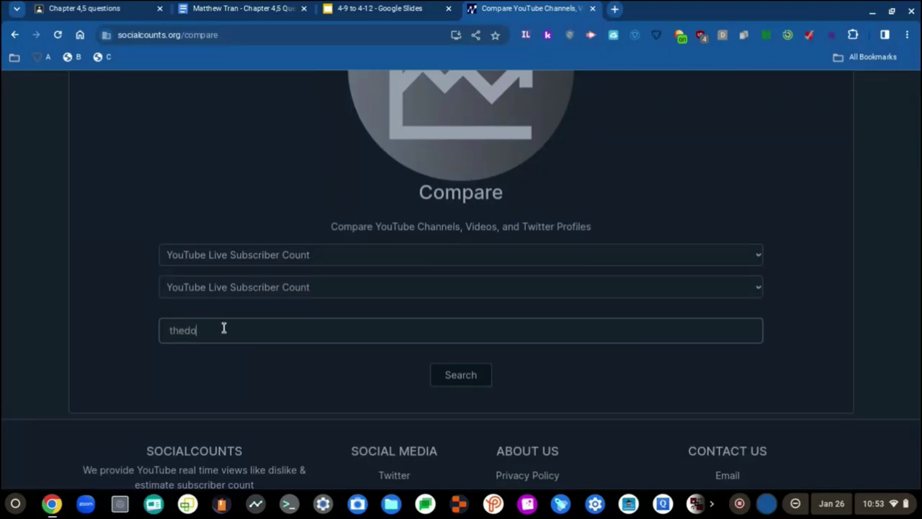
key(Return)
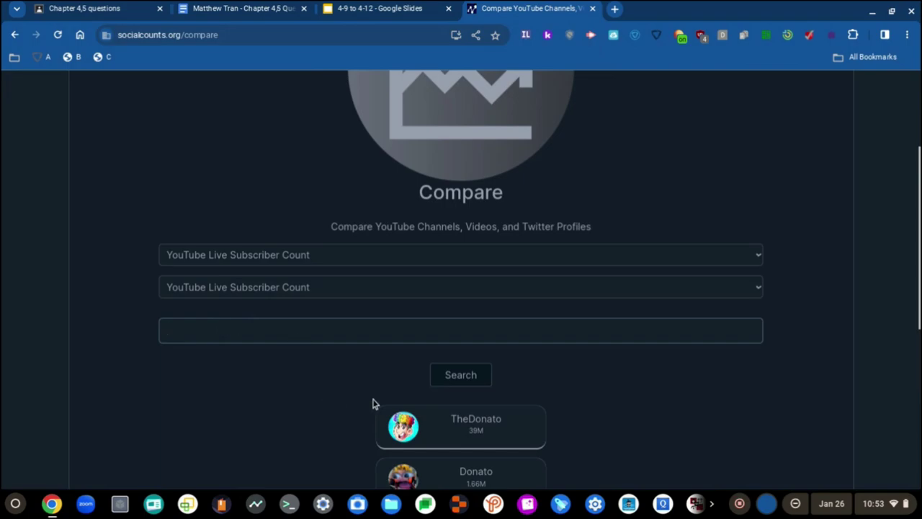
click(401, 414)
key(Return)
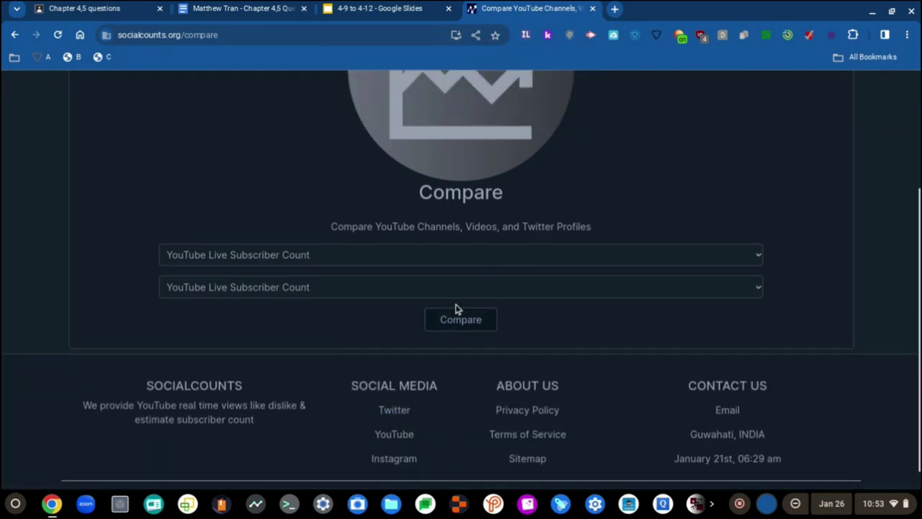
click(455, 321)
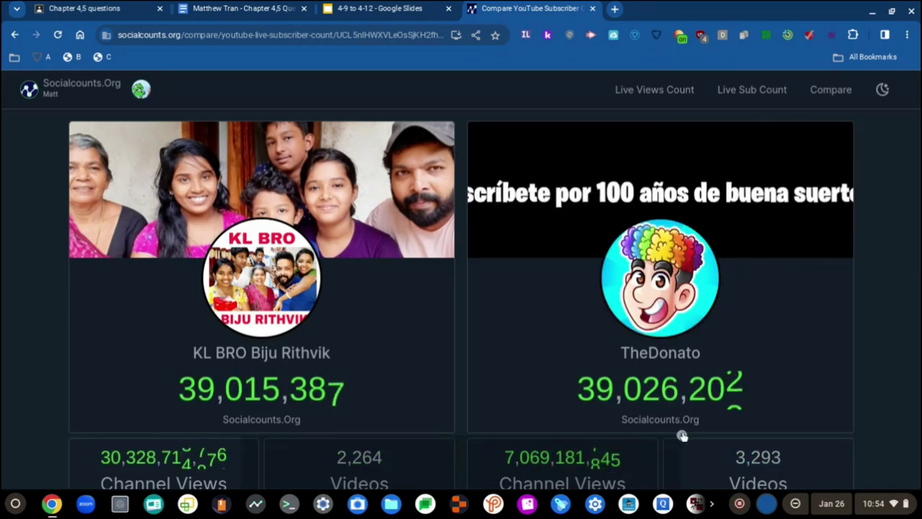
Step: Scroll through the live KL BRO Biju Rithvik versus TheDonato subscriber comparison
scroll(514, 365, down, 2)
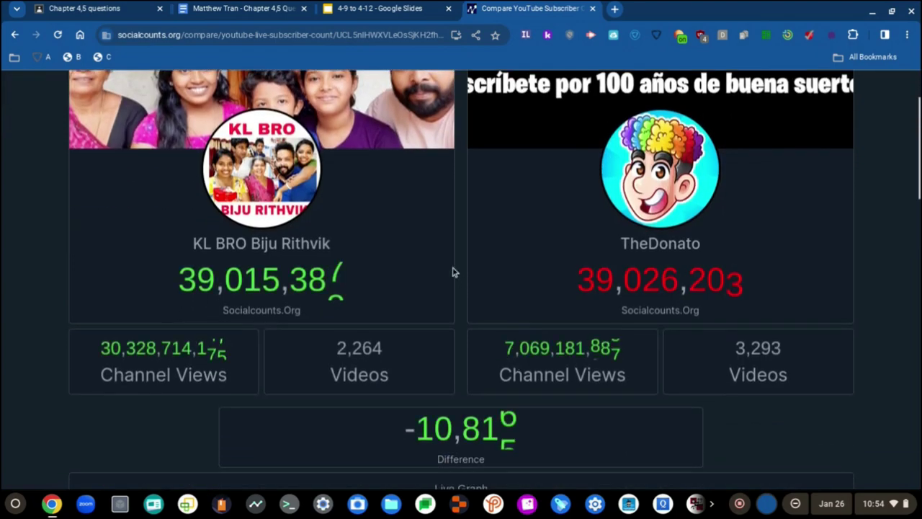
scroll(452, 271, down, 3)
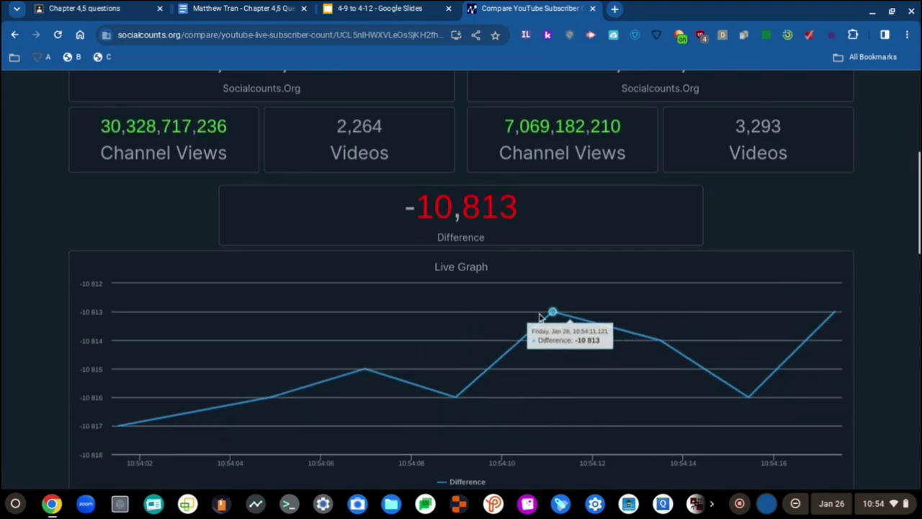
scroll(490, 324, up, 5)
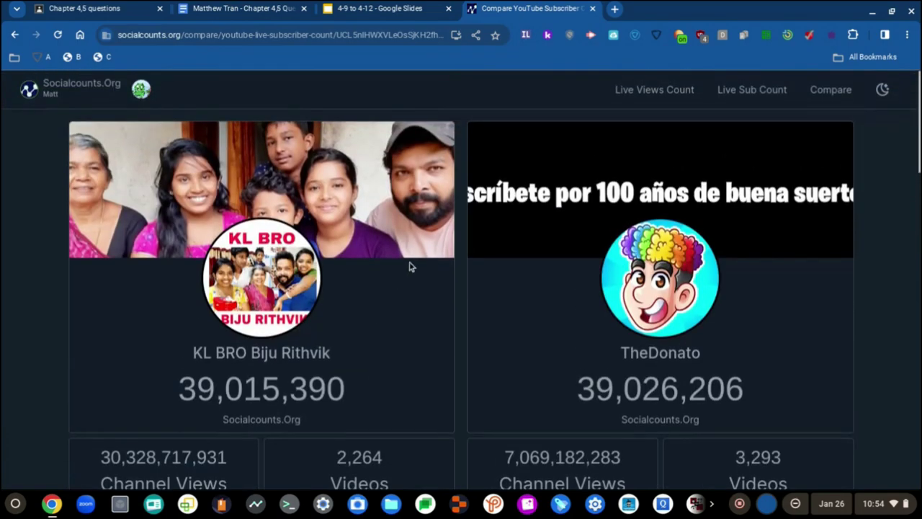
scroll(411, 266, down, 3)
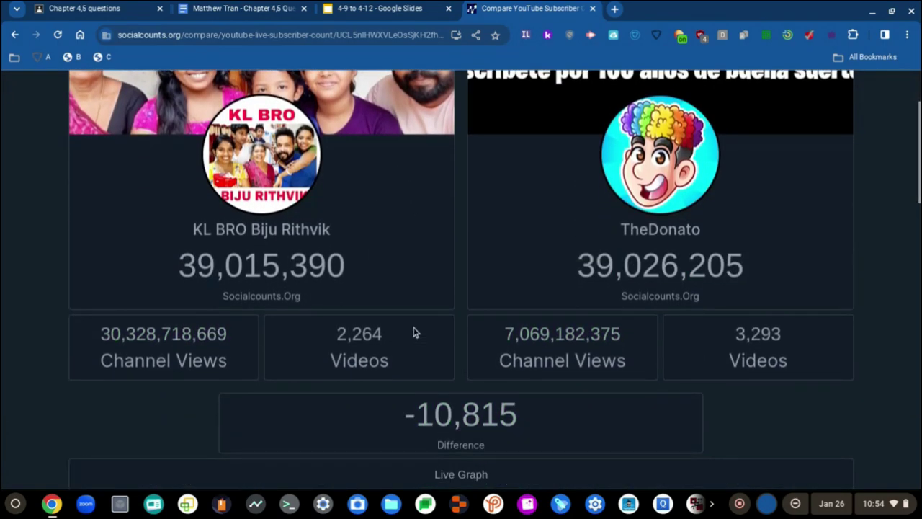
scroll(424, 290, down, 5)
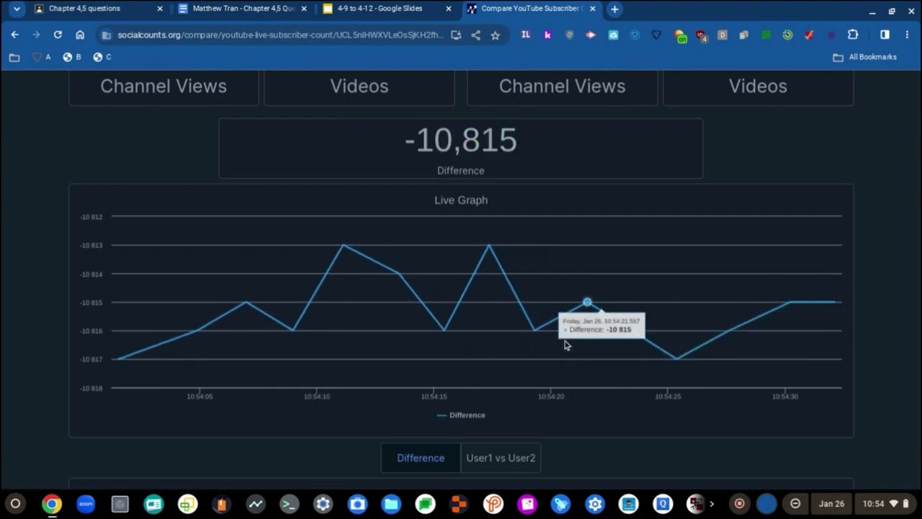
scroll(245, 318, up, 5)
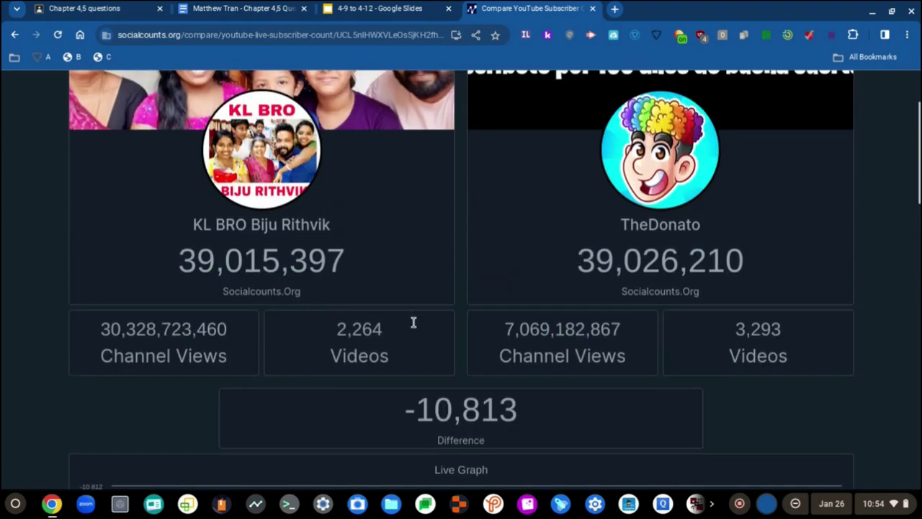
scroll(422, 311, down, 2)
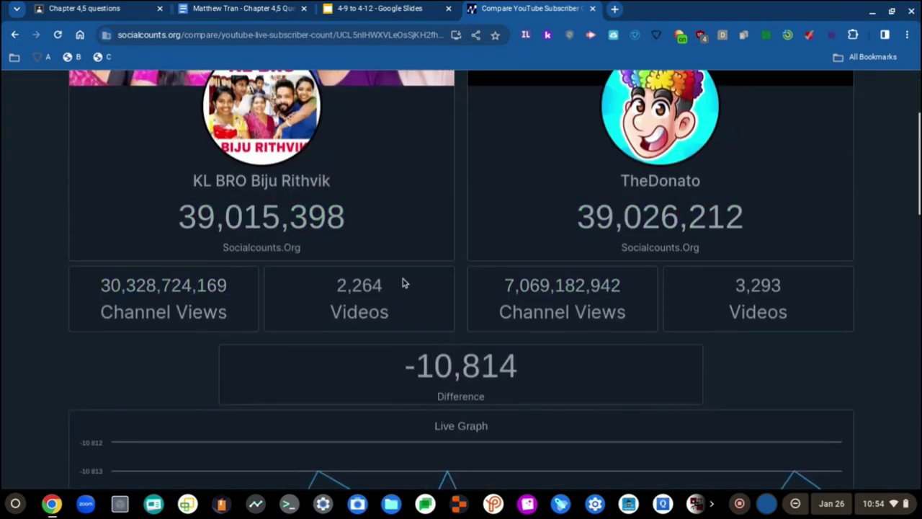
Step: Return to the 4-9 to 4-12 slide deck and bring up its full viewers list
scroll(402, 275, up, 1)
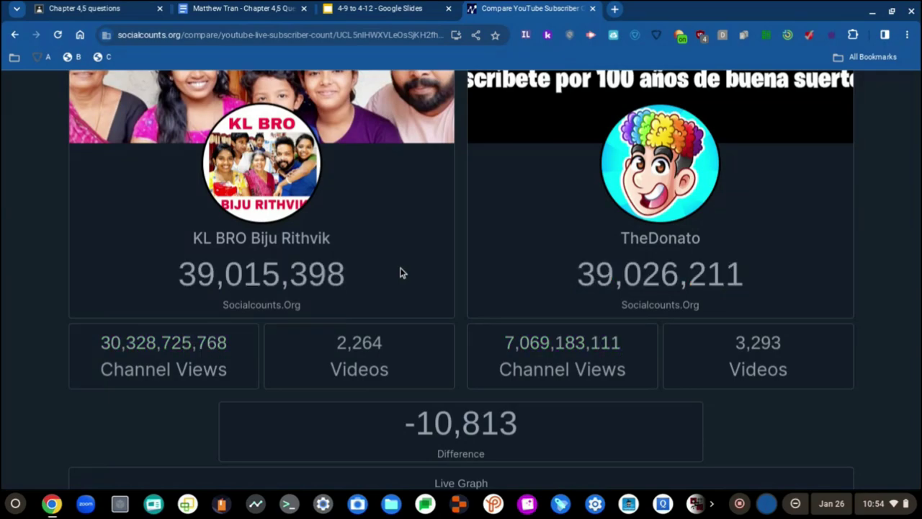
scroll(402, 272, up, 2)
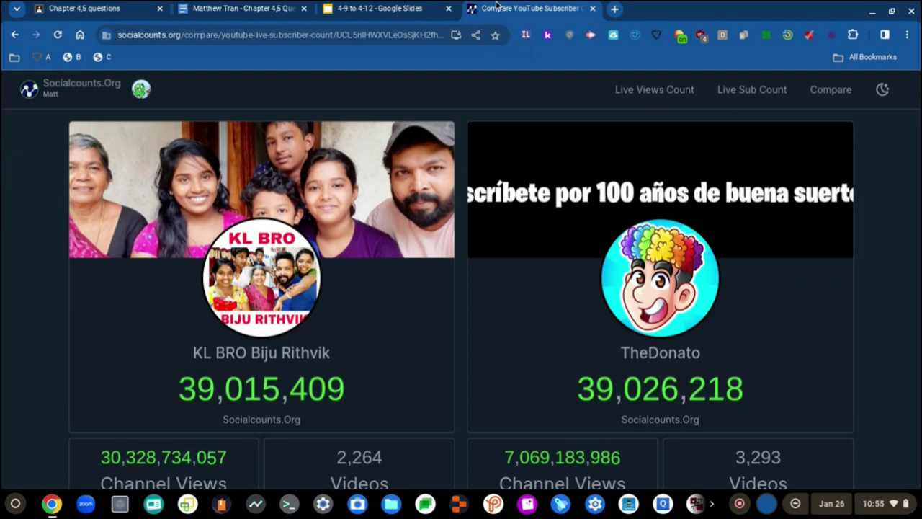
click(409, 7)
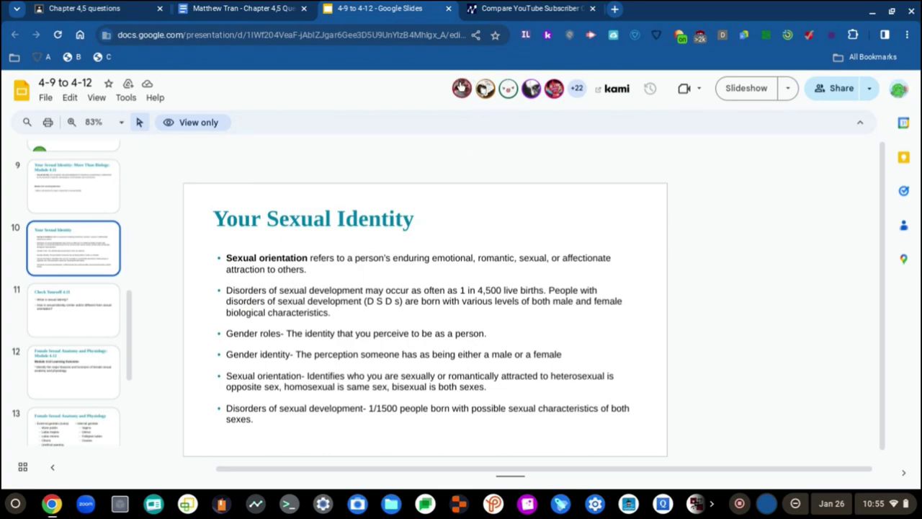
click(575, 90)
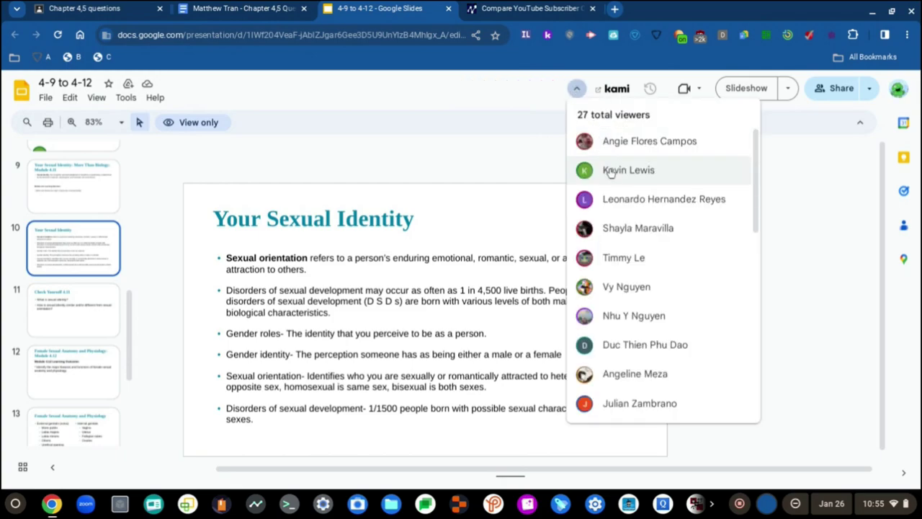
Step: Step through slides 11 (Check Yourself 4.11) and 12 (Module 4.12), glancing at the subscriber comparison in between
scroll(611, 170, down, 5)
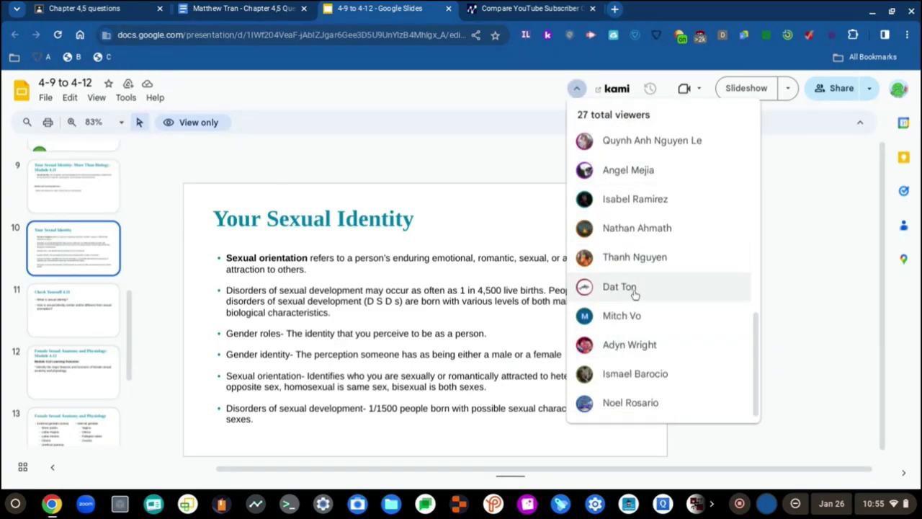
mouse_move(633, 288)
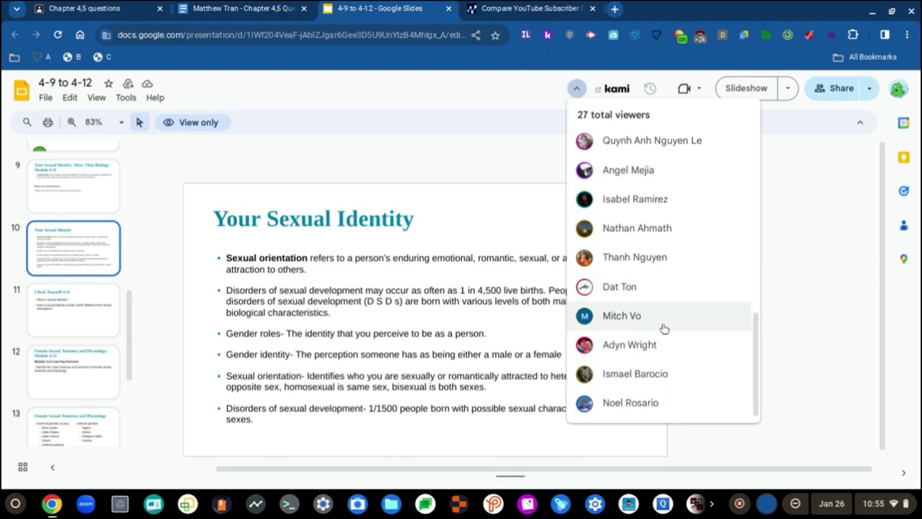
mouse_move(648, 324)
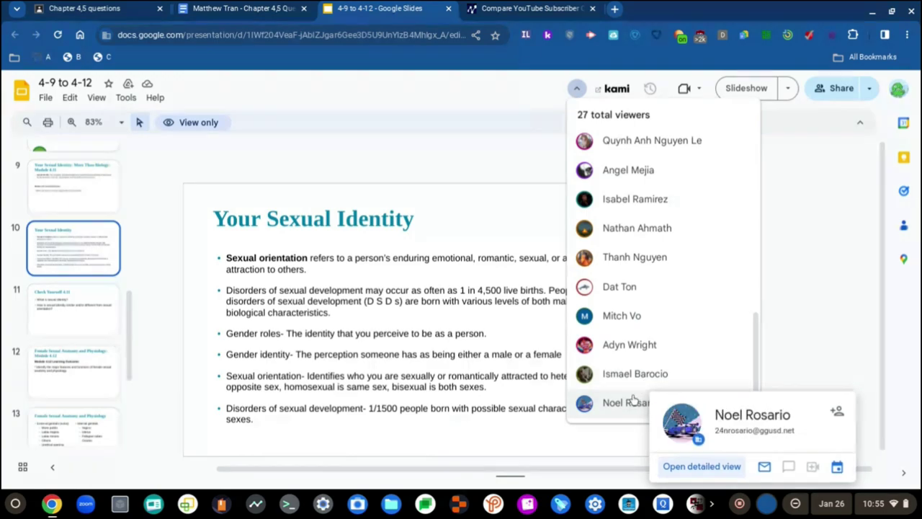
click(90, 306)
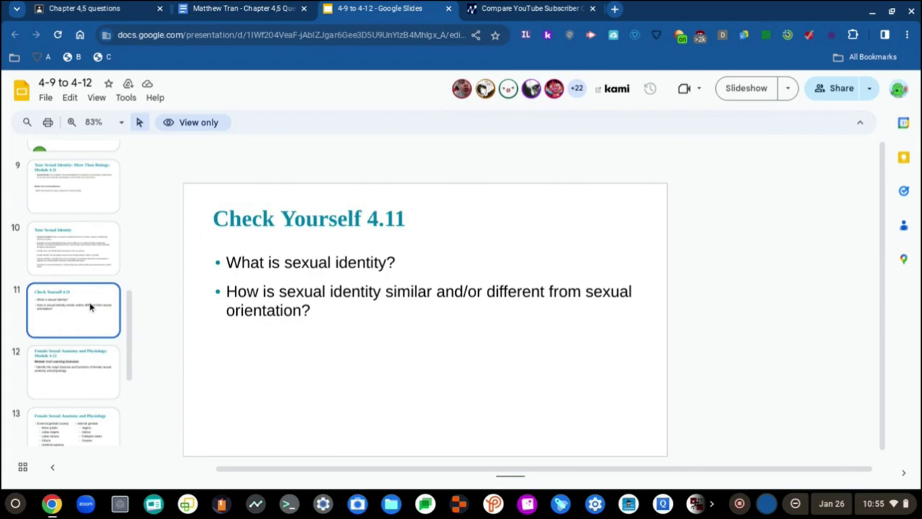
click(80, 367)
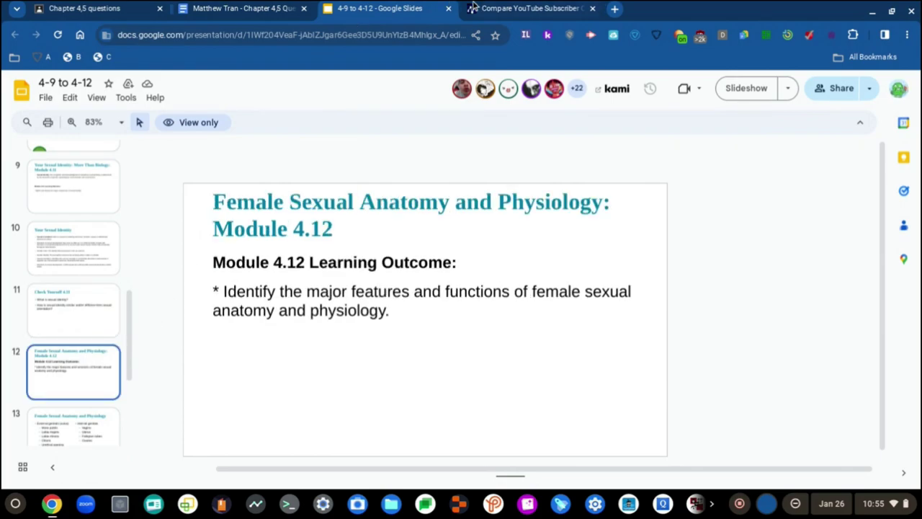
click(505, 9)
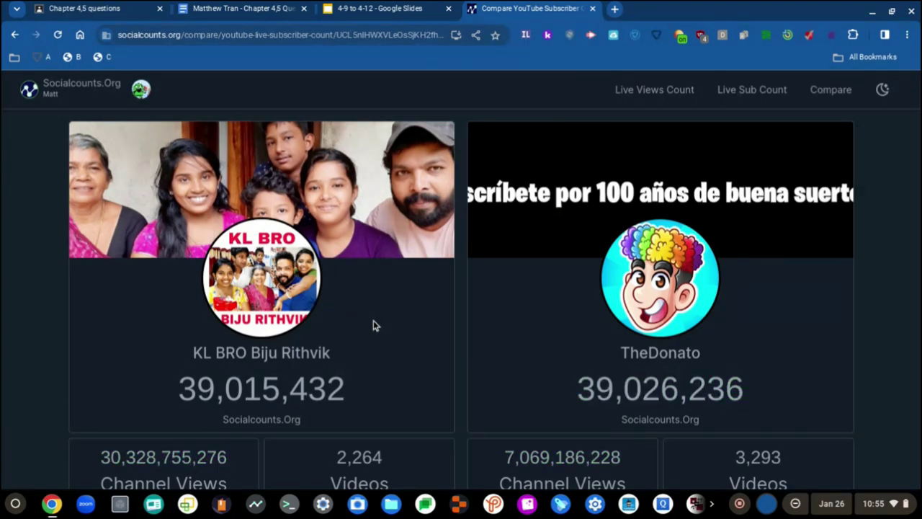
click(367, 6)
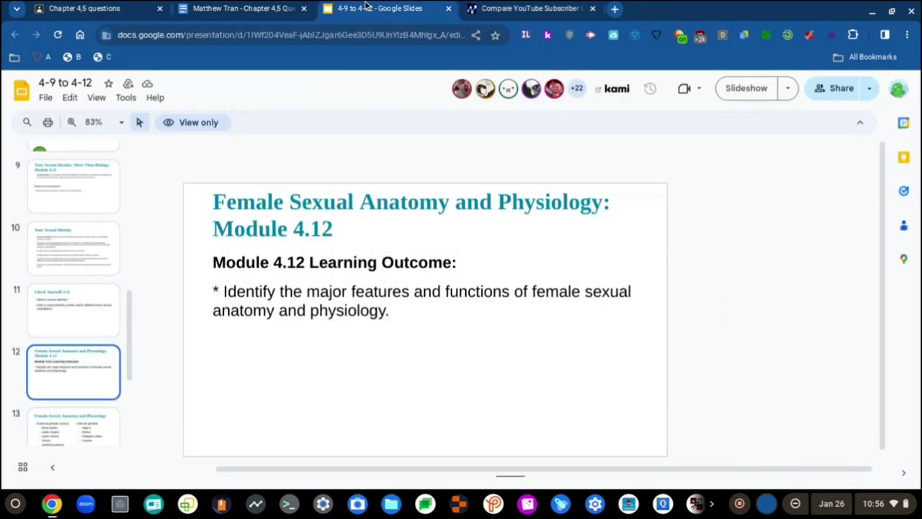
Step: Revisit the deck, viewing slides 10 (Your Sexual Identity), 9 (Module 4.11) and 8 (Check Yourself 4.10)
click(272, 6)
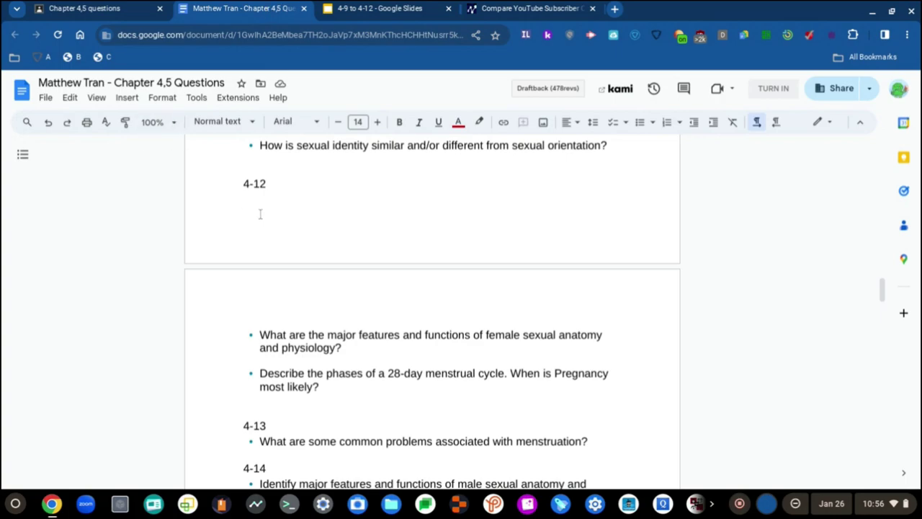
click(387, 7)
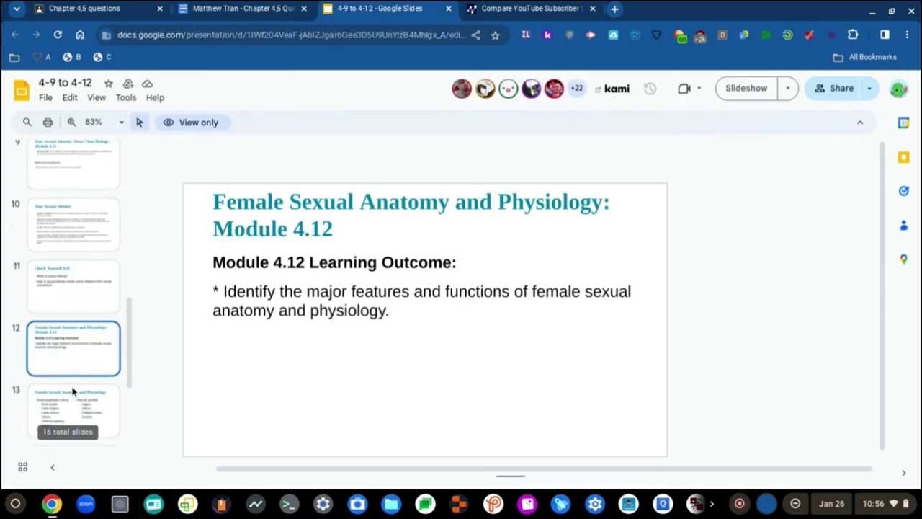
click(83, 246)
scroll(85, 248, up, 2)
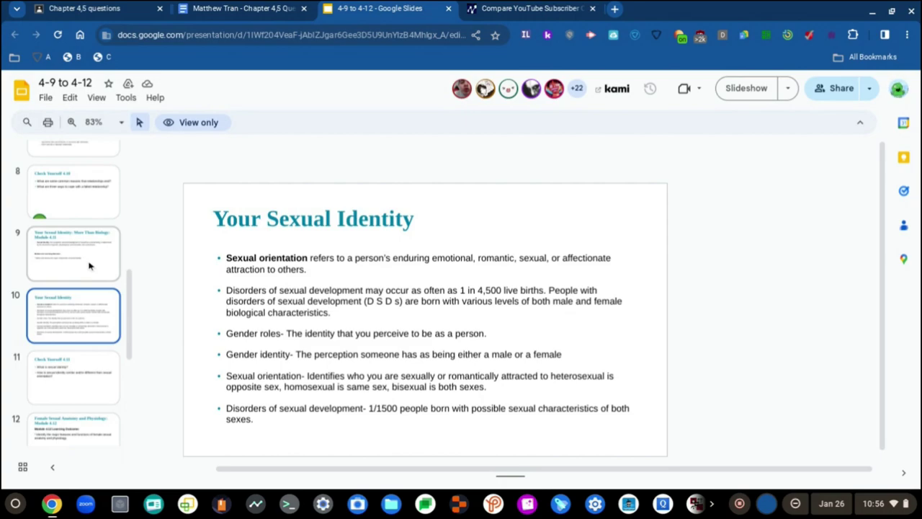
click(89, 266)
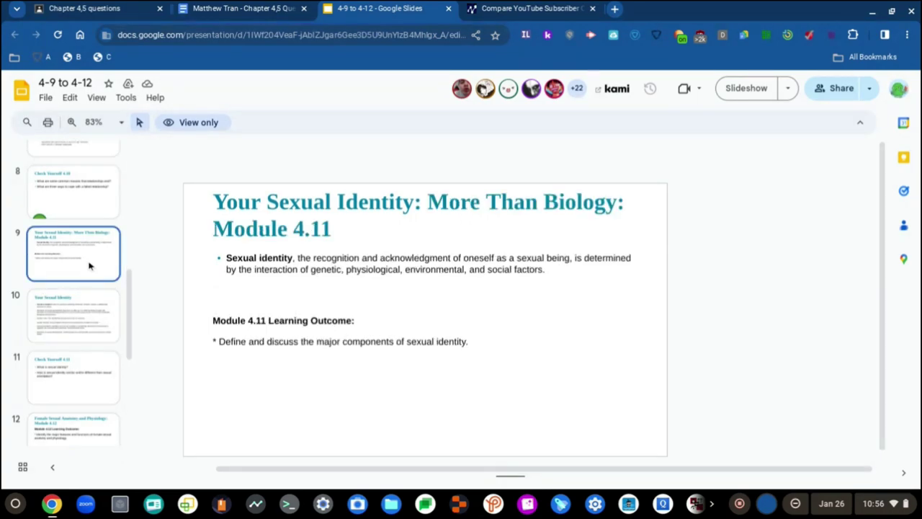
click(77, 181)
Step: Return to slide 9 and start an Ask owner to share request for the deck
click(76, 260)
click(822, 91)
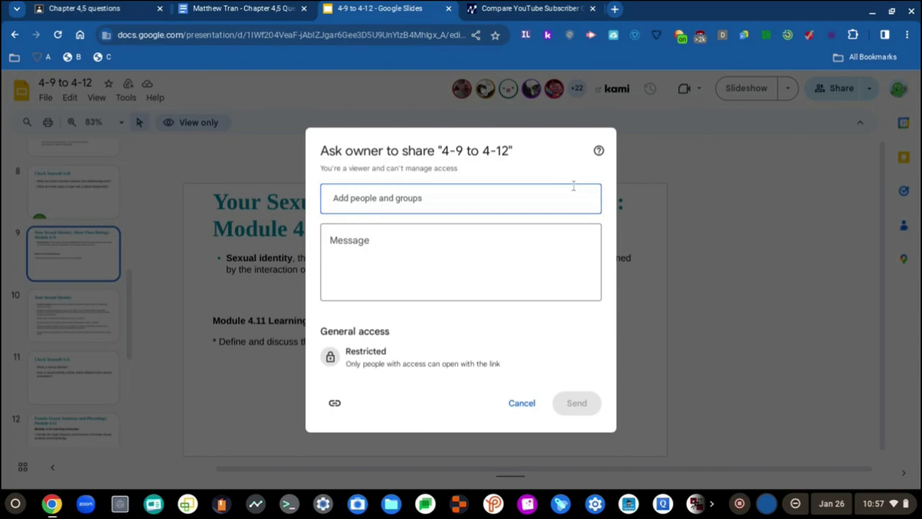
click(574, 187)
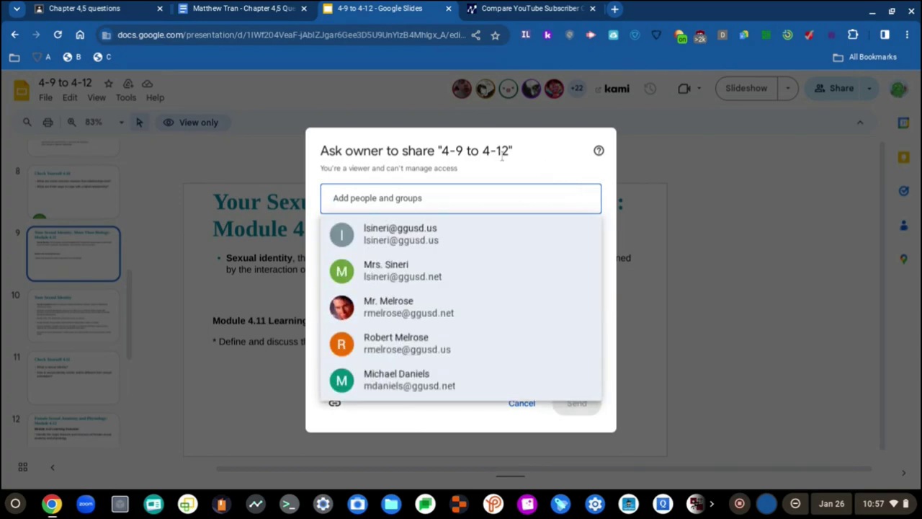
Step: Cancel the Ask owner to share request unsent and view slide 8, Check Yourself 4.10
key(Escape)
click(561, 228)
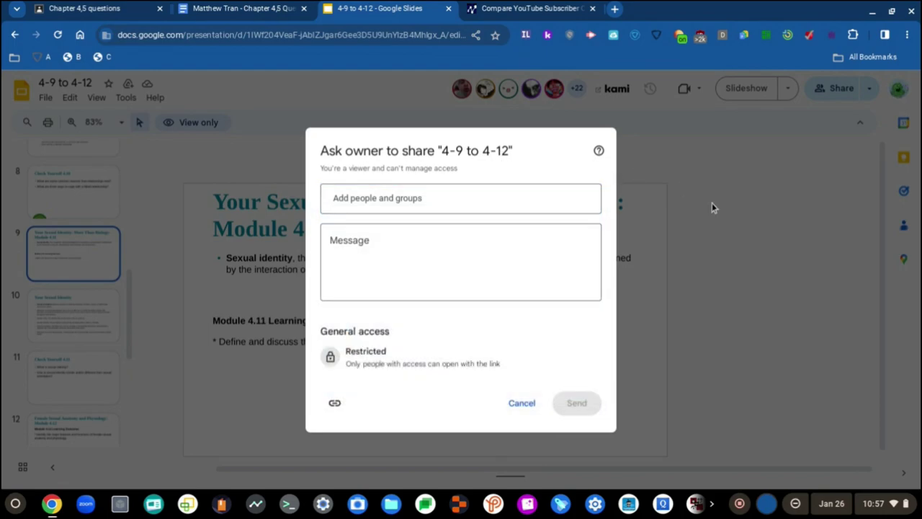
click(522, 403)
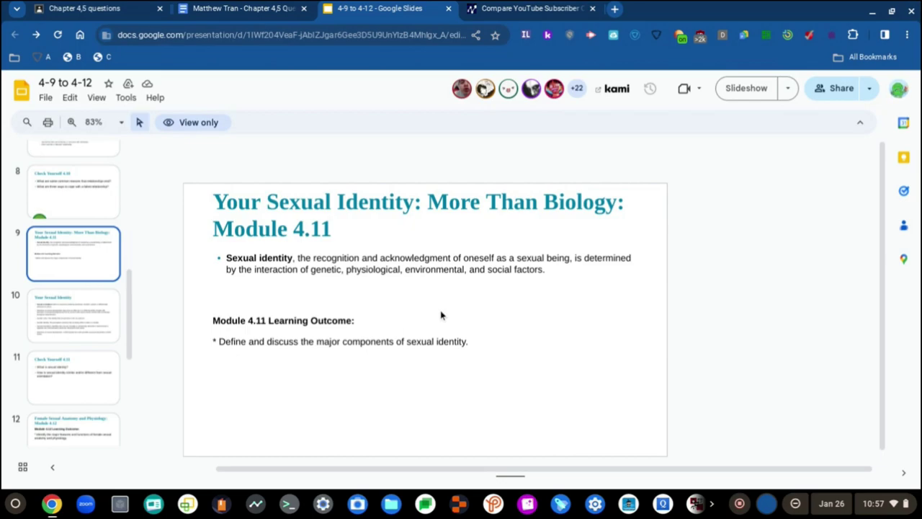
click(103, 194)
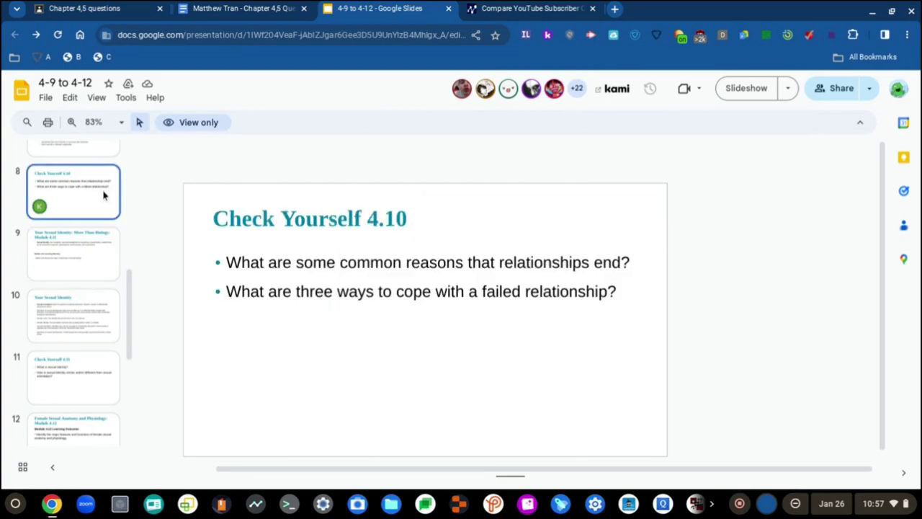
Step: Check the View only notice explaining why the deck can't be edited, then return to slide 9
click(198, 123)
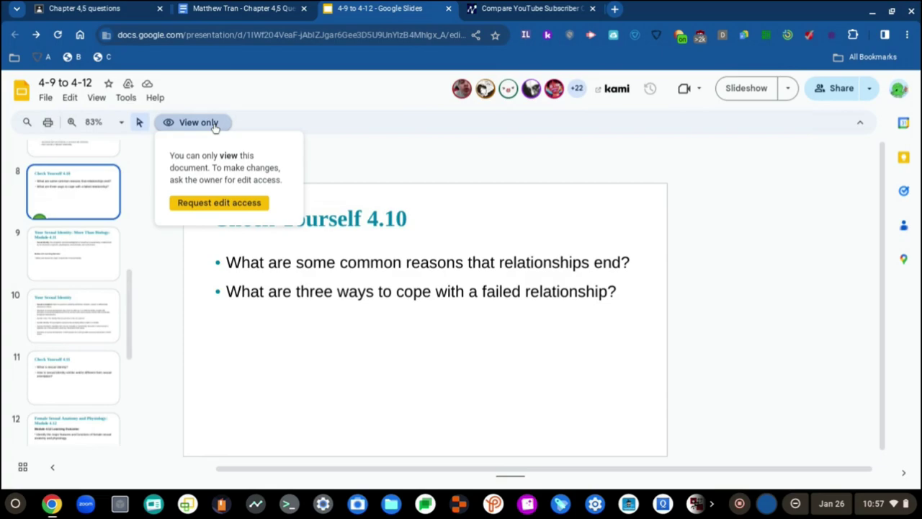
click(197, 123)
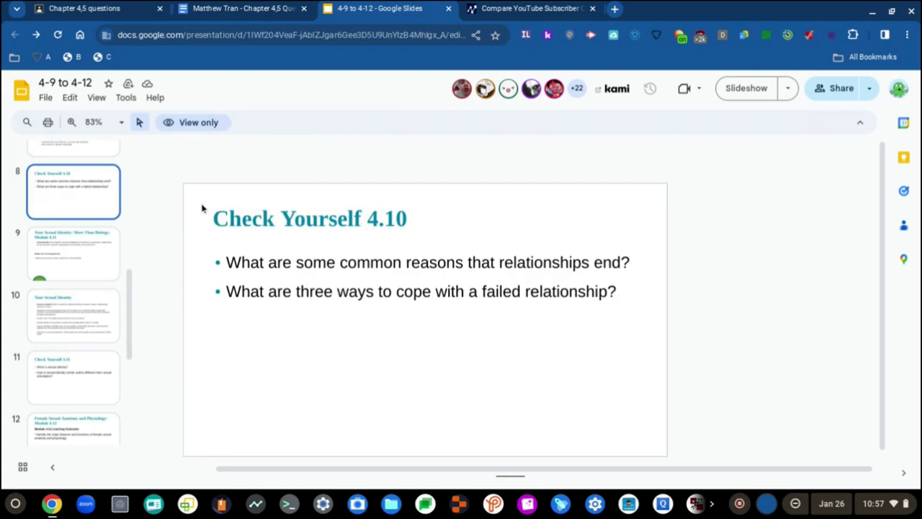
click(99, 277)
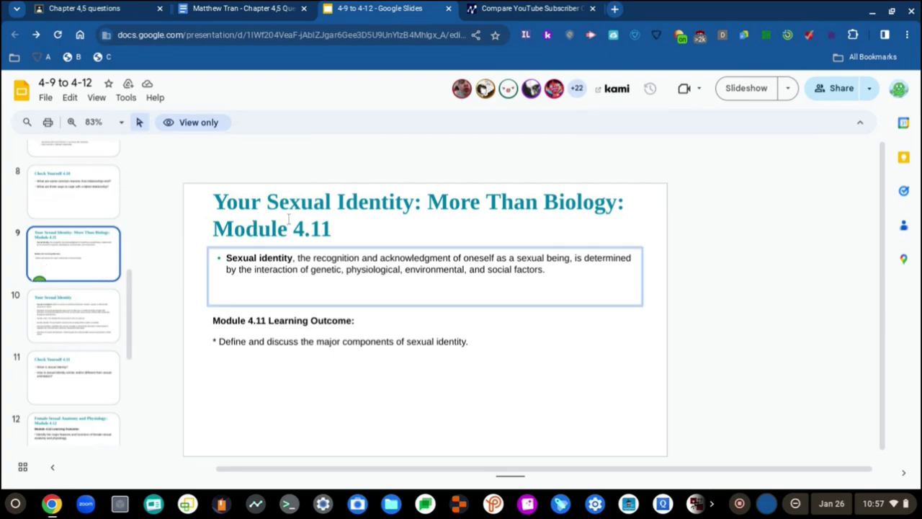
Step: Select slide 9's title and bullet text, then go back to the subscriber comparison
click(288, 219)
triple_click(273, 228)
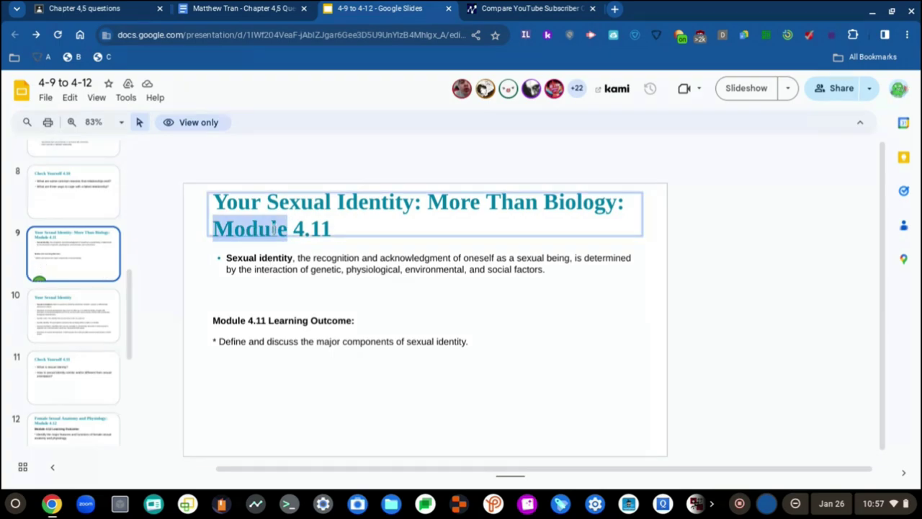
click(316, 303)
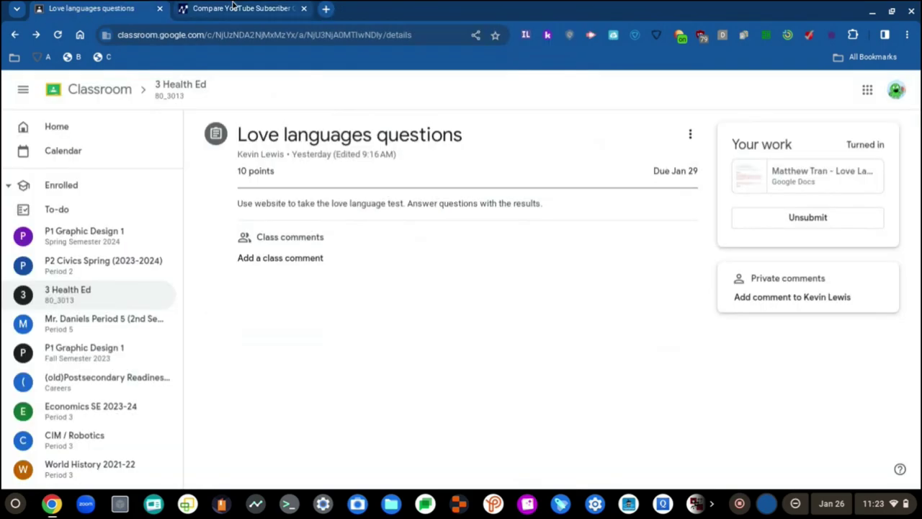
click(242, 8)
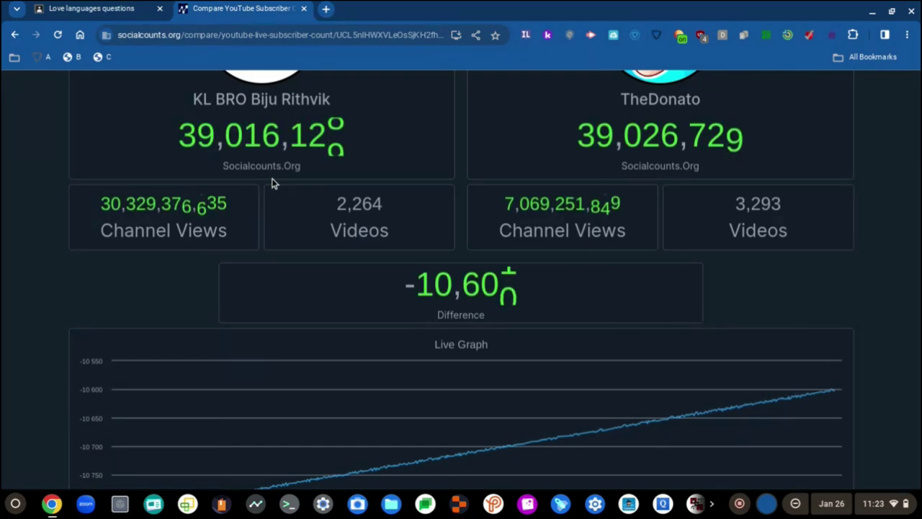
scroll(271, 183, up, 4)
Step: Scroll through the KL BRO Biju Rithvik versus TheDonato stats and Live Graph, ending back at the top
scroll(414, 227, down, 9)
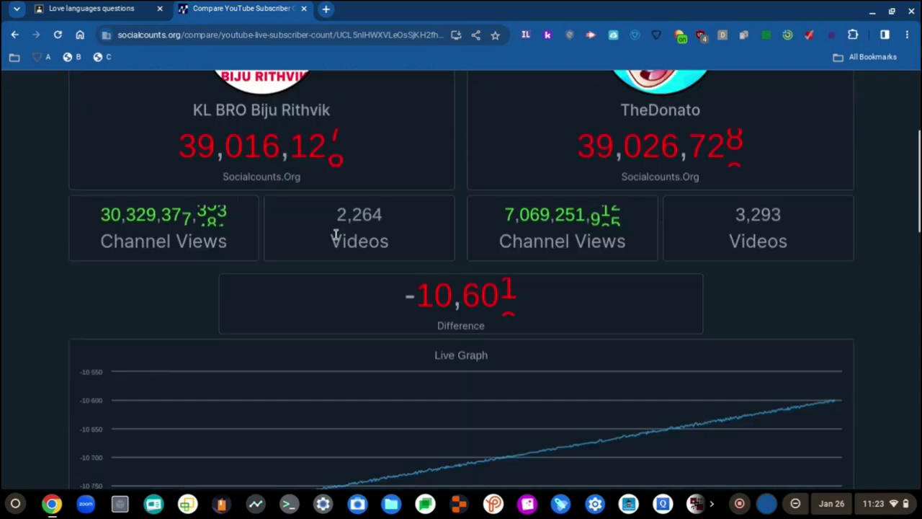
scroll(336, 232, up, 6)
scroll(336, 233, up, 2)
scroll(336, 231, down, 3)
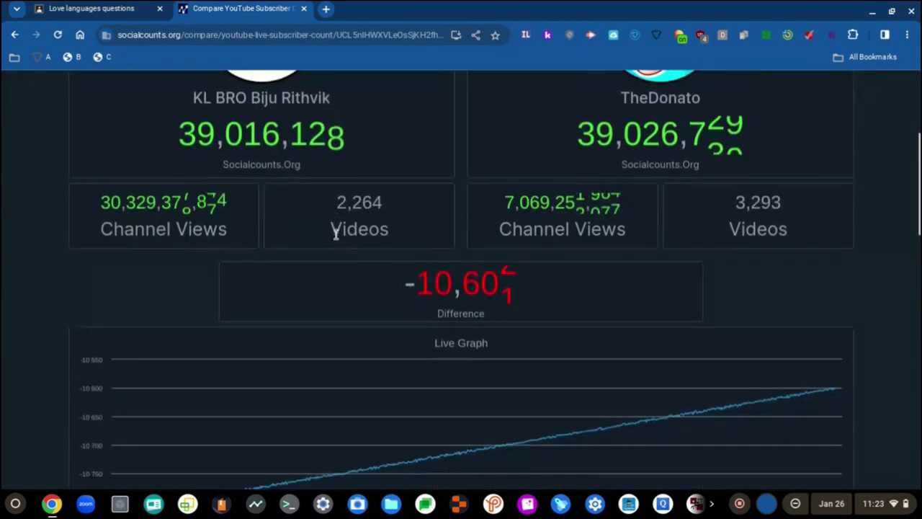
scroll(377, 249, up, 1)
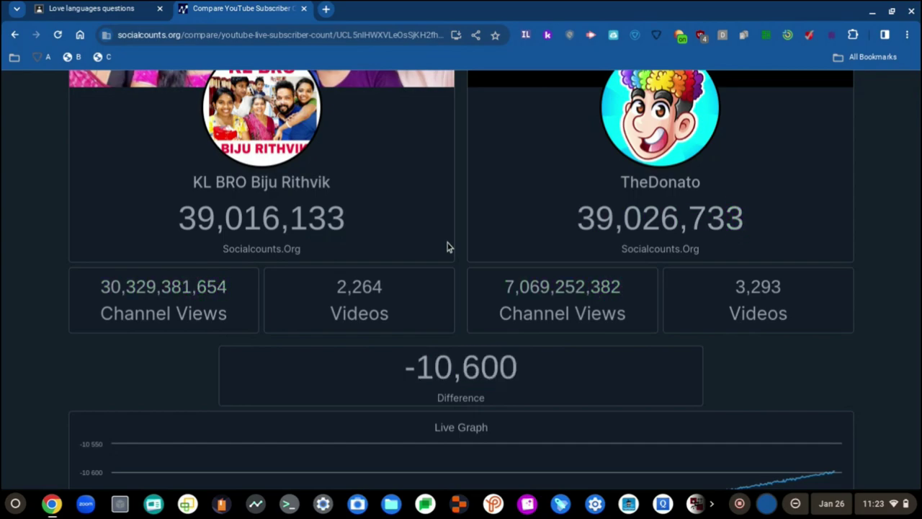
scroll(447, 247, down, 3)
mouse_move(117, 401)
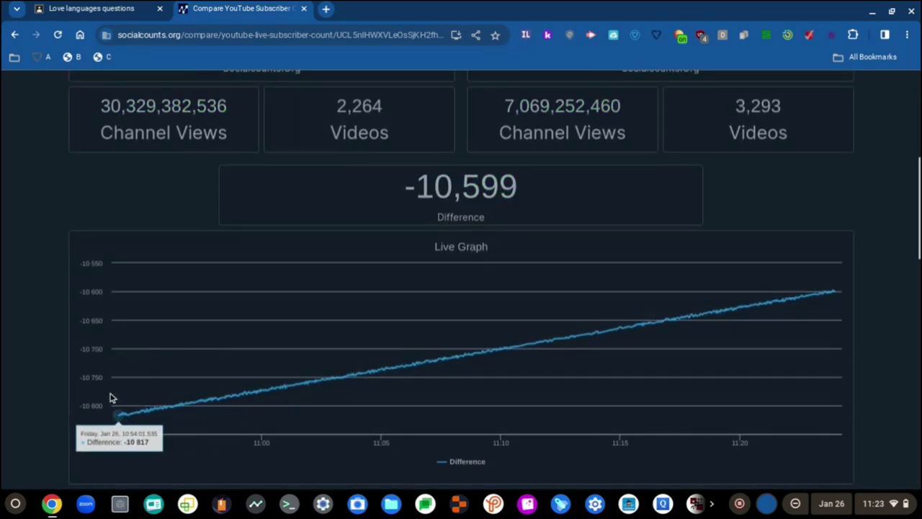
scroll(611, 294, up, 5)
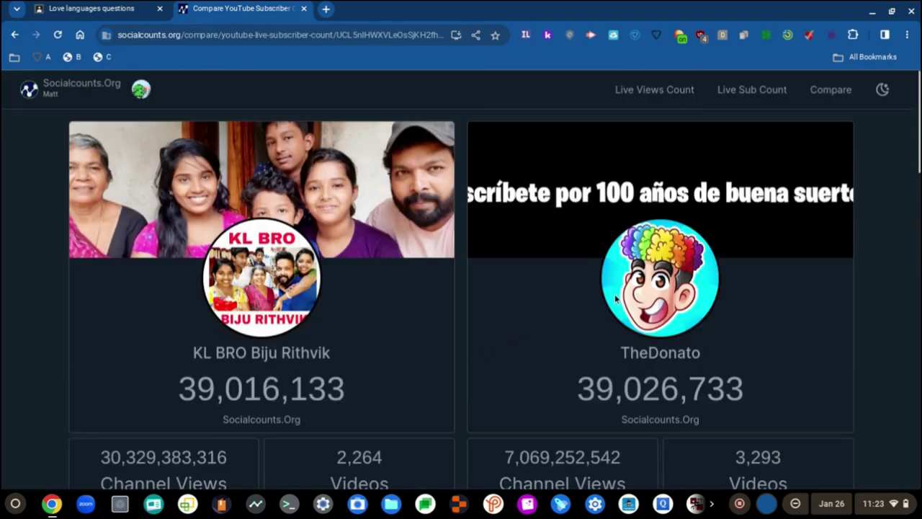
scroll(492, 261, down, 2)
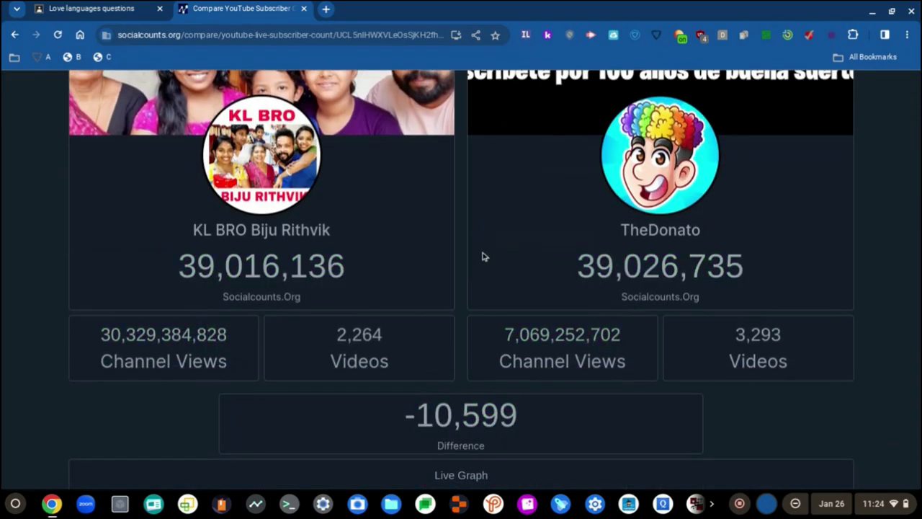
scroll(484, 257, down, 5)
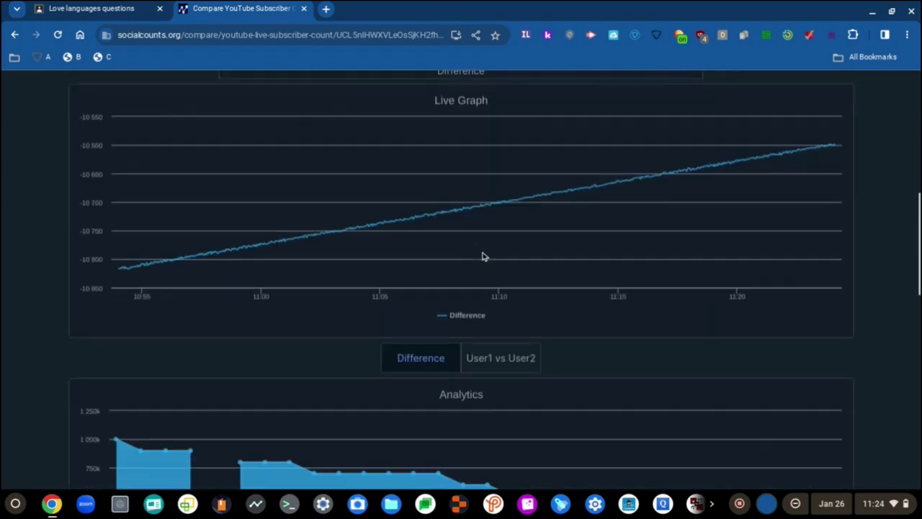
mouse_move(189, 206)
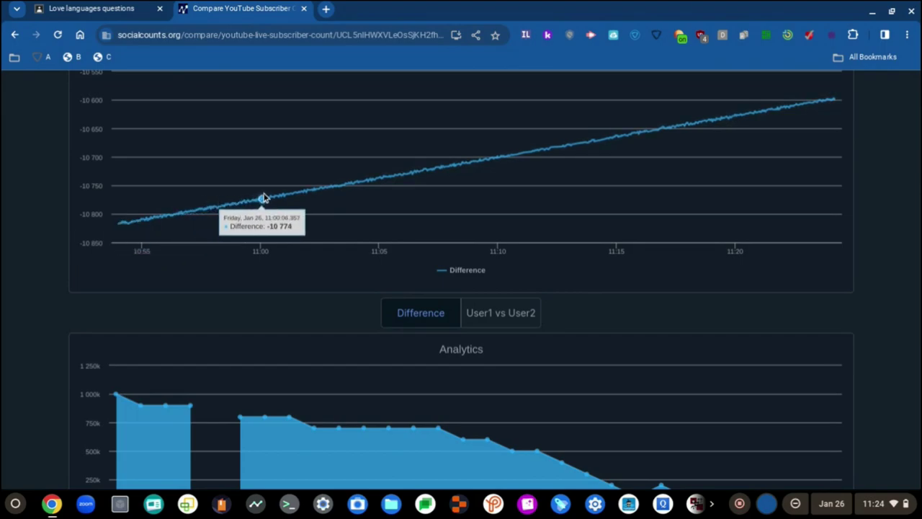
scroll(796, 216, up, 1)
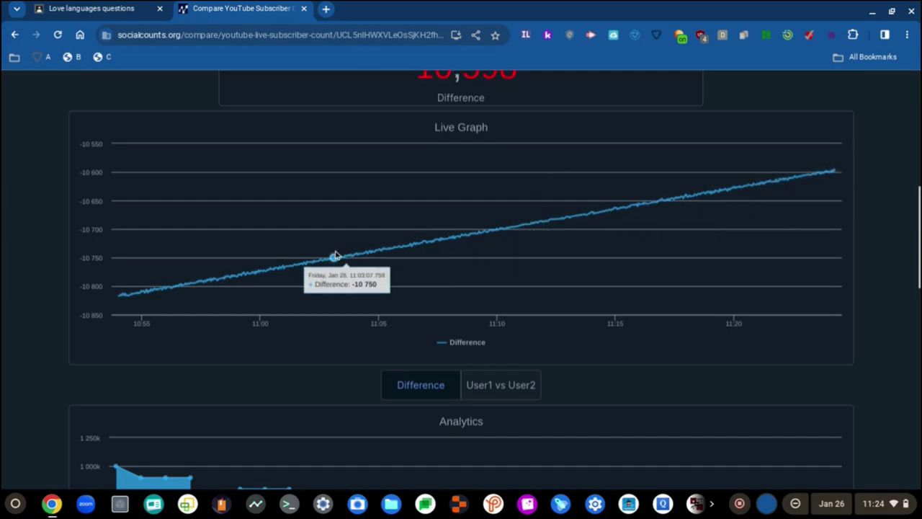
scroll(336, 255, up, 5)
scroll(476, 272, up, 2)
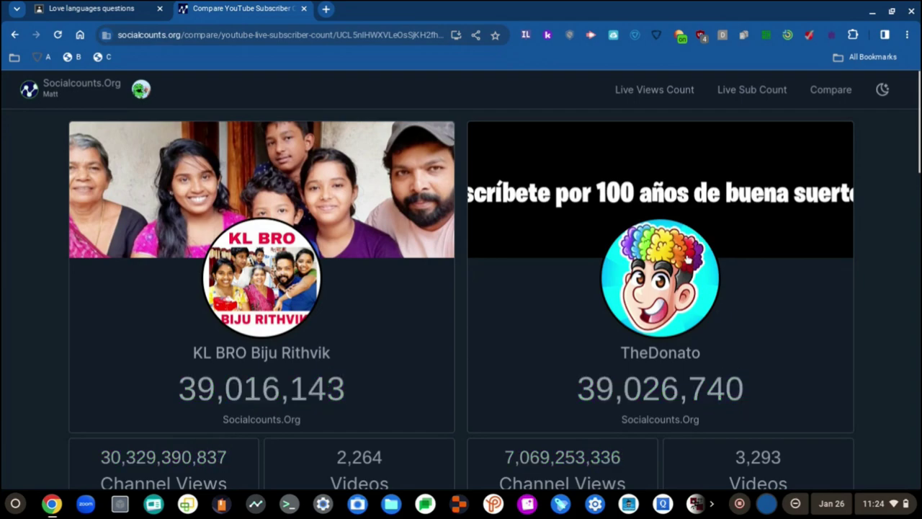
scroll(421, 252, down, 1)
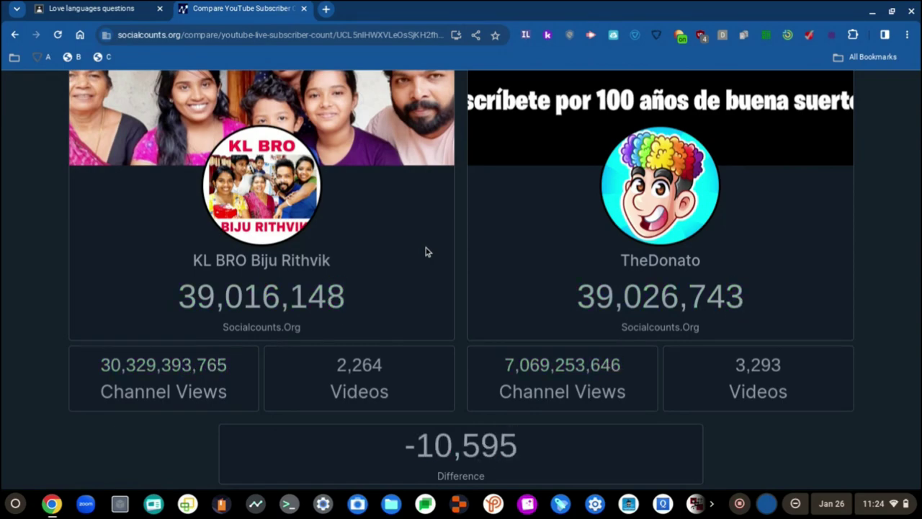
Step: Scroll through the two channels' comparison stats and Live Graph
scroll(425, 251, down, 2)
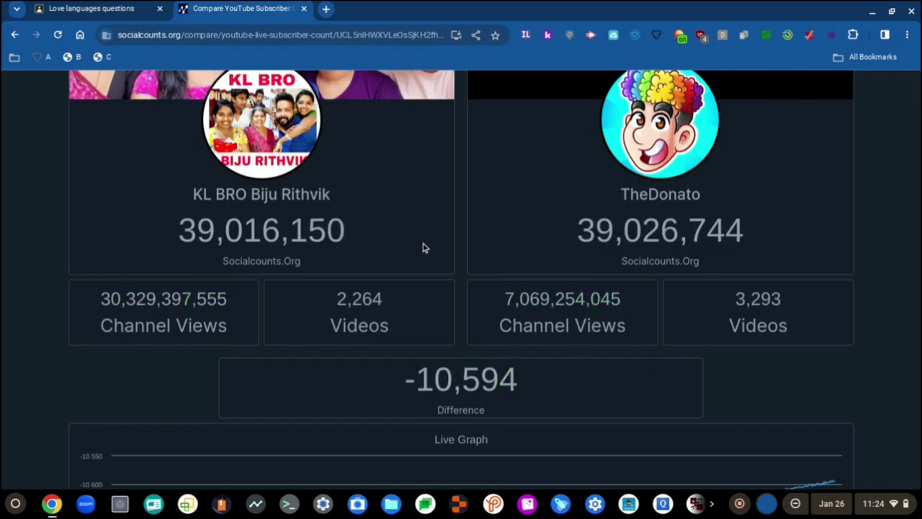
scroll(423, 247, down, 4)
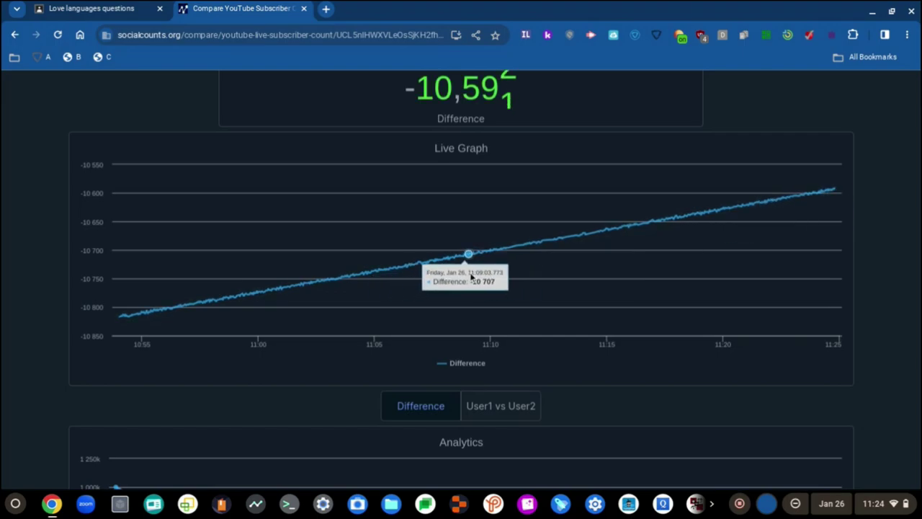
scroll(471, 278, up, 2)
scroll(471, 279, up, 2)
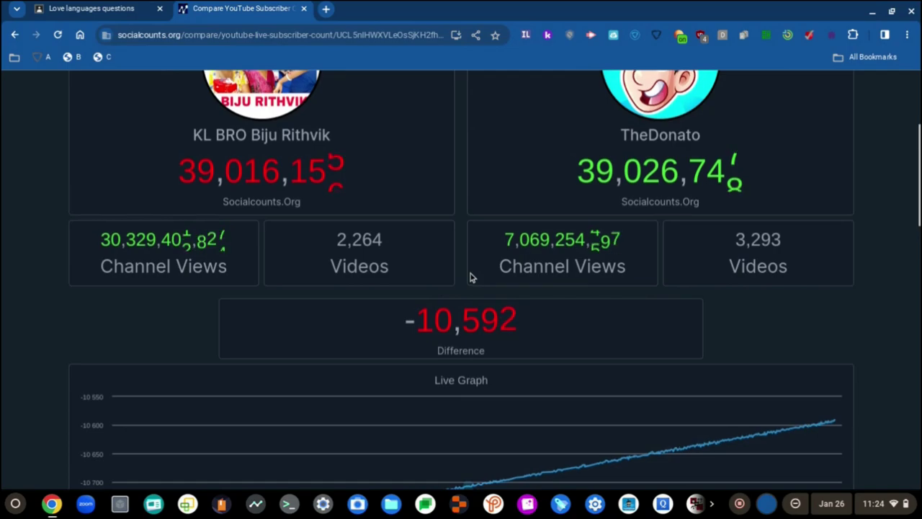
scroll(471, 278, down, 1)
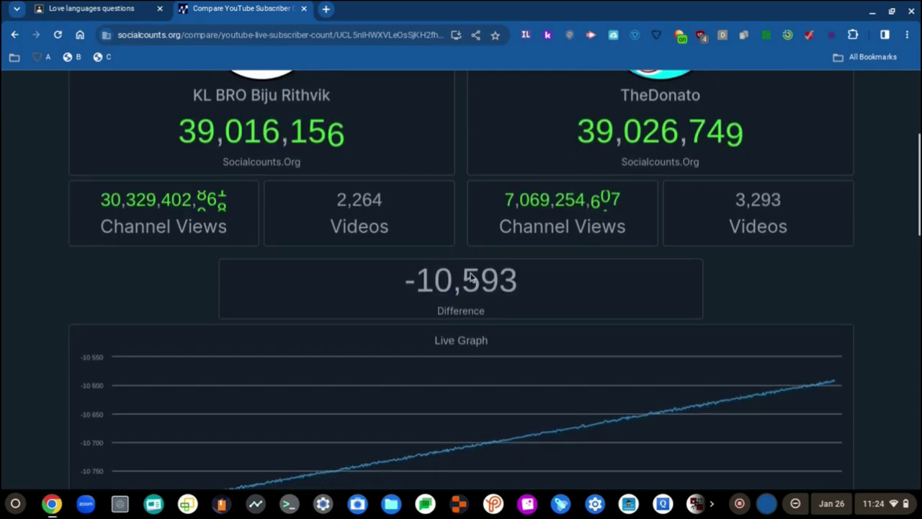
scroll(469, 278, down, 1)
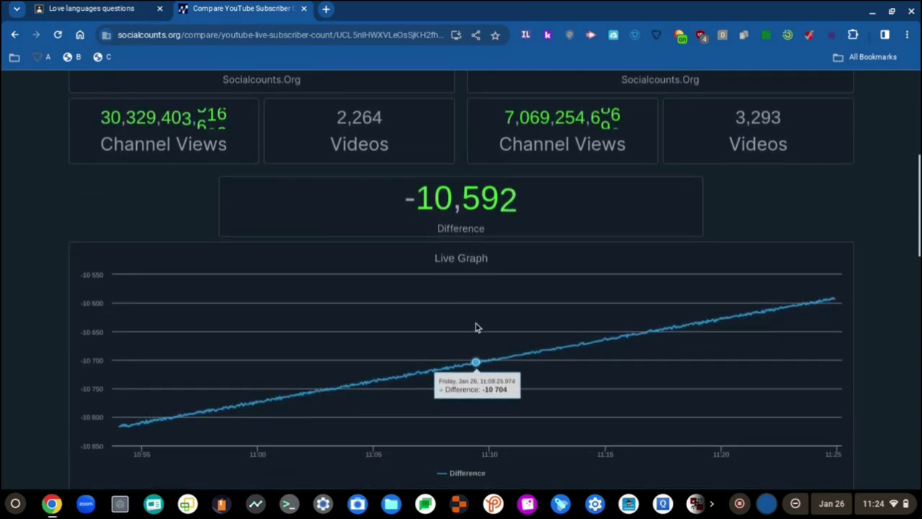
scroll(448, 291, up, 4)
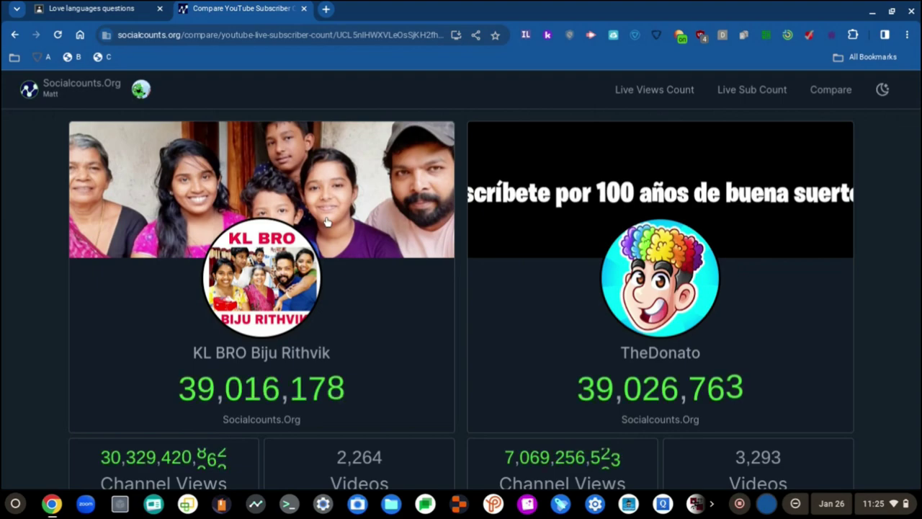
Step: Check the Live Graph once more, then switch to the Love languages questions assignment
scroll(363, 257, down, 4)
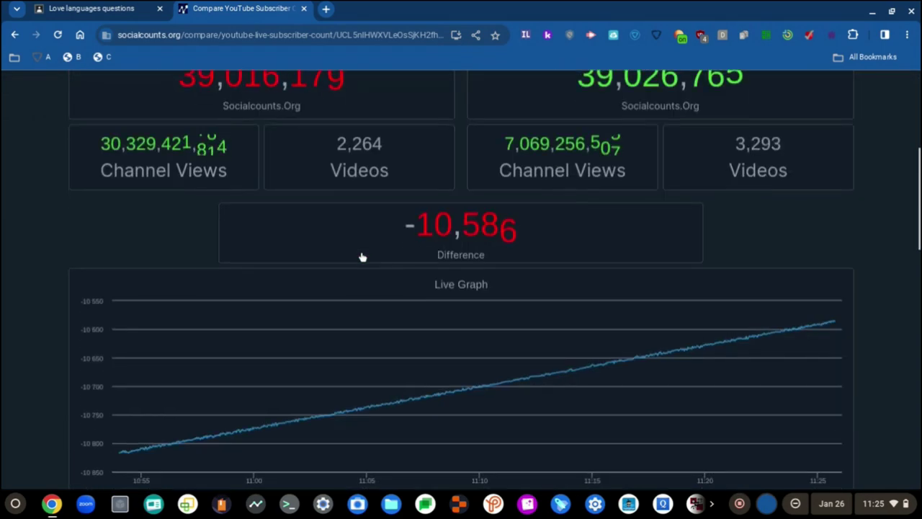
mouse_move(480, 358)
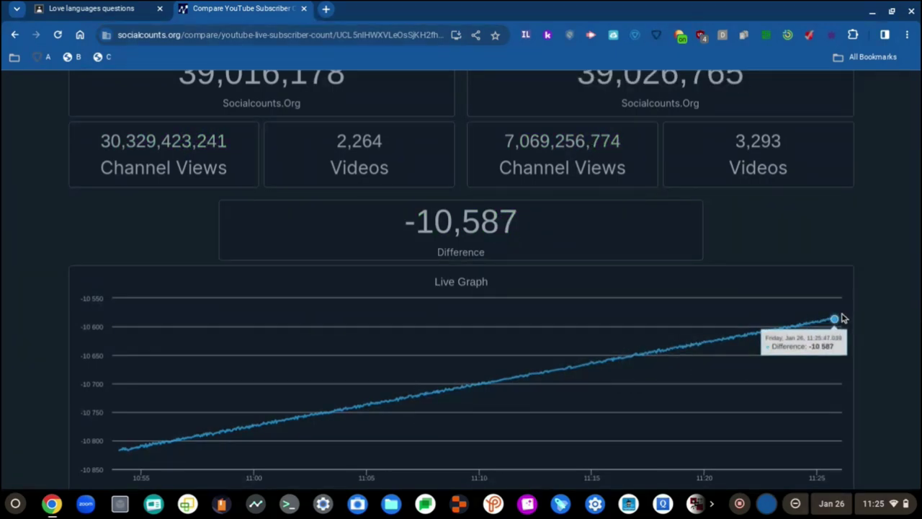
scroll(439, 377, down, 1)
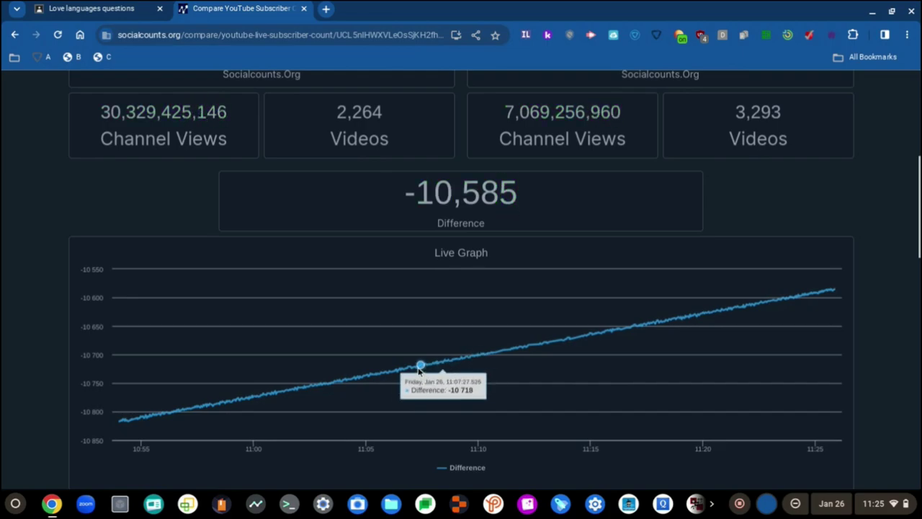
scroll(403, 372, up, 5)
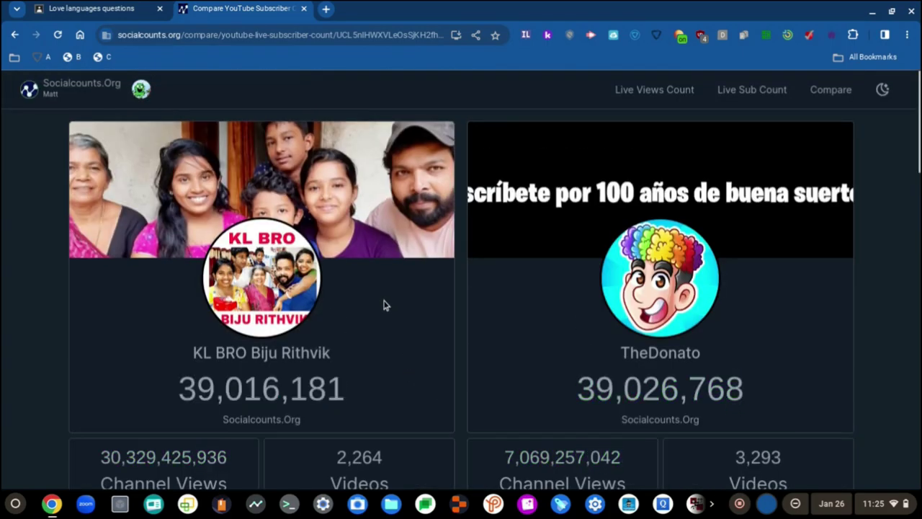
scroll(380, 304, down, 1)
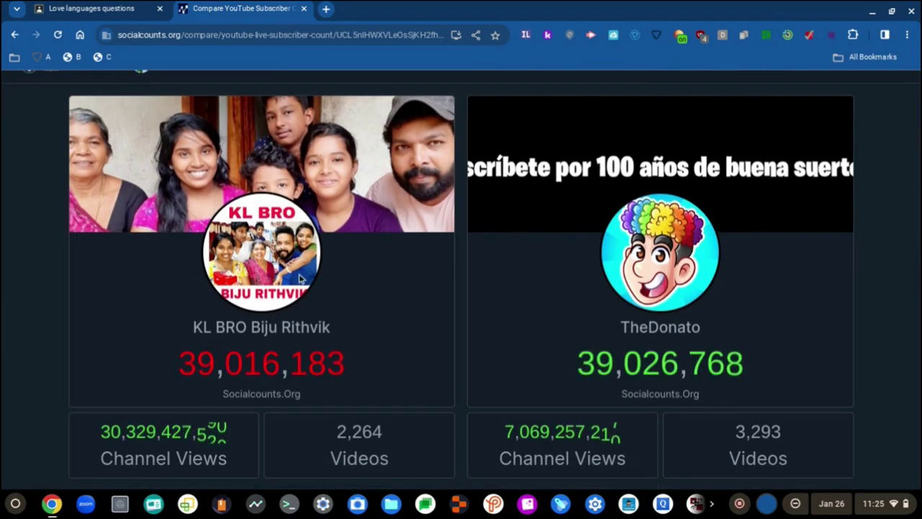
click(113, 7)
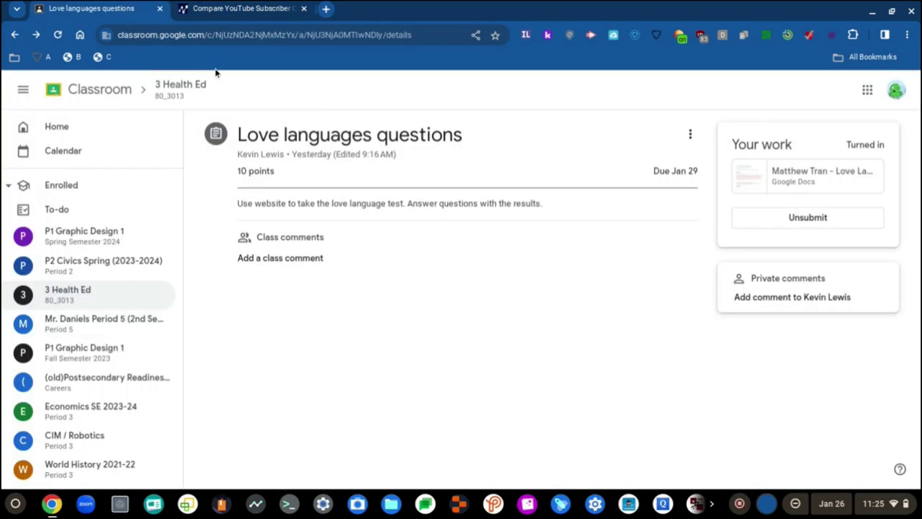
Step: Look through the 3 Health Ed stream, Classwork and People pages, then return to the comparison
click(193, 87)
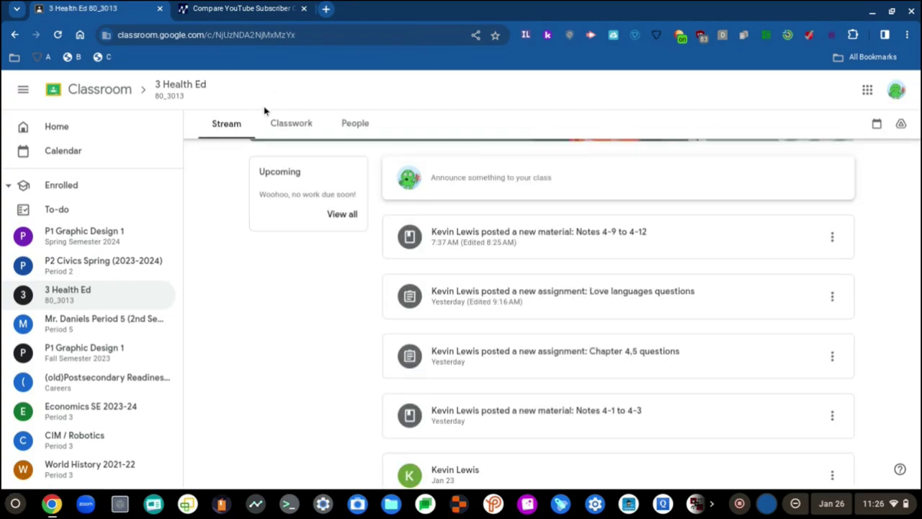
click(291, 124)
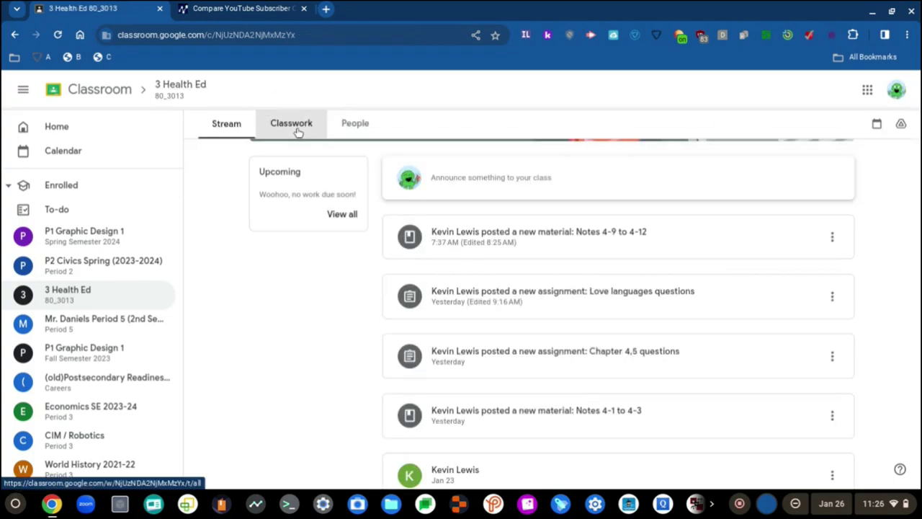
click(343, 123)
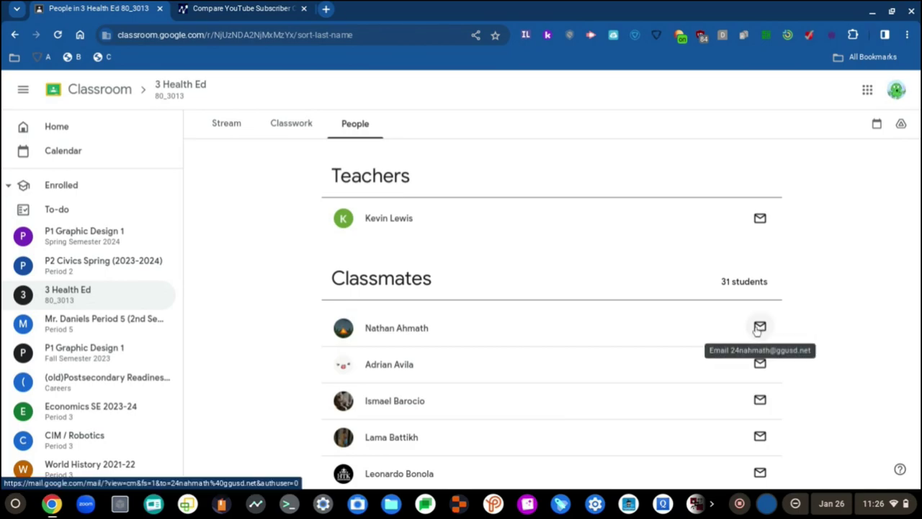
click(276, 127)
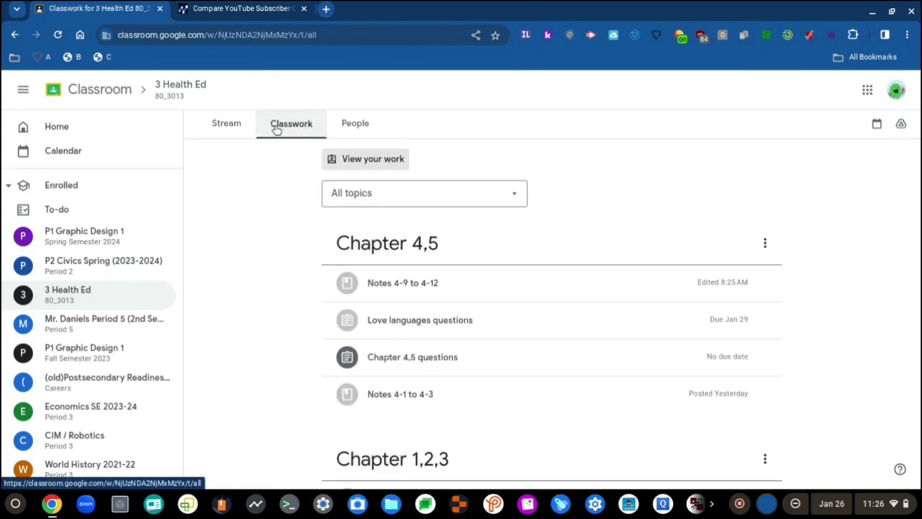
click(286, 8)
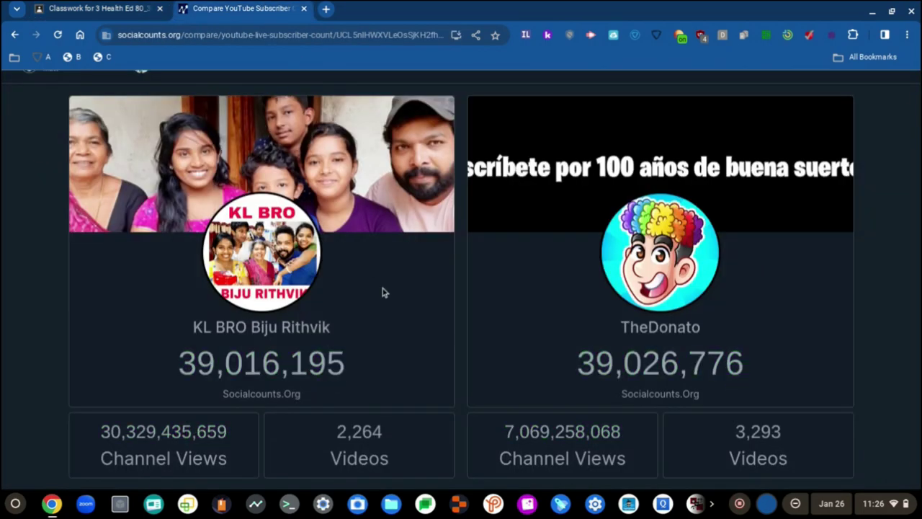
scroll(381, 292, down, 1)
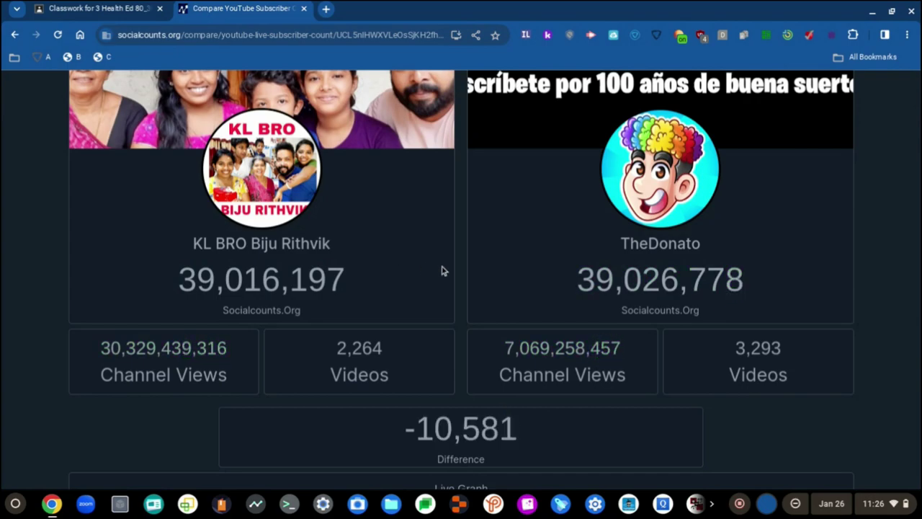
scroll(454, 270, up, 2)
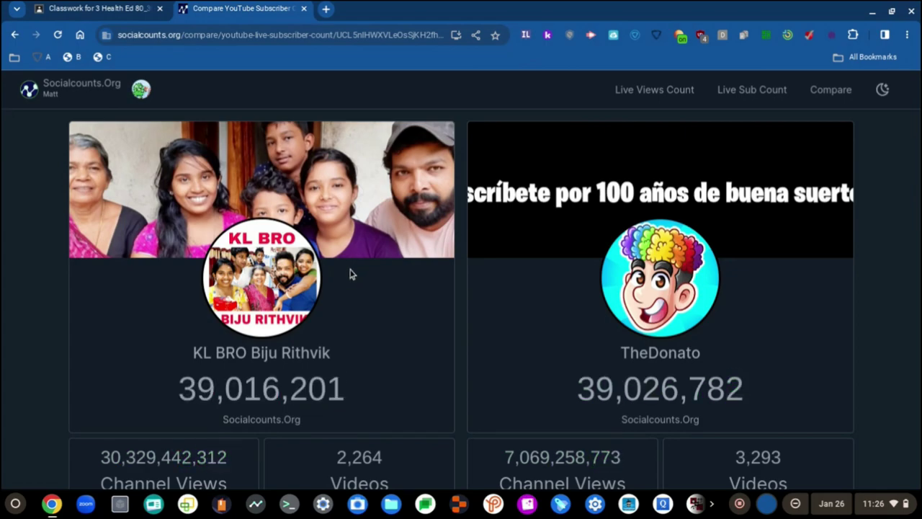
scroll(360, 274, down, 2)
scroll(369, 274, down, 3)
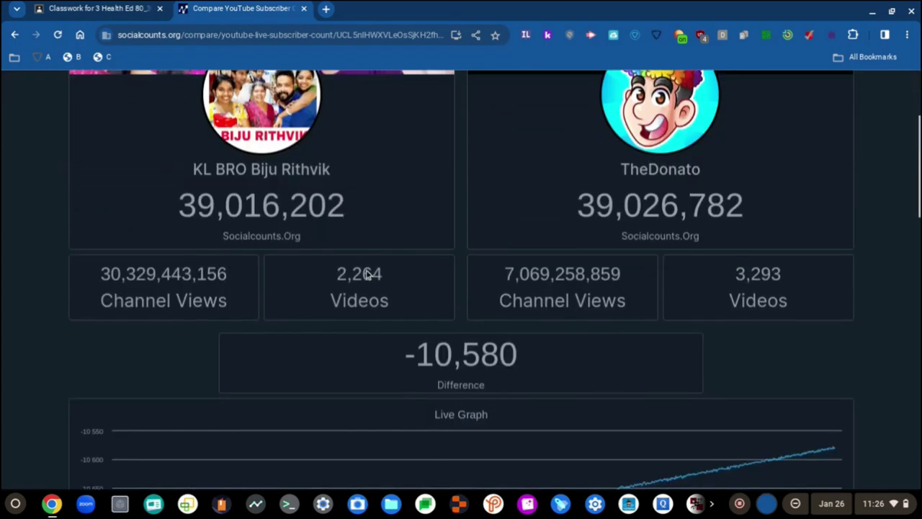
scroll(379, 271, down, 3)
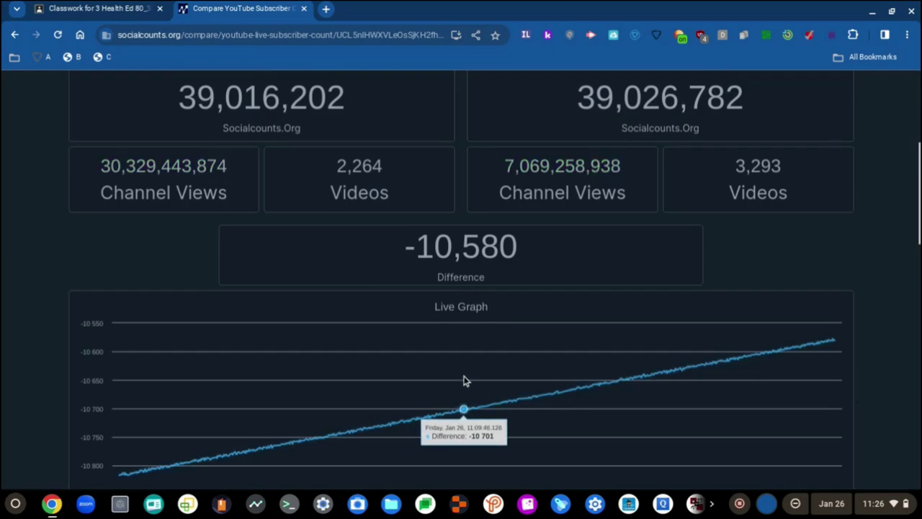
scroll(361, 395, down, 3)
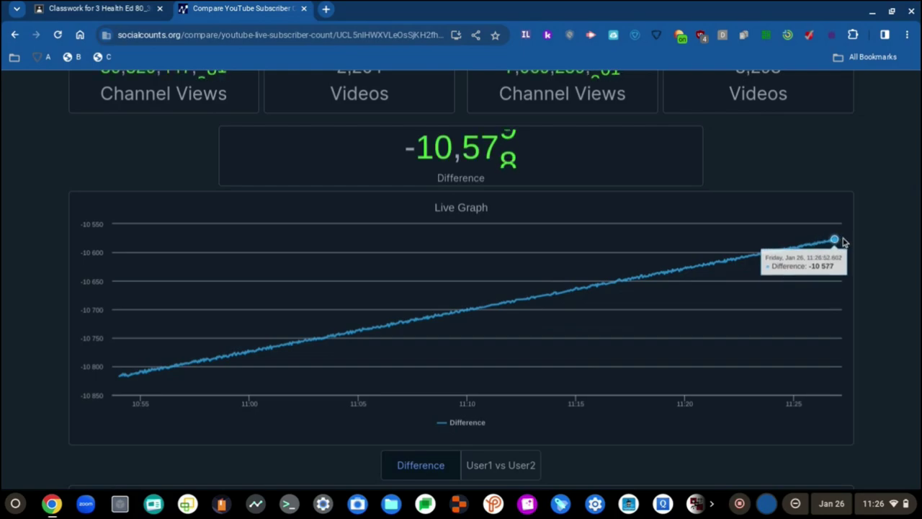
scroll(845, 242, up, 5)
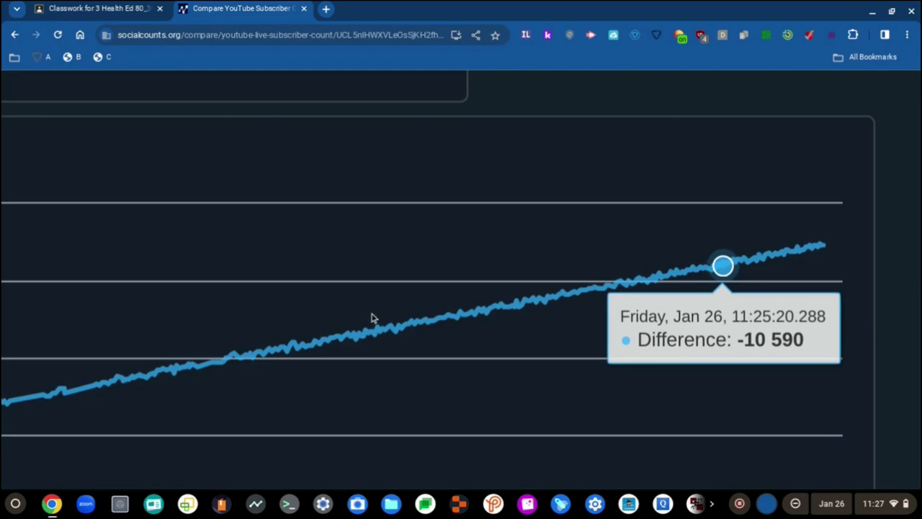
key(ctrl+0)
scroll(452, 306, up, 5)
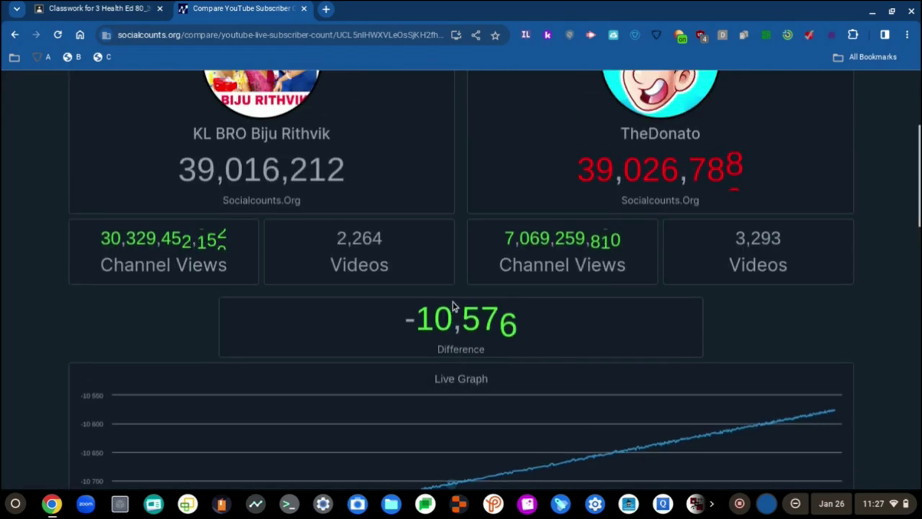
scroll(453, 306, down, 1)
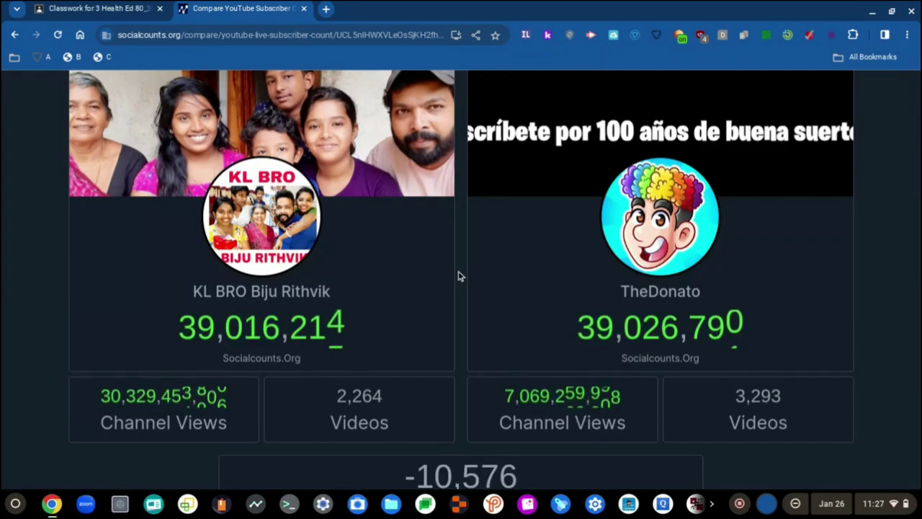
scroll(459, 276, down, 4)
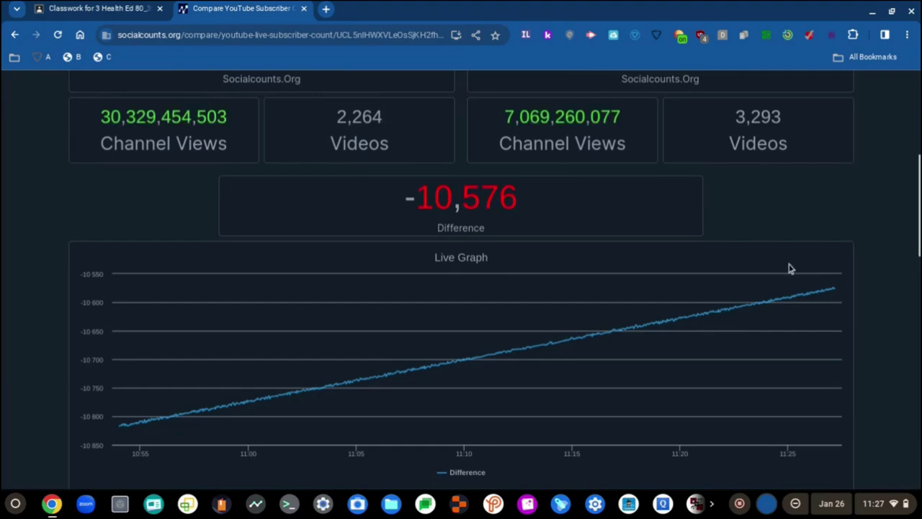
mouse_move(833, 285)
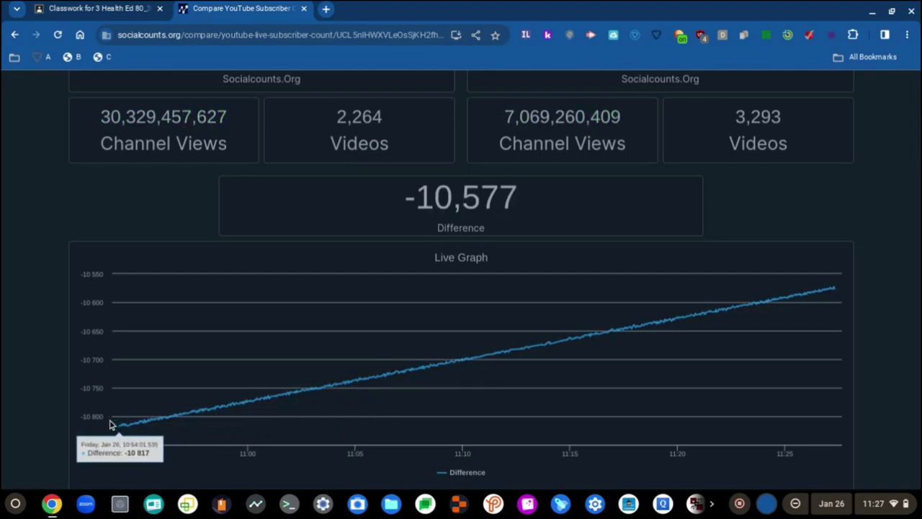
scroll(17, 422, up, 5)
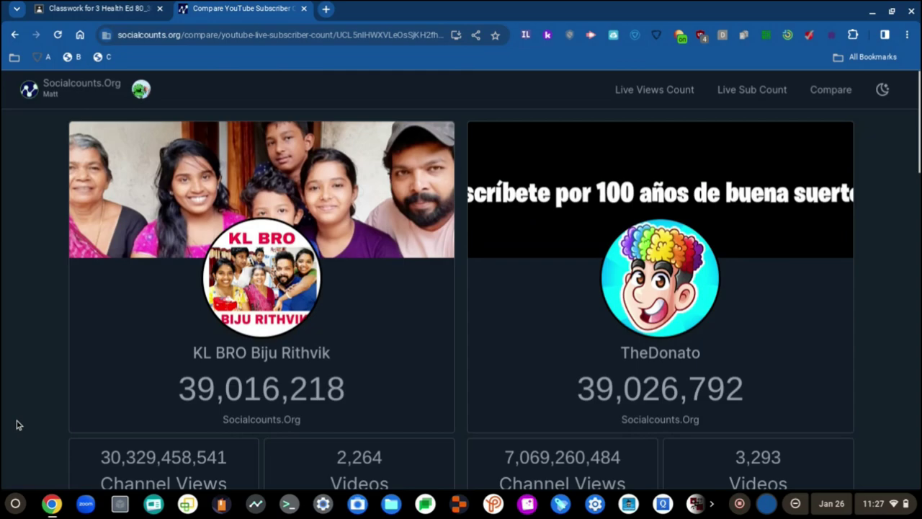
scroll(36, 396, down, 3)
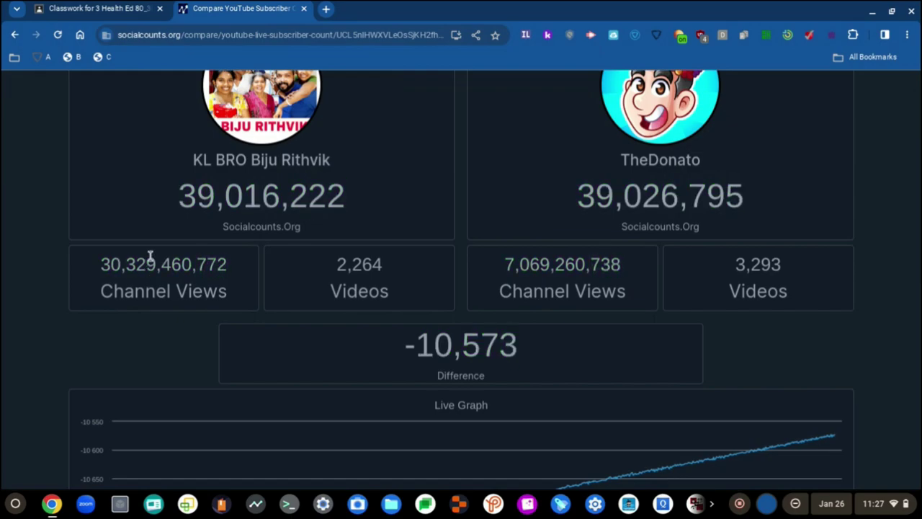
scroll(150, 258, down, 1)
scroll(150, 257, up, 1)
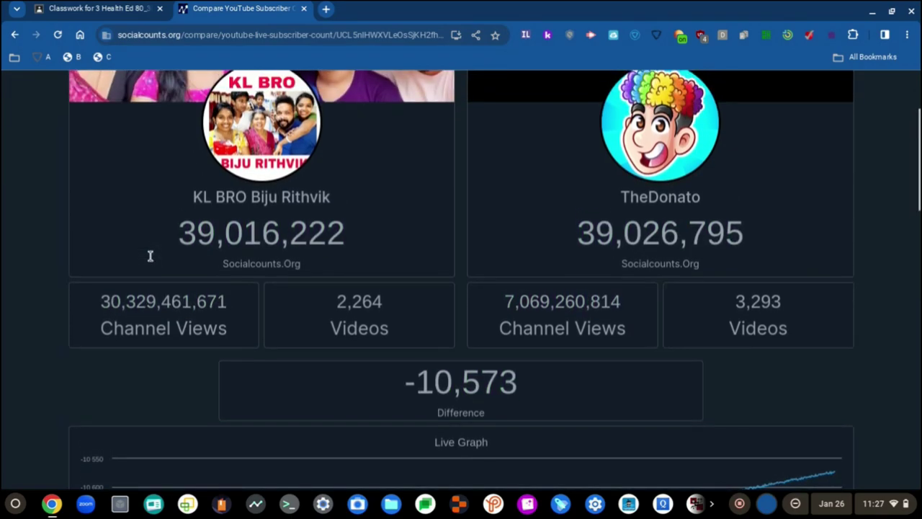
scroll(150, 256, down, 1)
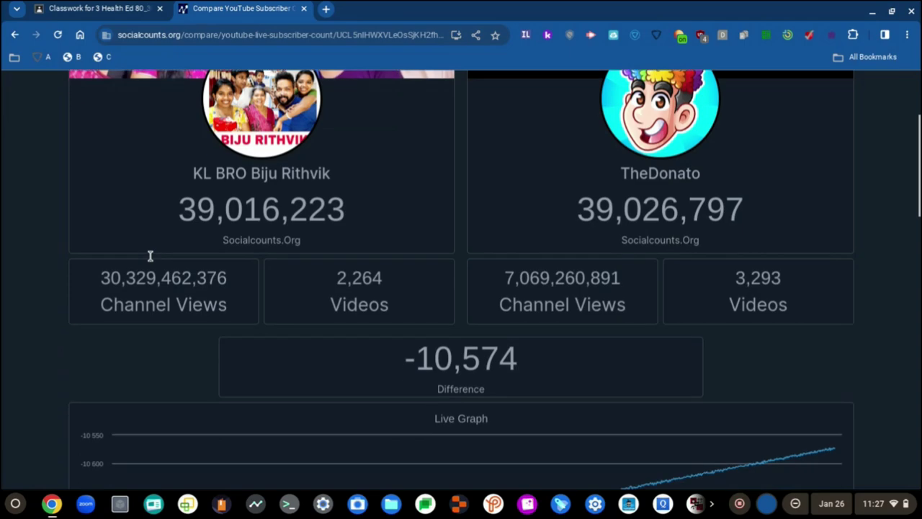
scroll(150, 255, down, 3)
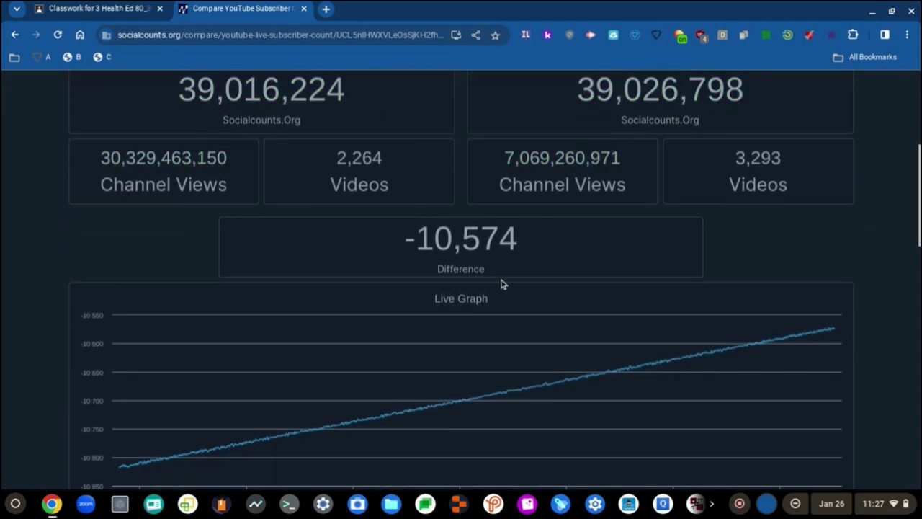
scroll(548, 367, up, 4)
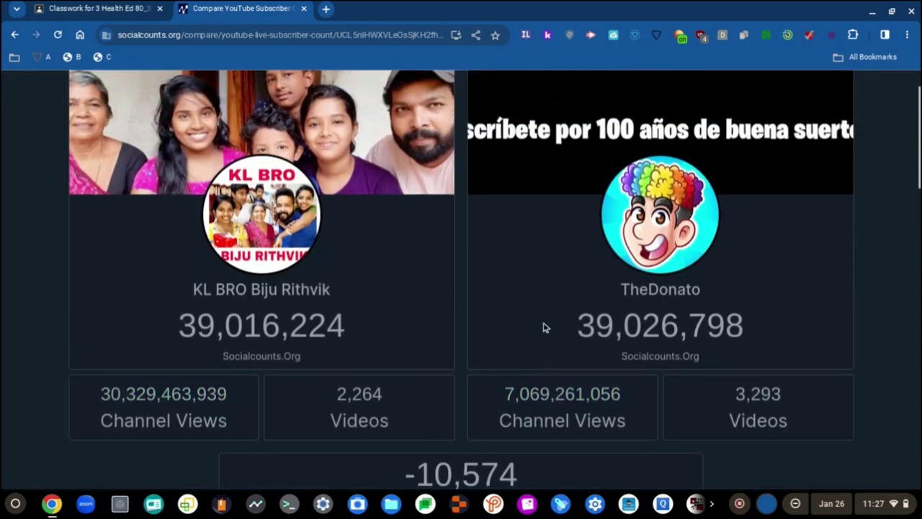
scroll(545, 328, down, 3)
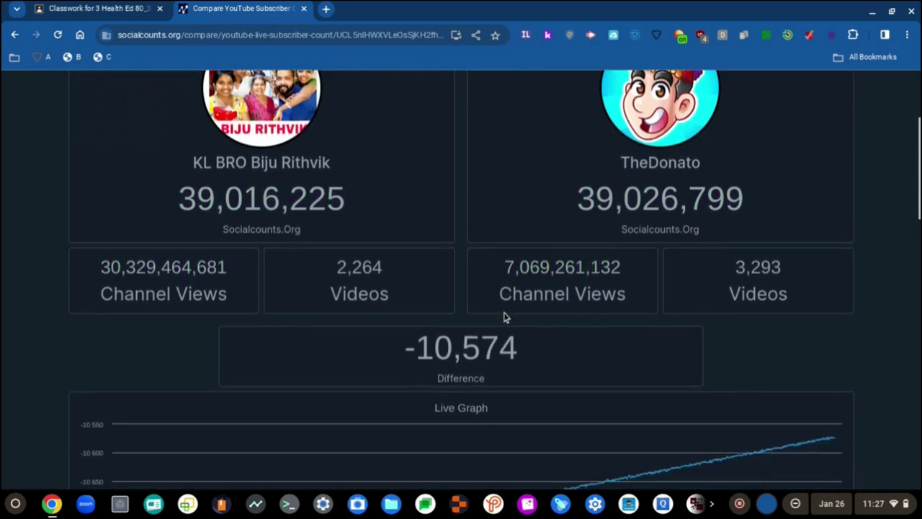
scroll(504, 317, up, 5)
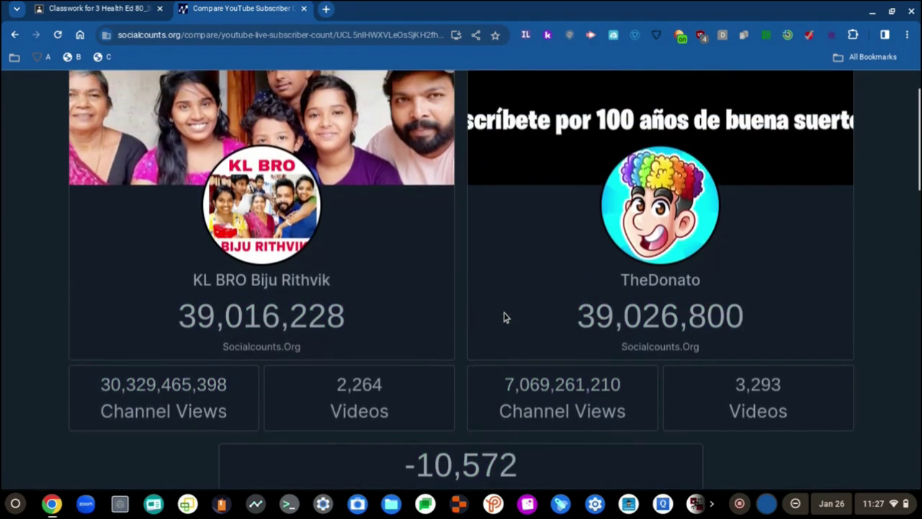
scroll(504, 316, down, 4)
scroll(504, 317, down, 3)
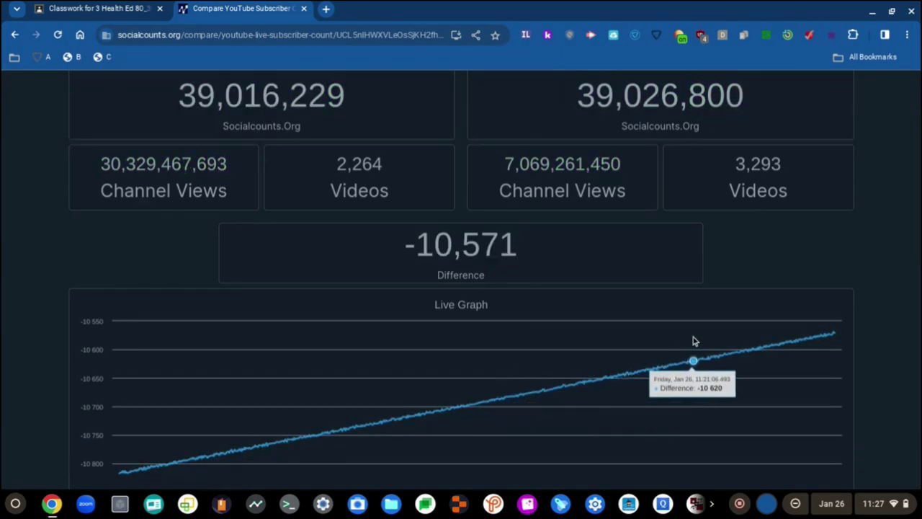
key(ctrl+plus)
key(ctrl+plus)
key(ctrl+plus)
key(ctrl+plus)
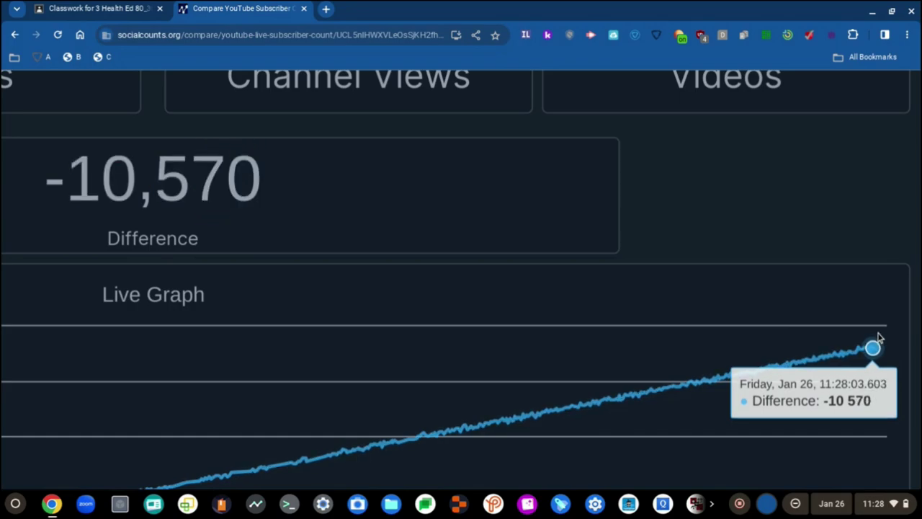
key(ctrl+0)
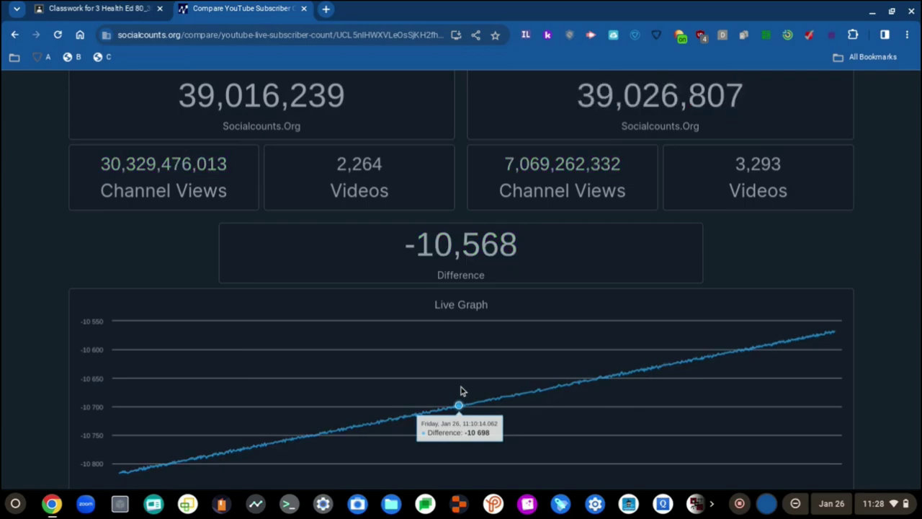
scroll(461, 385, up, 5)
scroll(470, 357, down, 2)
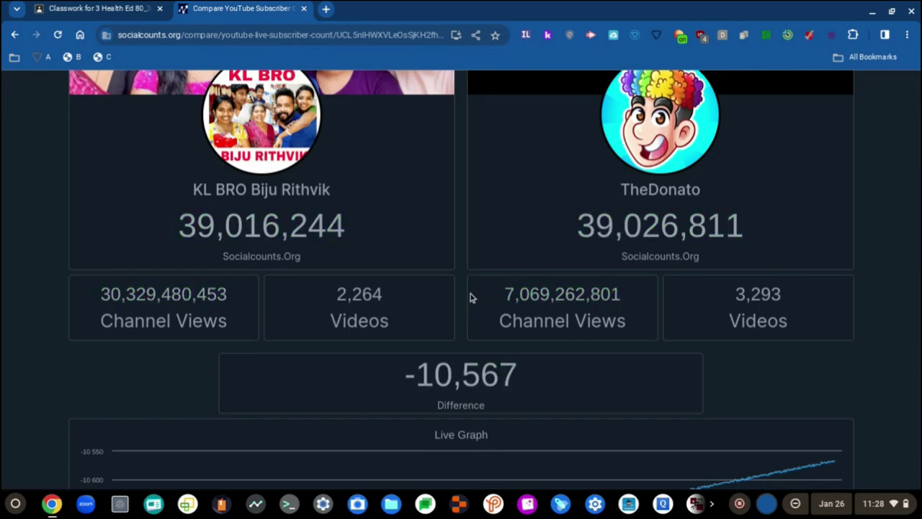
scroll(470, 298, down, 1)
scroll(469, 298, down, 2)
scroll(469, 298, up, 5)
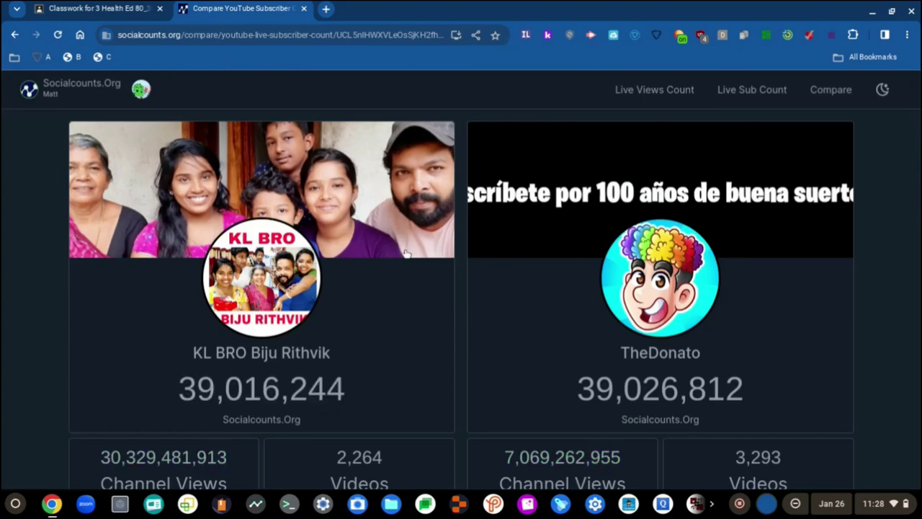
scroll(406, 255, down, 2)
scroll(406, 255, up, 1)
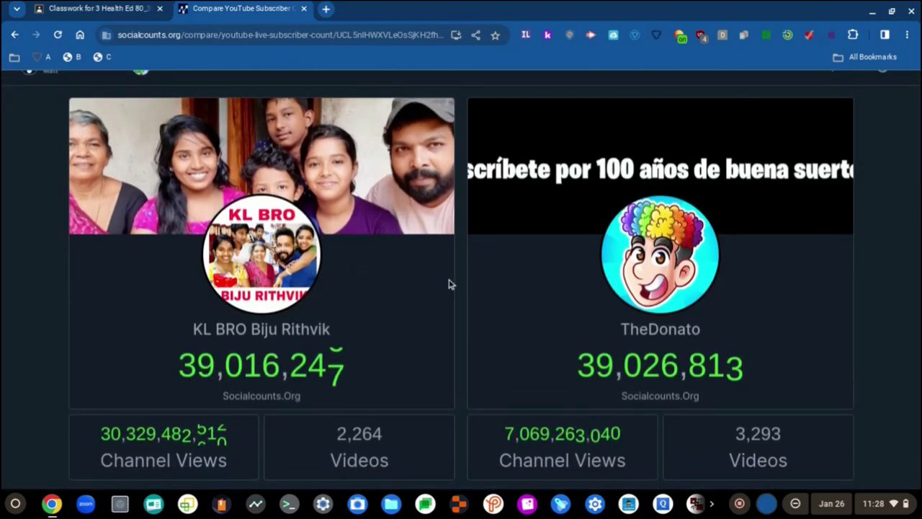
scroll(451, 284, down, 2)
scroll(457, 294, down, 3)
mouse_move(477, 315)
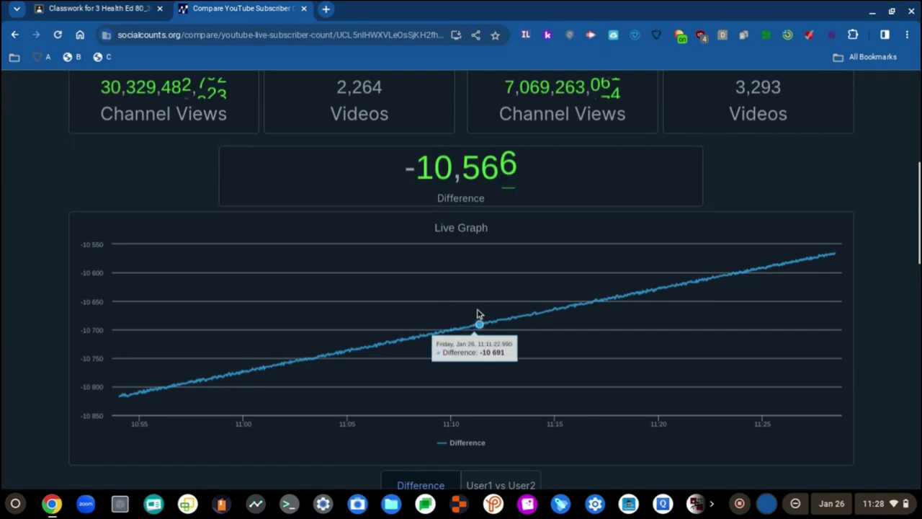
scroll(477, 315, up, 3)
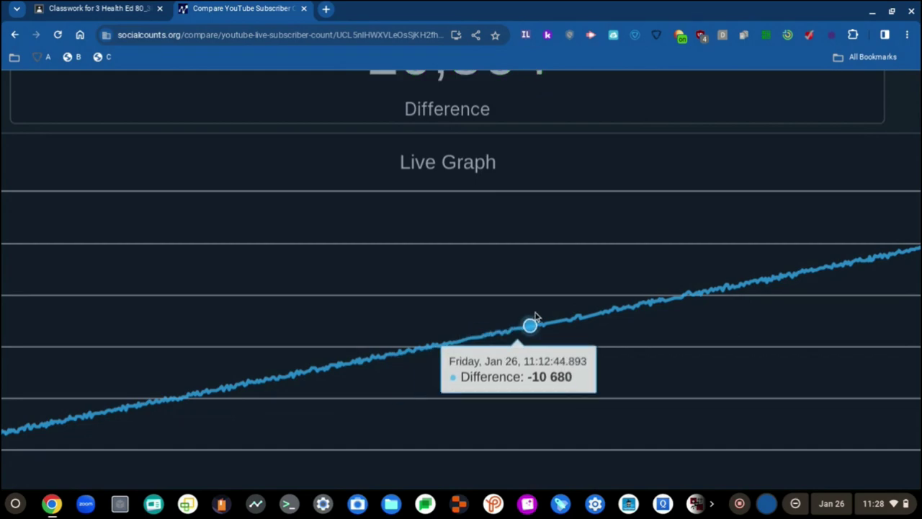
key(ctrl+0)
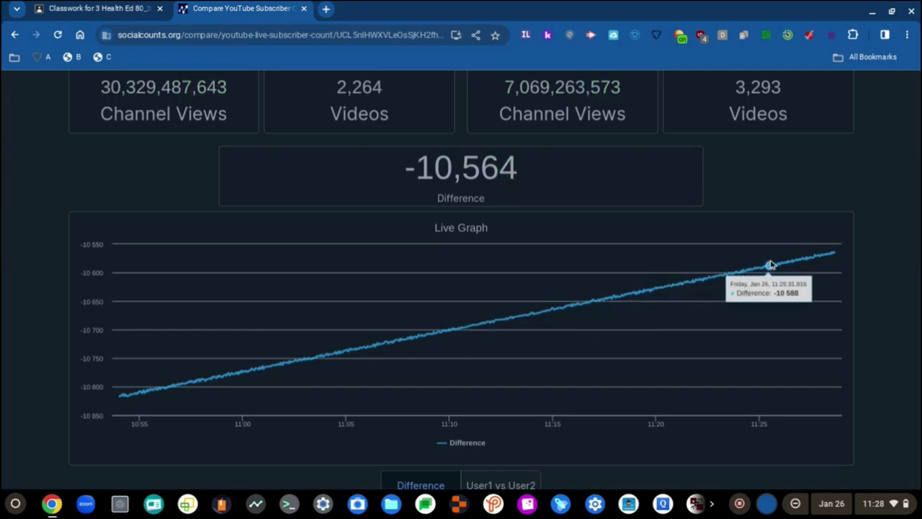
key(ctrl+plus)
key(ctrl+plus)
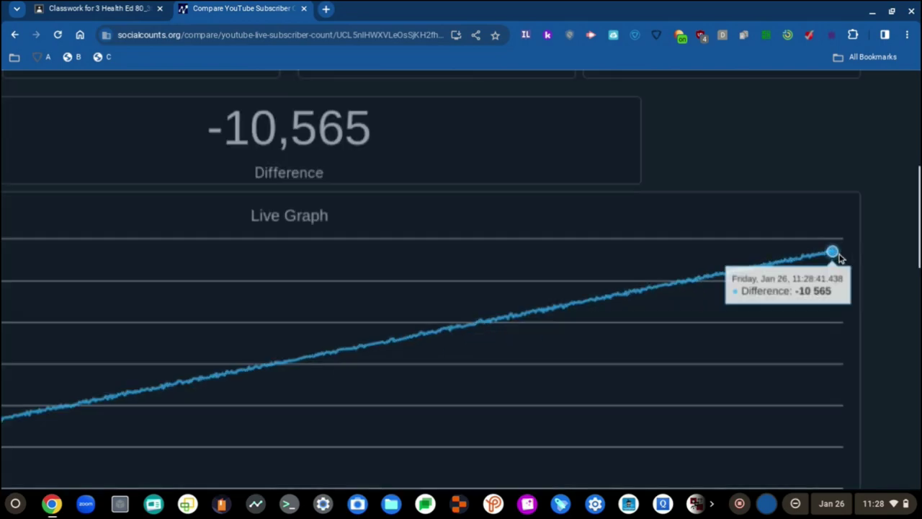
key(ctrl+0)
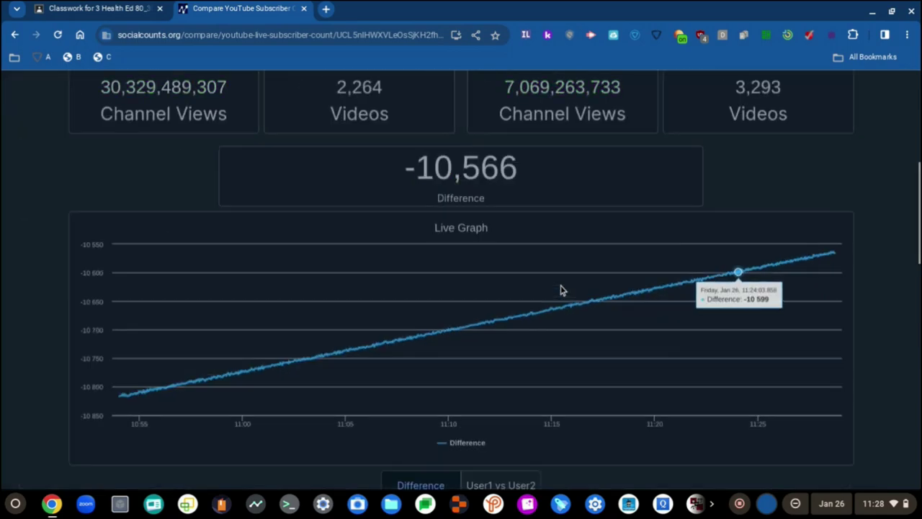
scroll(492, 307, up, 2)
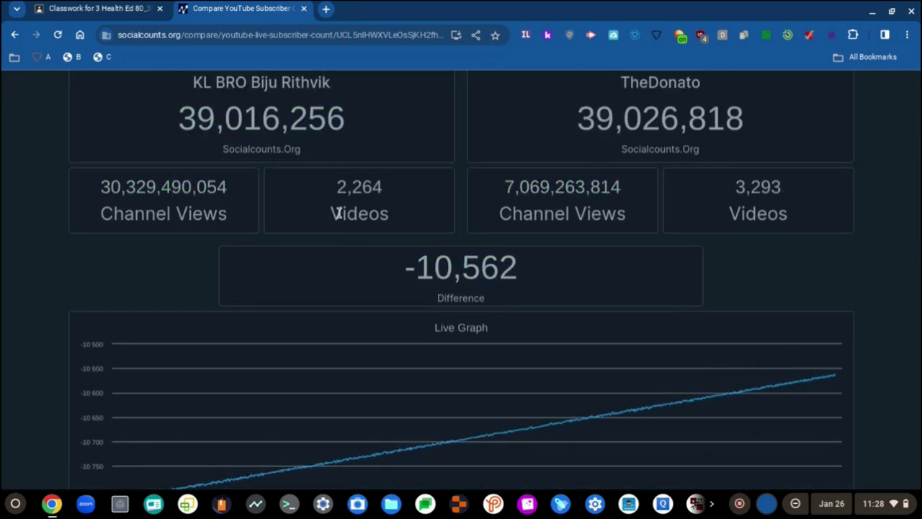
scroll(497, 288, down, 2)
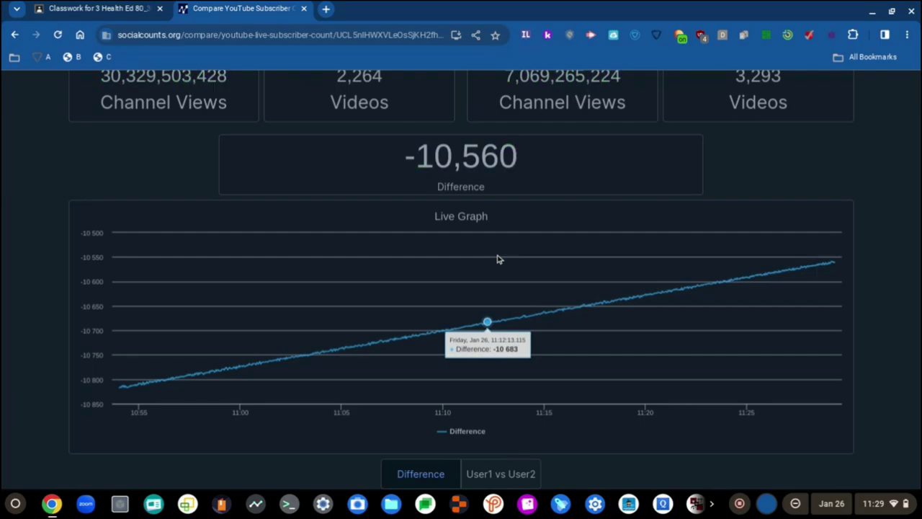
scroll(496, 259, up, 5)
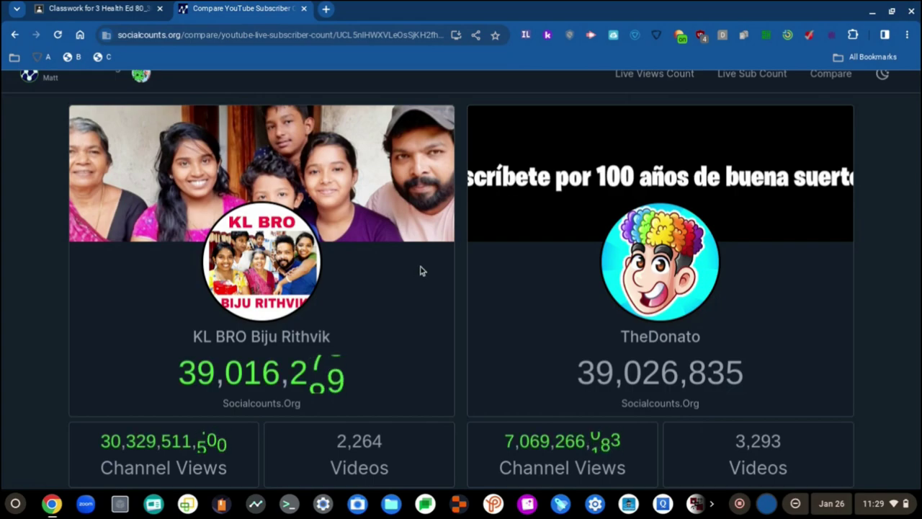
scroll(420, 270, down, 2)
scroll(422, 224, down, 3)
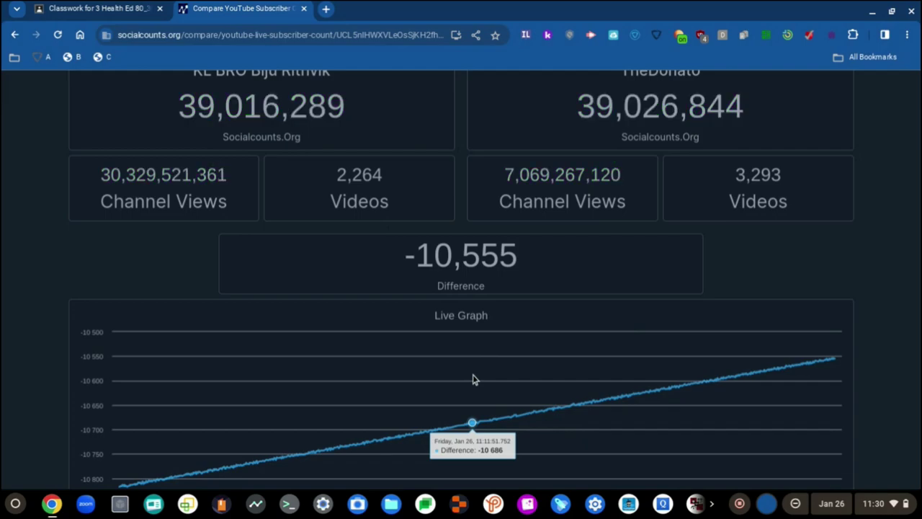
scroll(472, 380, up, 4)
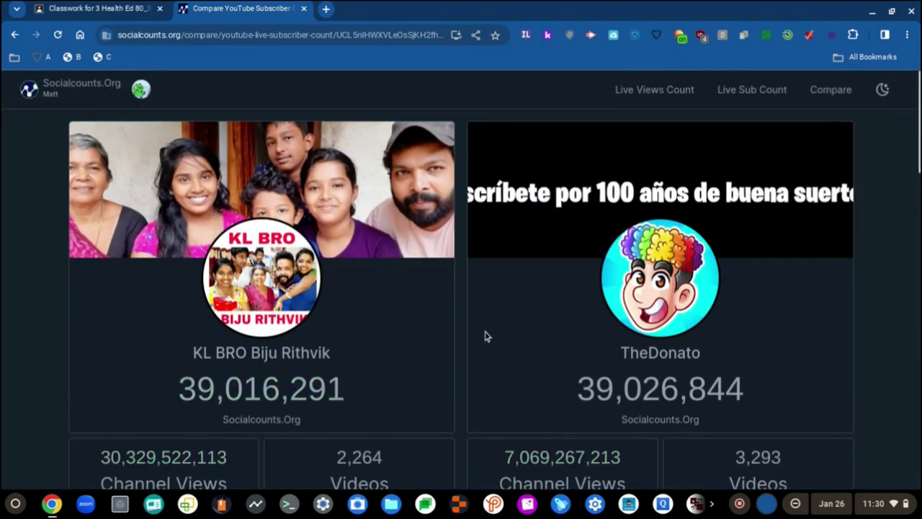
scroll(487, 325, down, 1)
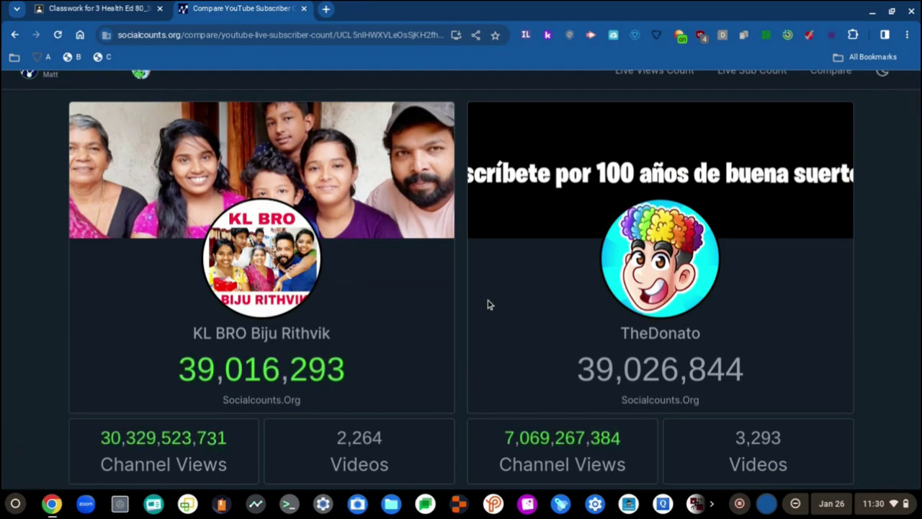
scroll(487, 303, down, 3)
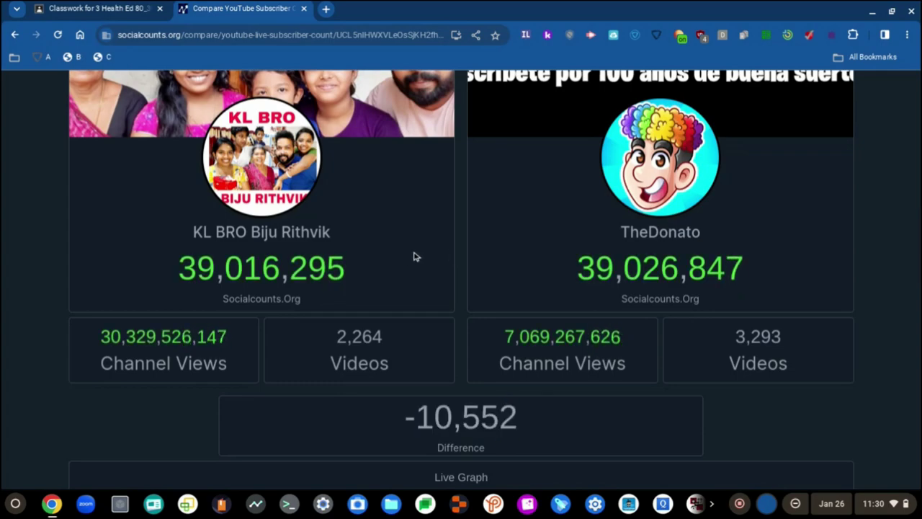
scroll(417, 248, down, 1)
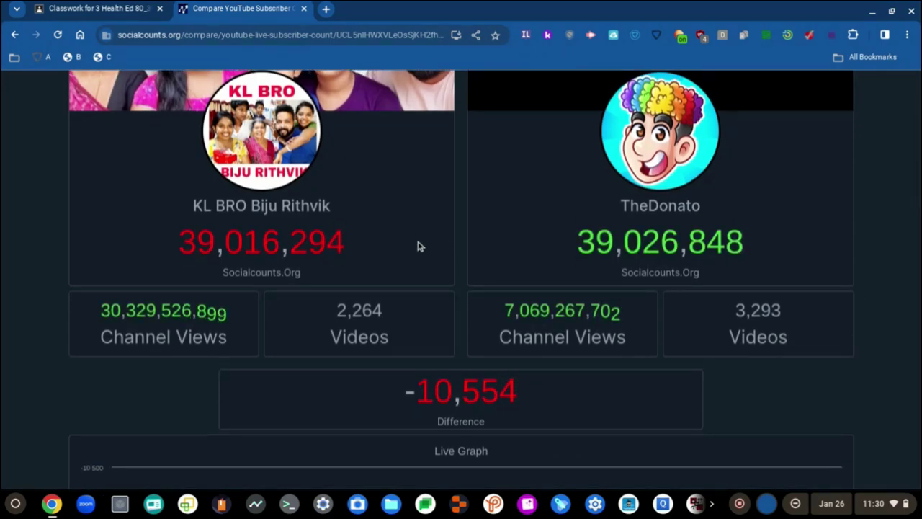
scroll(417, 246, down, 1)
scroll(418, 246, down, 1)
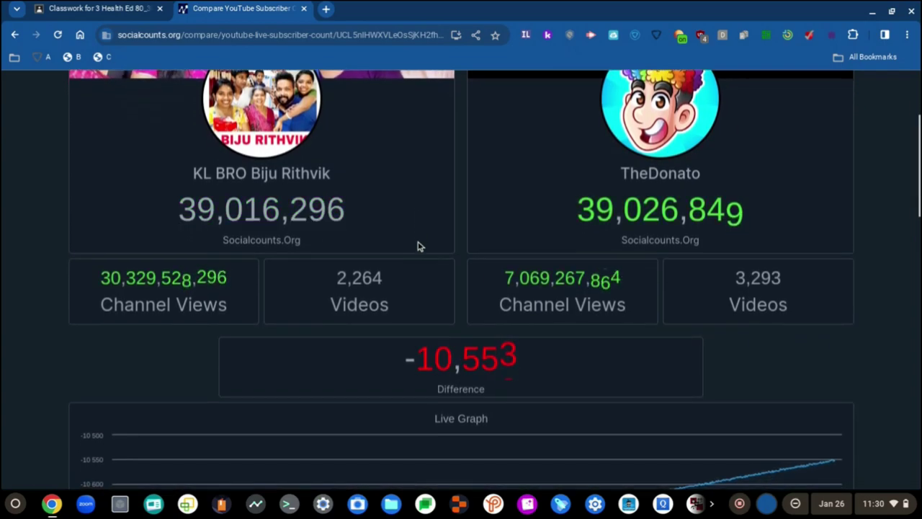
scroll(418, 246, down, 2)
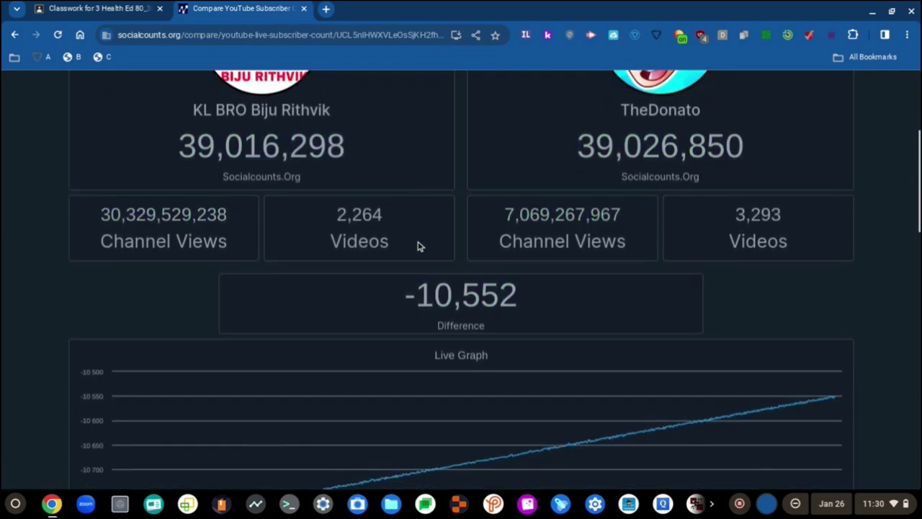
scroll(418, 246, up, 1)
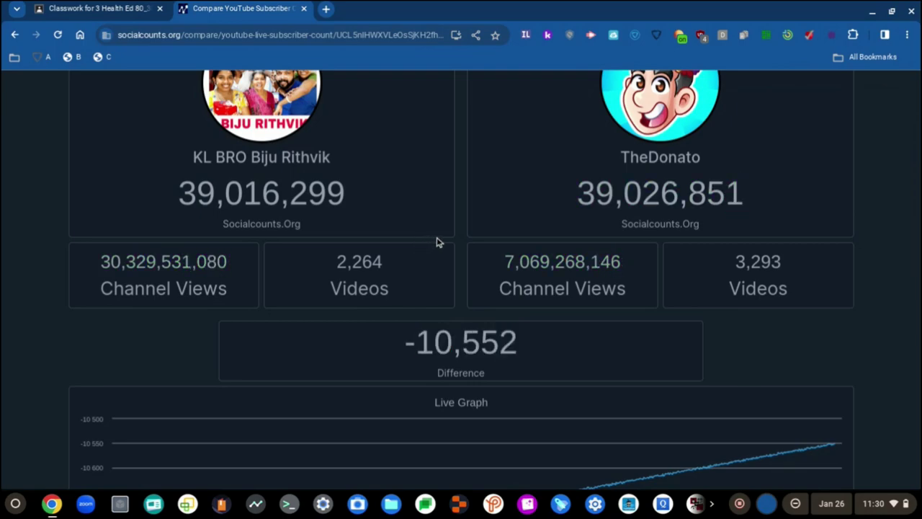
scroll(439, 248, down, 1)
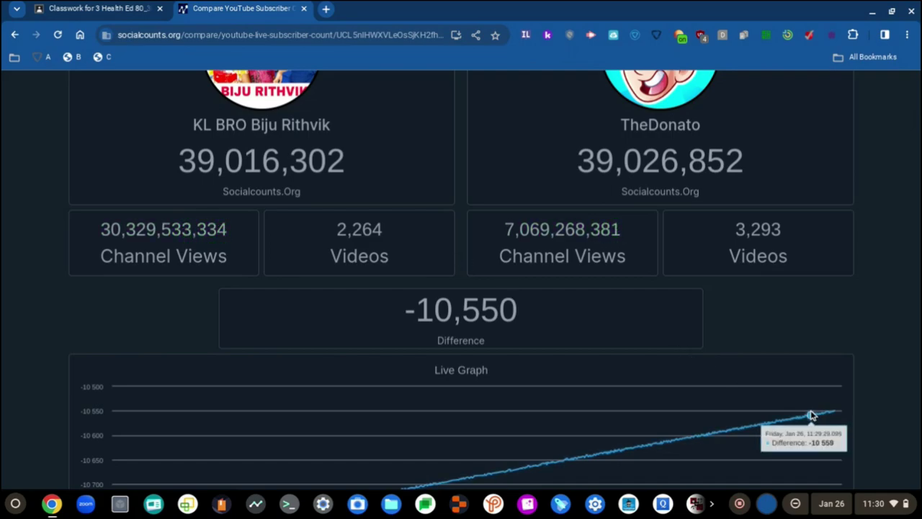
scroll(710, 348, down, 3)
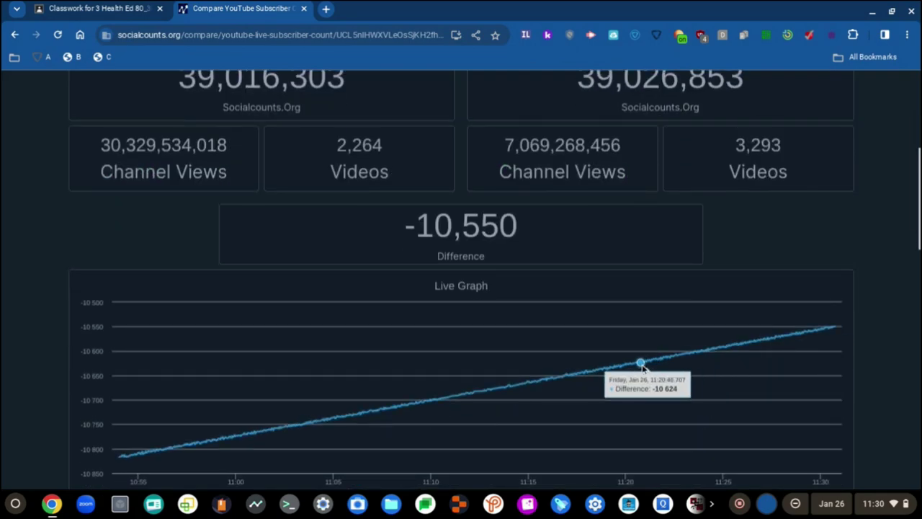
scroll(713, 347, up, 5)
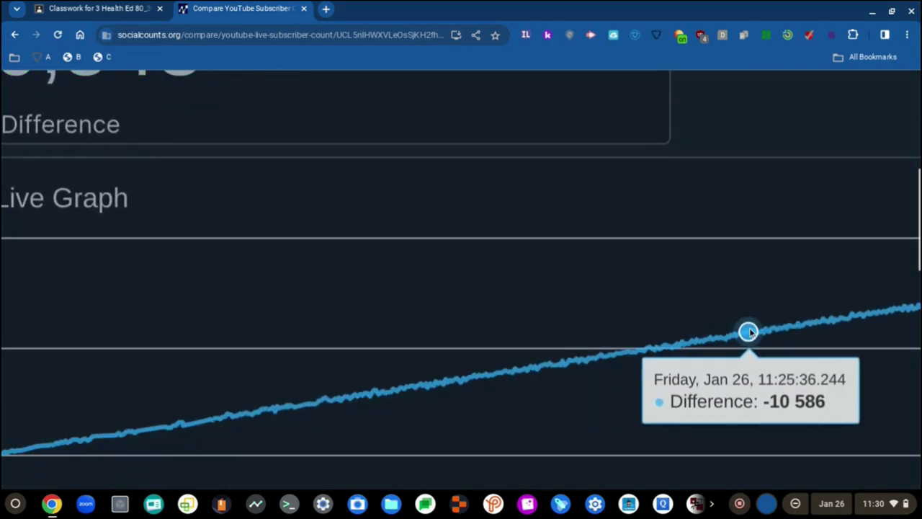
scroll(752, 331, down, 5)
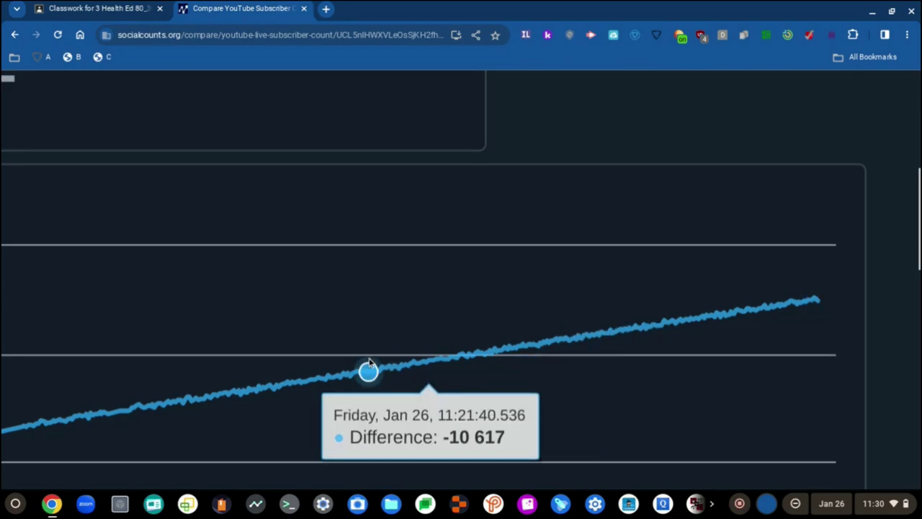
scroll(368, 362, down, 5)
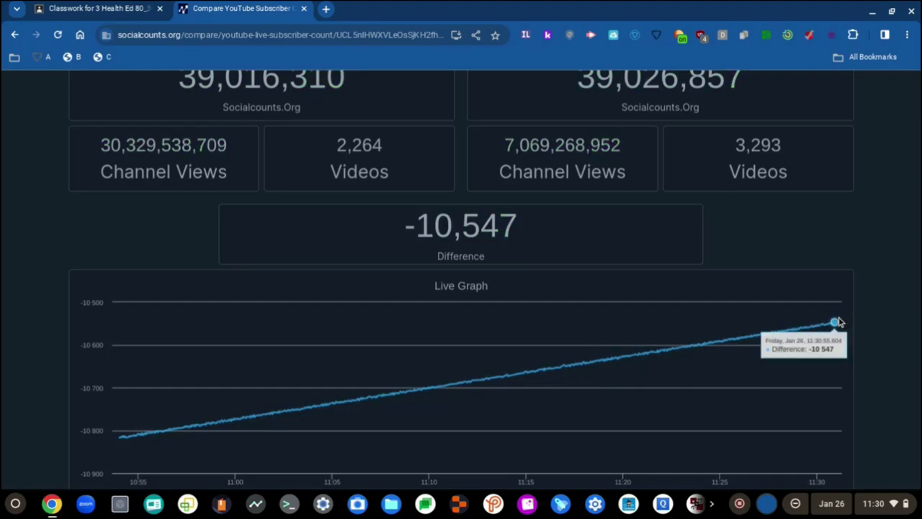
scroll(828, 321, up, 3)
scroll(838, 323, up, 2)
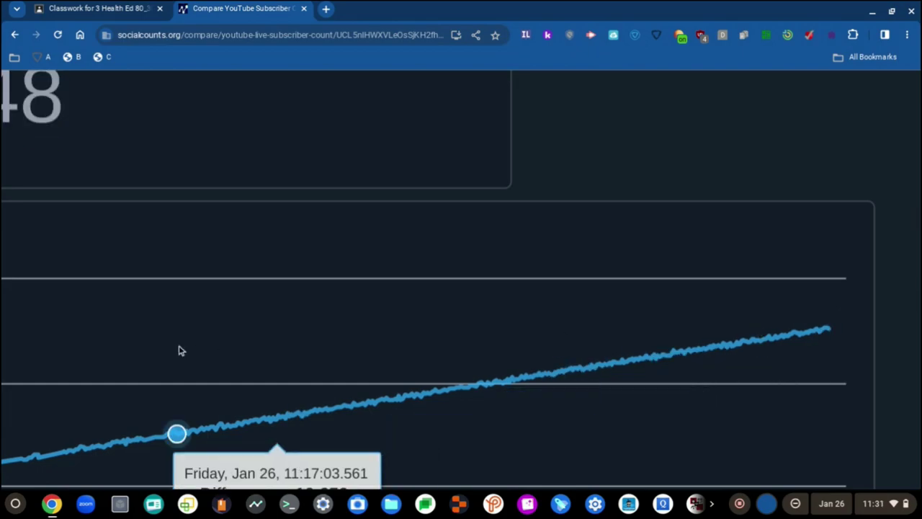
scroll(179, 350, down, 5)
scroll(180, 350, up, 2)
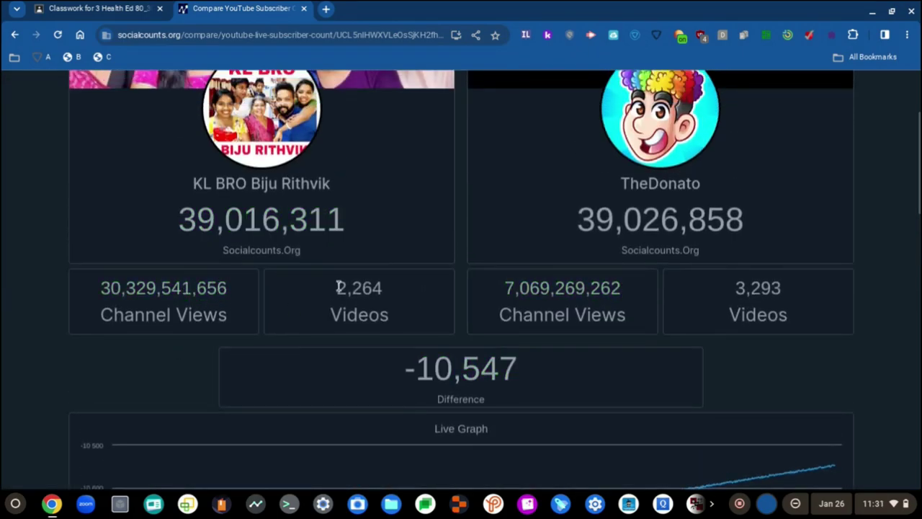
scroll(419, 300, up, 2)
scroll(419, 301, up, 1)
scroll(418, 298, down, 1)
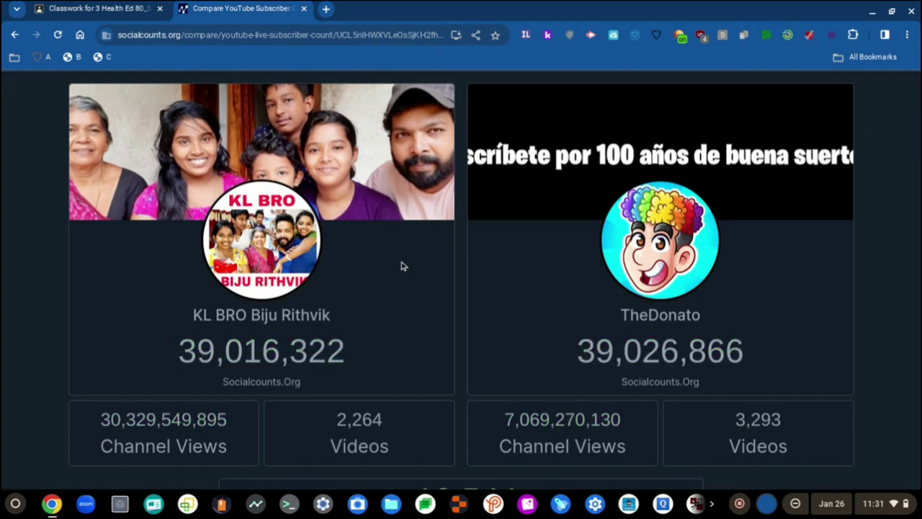
scroll(402, 266, down, 2)
scroll(402, 266, down, 1)
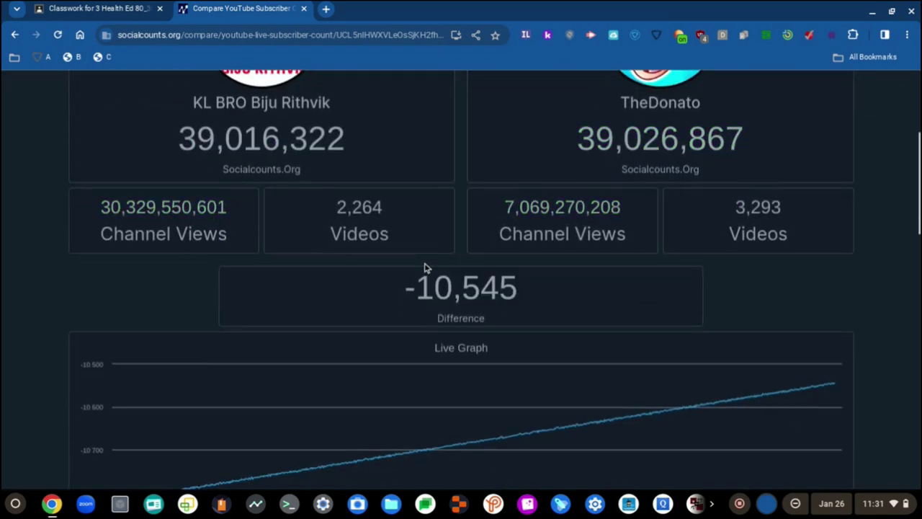
scroll(425, 267, down, 1)
mouse_move(432, 340)
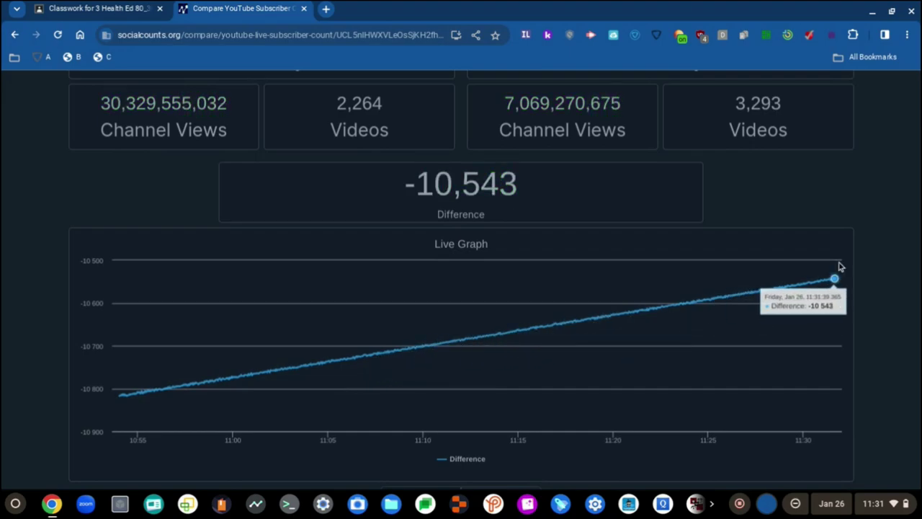
click(886, 503)
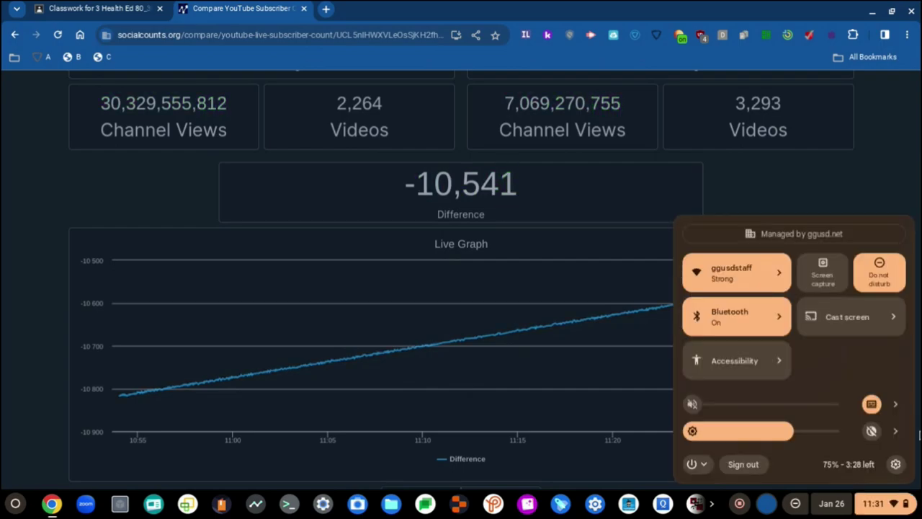
click(588, 166)
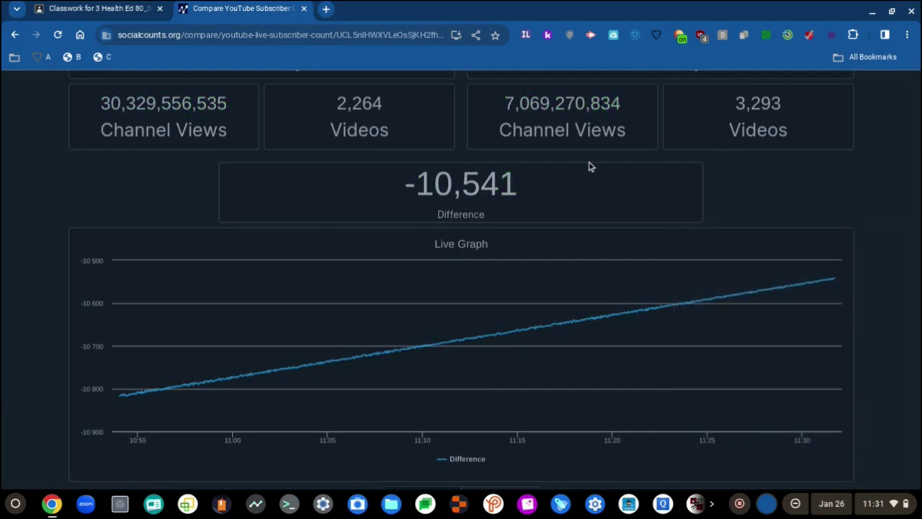
scroll(465, 305, up, 5)
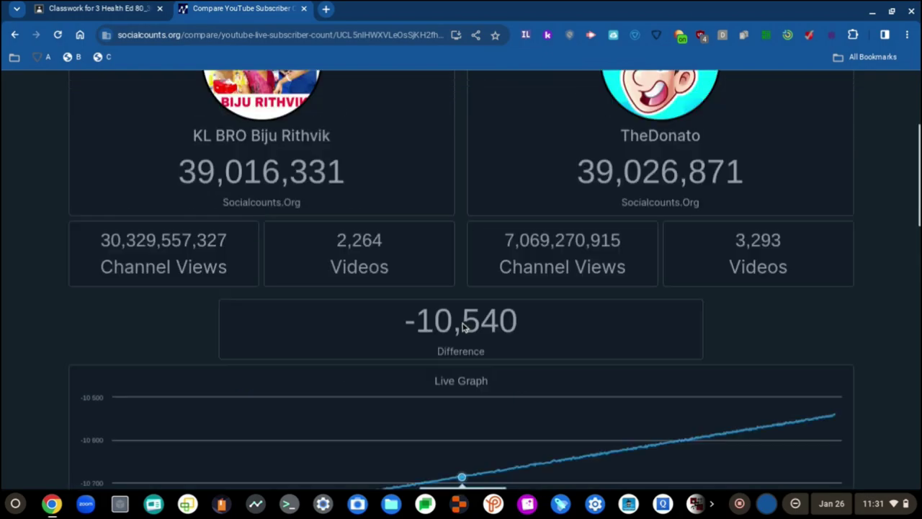
scroll(463, 315, down, 2)
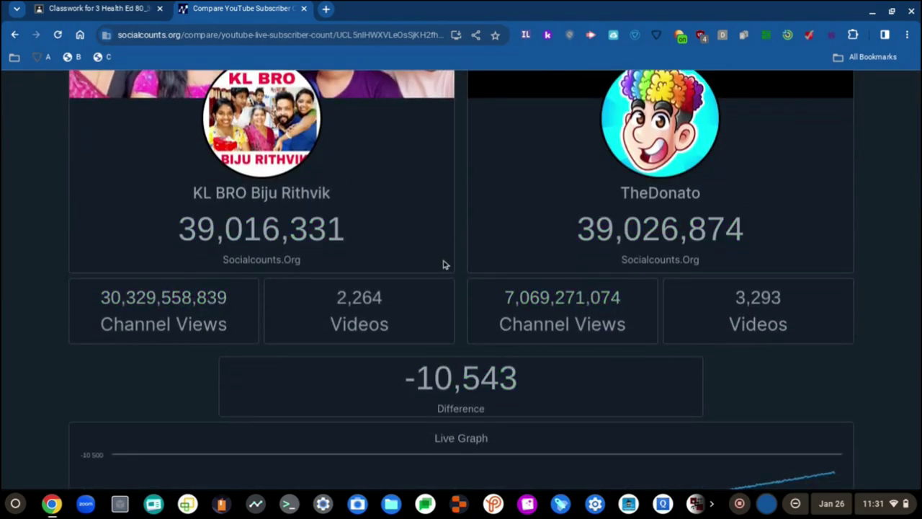
scroll(444, 264, down, 1)
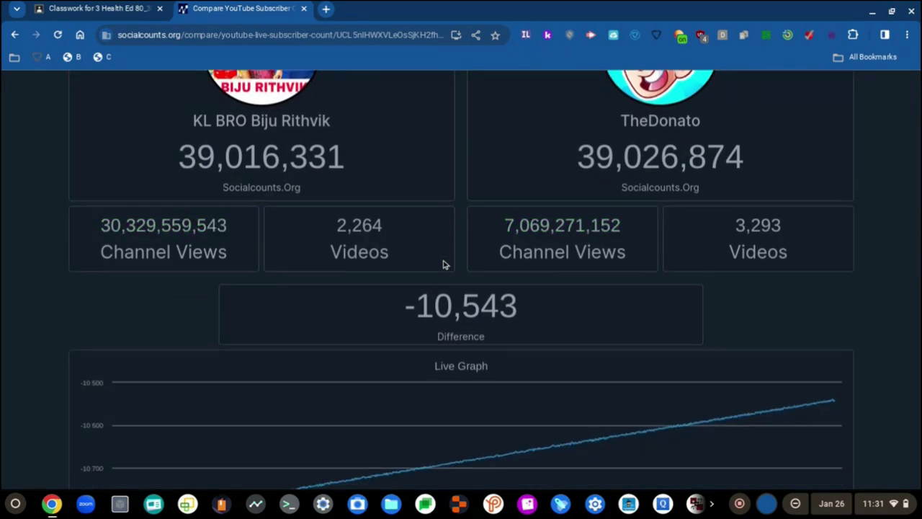
scroll(454, 274, up, 1)
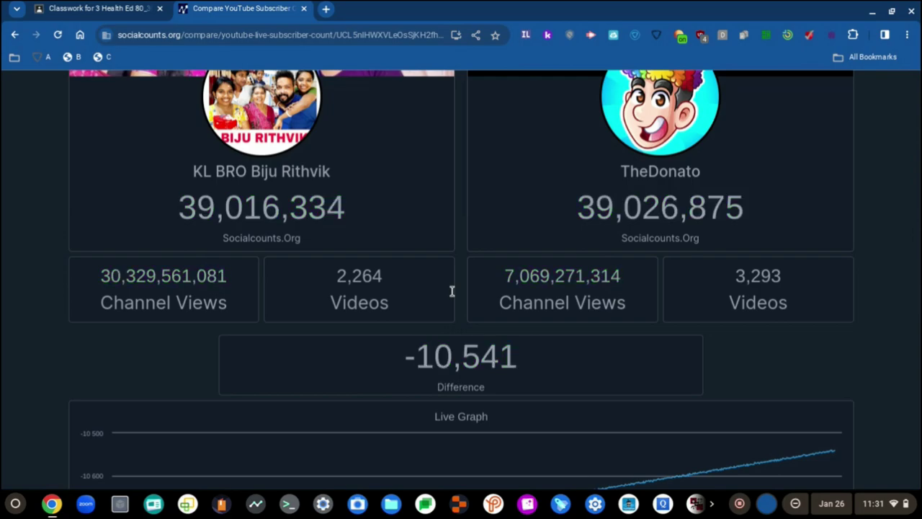
scroll(452, 291, up, 1)
click(886, 503)
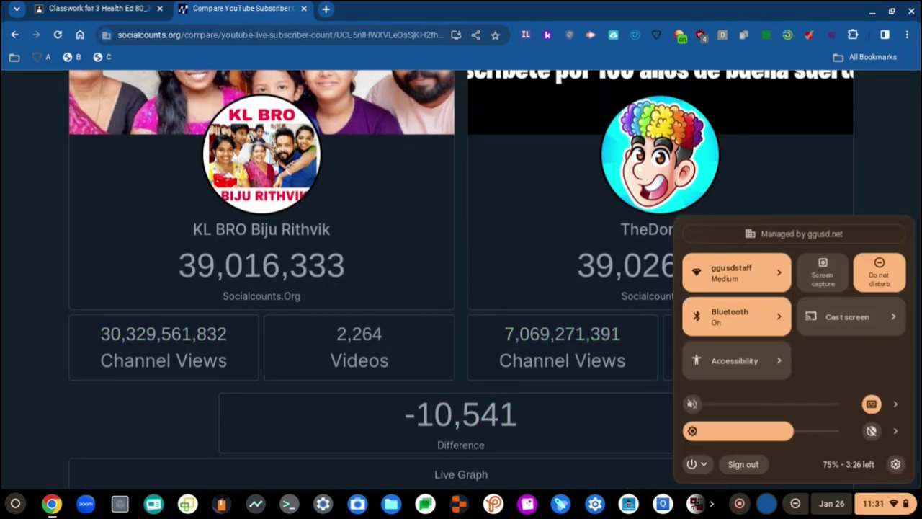
key(Escape)
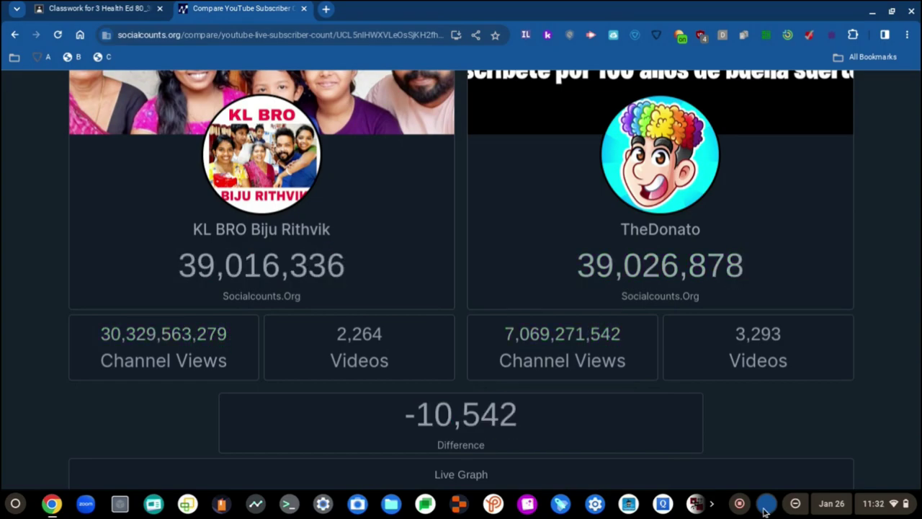
scroll(436, 294, down, 3)
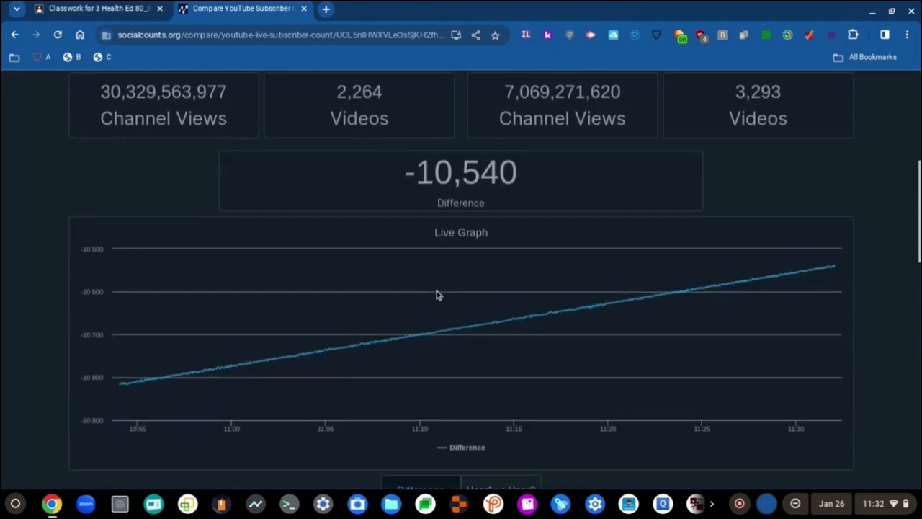
mouse_move(474, 333)
scroll(459, 329, up, 5)
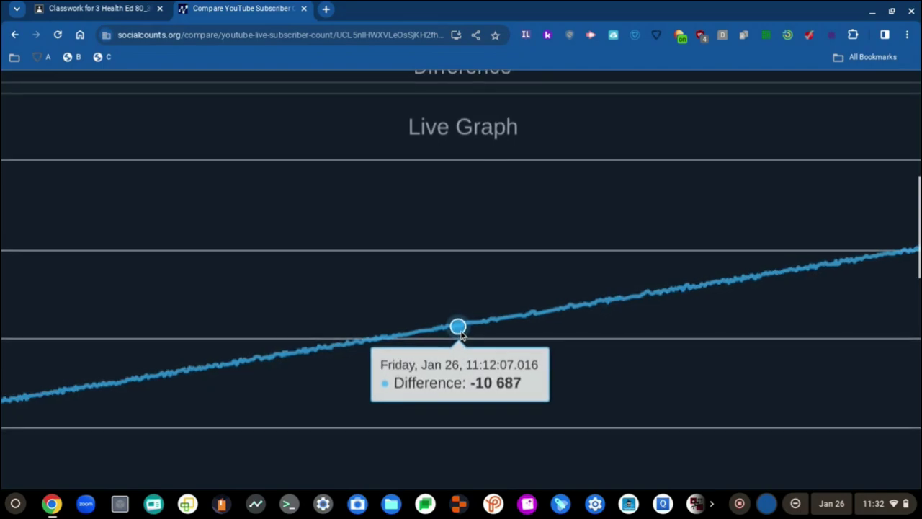
scroll(461, 331, right, 2)
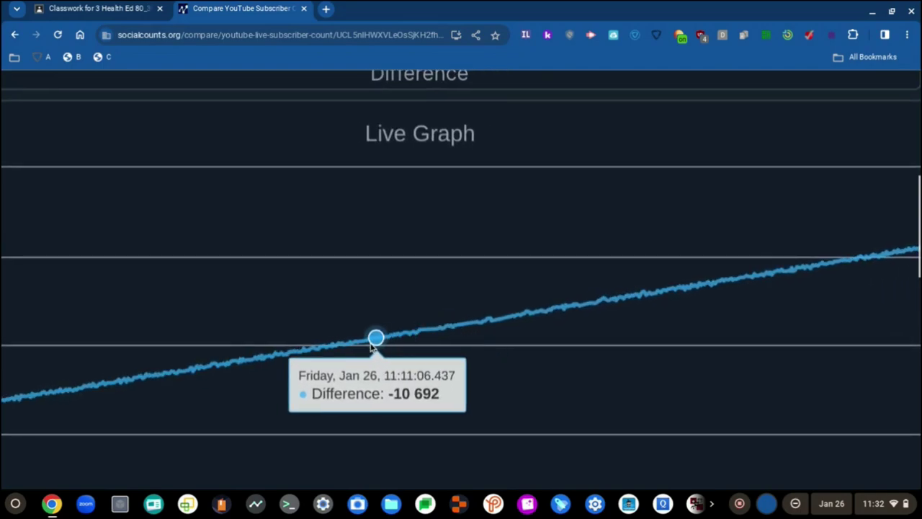
scroll(364, 344, down, 2)
scroll(350, 348, left, 10)
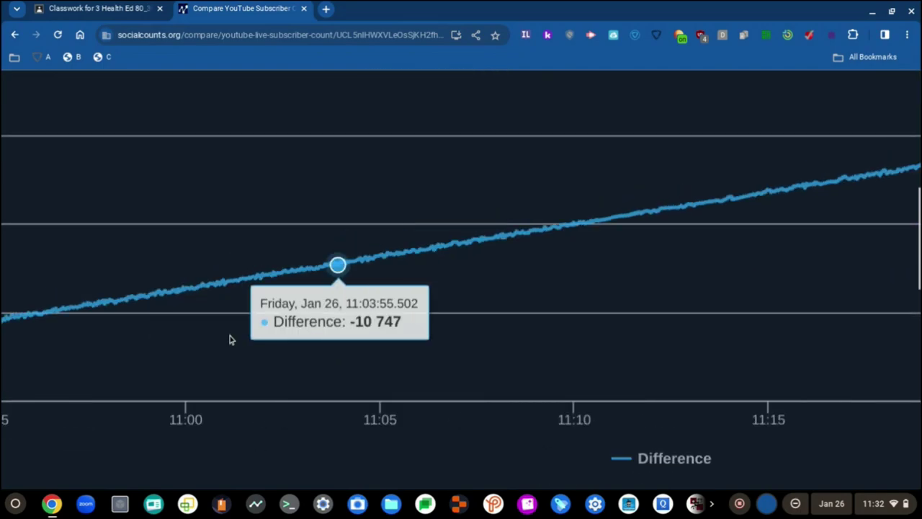
scroll(223, 344, left, 1)
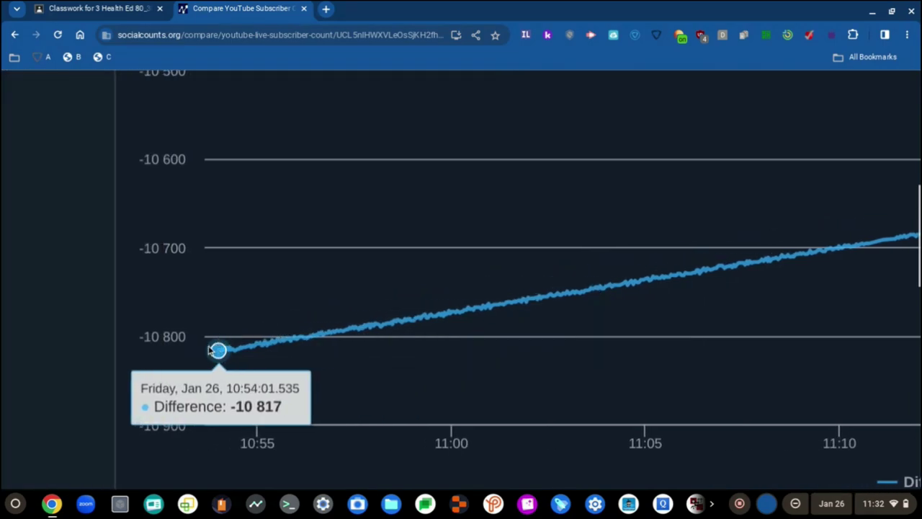
scroll(425, 298, up, 6)
scroll(426, 298, right, 3)
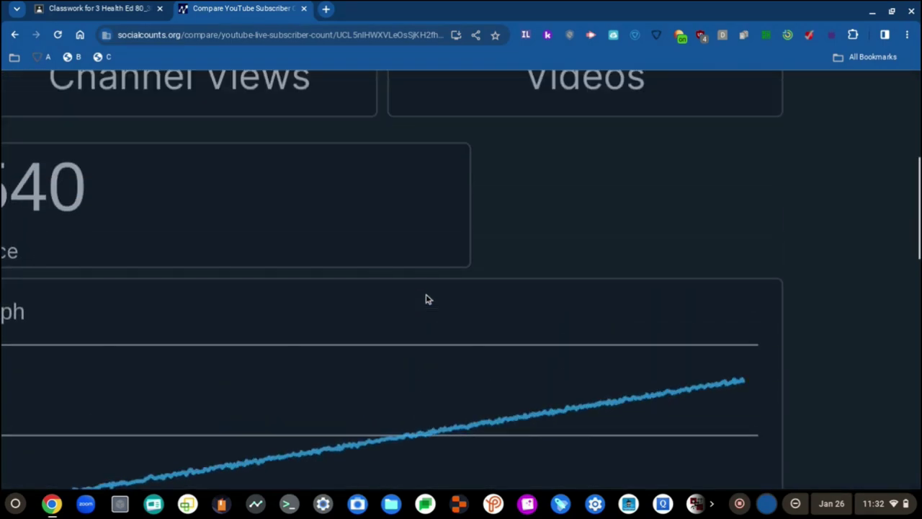
mouse_move(743, 381)
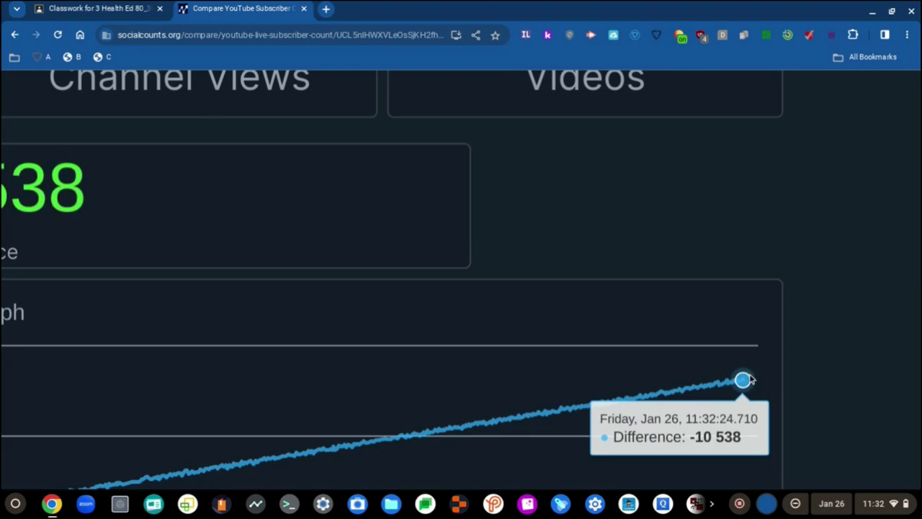
scroll(153, 358, left, 3)
scroll(154, 358, down, 1)
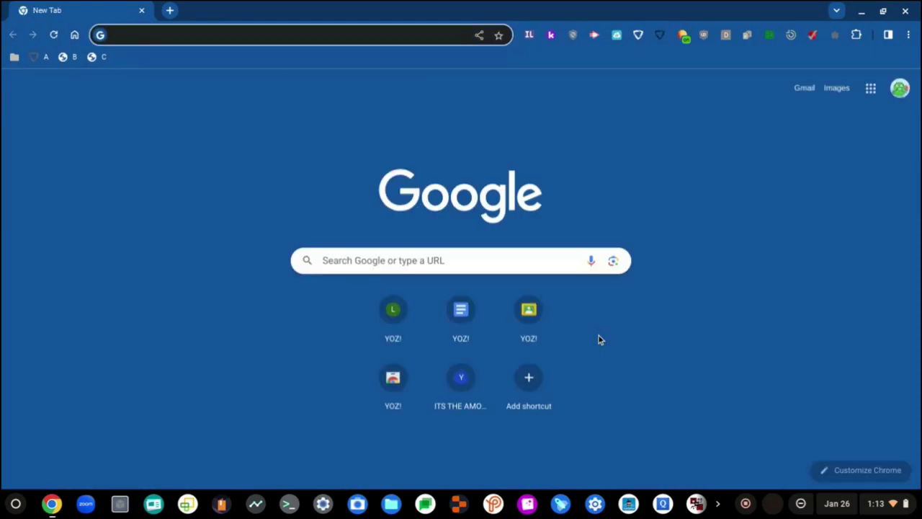
Step: Open Google Classroom from the New Tab page shortcut tile
click(529, 323)
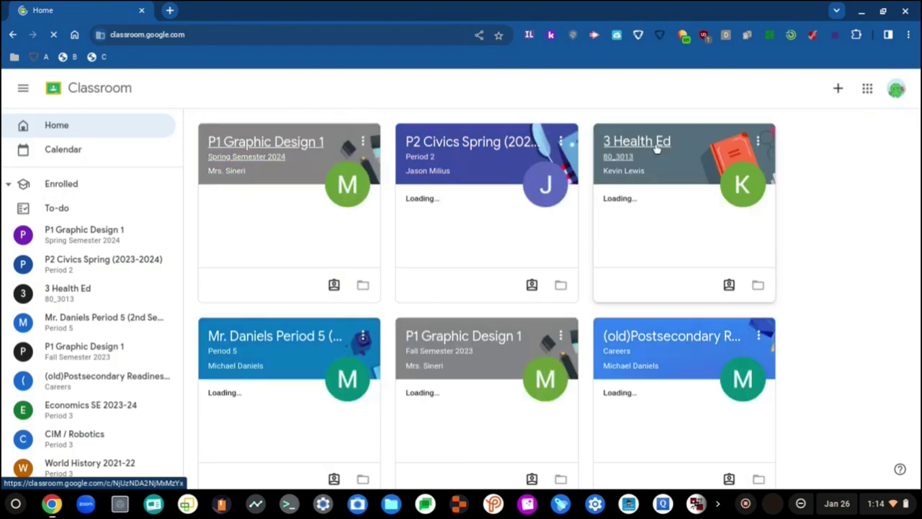
Step: Open the Period 5 class's Amigo Brothers comprehension assignment and switch to its document tab
click(286, 326)
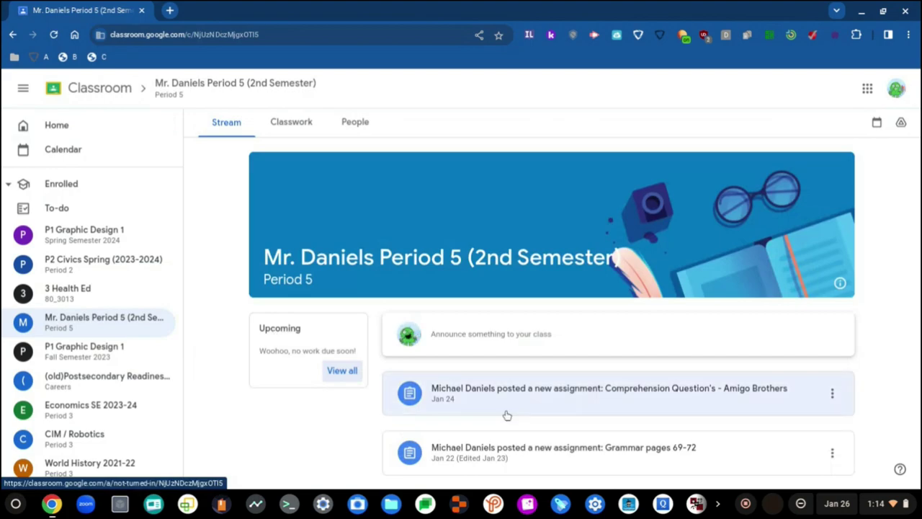
scroll(512, 396, down, 1)
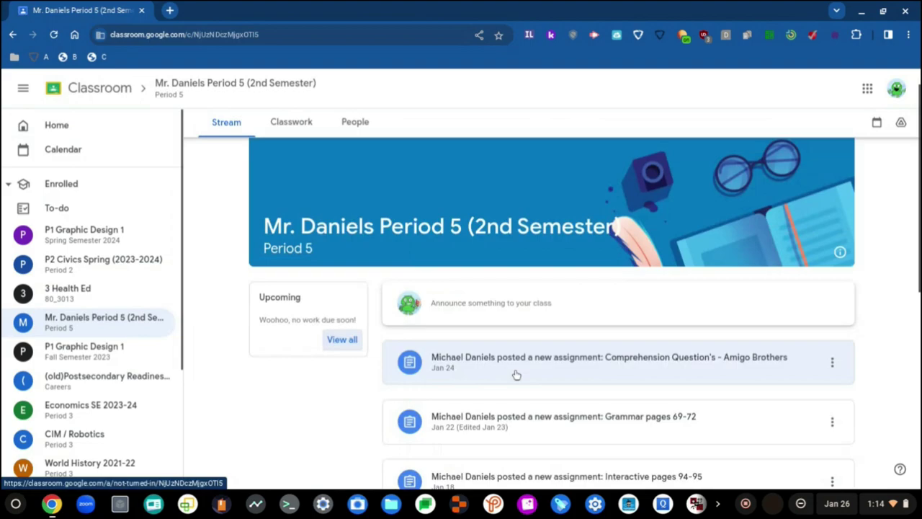
click(515, 374)
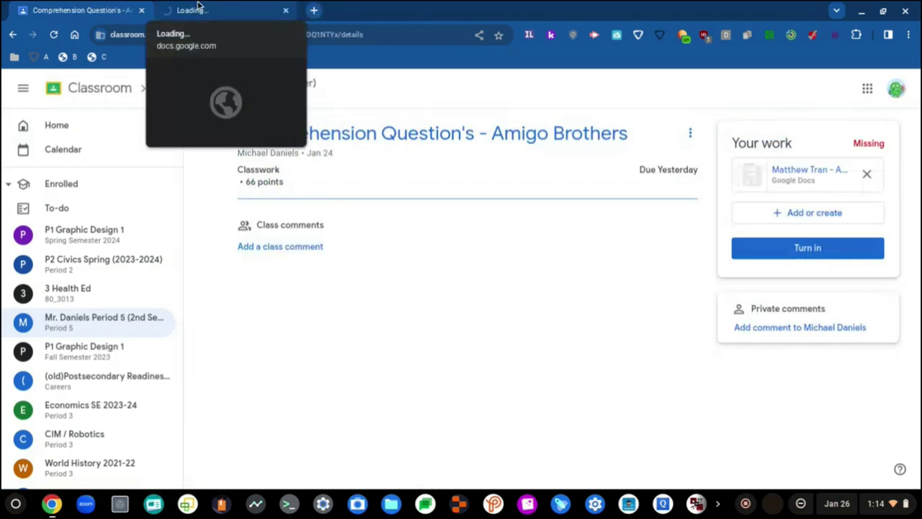
click(198, 9)
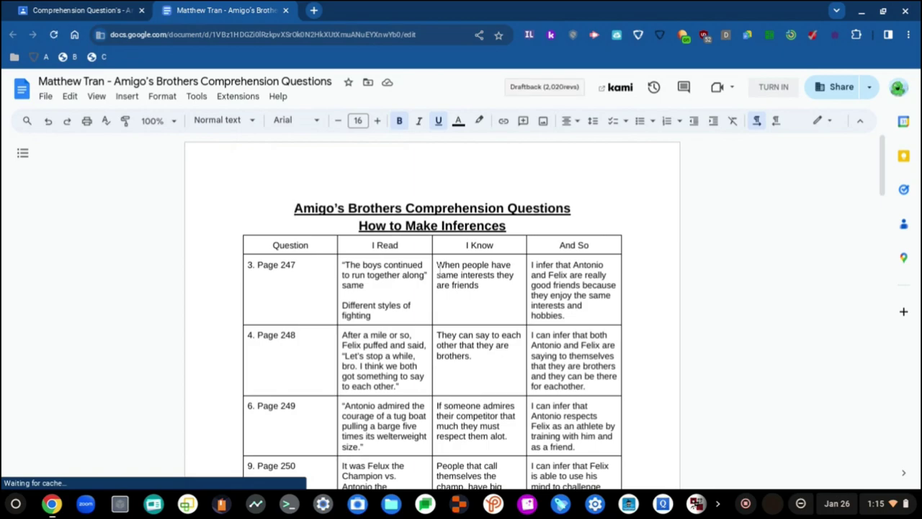
Step: Review the table down to the empty page 258 rows, click row 19's I Know cell, then start a new tab
scroll(439, 268, down, 2)
scroll(439, 268, down, 15)
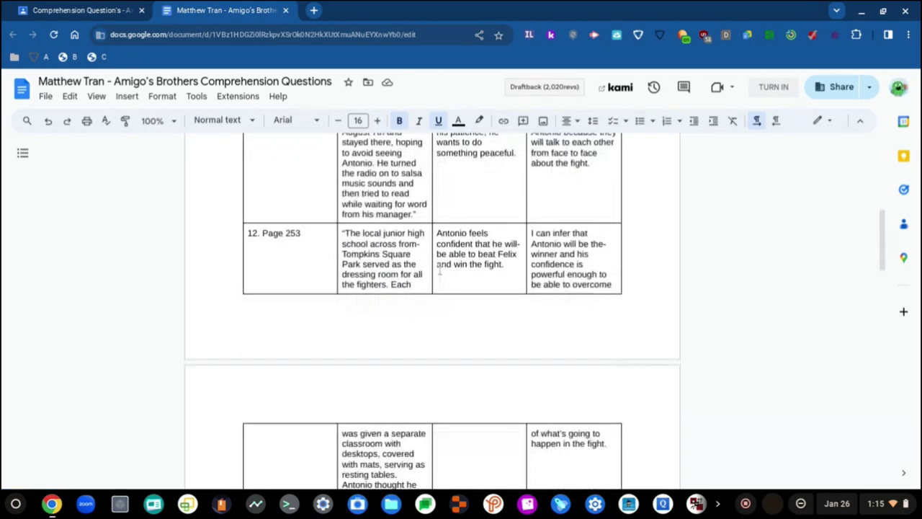
scroll(441, 292, down, 2)
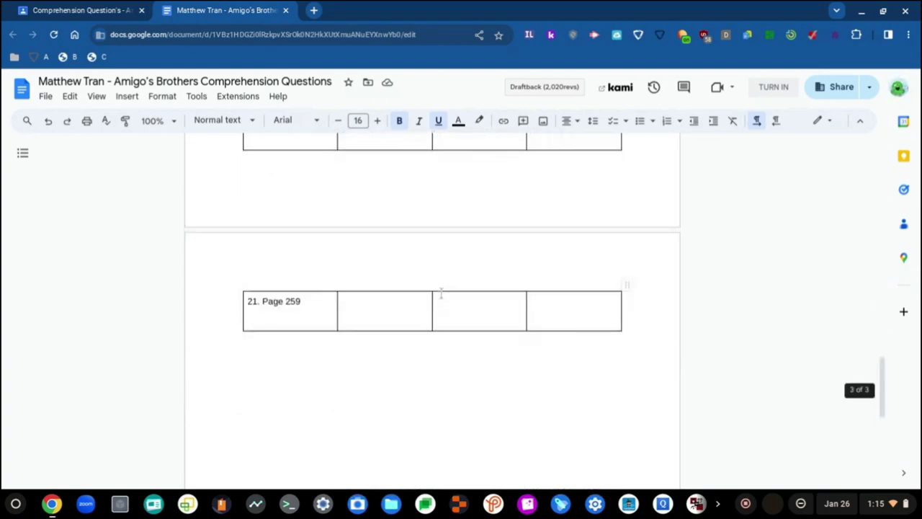
scroll(441, 293, up, 3)
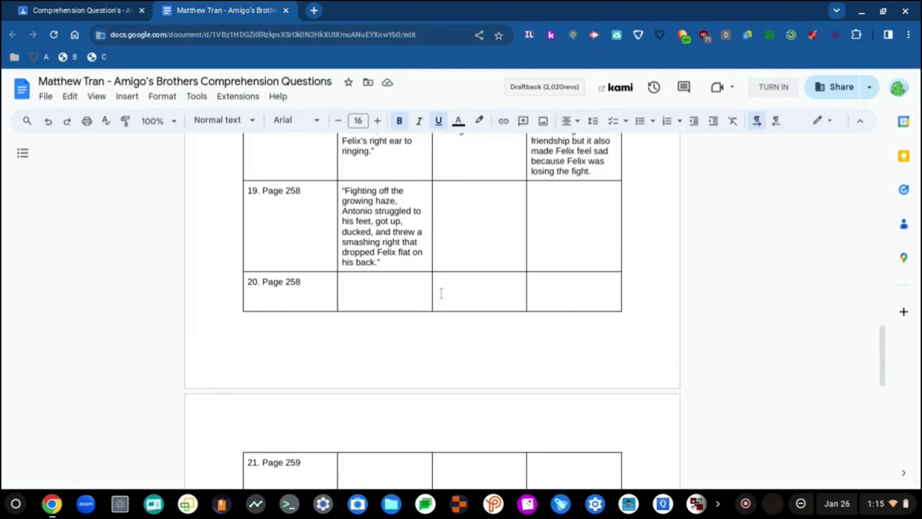
scroll(440, 292, down, 3)
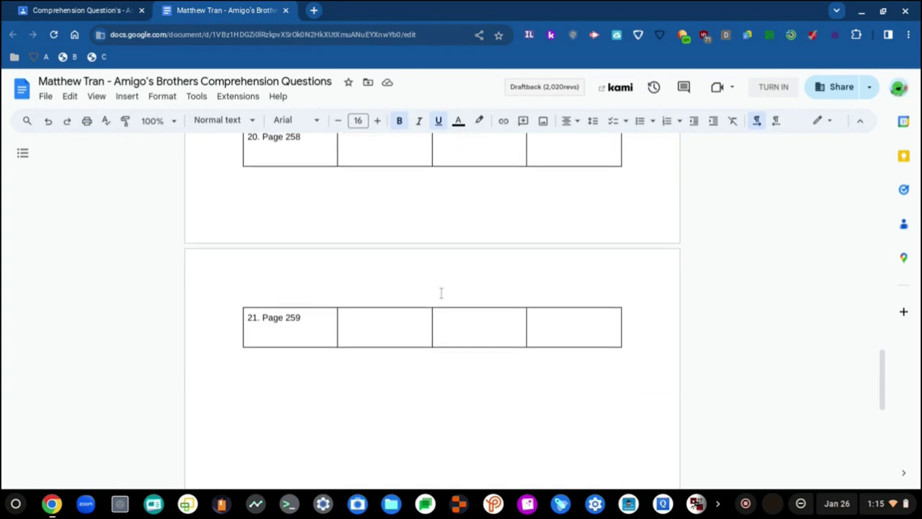
scroll(440, 292, up, 4)
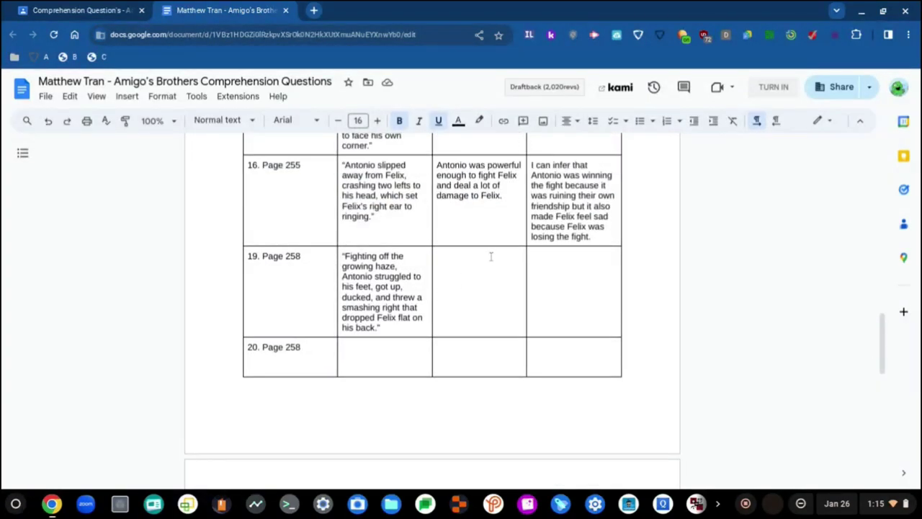
click(490, 257)
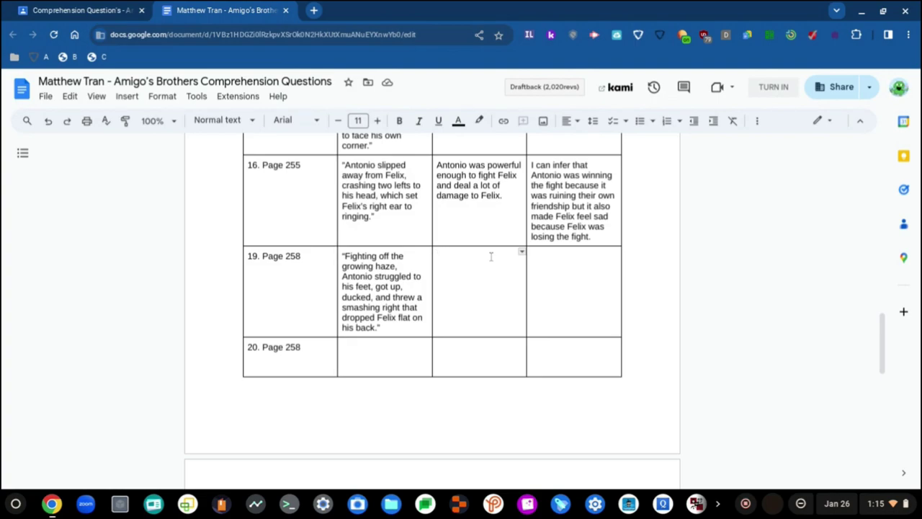
click(313, 10)
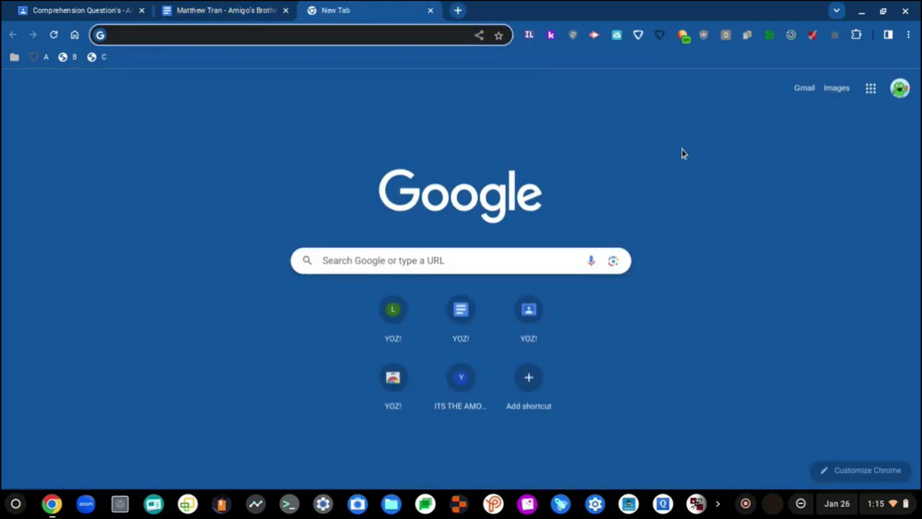
Step: Open Gmail from the Google apps grid in the new tab
click(868, 92)
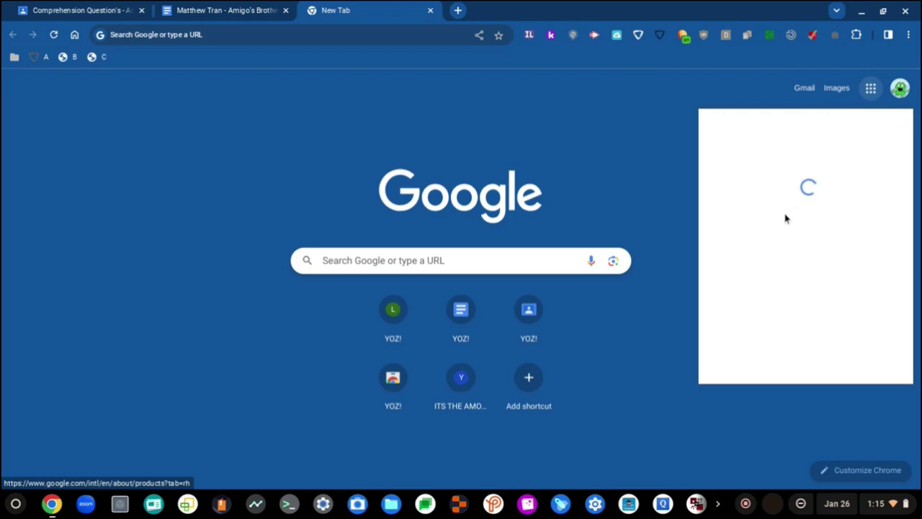
click(802, 227)
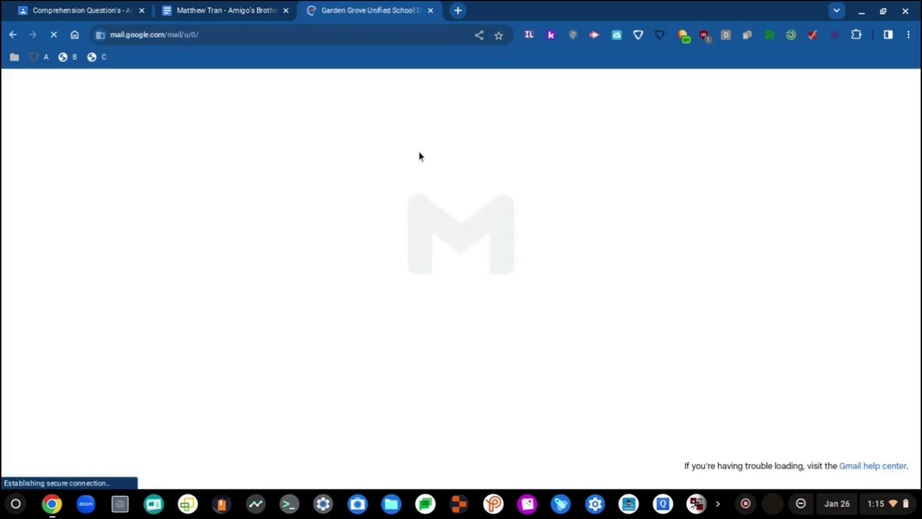
key(alt+shift+s)
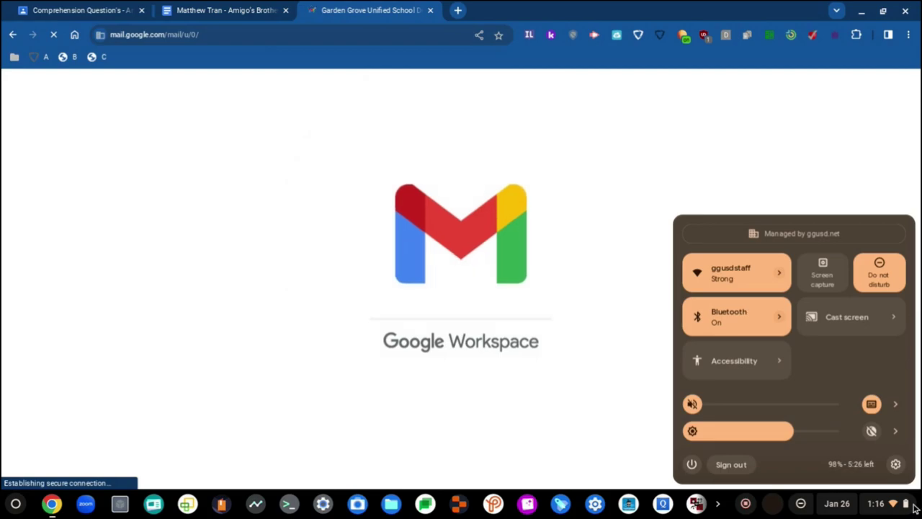
key(Escape)
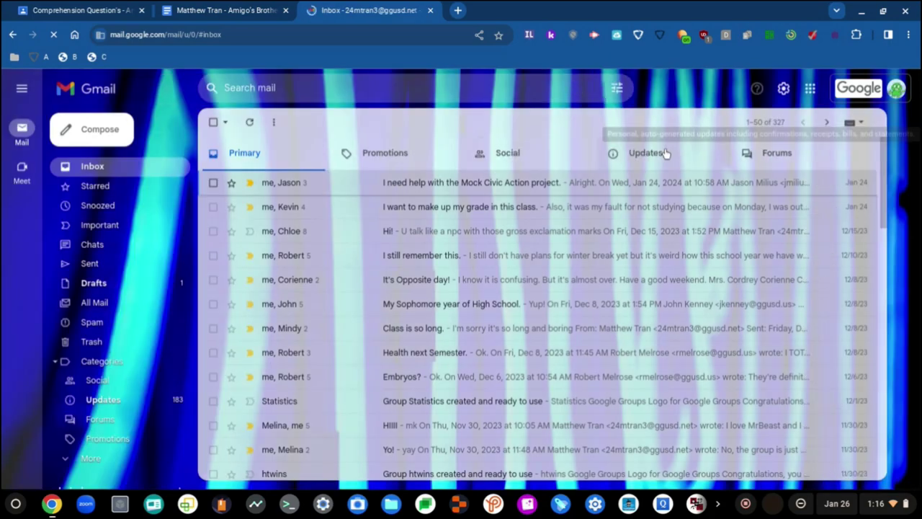
Step: Look through the Updates, Social and Promotions inbox categories, then return to Primary
click(664, 153)
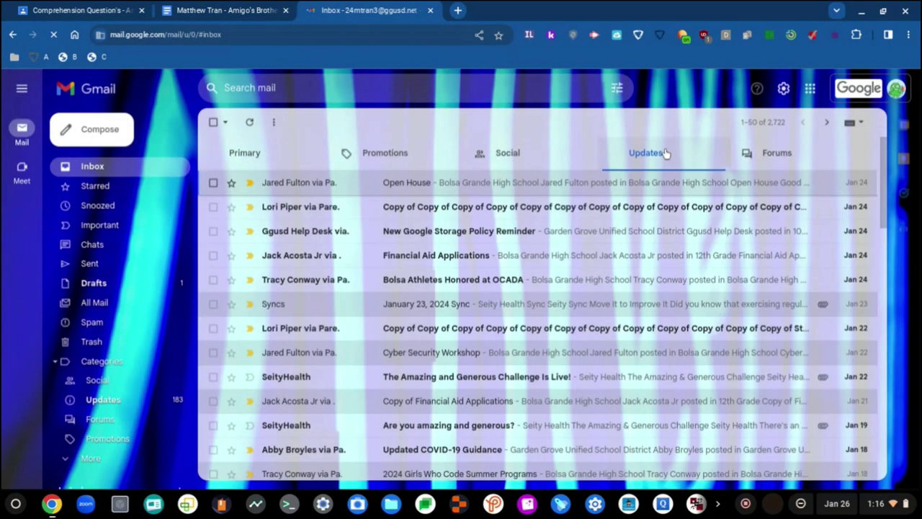
click(541, 159)
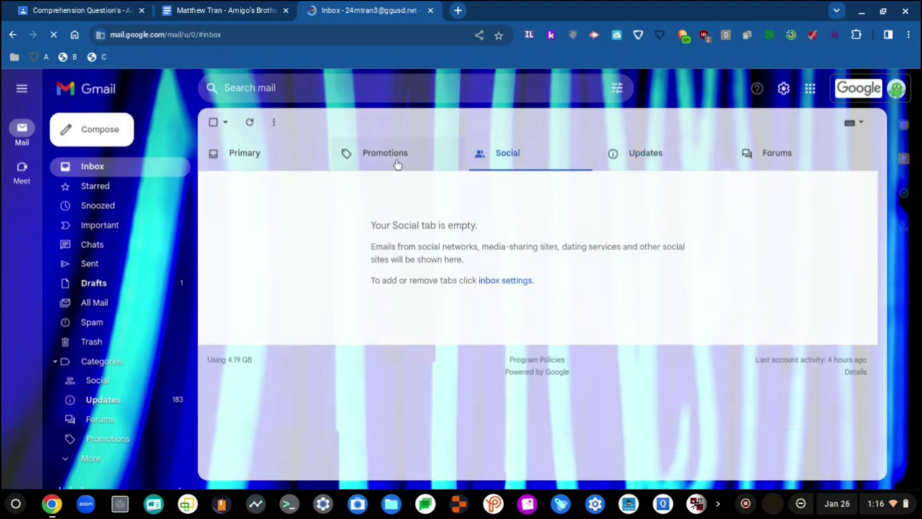
click(379, 162)
click(307, 154)
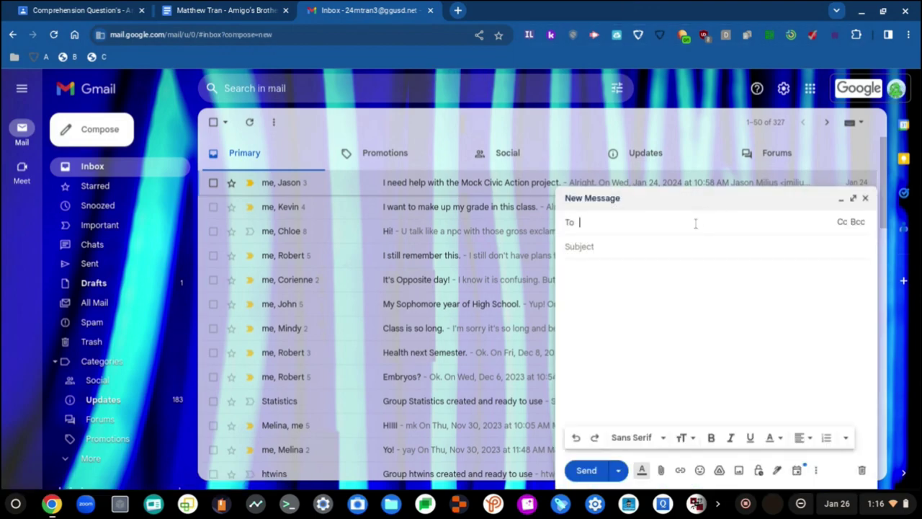
Step: Search the To field for the classmate's name and browse the suggested contacts
text(s)
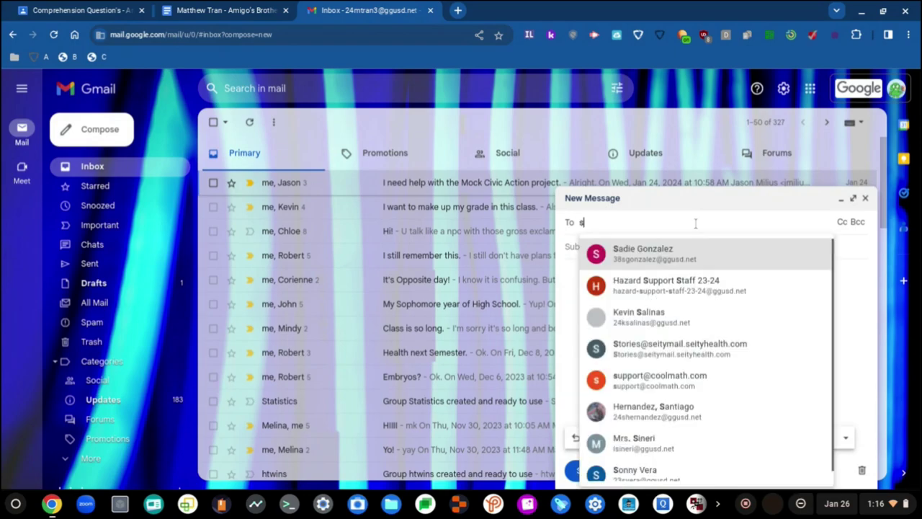
text(d)
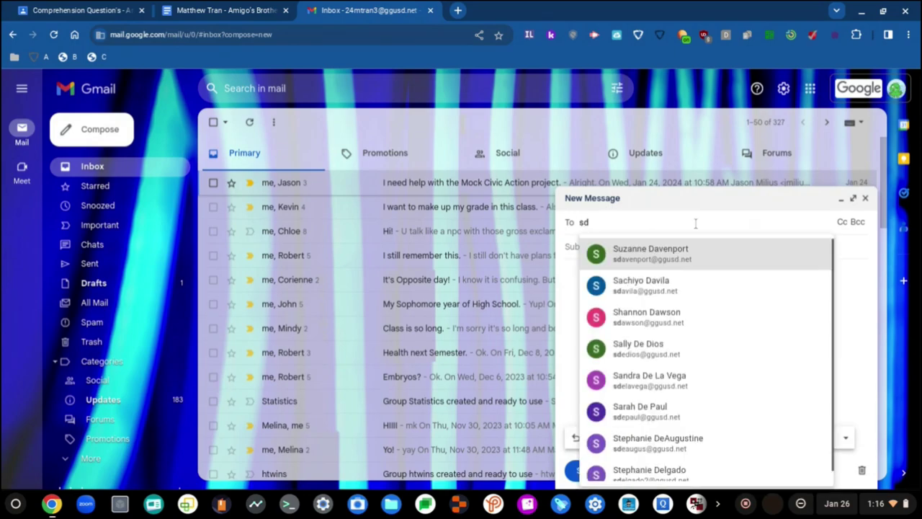
key(BackSpace)
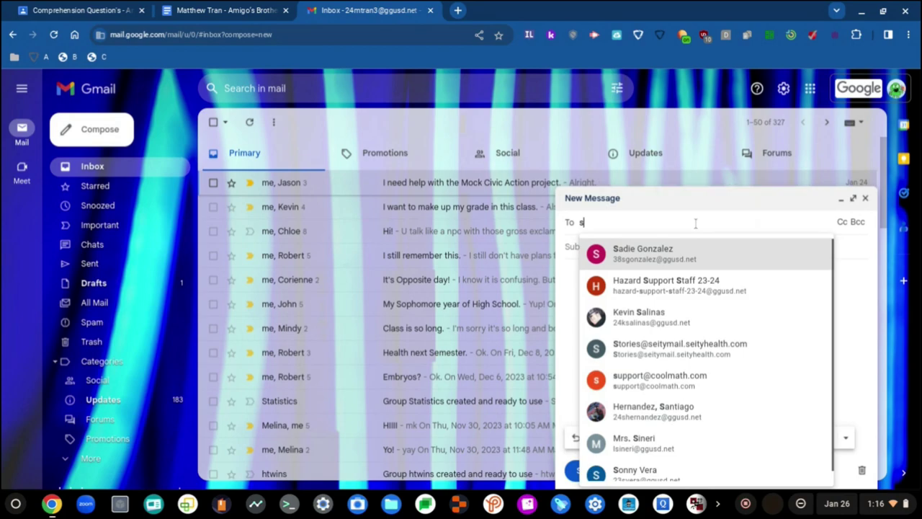
mouse_move(712, 292)
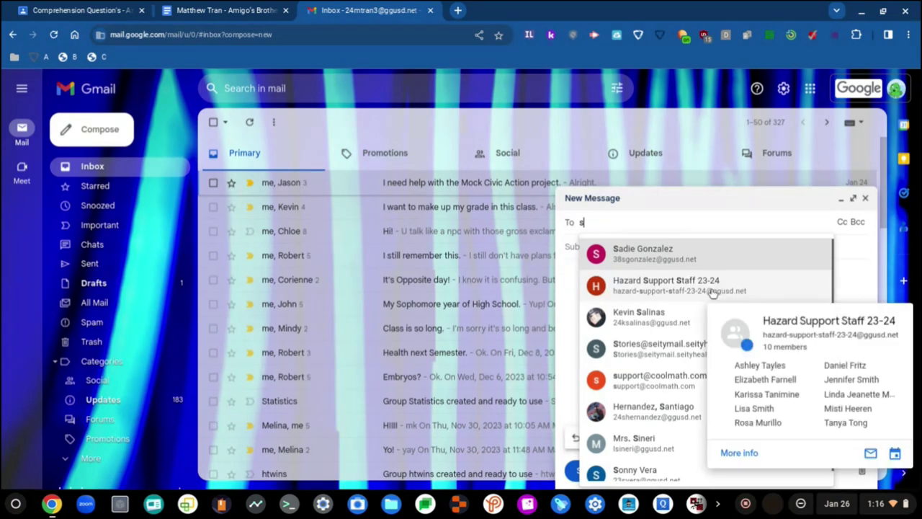
mouse_move(677, 381)
scroll(677, 382, down, 1)
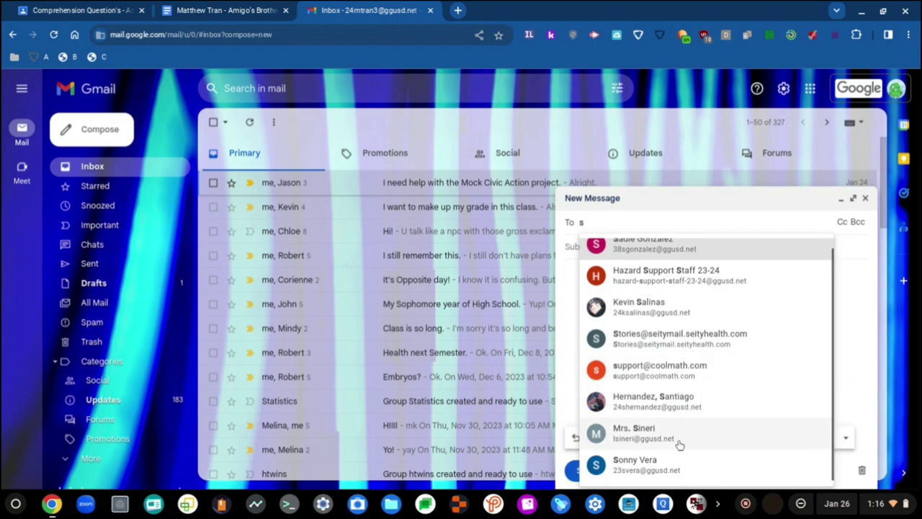
scroll(697, 374, up, 1)
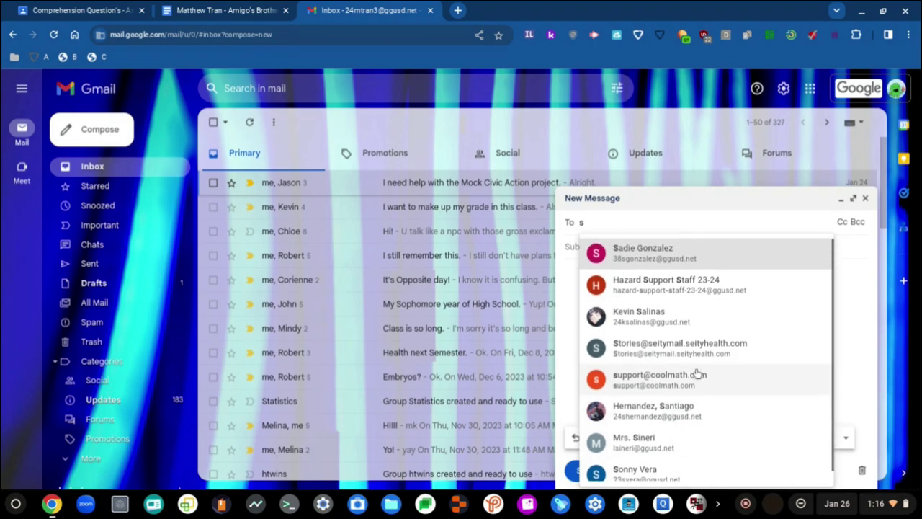
scroll(696, 371, down, 1)
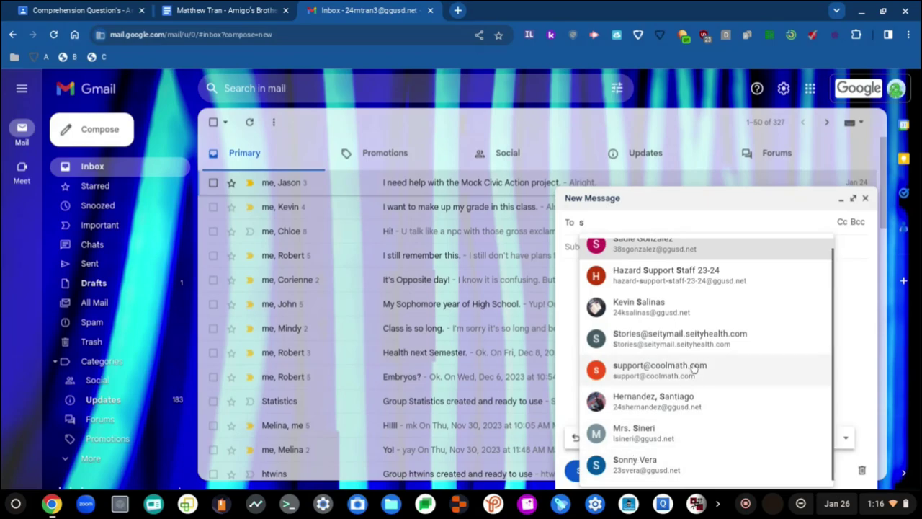
scroll(694, 368, up, 1)
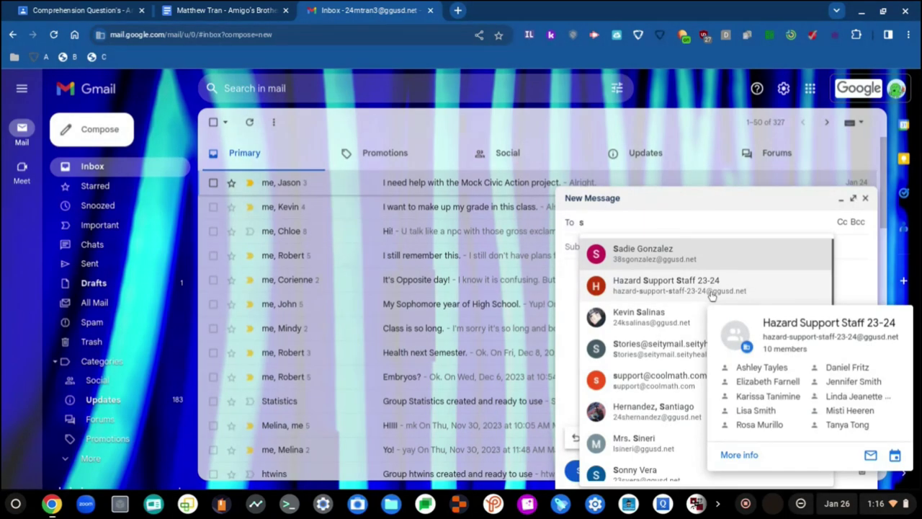
Step: Refine the recipient search and add the suggested classmate as the draft's recipient
text(d)
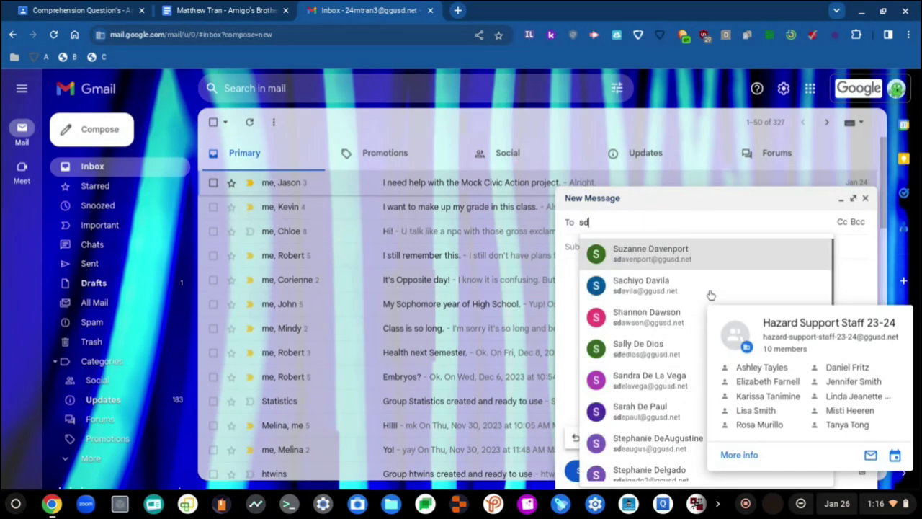
text(f)
key(BackSpace)
text(u)
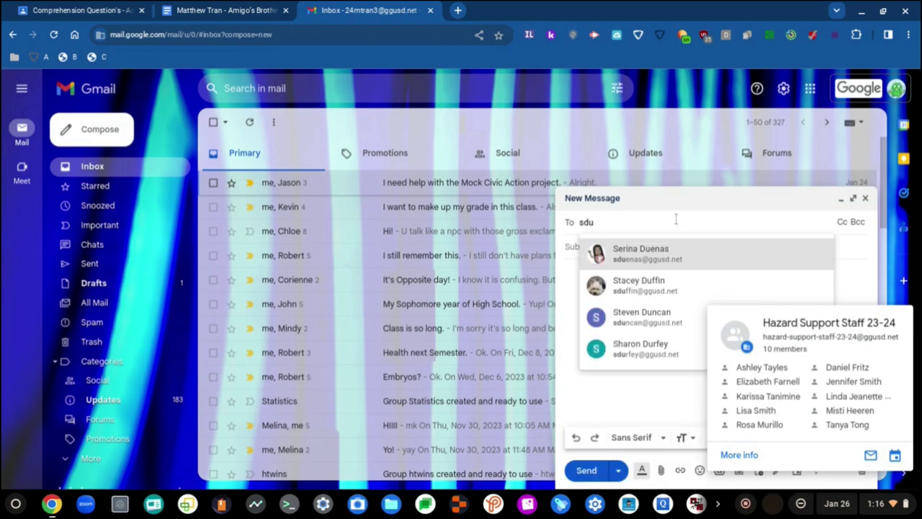
mouse_move(672, 265)
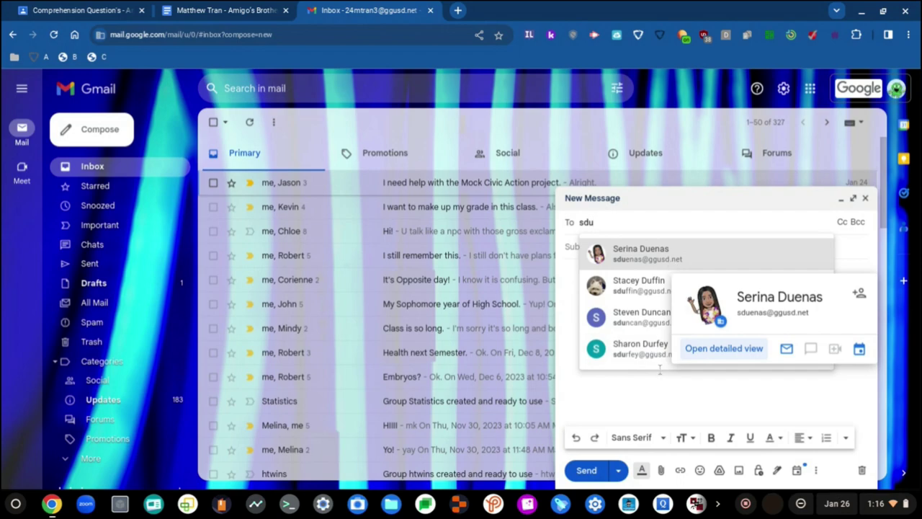
click(664, 258)
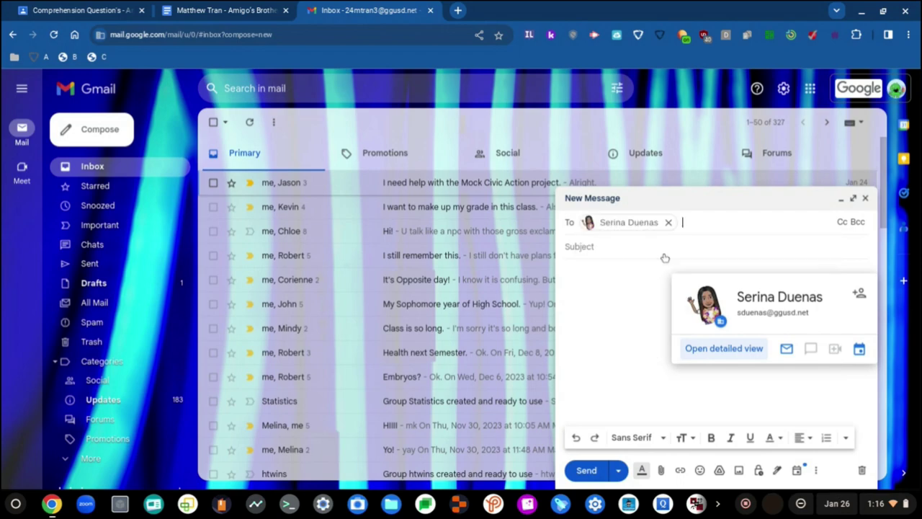
click(656, 260)
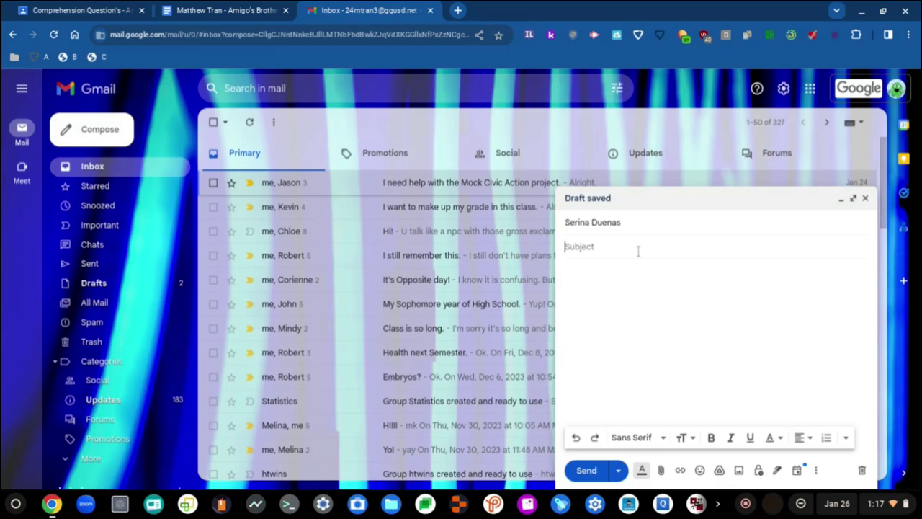
Step: Send the email with subject 'I was testing' and body 'I don't know'
text(I was testing)
key(Tab)
text(I)
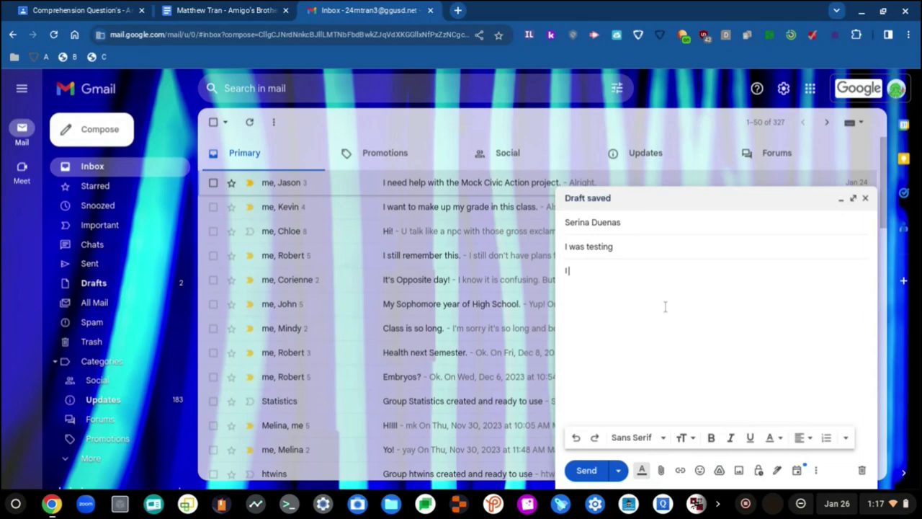
text( don't know)
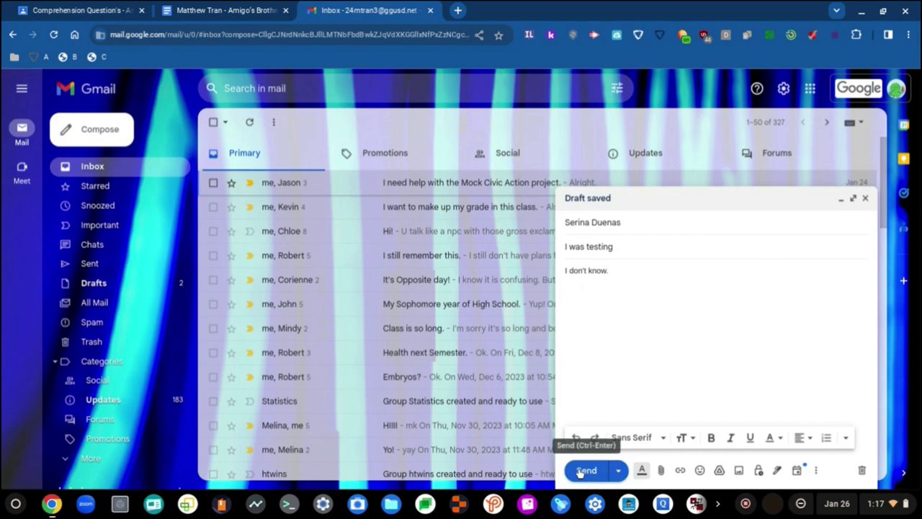
click(580, 471)
Step: Mark the sent message important, go back to the inbox Updates, and close the Gmail tab
click(181, 465)
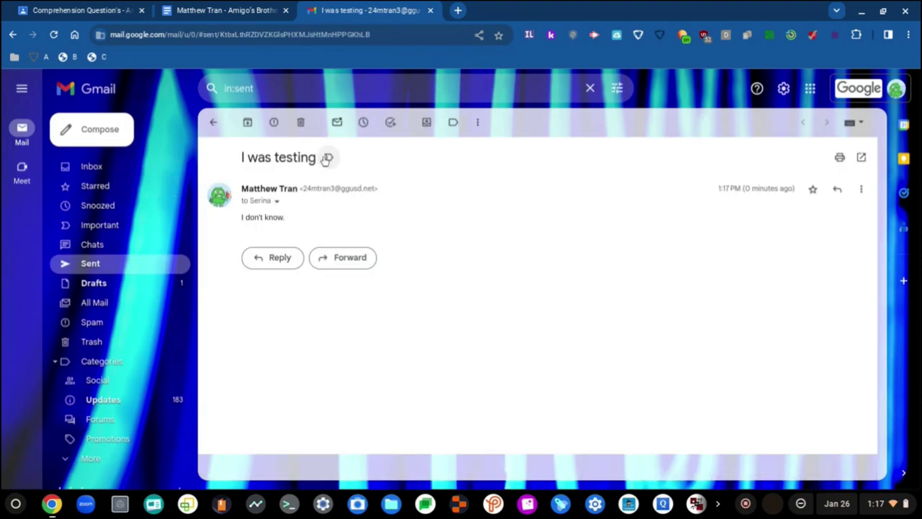
click(327, 157)
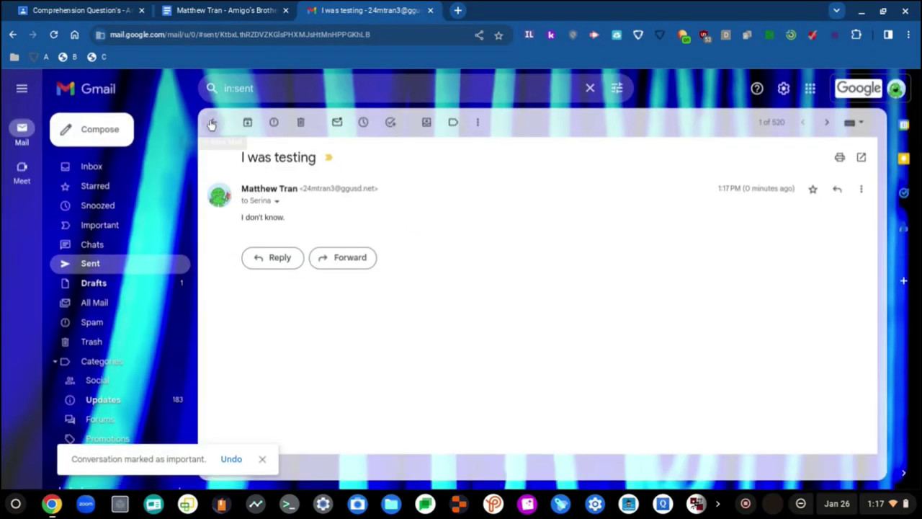
click(213, 123)
click(145, 168)
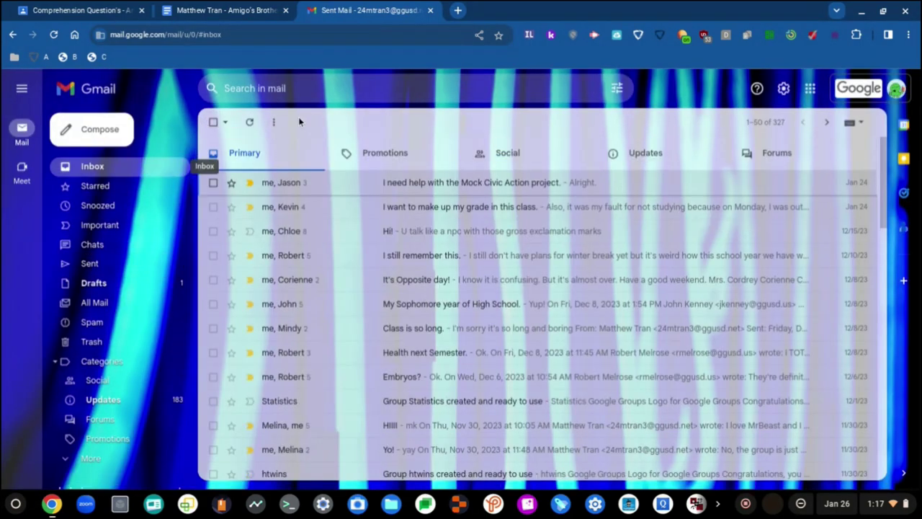
click(630, 151)
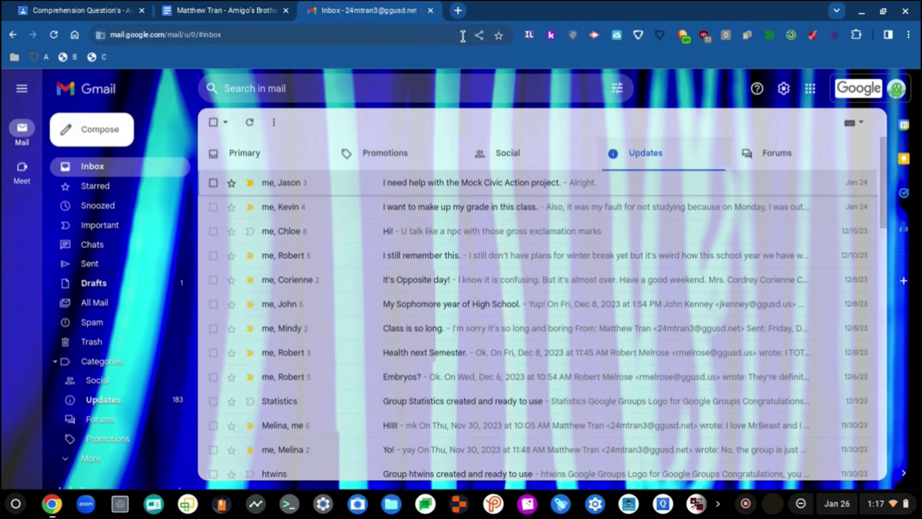
click(428, 11)
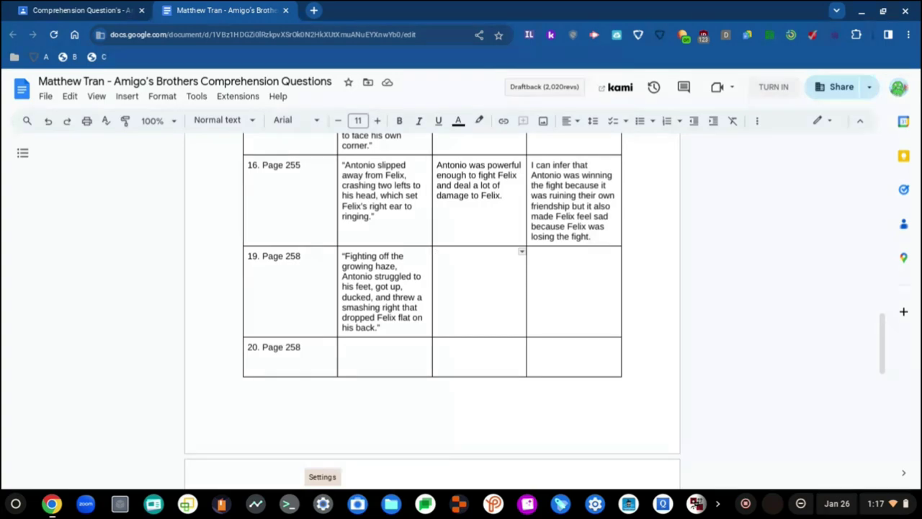
Step: Run Check for updates under About ChromeOS in Settings, then close Settings
click(324, 506)
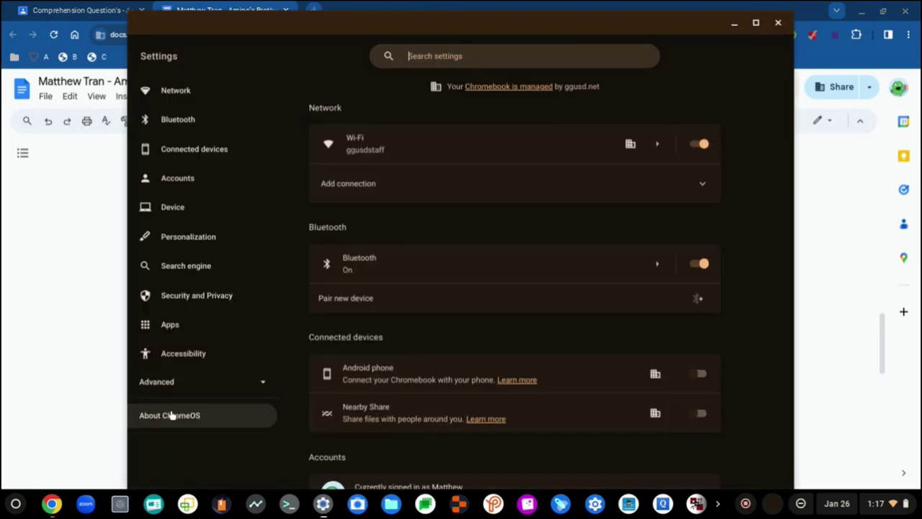
click(171, 415)
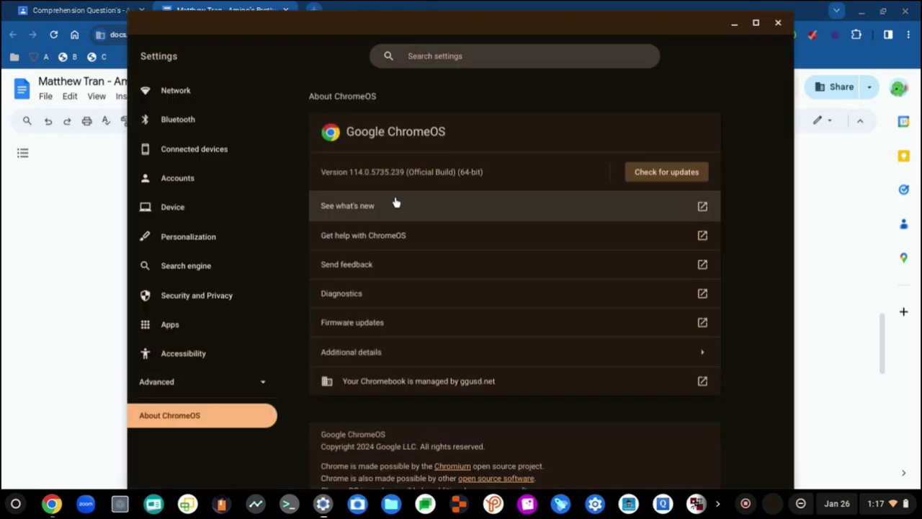
click(652, 173)
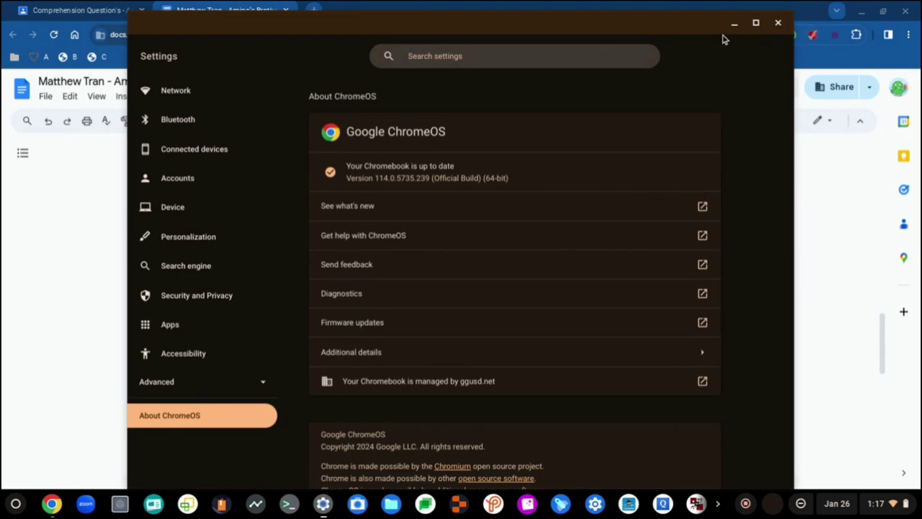
click(778, 23)
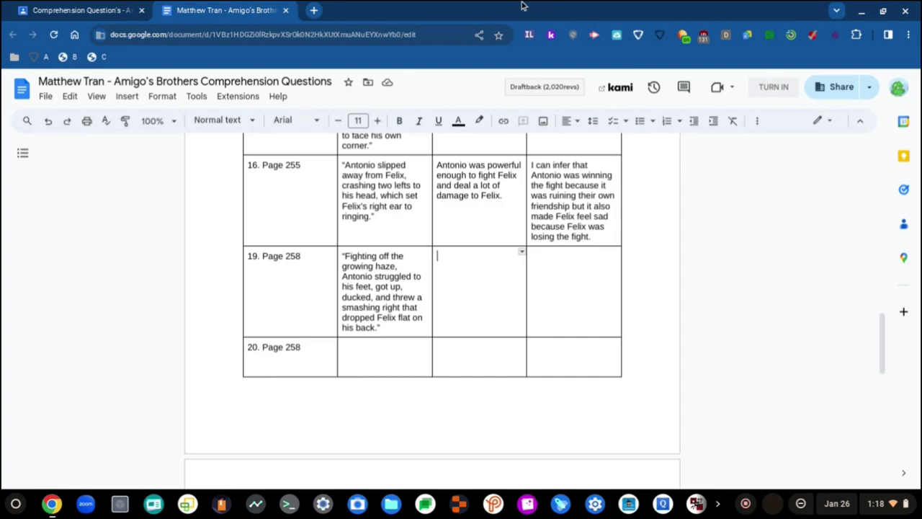
Step: Search 'aeries' in a new tab and open the Garden Grove Aeries portal login
click(313, 10)
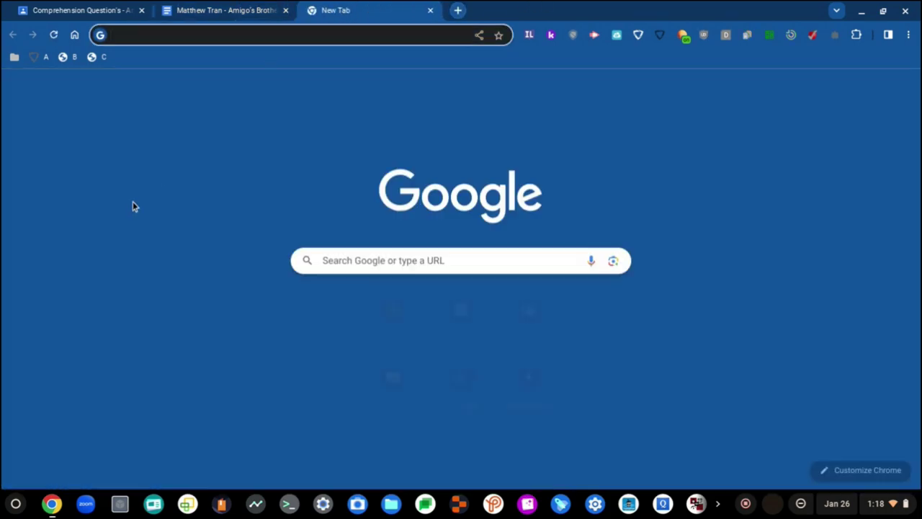
text(aeries)
key(Return)
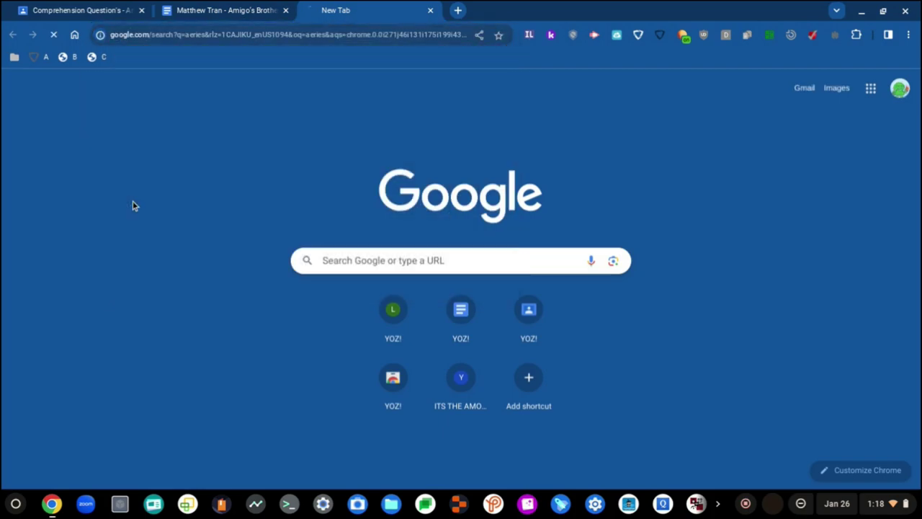
click(162, 298)
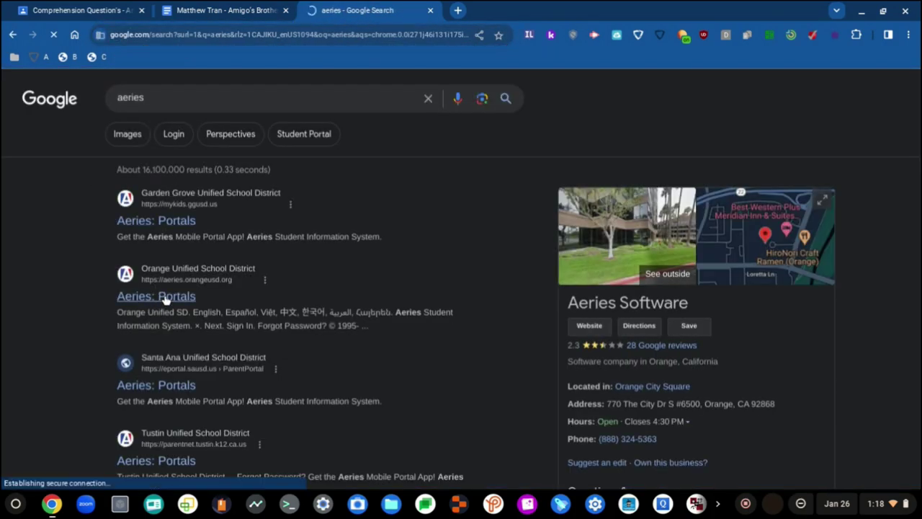
click(46, 231)
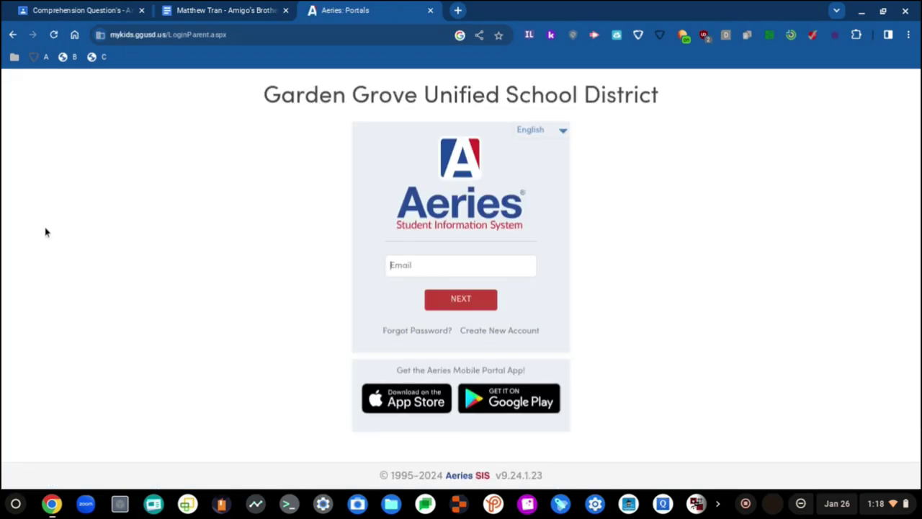
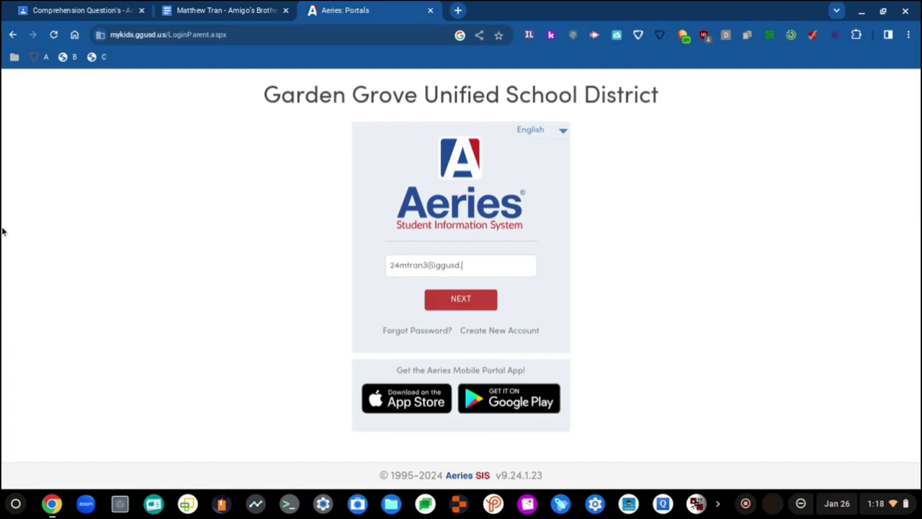
Step: Sign in to the Aeries Student Portal with the student's school email and password
key(Return)
text(••••••••••)
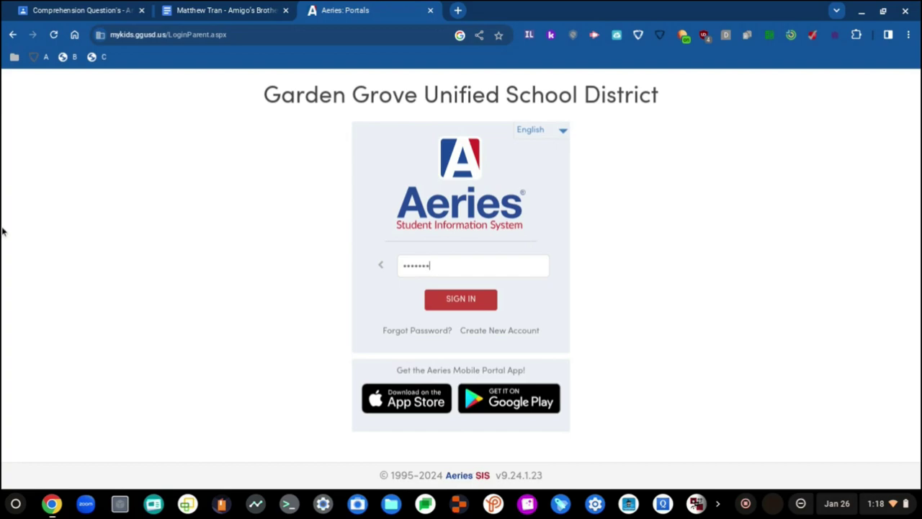
key(Return)
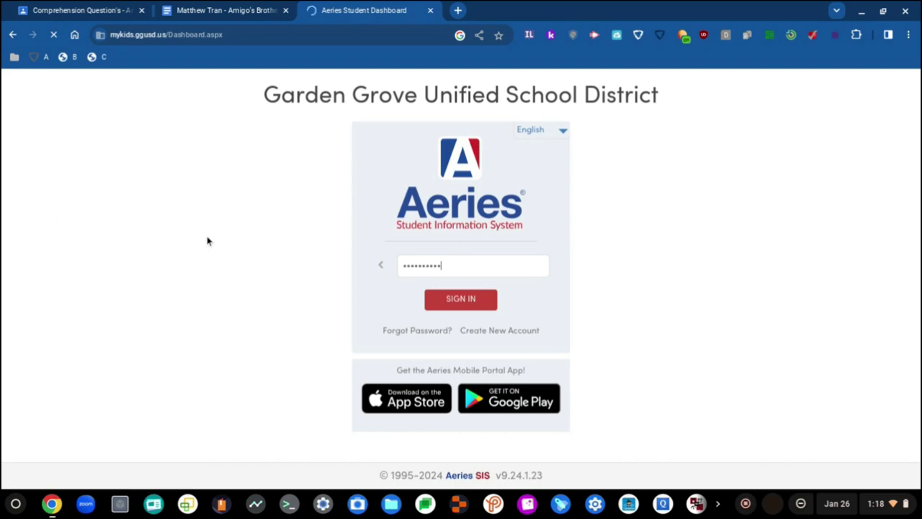
Step: Scroll the class grade cards, close the Aeries tab, and click row 19's empty third-column cell
scroll(490, 162, down, 10)
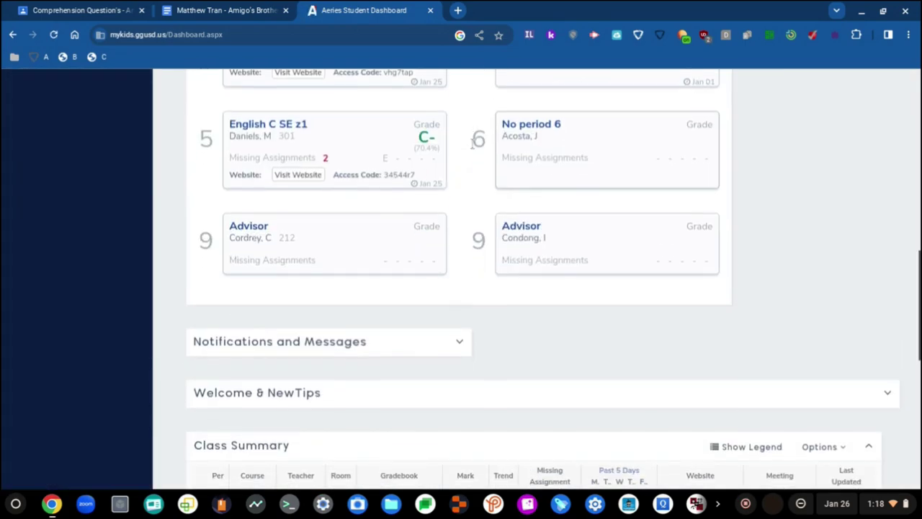
scroll(502, 175, up, 1)
scroll(492, 209, up, 3)
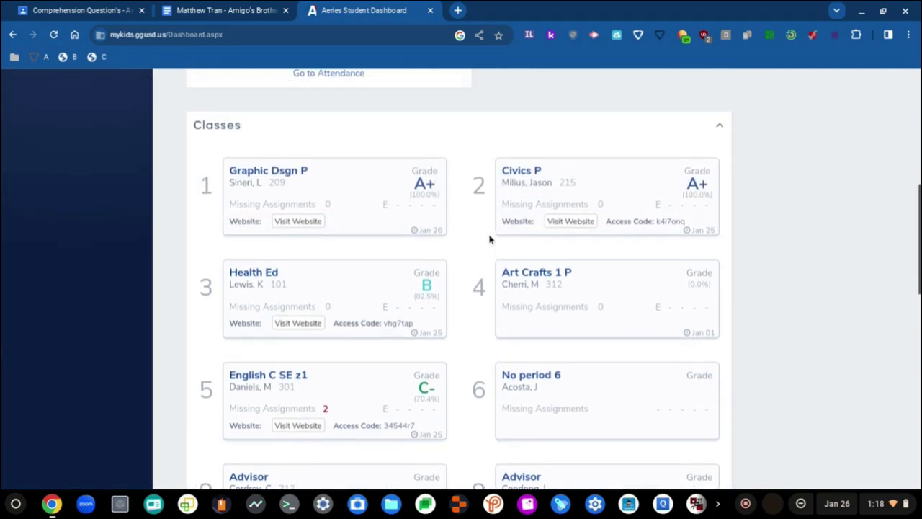
click(430, 10)
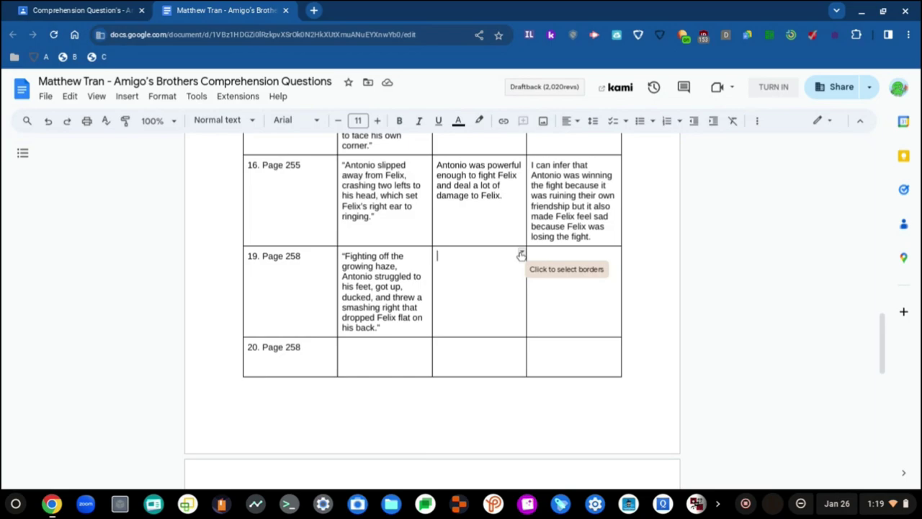
click(520, 256)
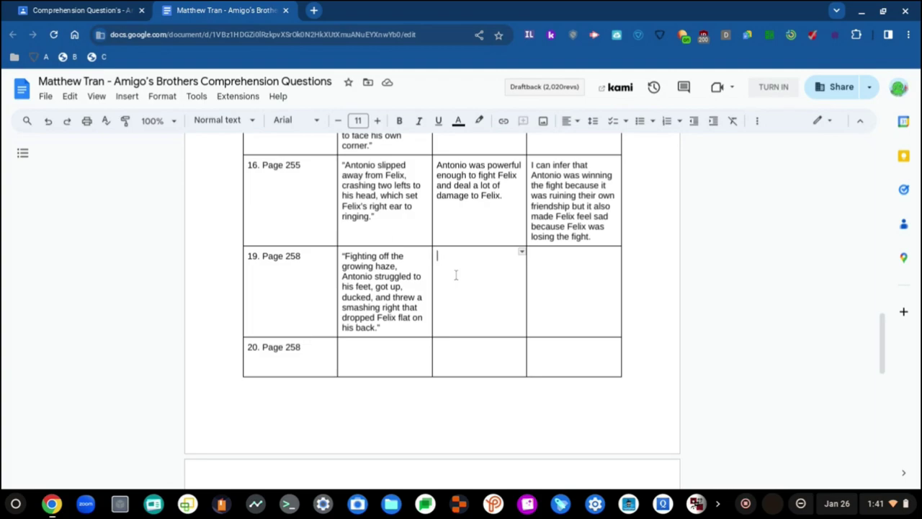
Step: Type 'Felix was trying his best to keep going and keep fighting Antonio.' in row 19's third cell
scroll(456, 275, up, 3)
scroll(456, 275, down, 4)
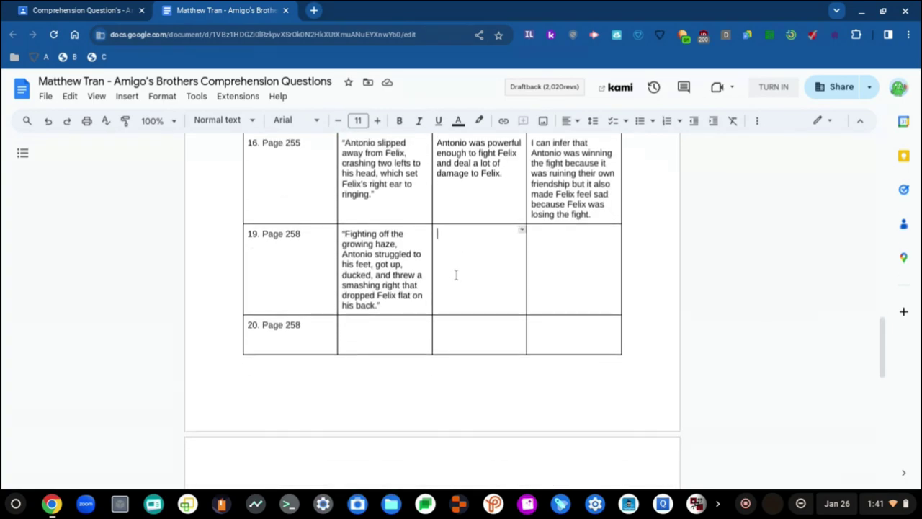
text(Felix)
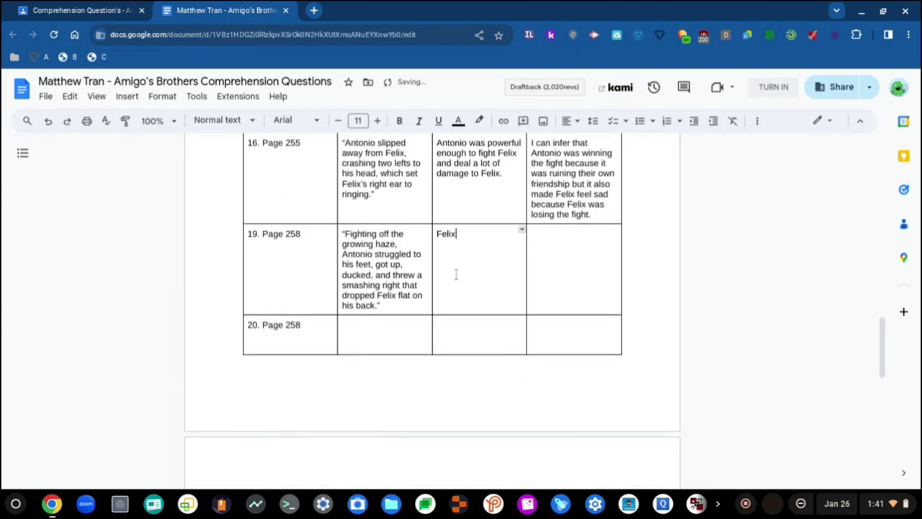
text( is trying)
key(BackSpace)
key(BackSpace)
key(BackSpace)
key(BackSpace)
key(BackSpace)
key(BackSpace)
key(BackSpace)
key(BackSpace)
key(BackSpace)
text(was trying his best )
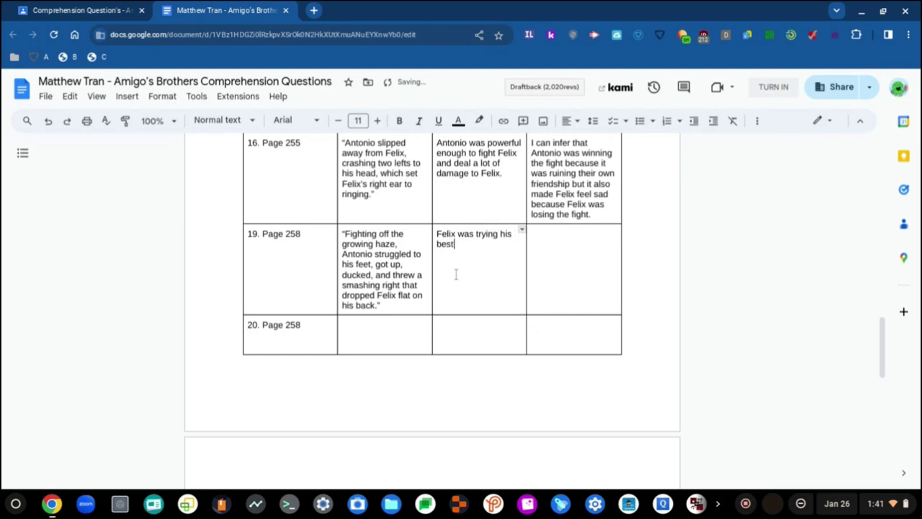
text(to keep going an)
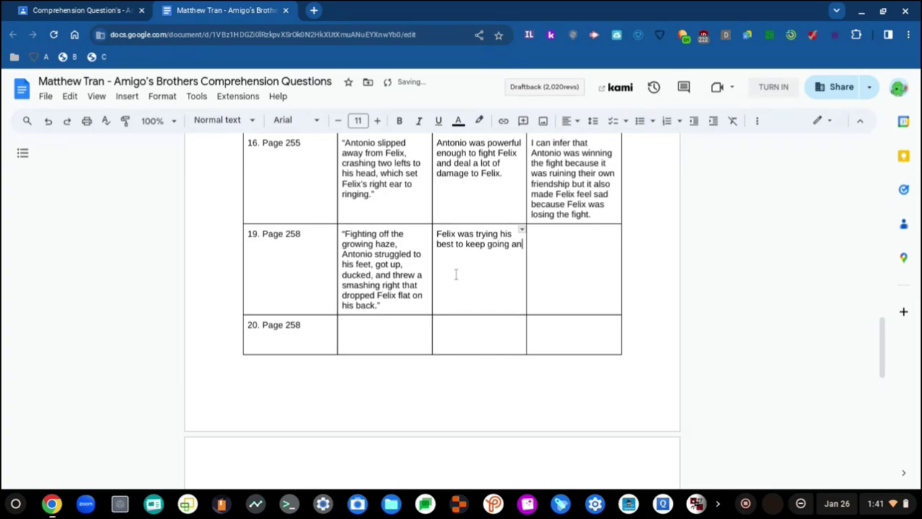
text(d keep fighting )
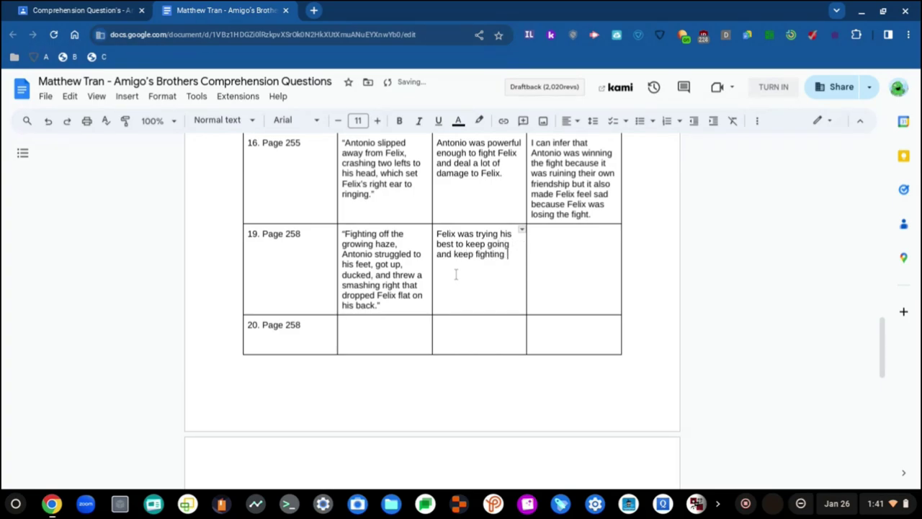
text(Antonio.)
click(591, 254)
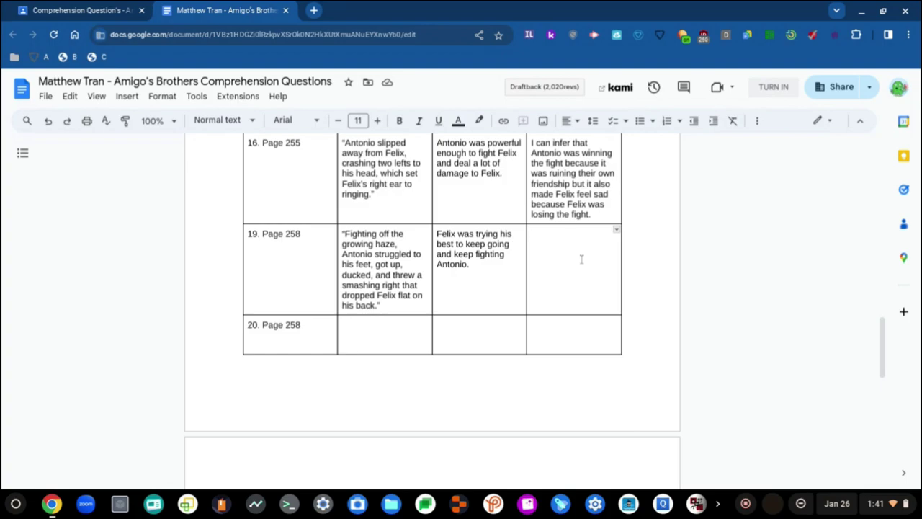
scroll(582, 259, down, 2)
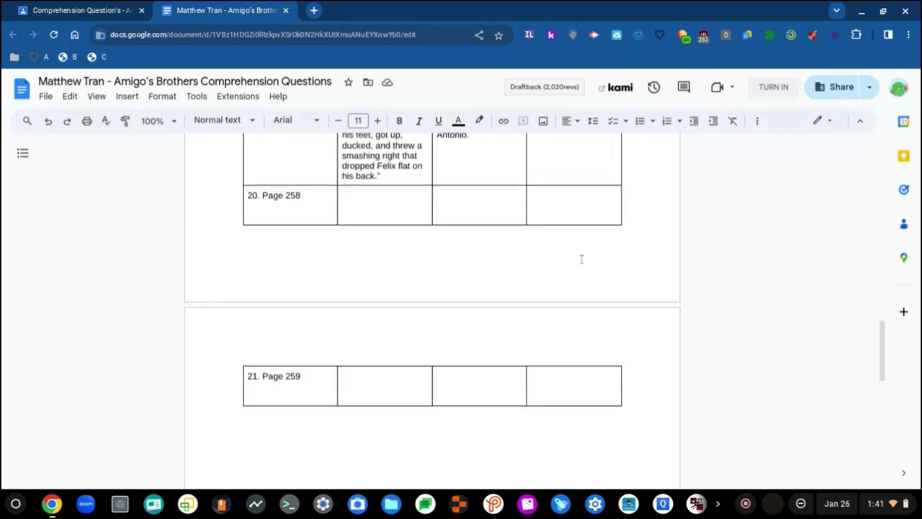
scroll(580, 258, up, 3)
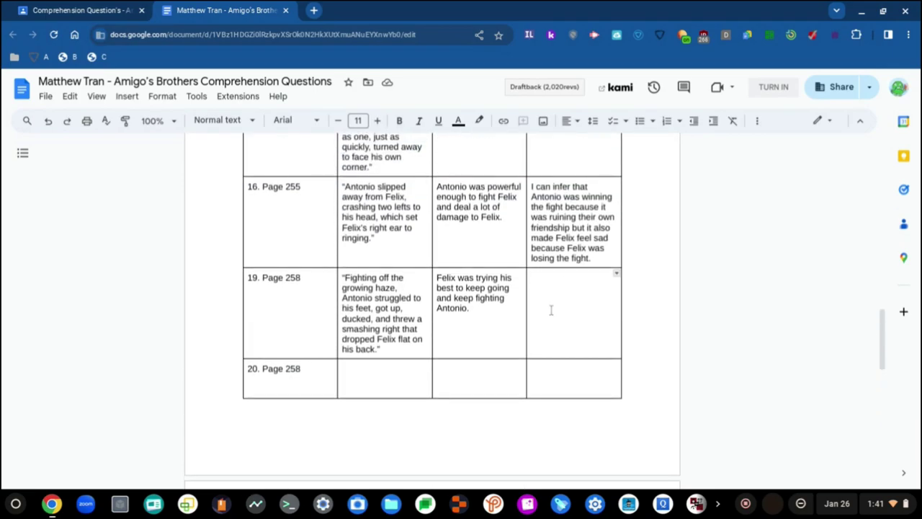
key(super)
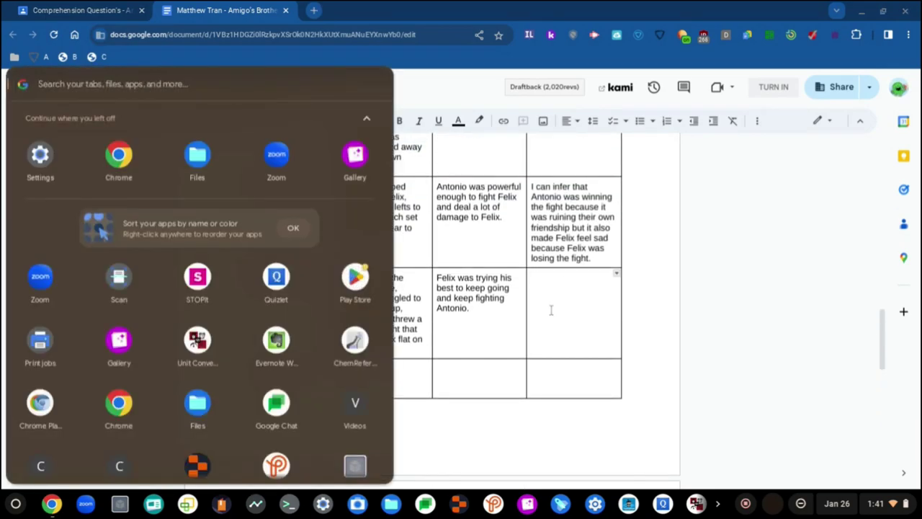
click(551, 310)
scroll(551, 310, down, 4)
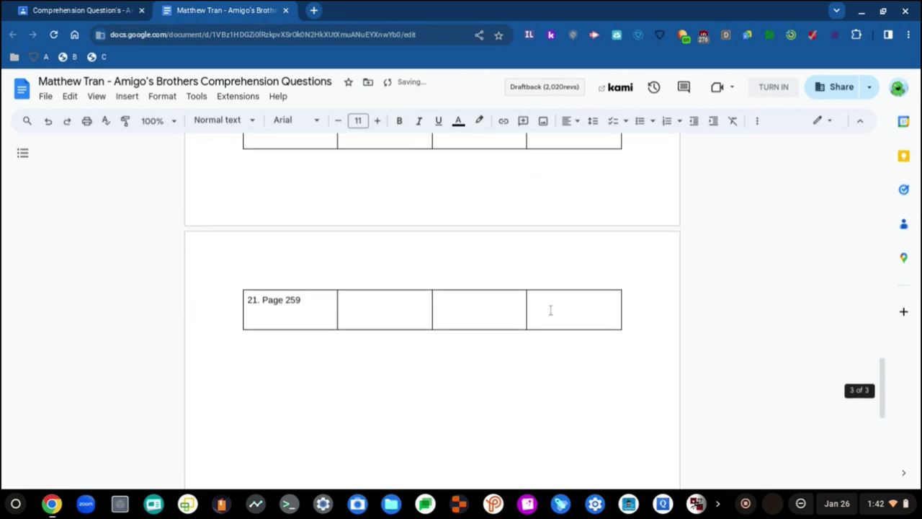
scroll(550, 310, up, 4)
Step: Start row 19's inference: 'I can infer that I found textual evidence about Felix and Antonio being tied.'
text(I)
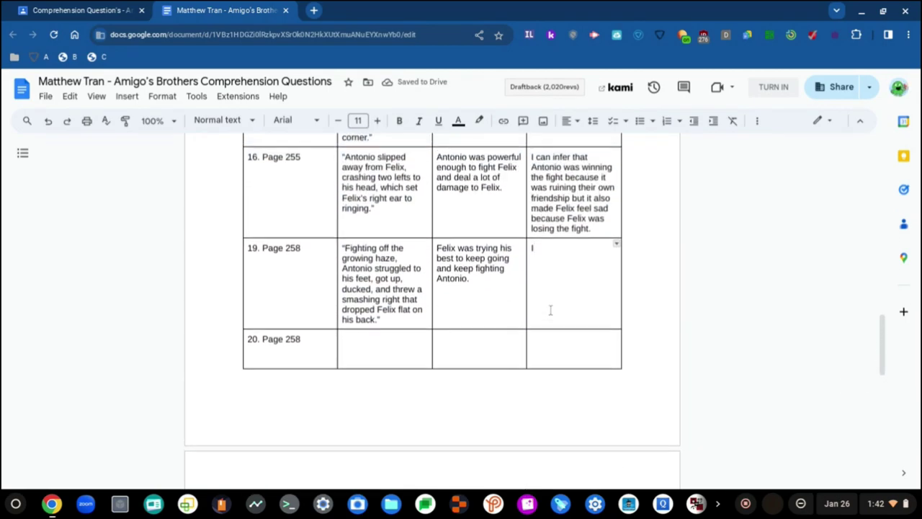
text( can infer t)
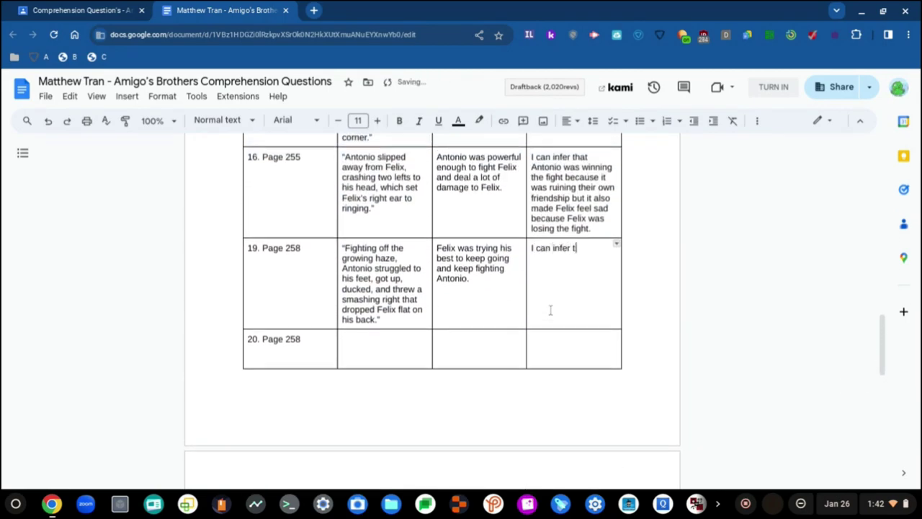
text(hat)
text(I found textual e)
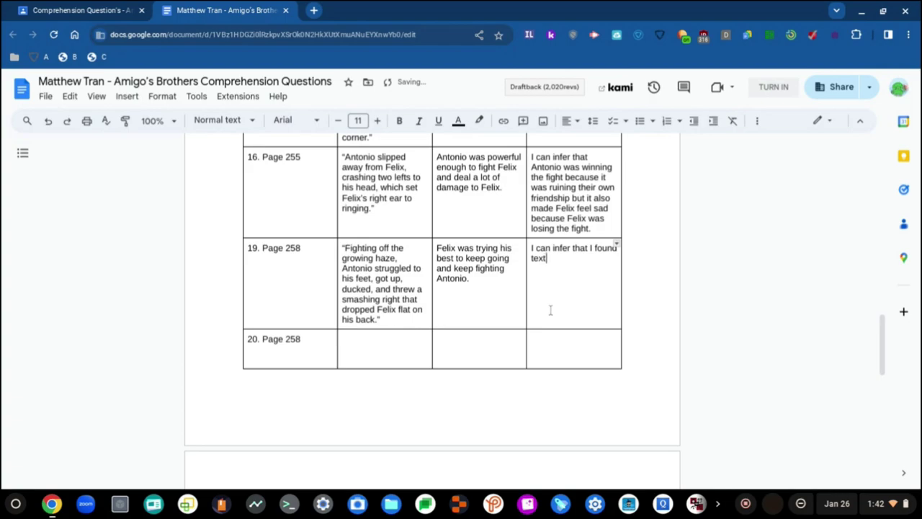
text(vidence abo)
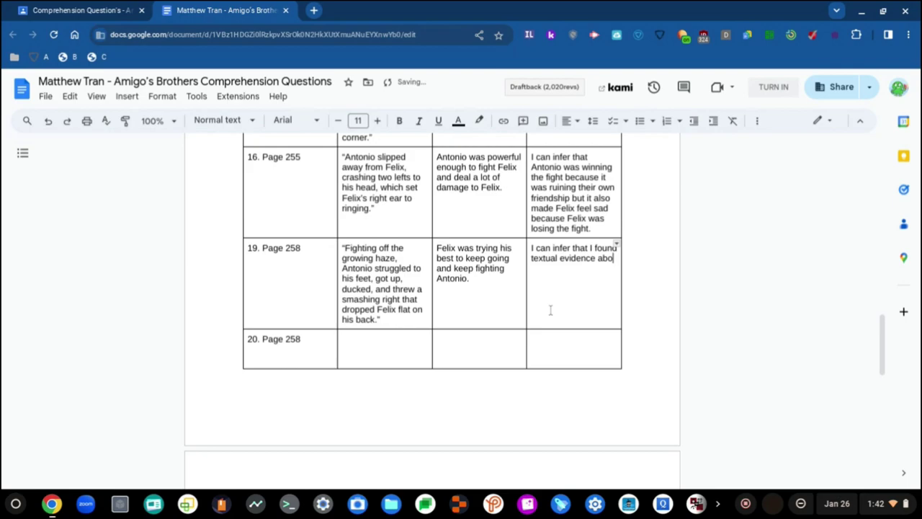
text(ut Felix and n)
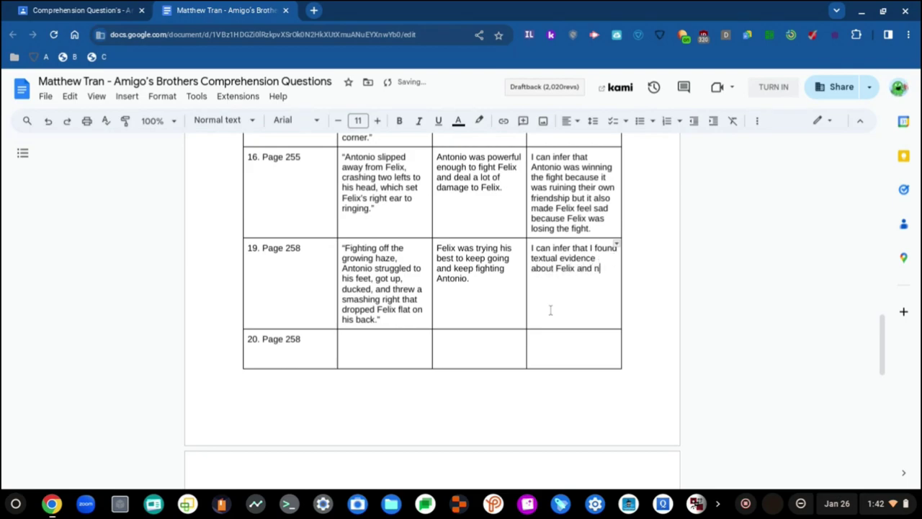
key(BackSpace)
text(Antonio)
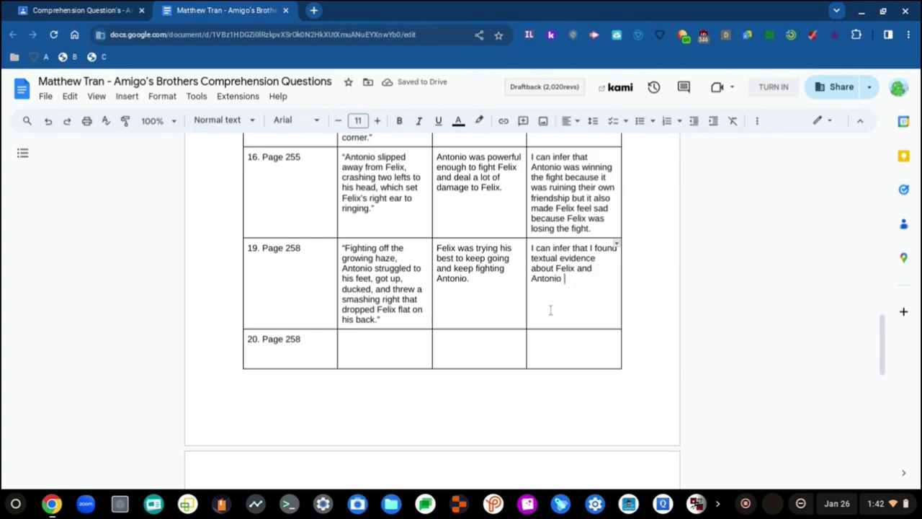
text( being tied)
text(=)
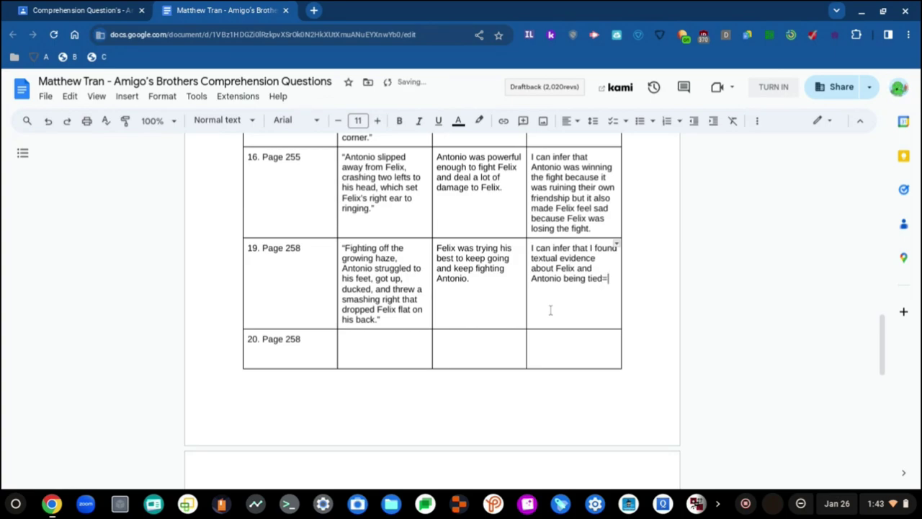
key(BackSpace)
key(BackSpace)
key(BackSpace)
key(BackSpace)
text(ied.)
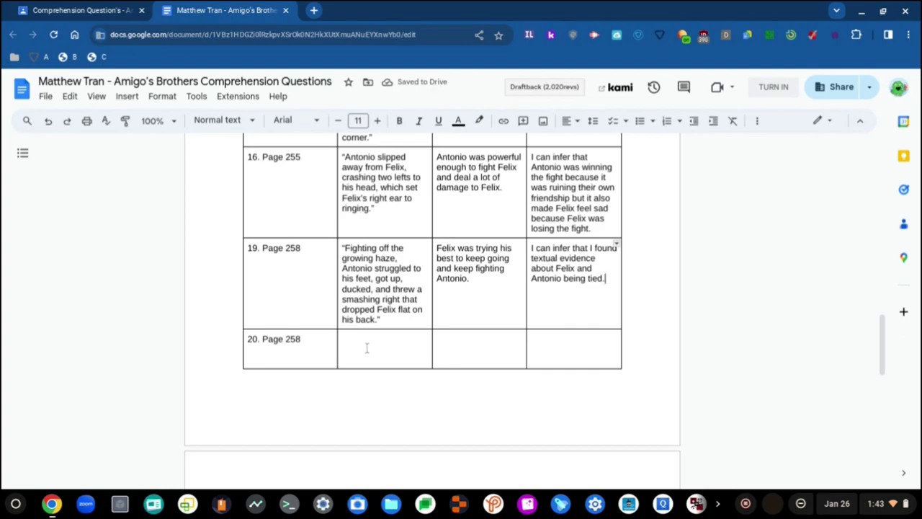
Step: Extend the row 19 inference so it ends 'because it was a very close fight.'
click(364, 352)
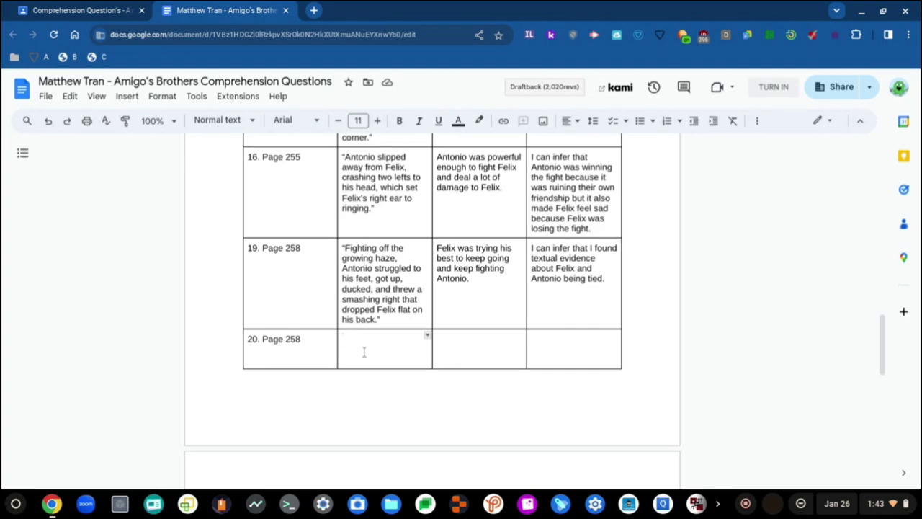
scroll(366, 336, down, 3)
scroll(367, 335, up, 2)
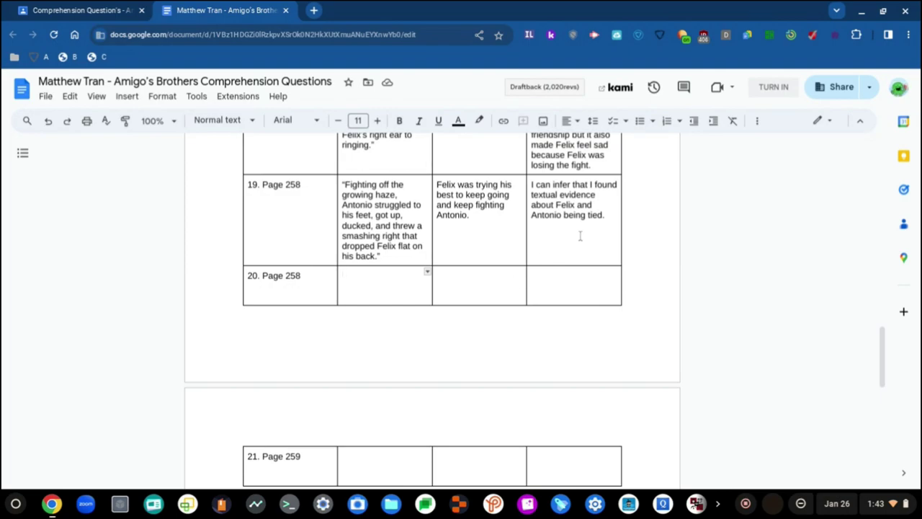
click(602, 226)
key(BackSpace)
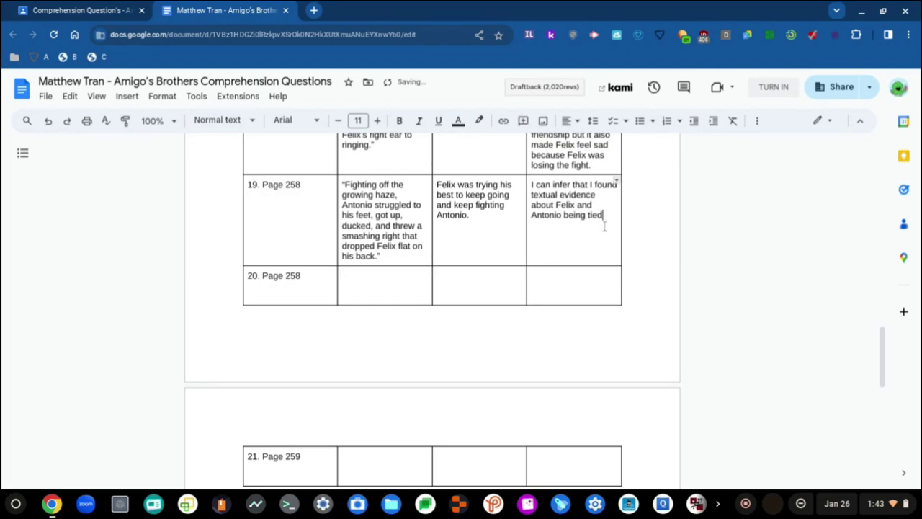
text(because it wa a ve)
key(BackSpace)
key(BackSpace)
key(BackSpace)
key(BackSpace)
key(BackSpace)
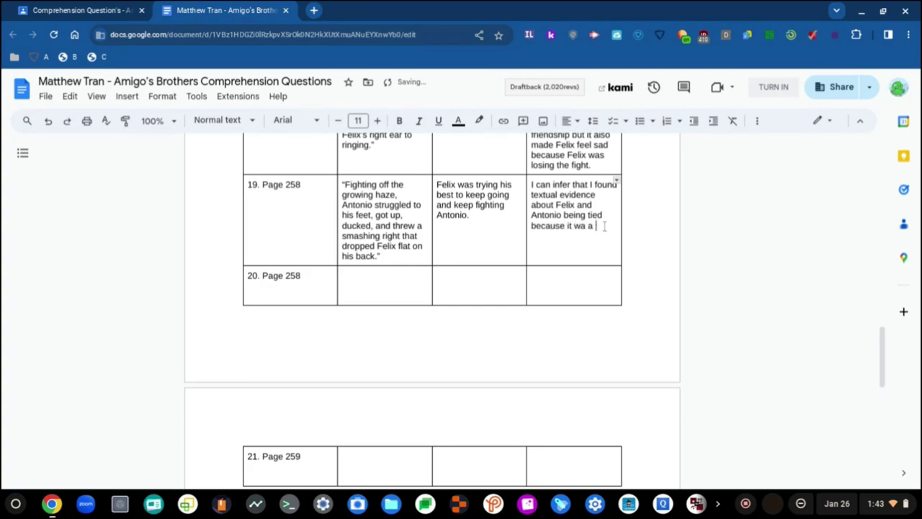
text(s)
text(ry close fight.)
click(389, 278)
scroll(314, 290, down, 1)
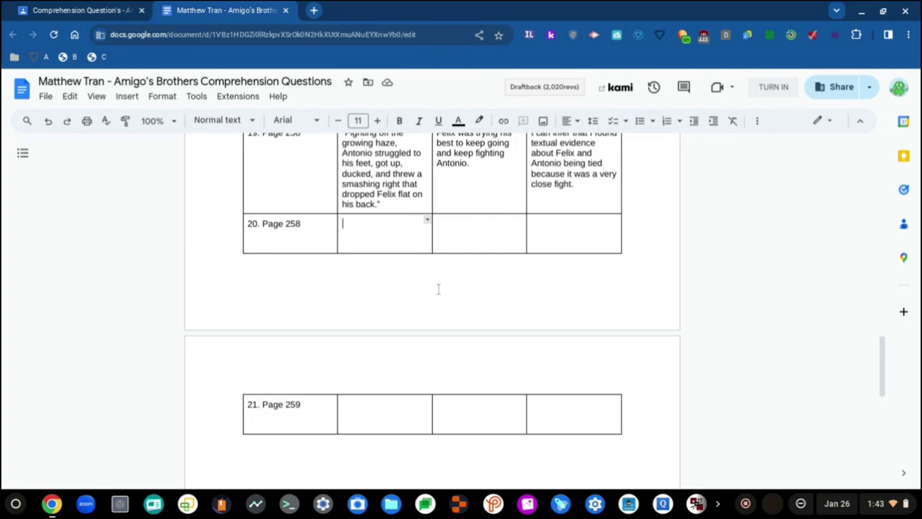
Step: Begin row 20's quote: '"This time, to Felix's surprise, it was Antonio who came out fast'
text("This tm)
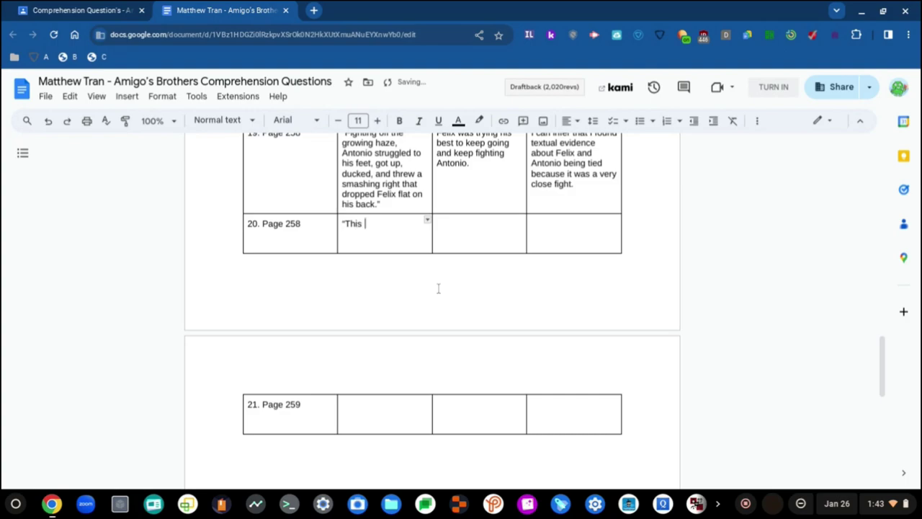
text(e)
key(BackSpace)
key(BackSpace)
text(ime)
text(, to Felix)
text('s s)
text(u)
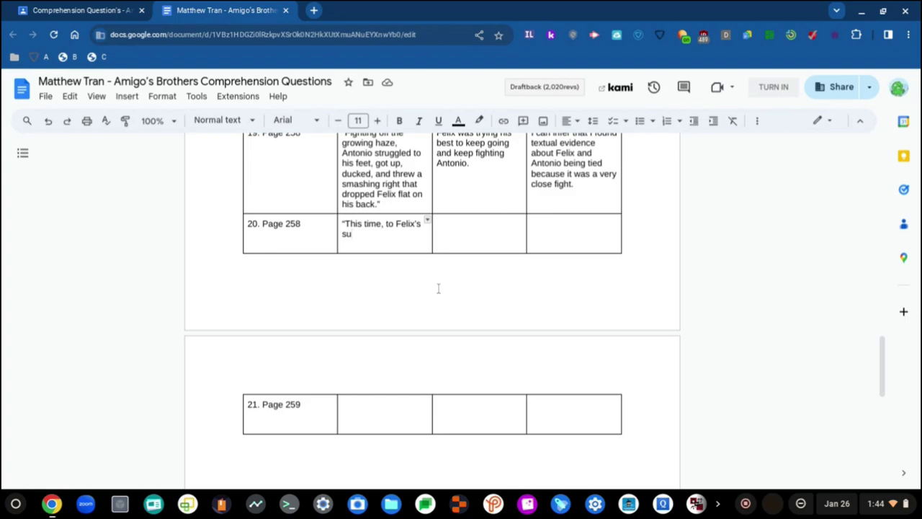
text(rpi)
key(BackSpace)
text(rise)
text(, it was Antonio)
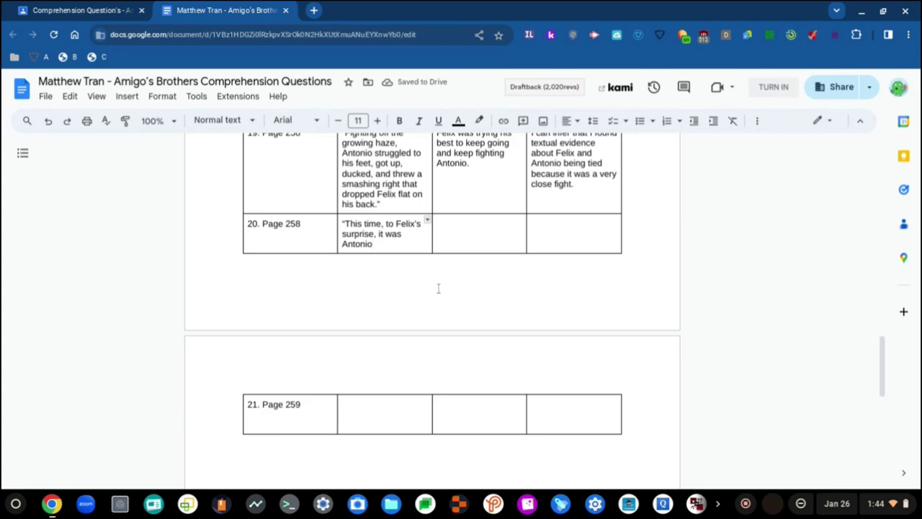
text( wh)
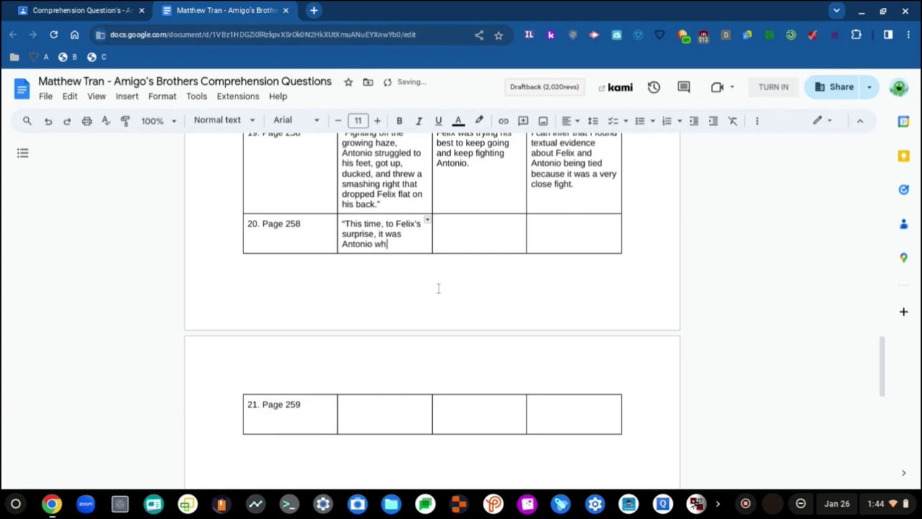
text(o came out f)
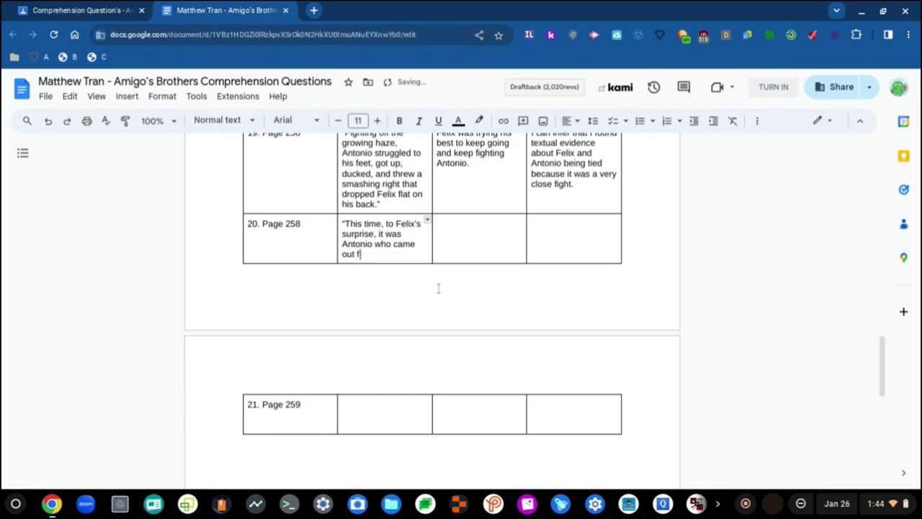
text(ast)
Step: Finish the quote through 'Antonio drove Felix hard against the ropes."'
text(, charging)
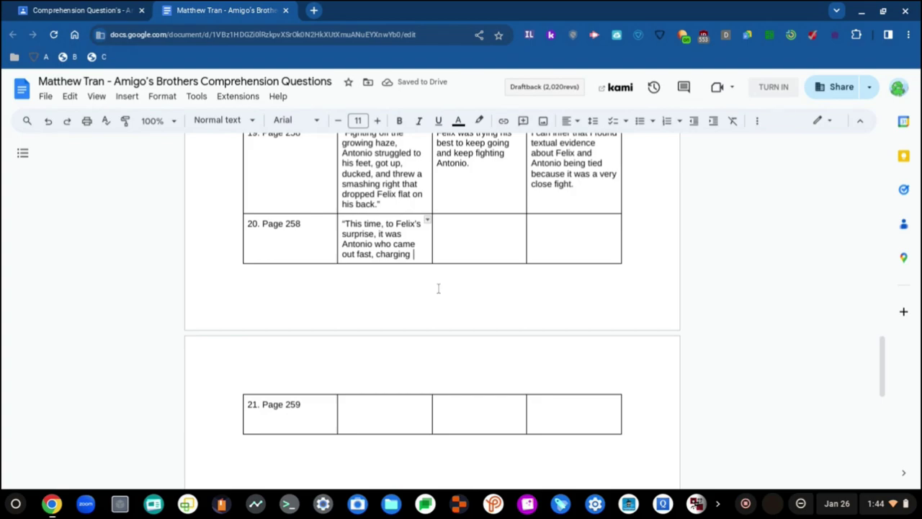
text( across the ring)
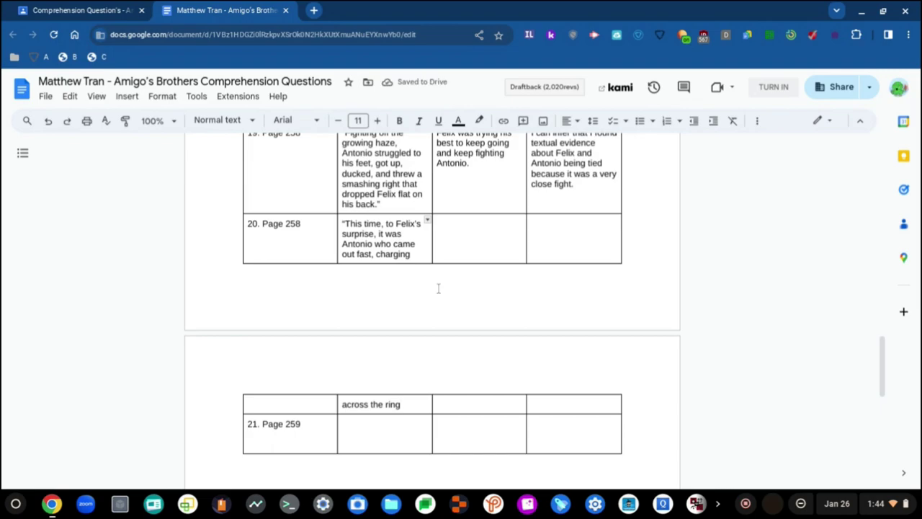
text(. Felix brac)
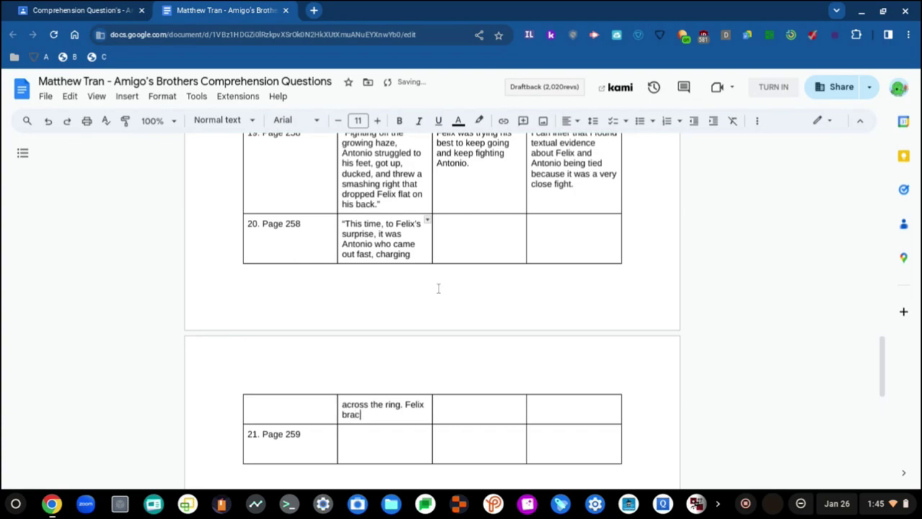
text(ed himself but co)
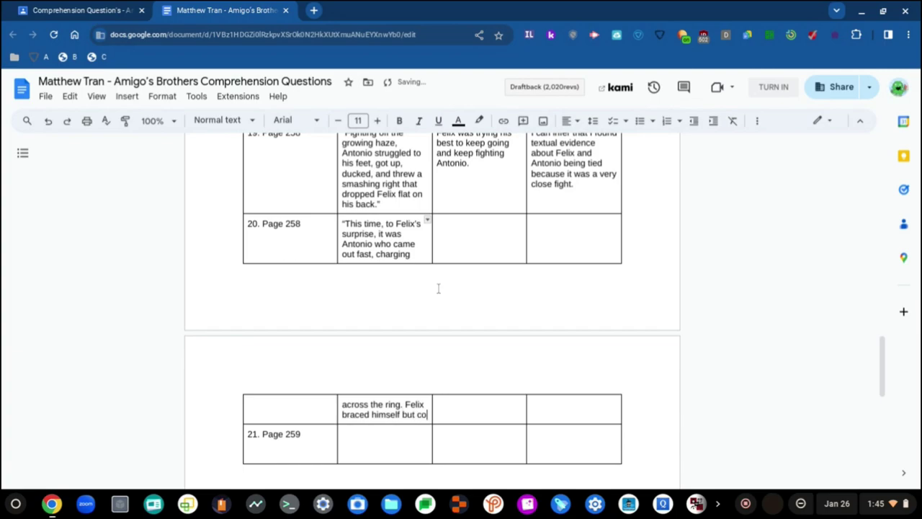
text(uldn't)
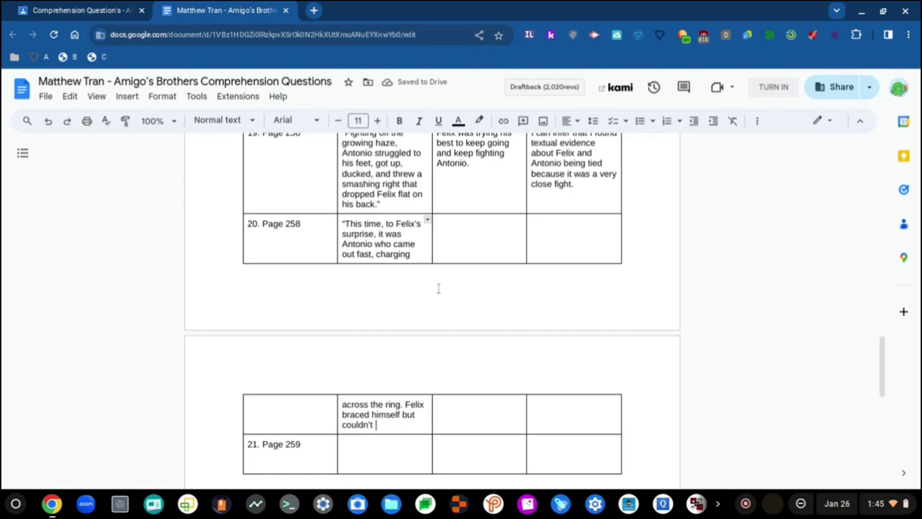
text(ward off )
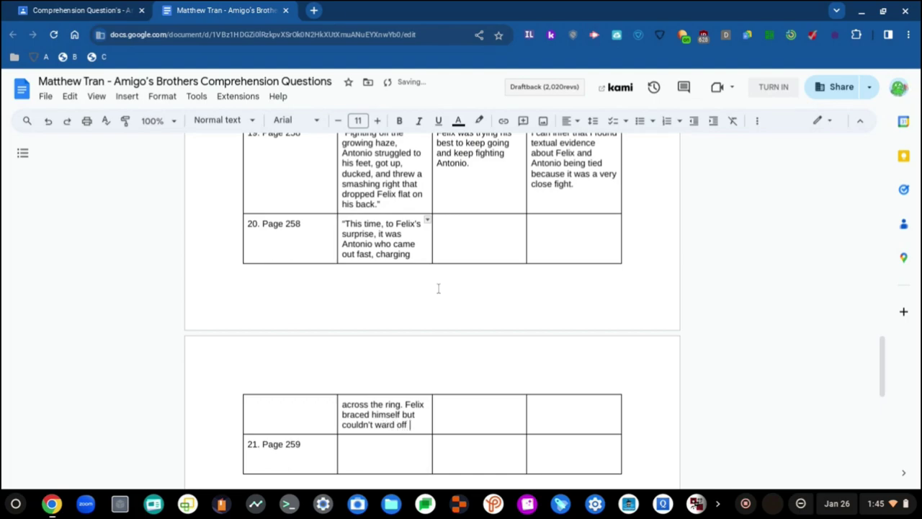
text(the b)
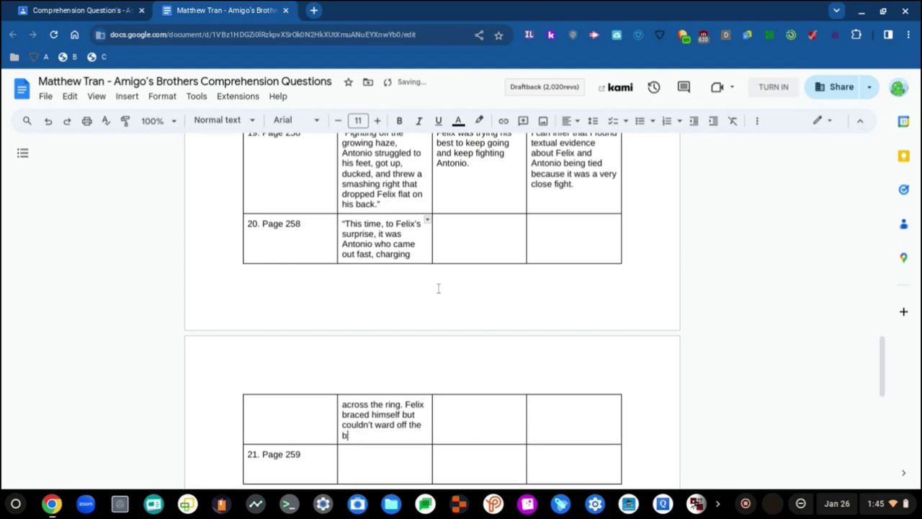
text(arrage of punches)
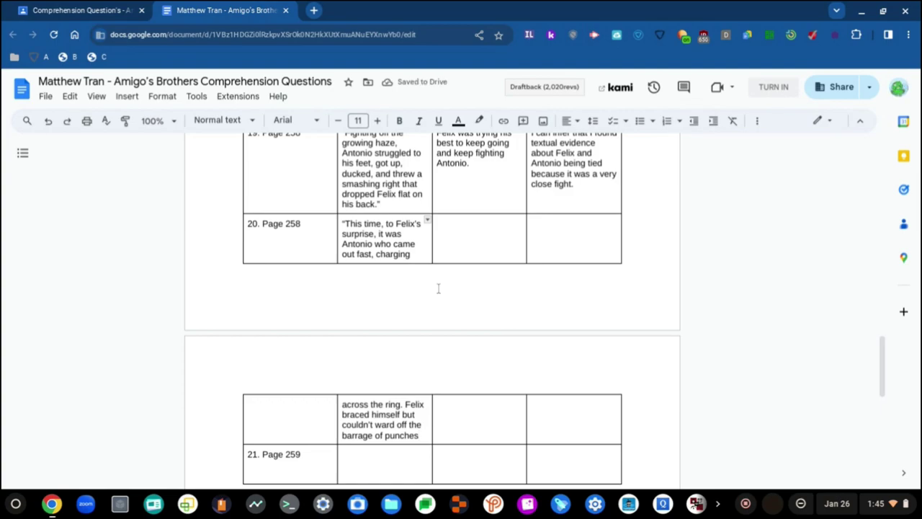
text(. Antonio)
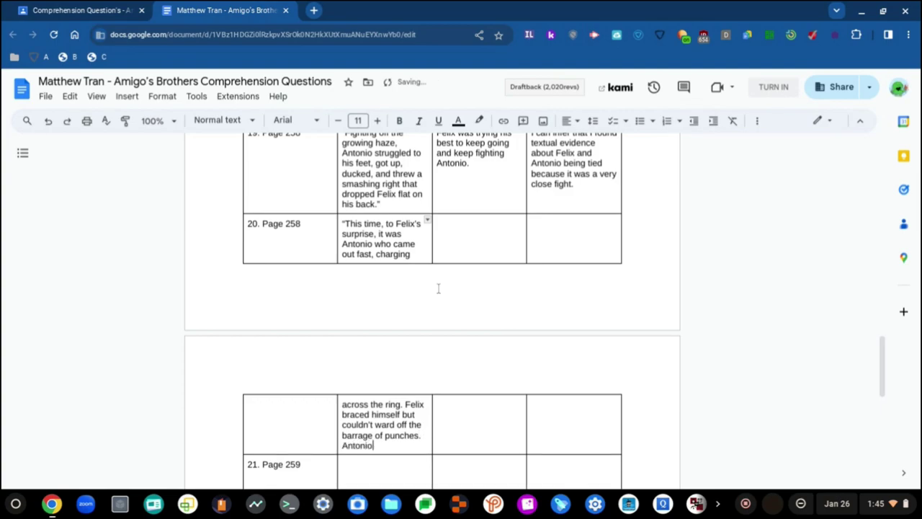
text( drove Felx)
key(BackSpace)
text(ix hard a)
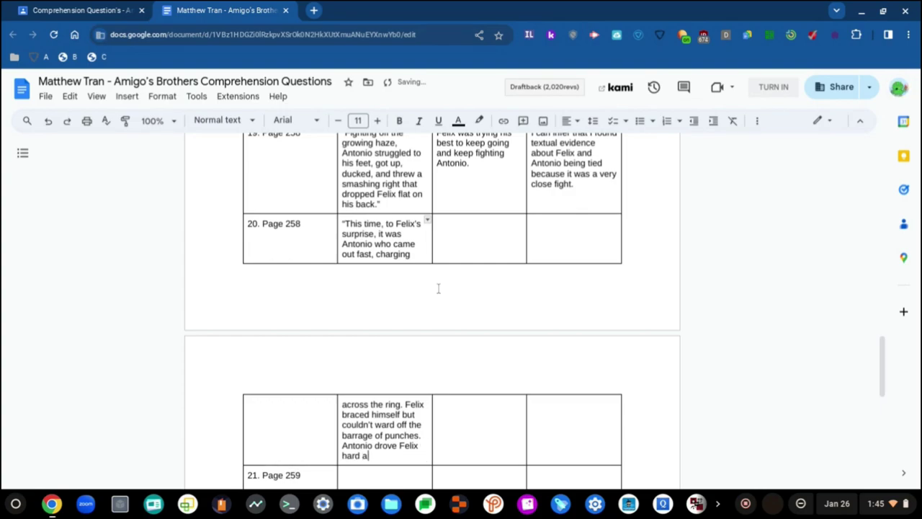
text(gainst the r)
text(opes)
text(.")
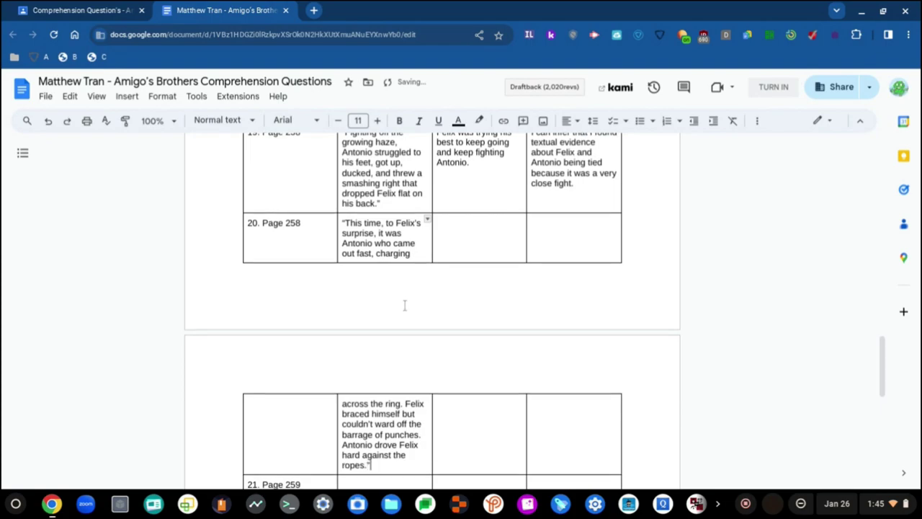
scroll(403, 305, down, 2)
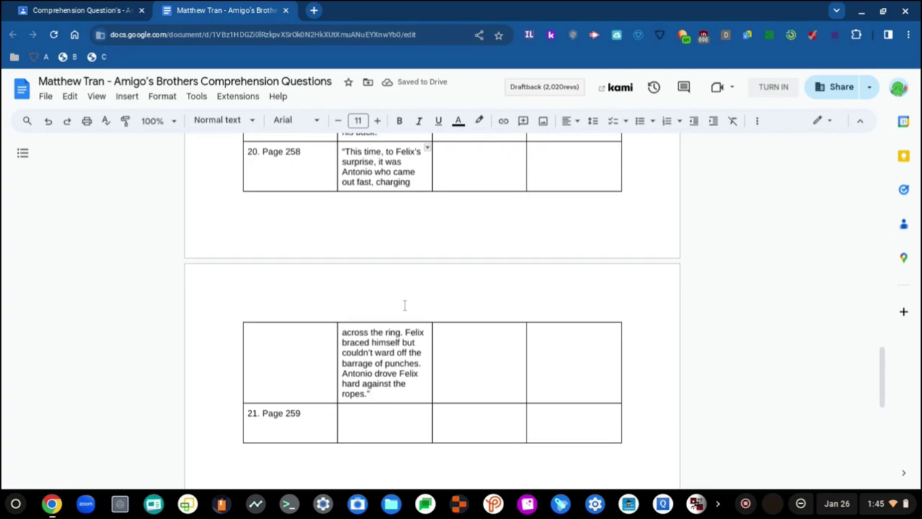
scroll(461, 334, up, 5)
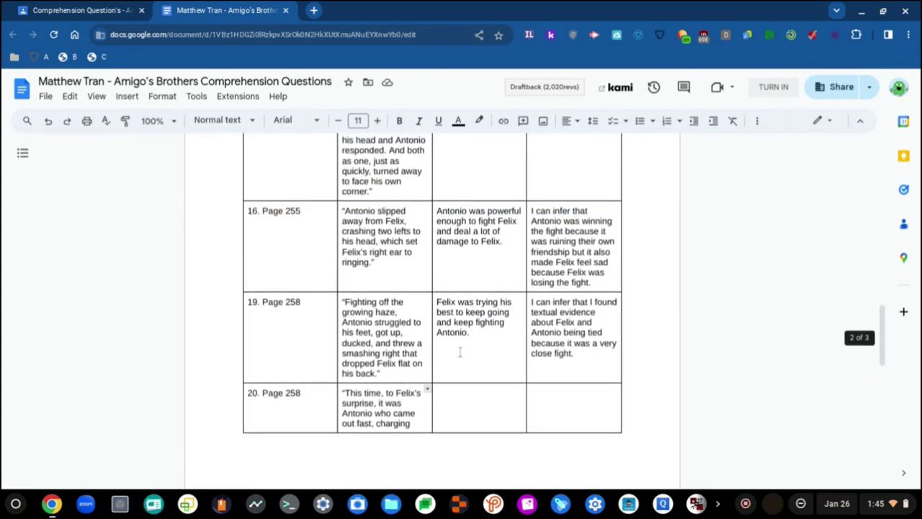
scroll(460, 351, down, 1)
Step: Write row 20's third cell: Felix and Antonio were still doing almost equal punches to each other
click(474, 340)
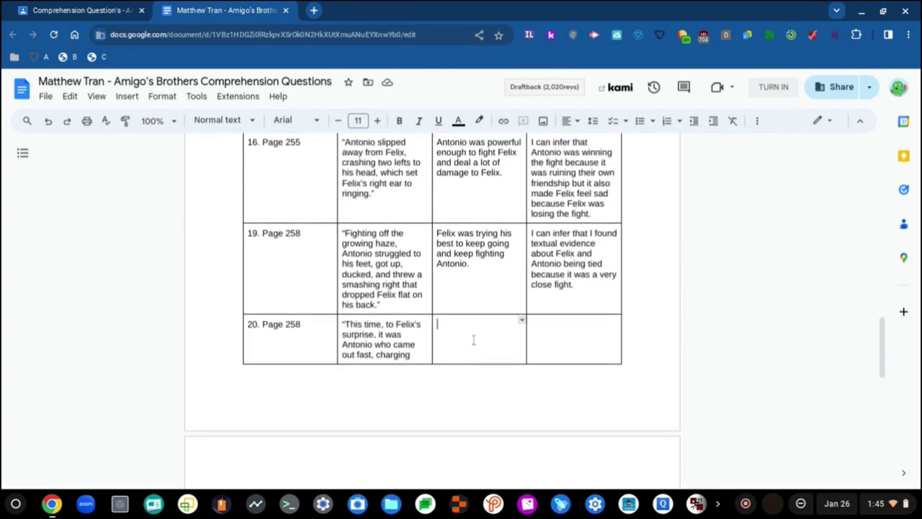
text(Du)
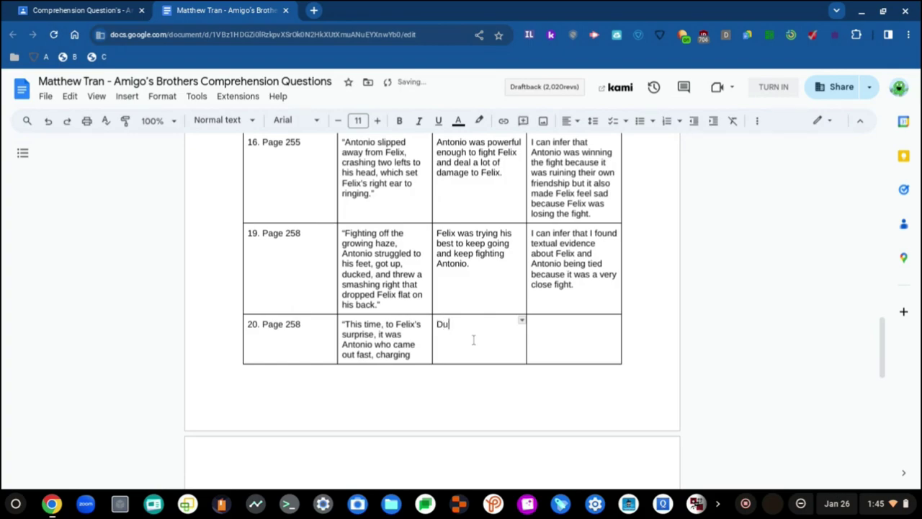
text(ring the fight)
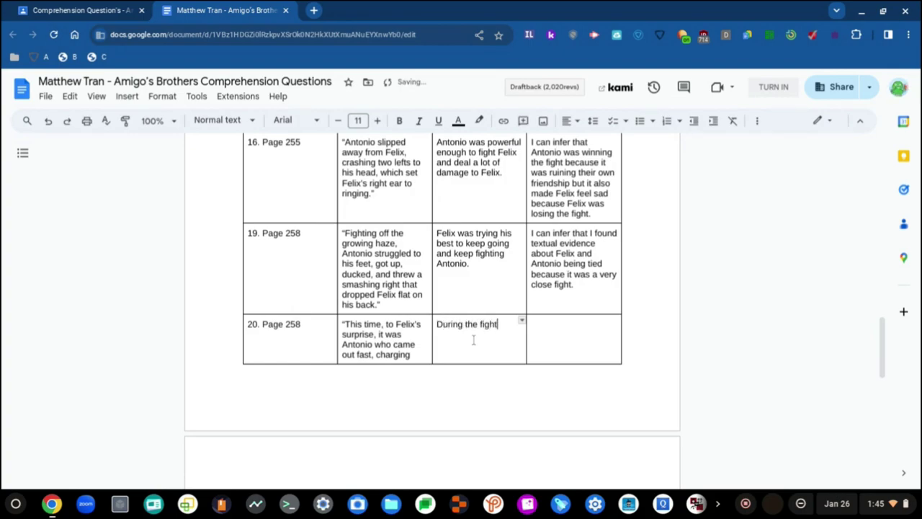
text( between Felix and )
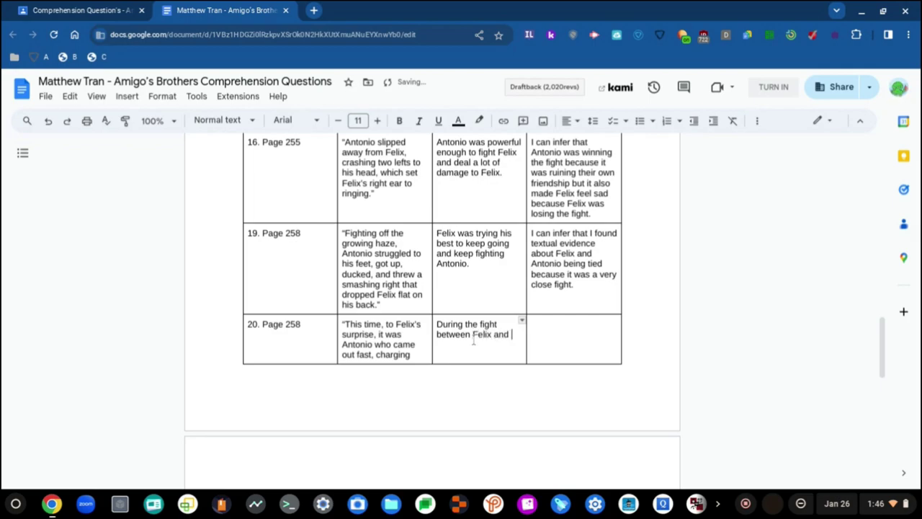
text(Antonio, they were )
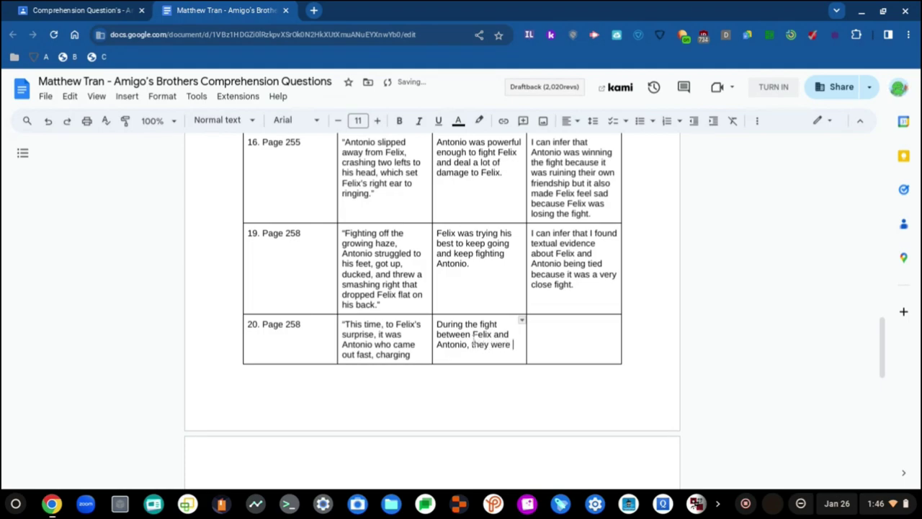
text(still doing equal the amo)
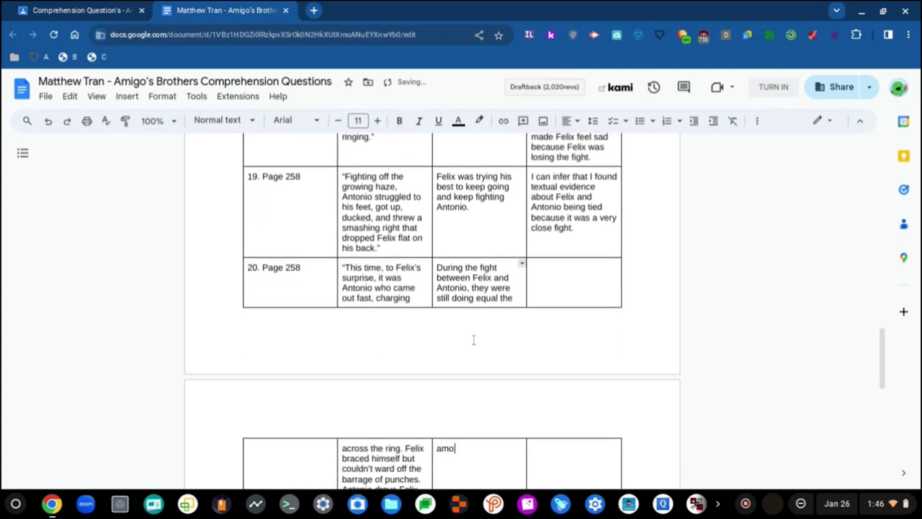
key(BackSpace)
key(BackSpace)
key(BackSpace)
key(BackSpace)
key(BackSpace)
key(BackSpace)
key(BackSpace)
key(BackSpace)
key(BackSpace)
key(BackSpace)
key(BackSpace)
key(BackSpace)
key(BackSpace)
text(almost equal the )
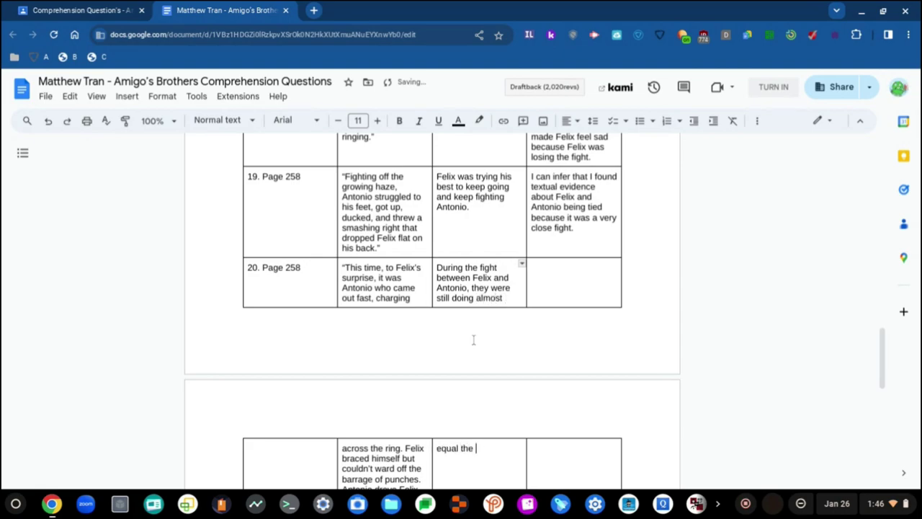
text(amount of punch)
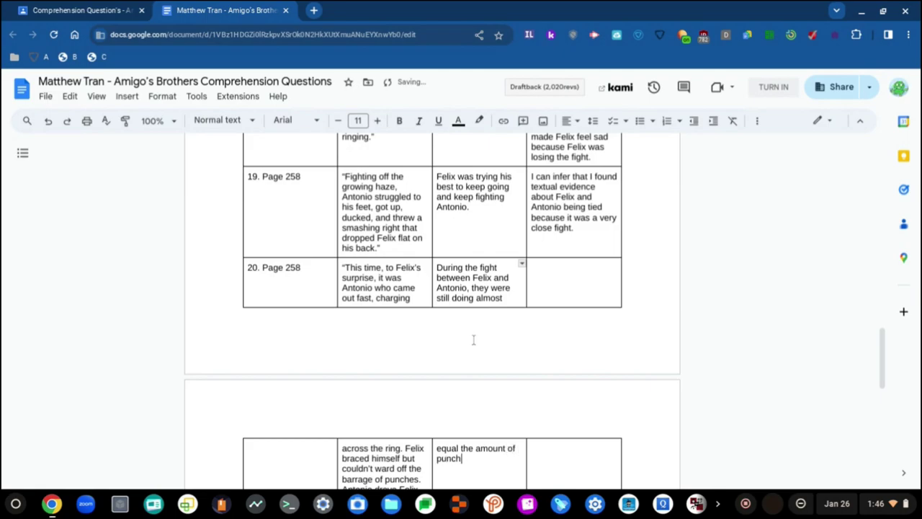
text(es tha they di to)
key(BackSpace)
key(BackSpace)
key(BackSpace)
text(d to each)
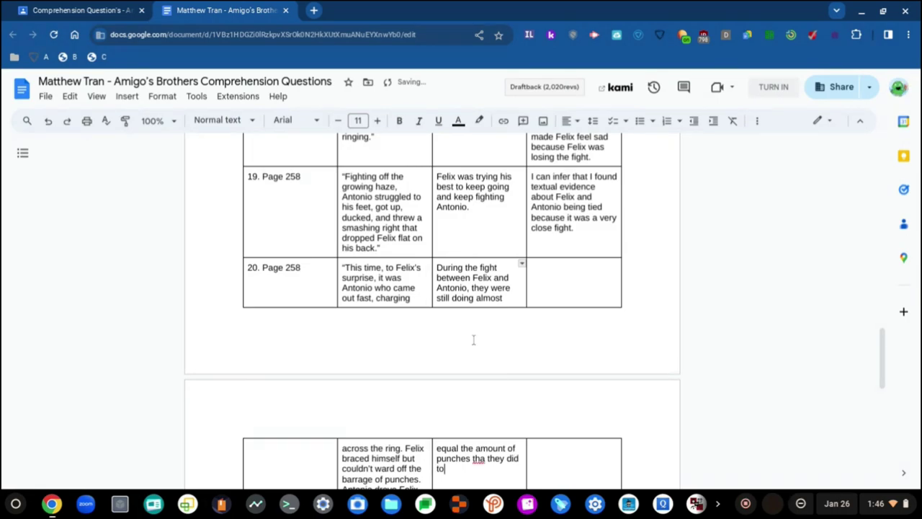
text(ot)
key(BackSpace)
key(BackSpace)
text(other.)
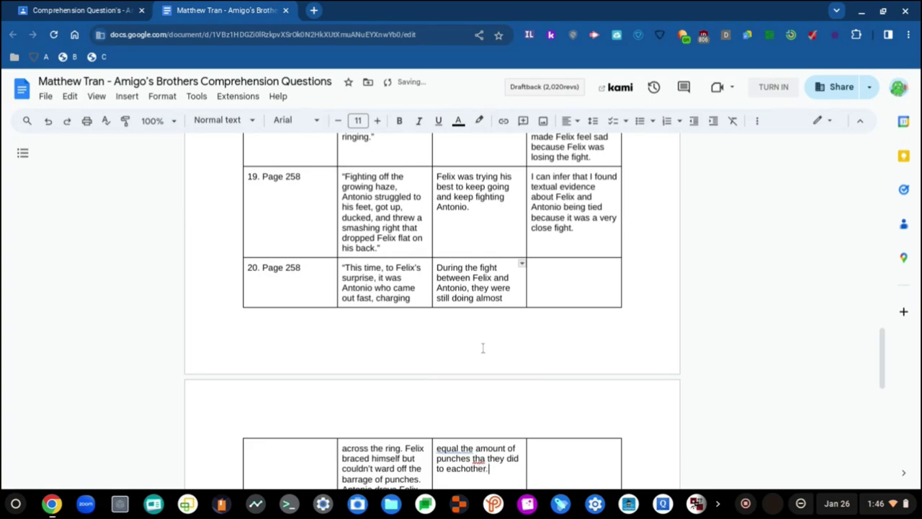
Step: Accept the suggestions changing 'tha' to 'that' and 'equal the' to 'equal to the'
click(479, 458)
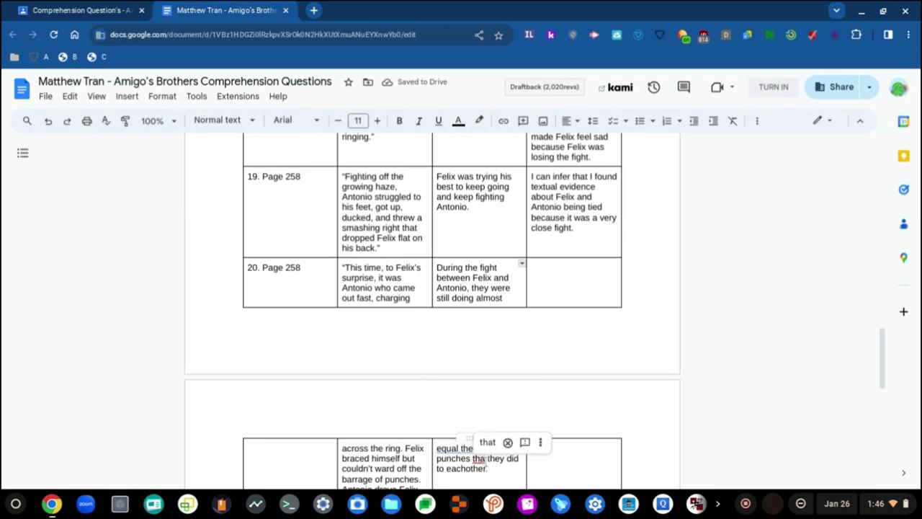
click(484, 439)
click(451, 448)
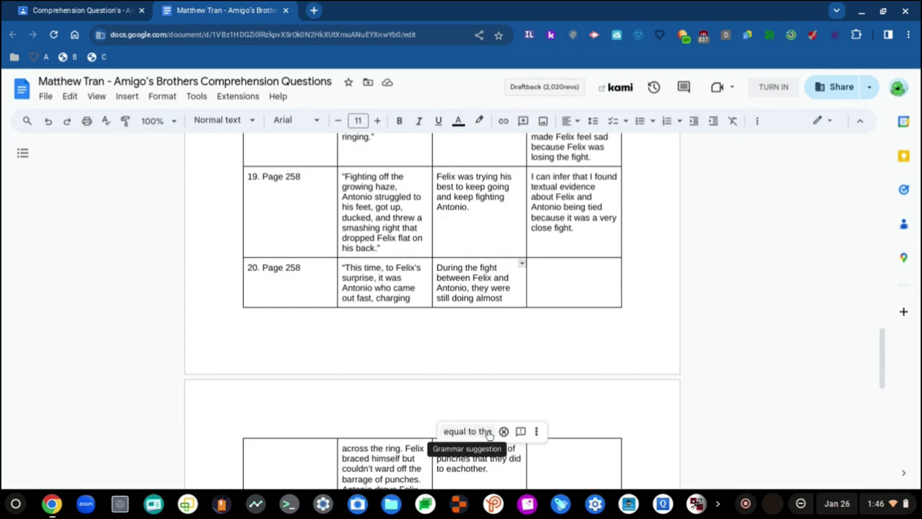
click(503, 431)
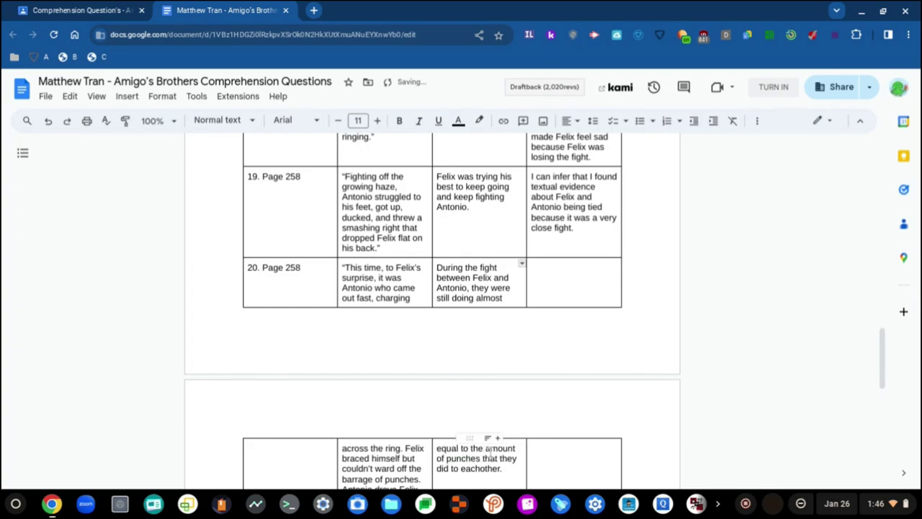
scroll(487, 435, down, 2)
click(519, 395)
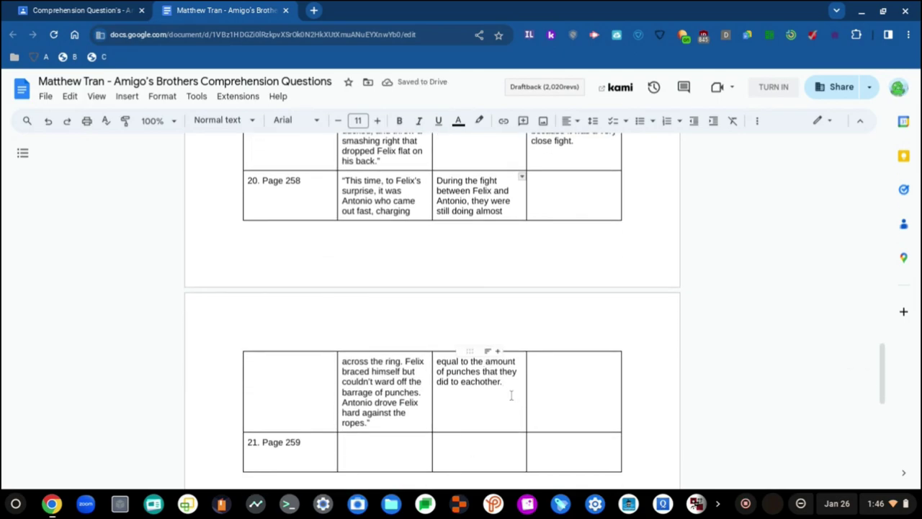
scroll(512, 394, up, 1)
Step: Replace the space after 'almost' in row 20's third cell with a hyphen
click(561, 223)
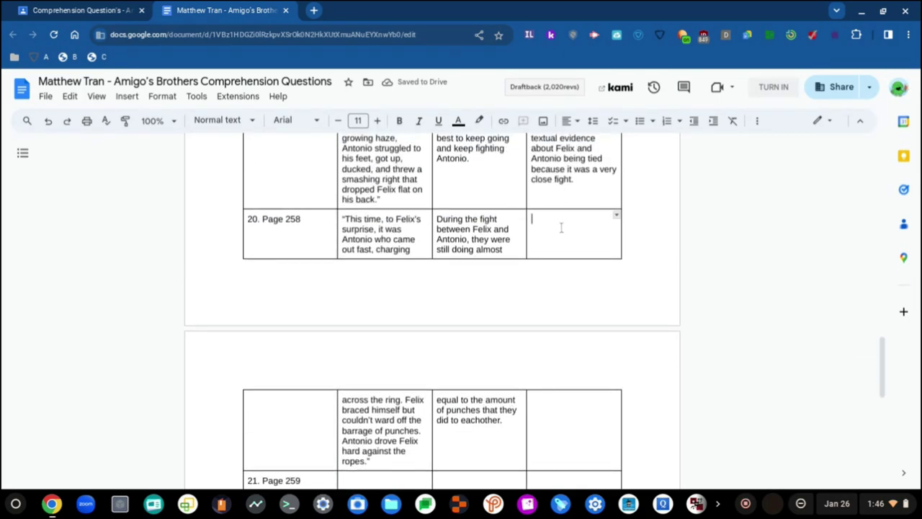
click(513, 250)
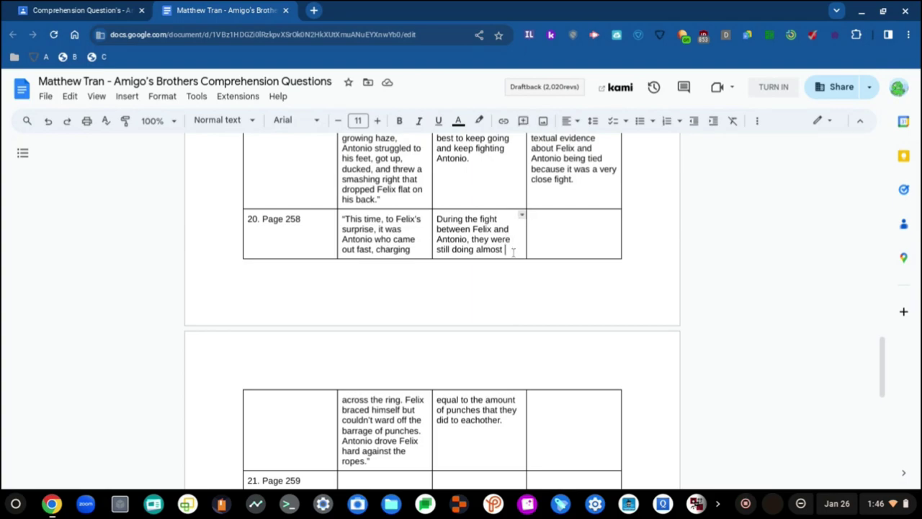
text(-)
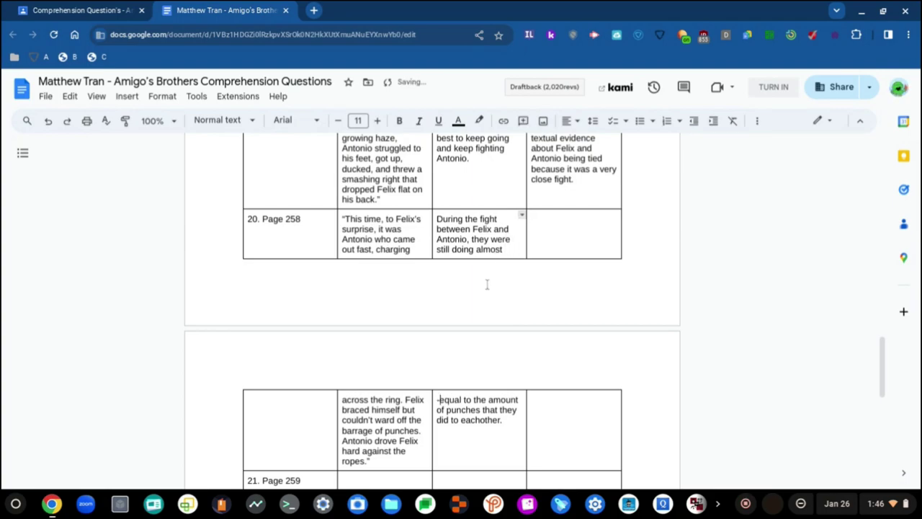
key(BackSpace)
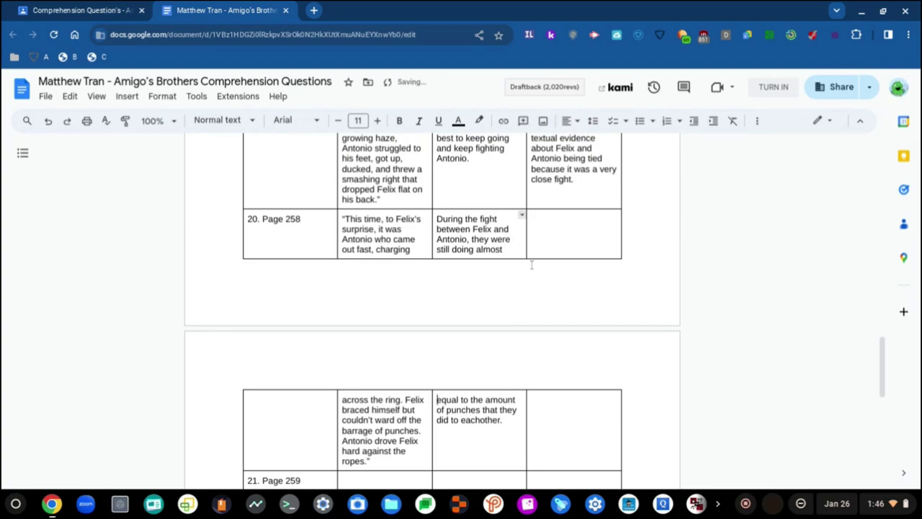
key(BackSpace)
text(-)
Step: Add a hyphen after 'charging' in row 20's quote
click(555, 233)
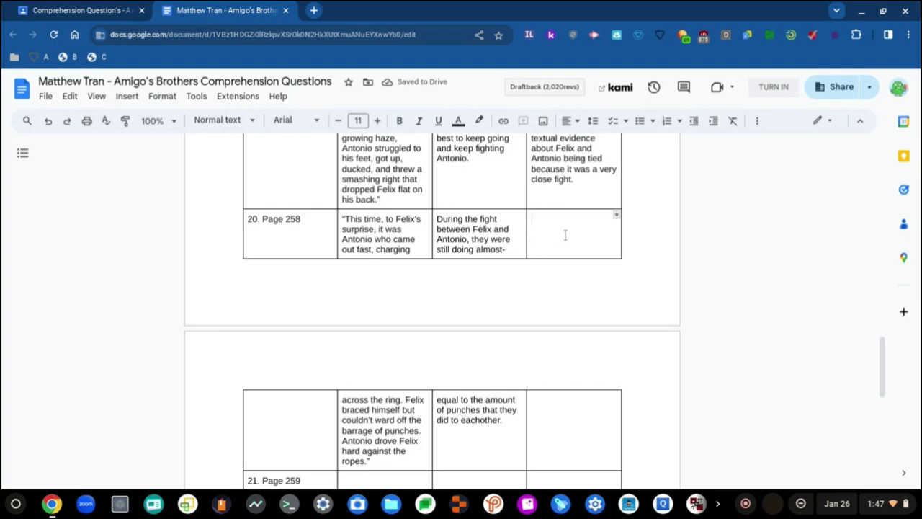
click(431, 253)
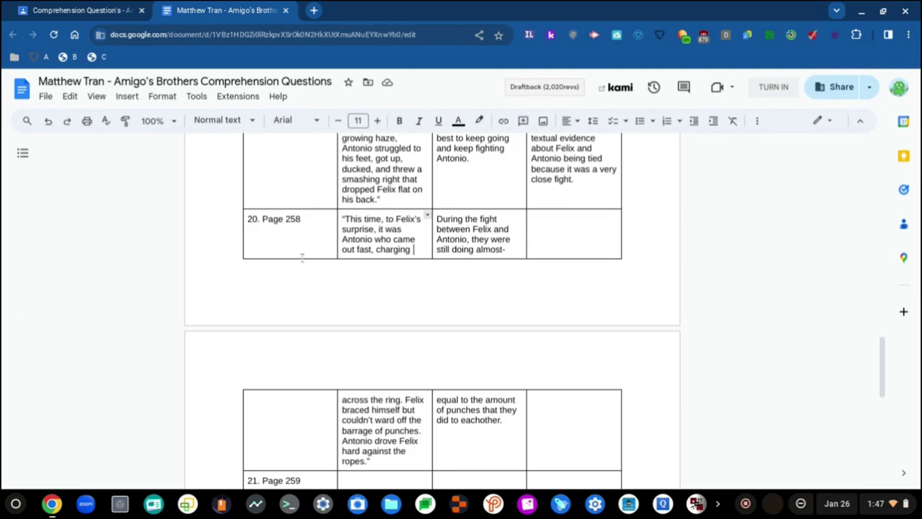
text(-)
scroll(436, 329, up, 1)
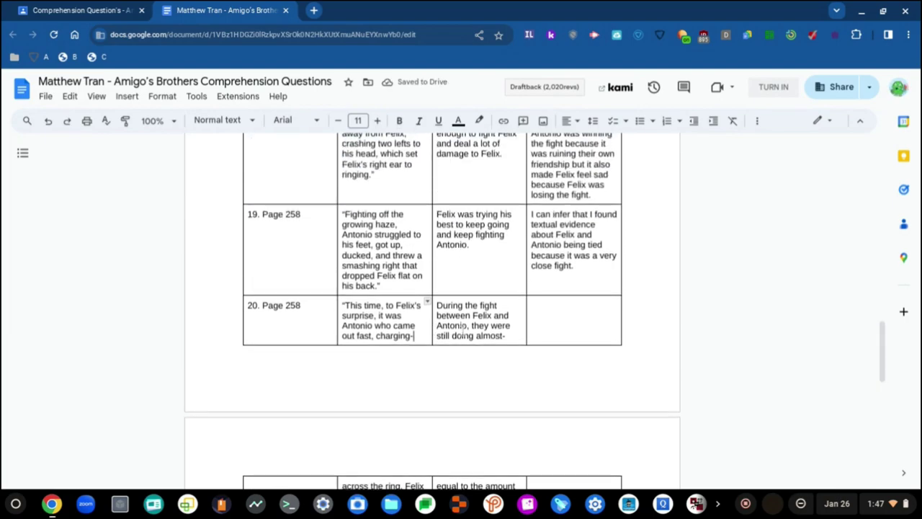
scroll(463, 329, down, 2)
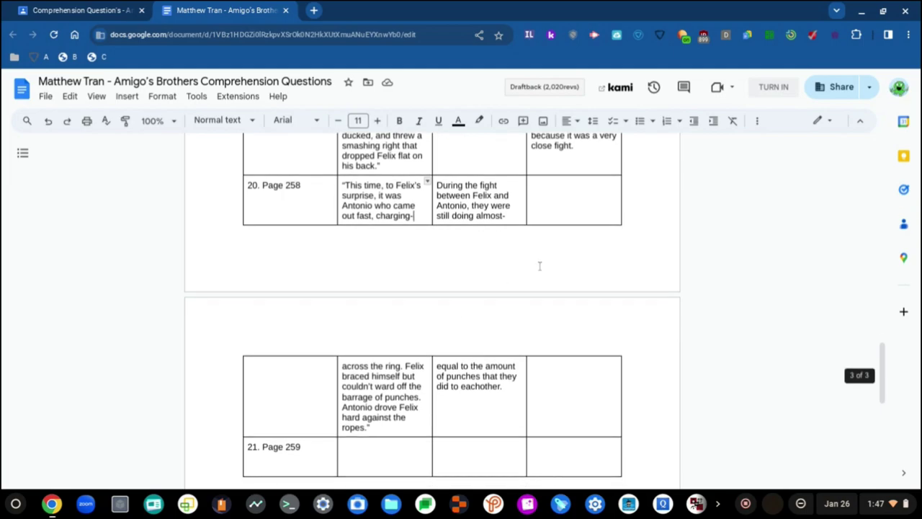
Step: Dismiss the spelling suggestion flagged on 'charging- across'
click(537, 196)
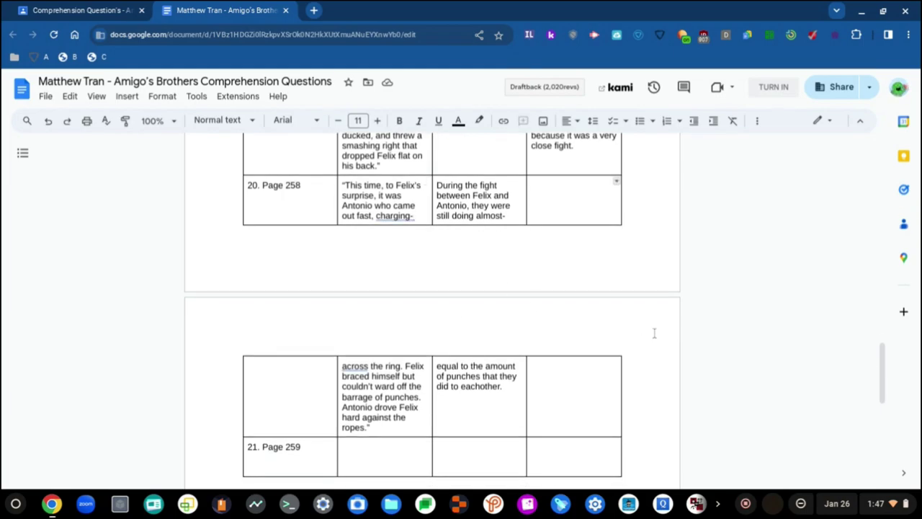
click(395, 215)
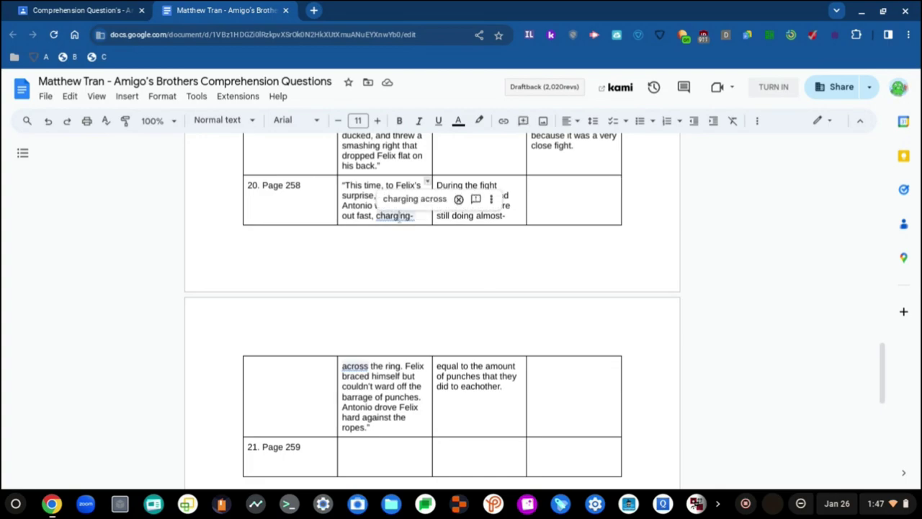
click(459, 199)
click(561, 208)
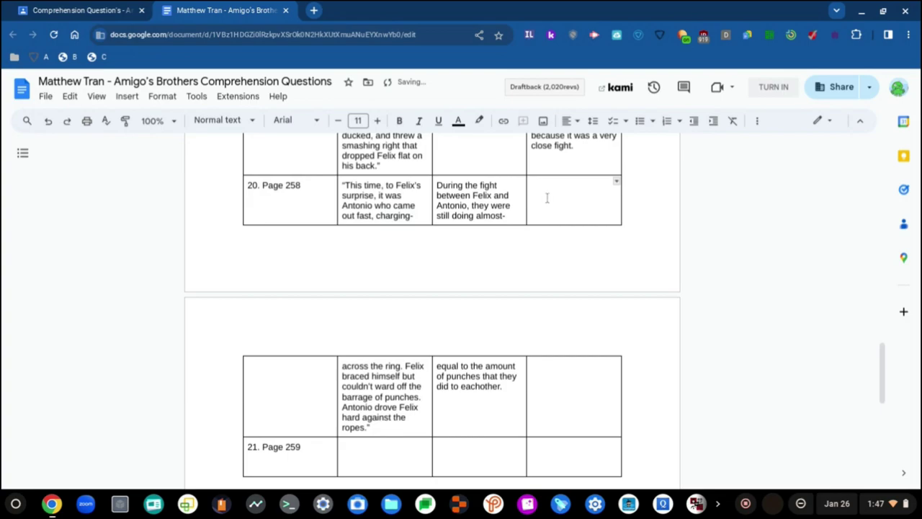
scroll(548, 198, down, 5)
scroll(546, 198, up, 10)
scroll(546, 197, down, 10)
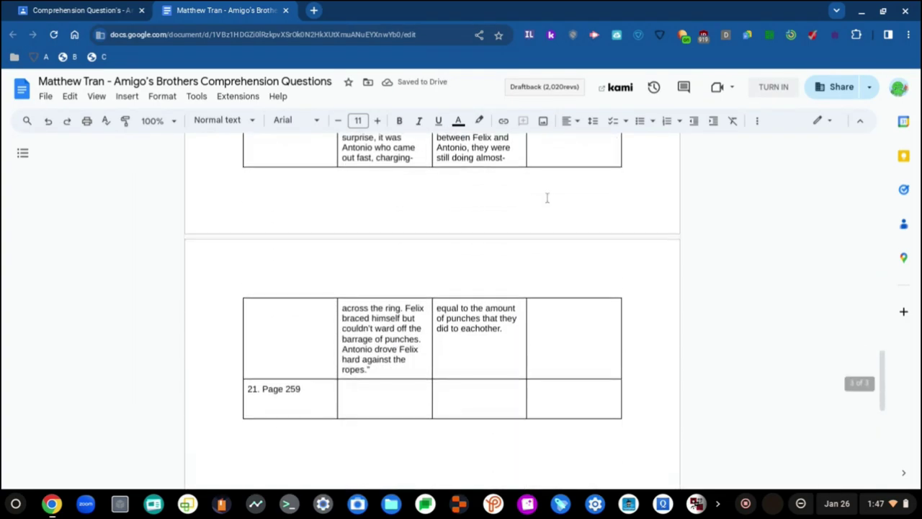
scroll(546, 197, down, 1)
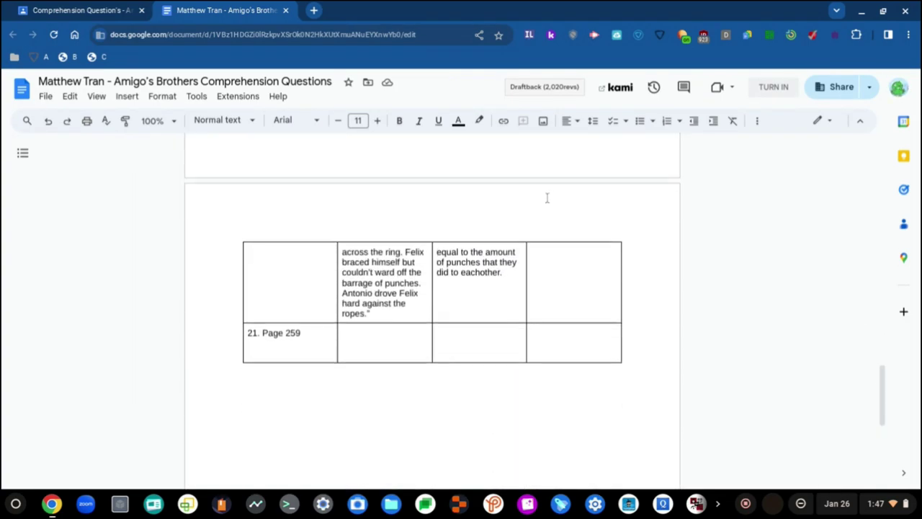
scroll(547, 198, up, 3)
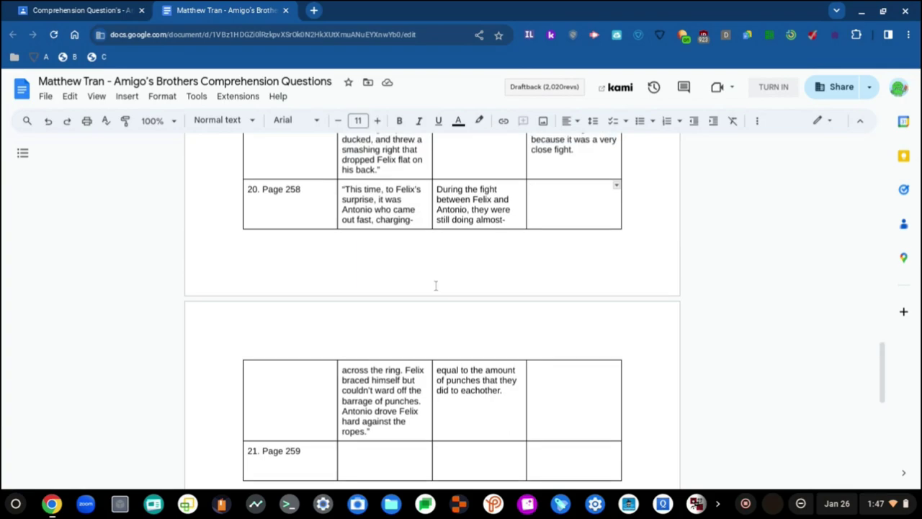
Step: Write in row 20's last cell 'Antonio was about to win the fight because of how intense it was getting.'
key(super)
key(super)
text(They)
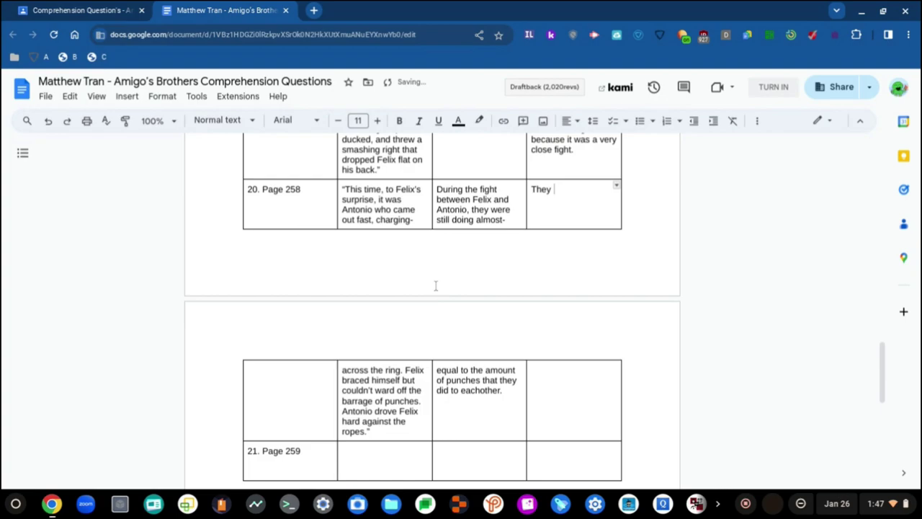
key(BackSpace)
key(BackSpace)
key(BackSpace)
key(BackSpace)
key(BackSpace)
text(s)
key(BackSpace)
text(One o)
text(f)
key(BackSpace)
key(BackSpace)
key(BackSpace)
key(BackSpace)
key(BackSpace)
key(BackSpace)
text(Antonio was about to)
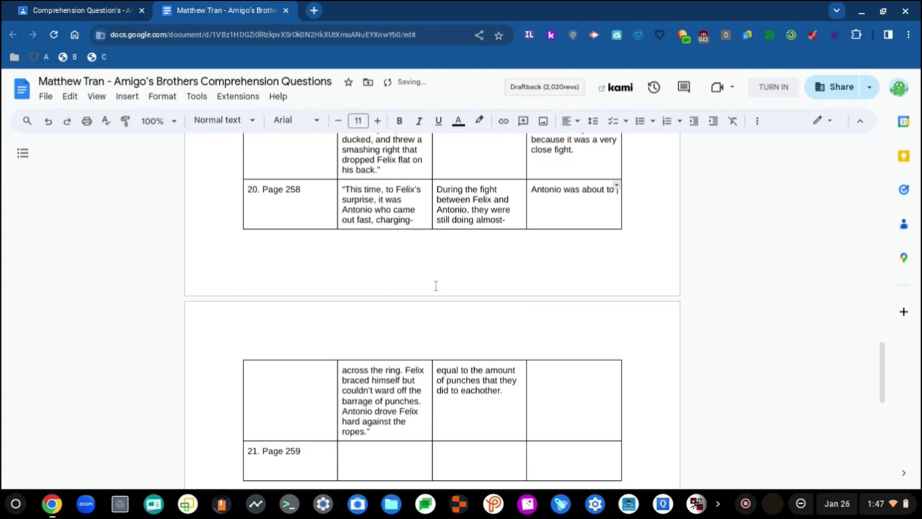
text( win the fight because of how )
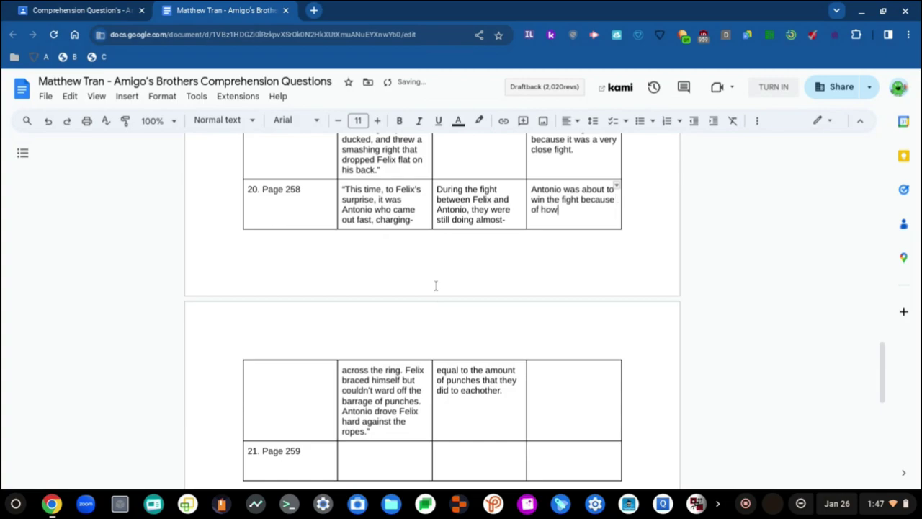
text(intense that it was gonna get.)
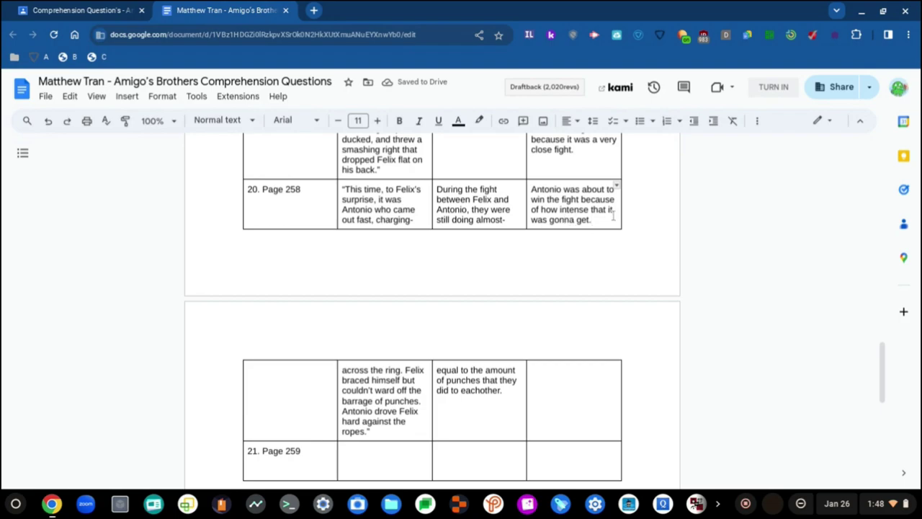
drag(593, 219, 593, 211)
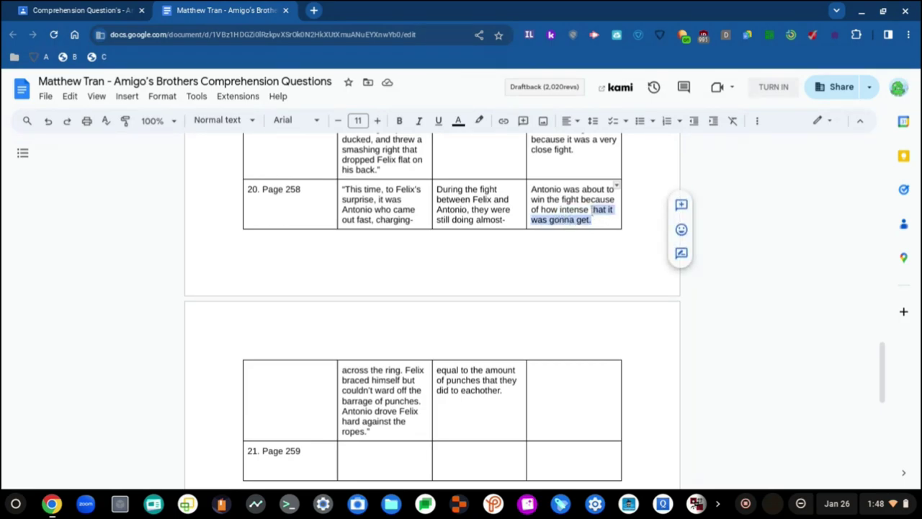
text(i)
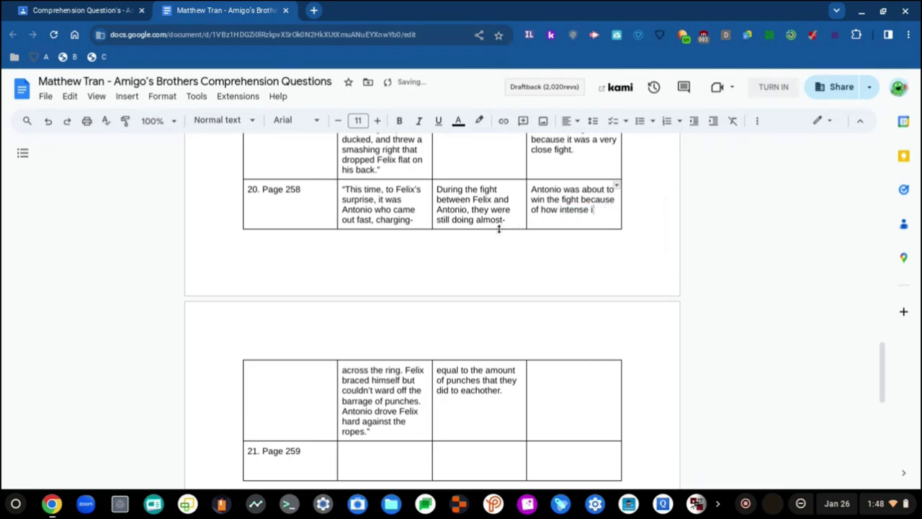
text(t was getting.)
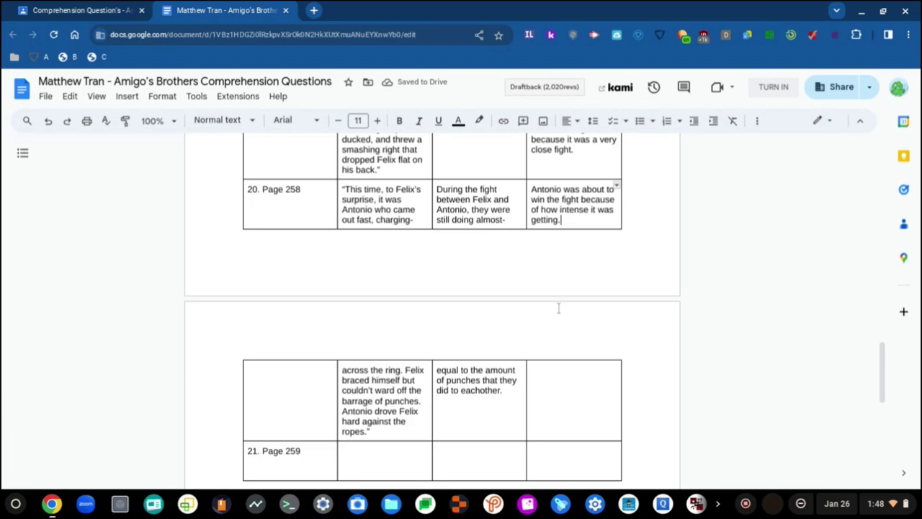
scroll(550, 305, down, 1)
scroll(547, 282, down, 3)
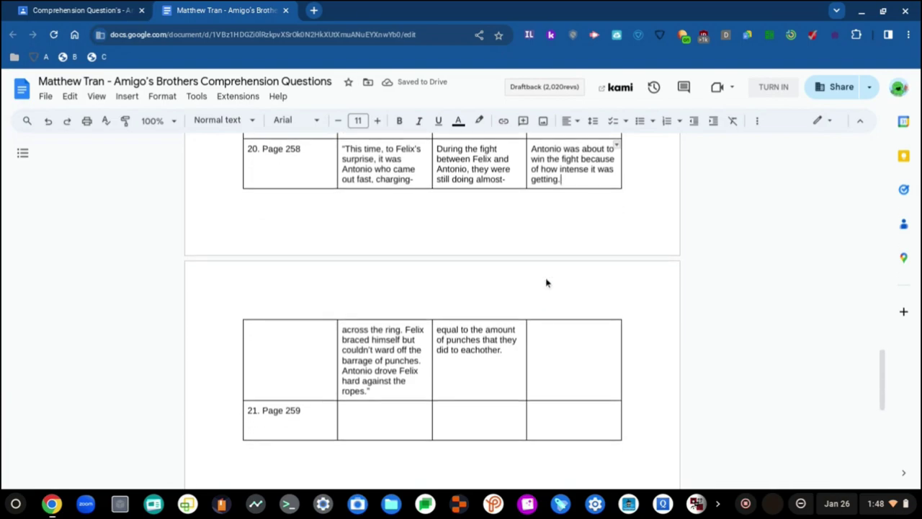
scroll(546, 283, down, 1)
scroll(546, 283, up, 1)
scroll(546, 283, down, 1)
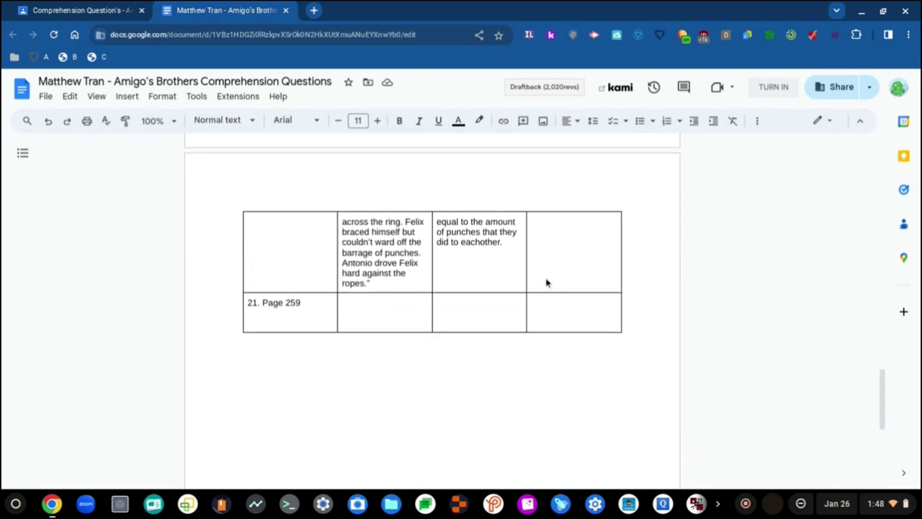
scroll(370, 294, up, 5)
scroll(348, 352, down, 4)
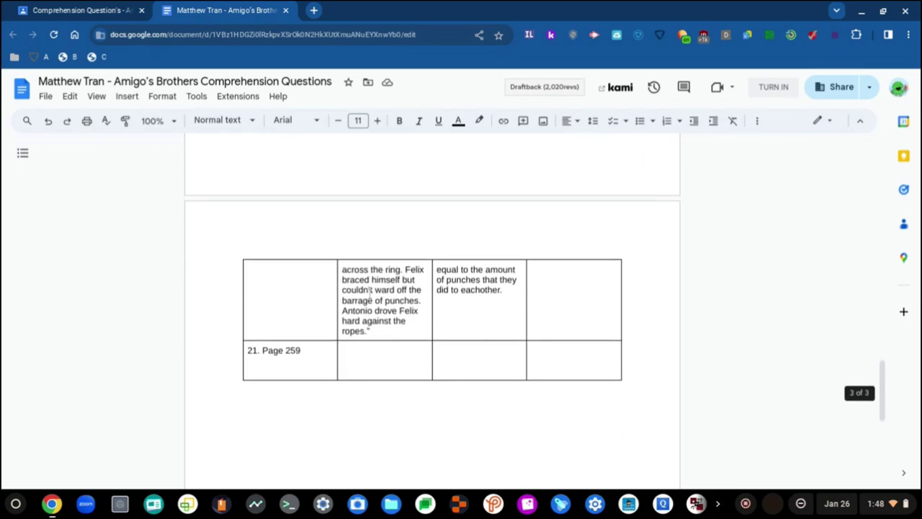
click(347, 352)
scroll(348, 352, up, 4)
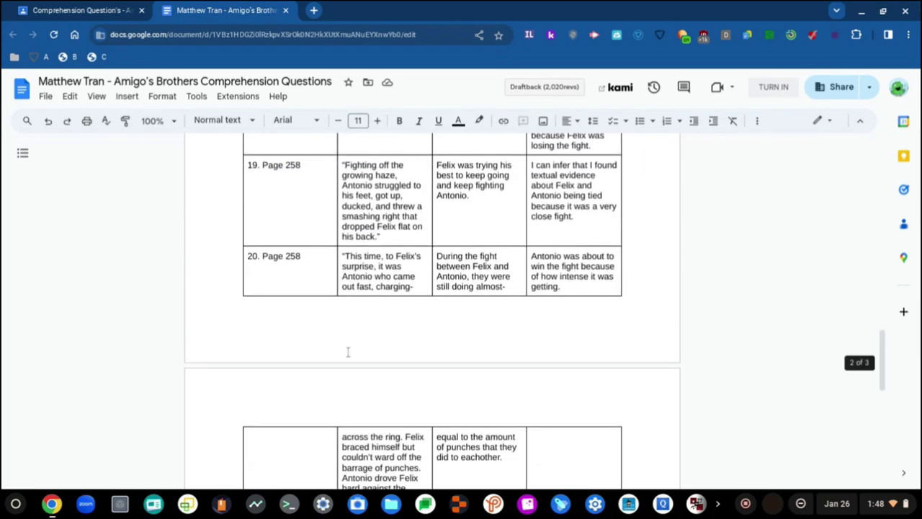
scroll(348, 352, up, 1)
scroll(348, 352, down, 4)
scroll(348, 351, up, 1)
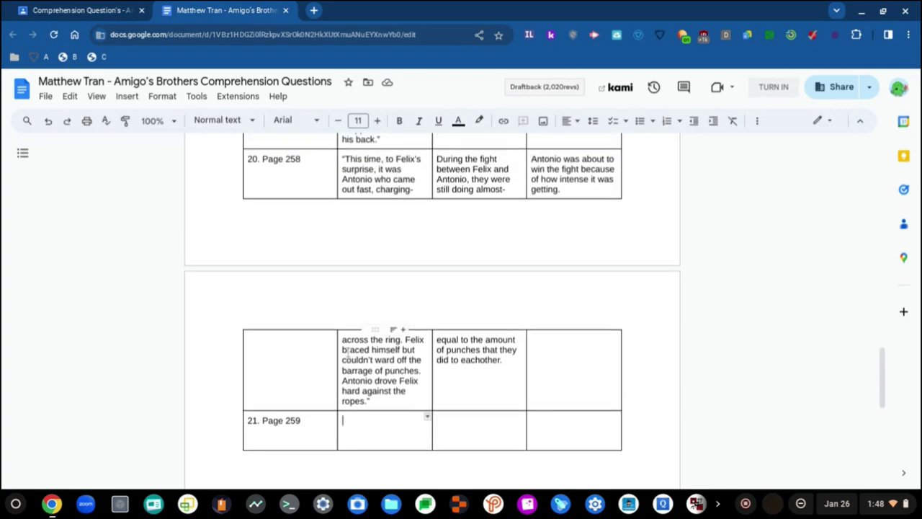
scroll(348, 352, down, 1)
scroll(348, 352, down, 2)
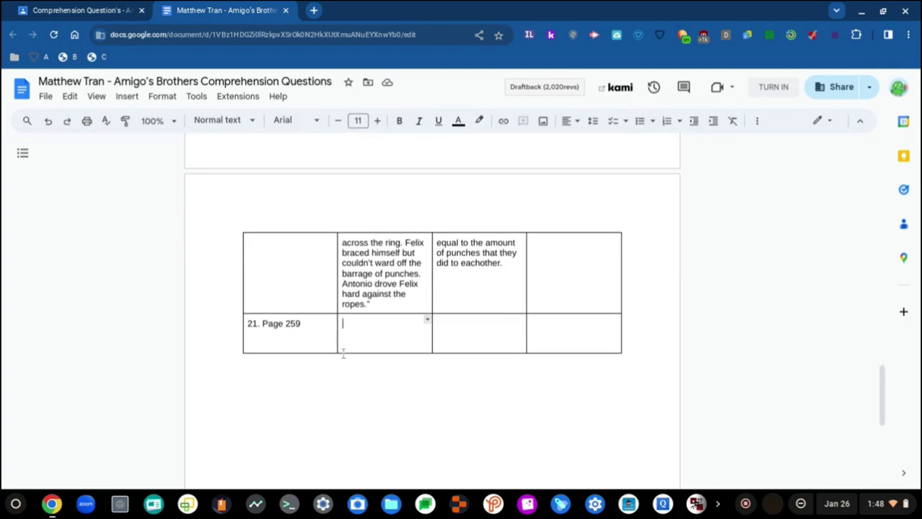
scroll(343, 353, down, 5)
scroll(343, 353, up, 10)
scroll(343, 353, down, 1)
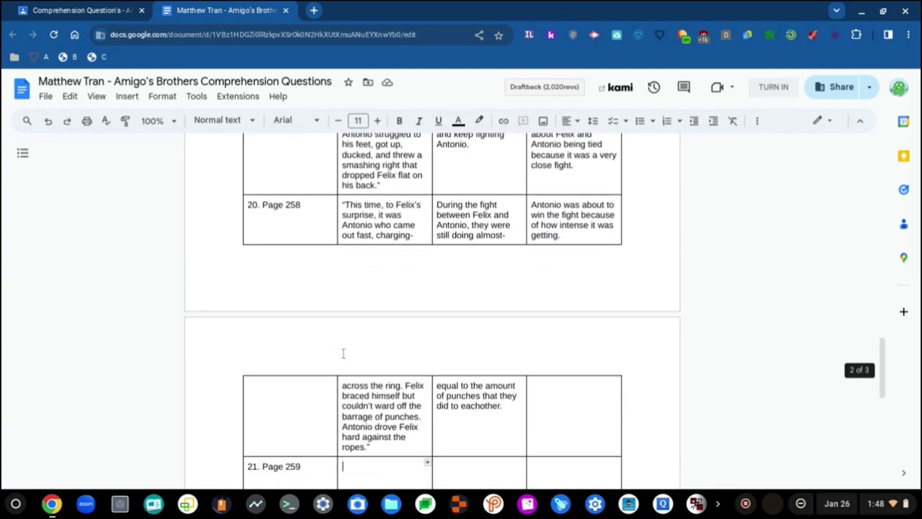
scroll(343, 353, down, 1)
scroll(343, 352, up, 10)
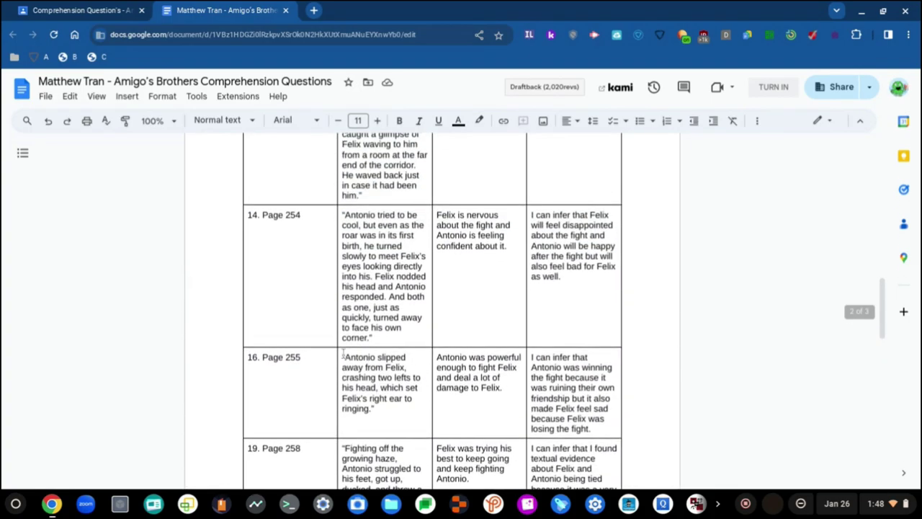
scroll(342, 353, down, 11)
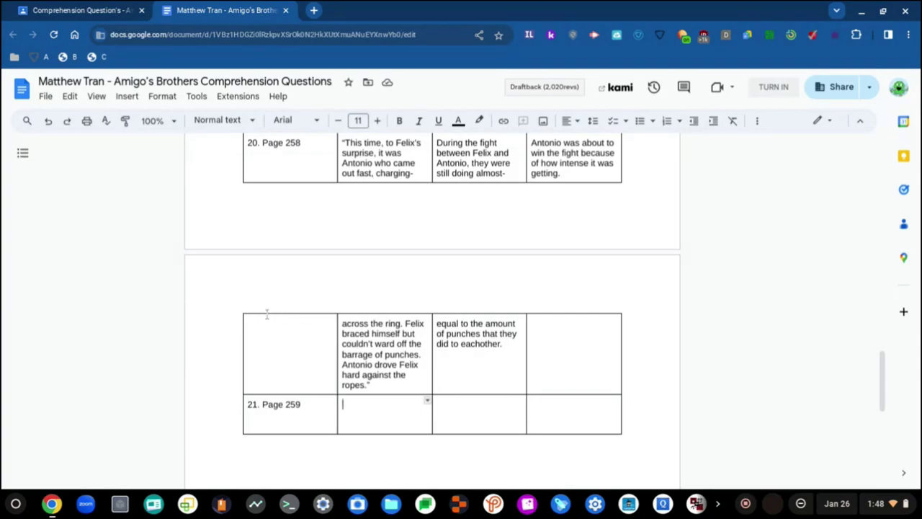
click(267, 322)
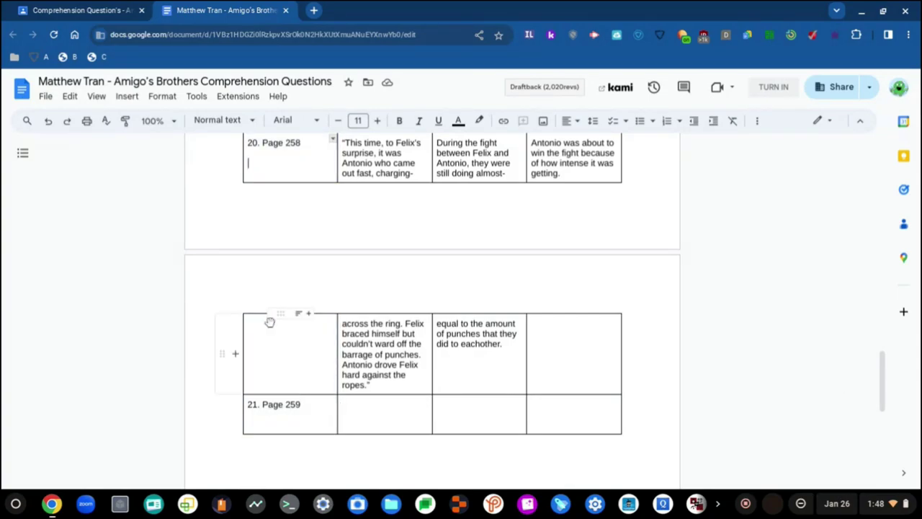
drag(263, 313, 273, 370)
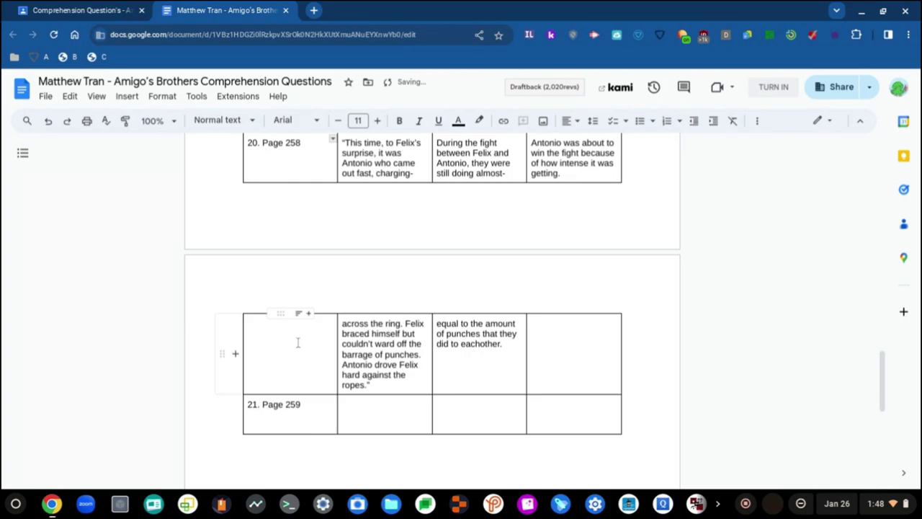
click(389, 409)
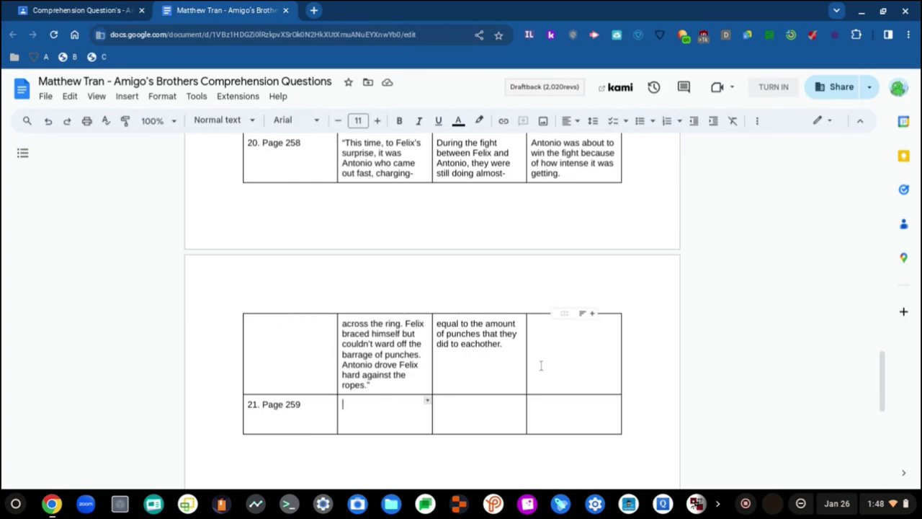
scroll(540, 365, down, 1)
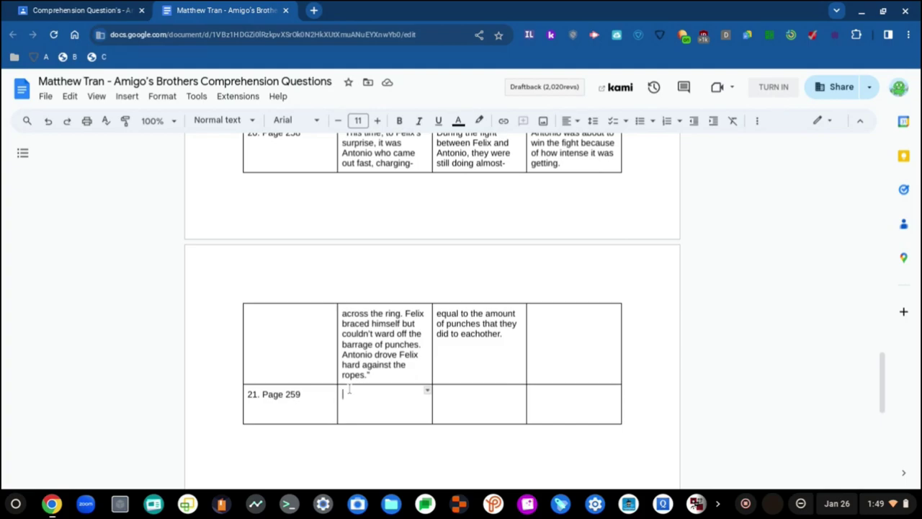
Step: Type the Page 259 quote about loud blows and a crowd gone completely mute in row 21
text("The)
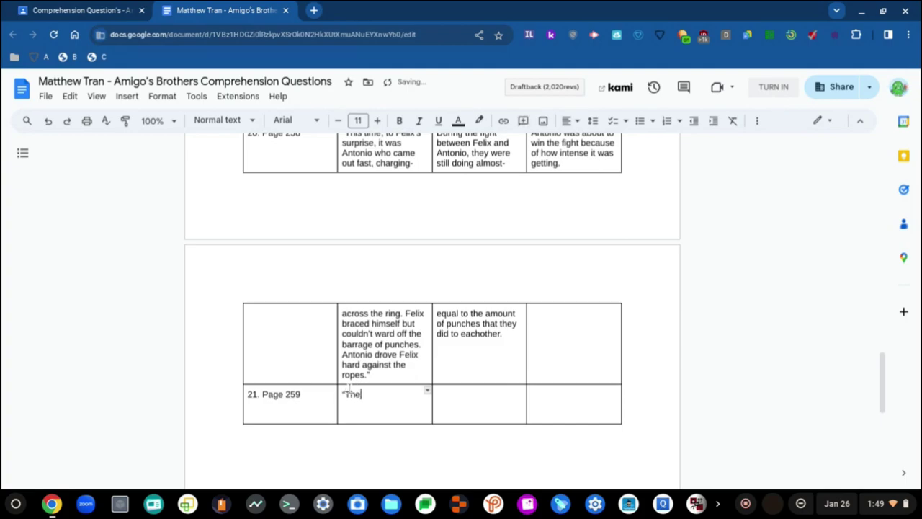
text( sounds of their blows)
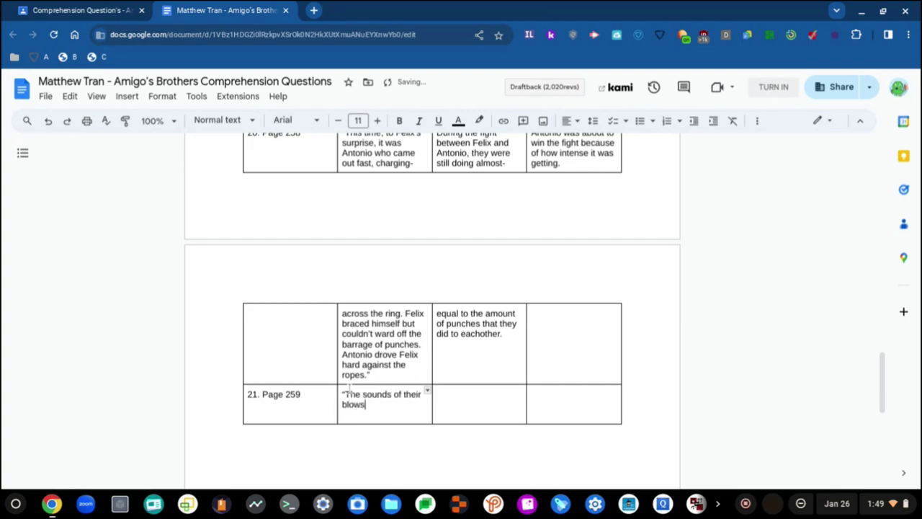
text( were loud in contrast)
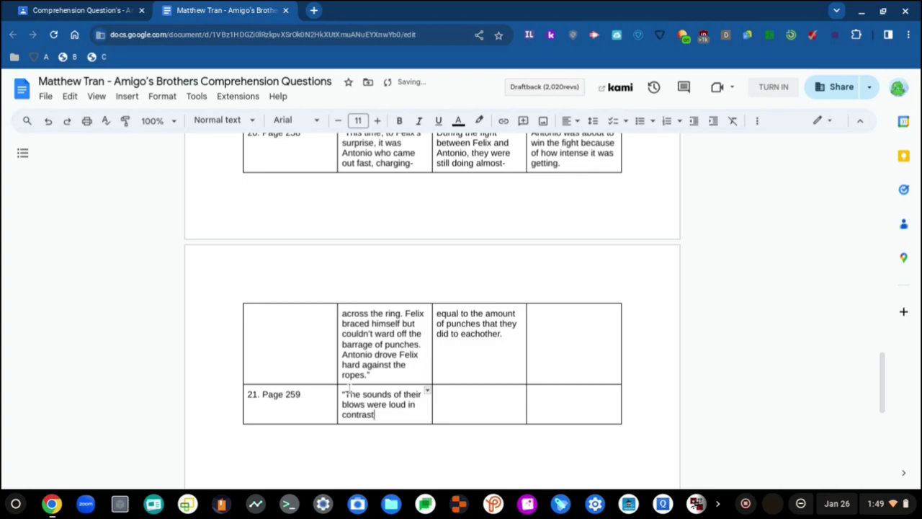
text( to the silence)
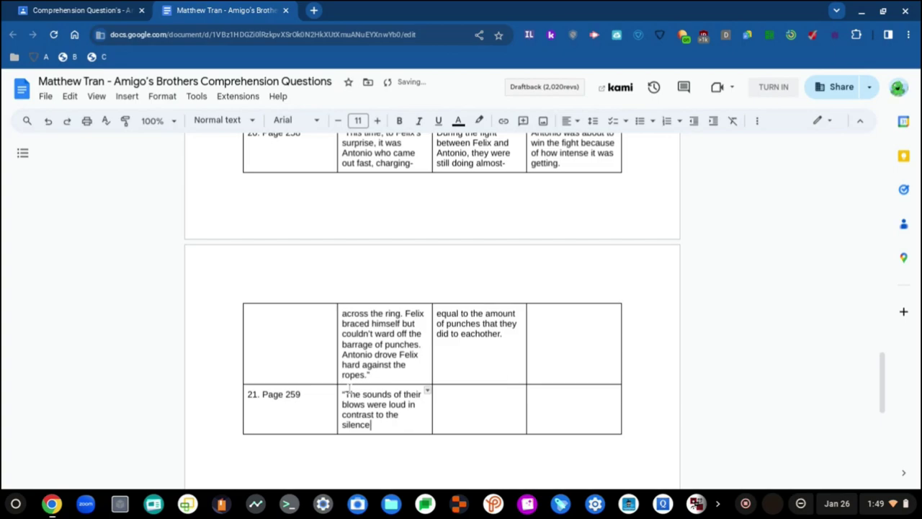
text( of a crowd gone co)
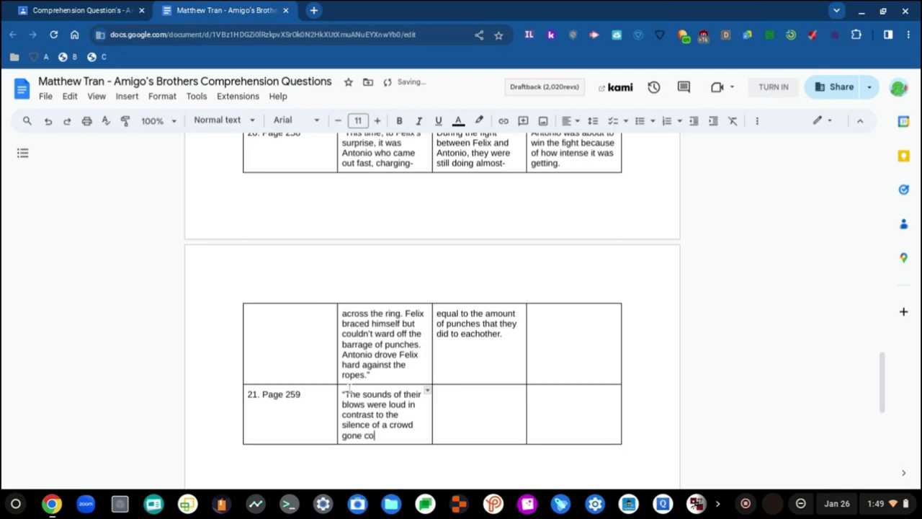
text(mpletely mute.”)
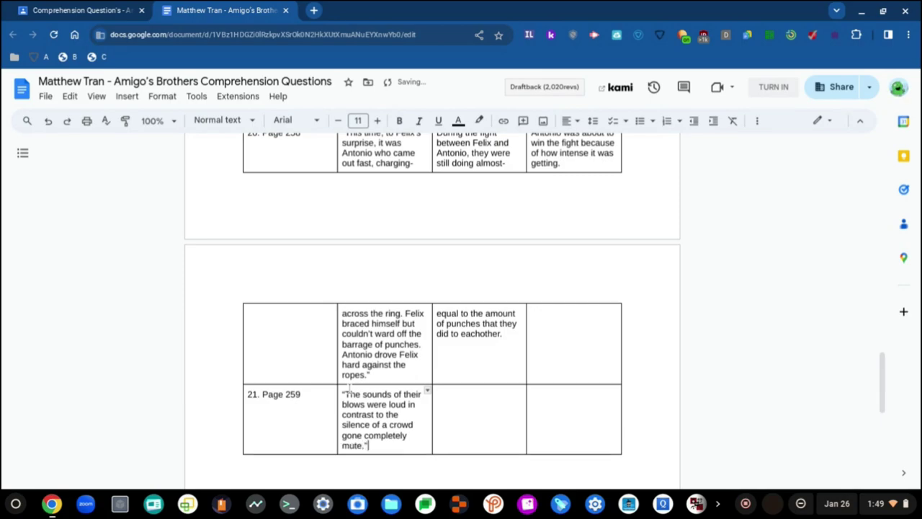
text(.")
click(463, 399)
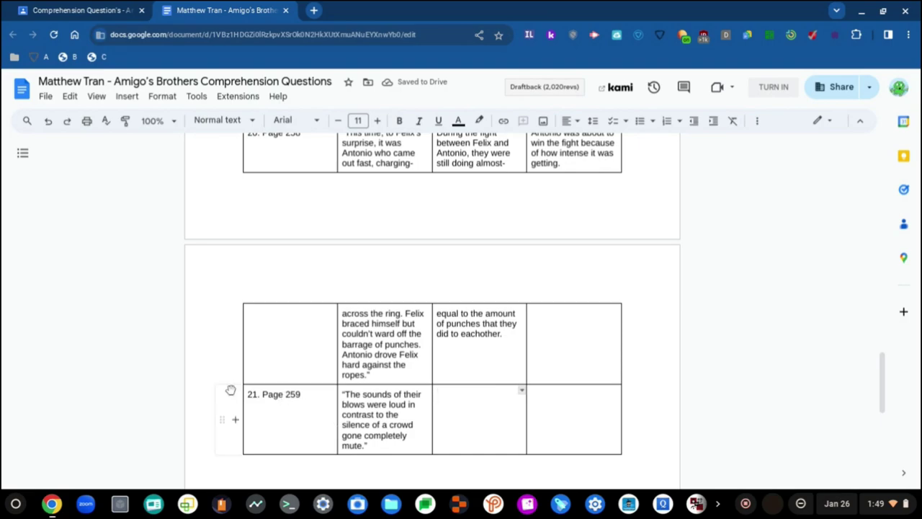
Step: Explain in row 21's third cell that Antonio's and Felix's punches got tougher each time
text(Th )
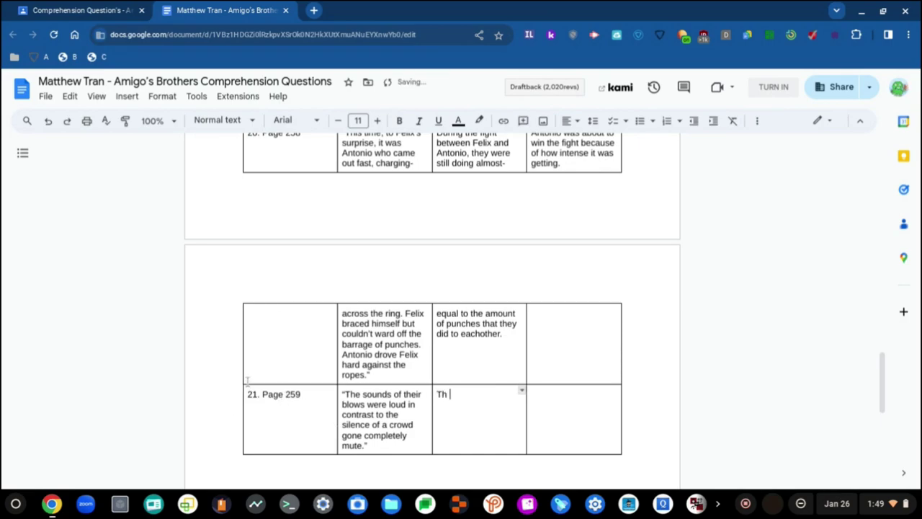
text(e punches that both A)
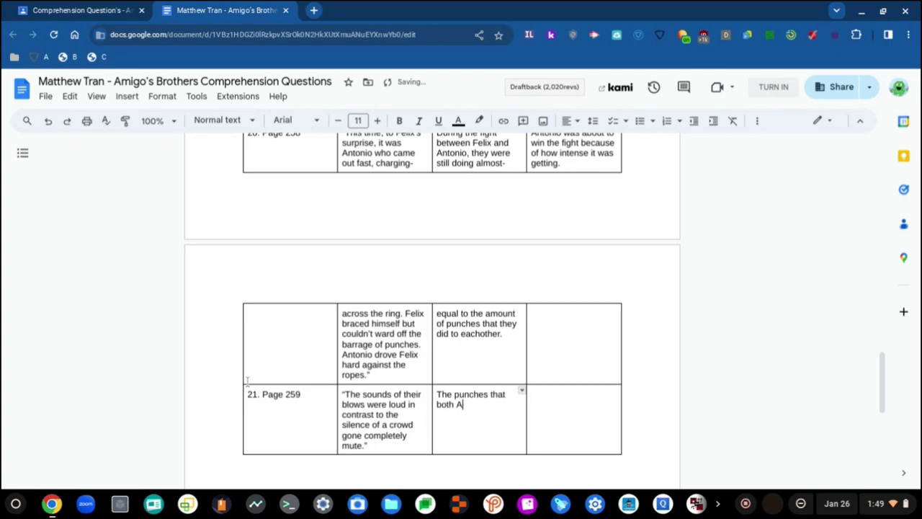
text(ntonio and Felix did w)
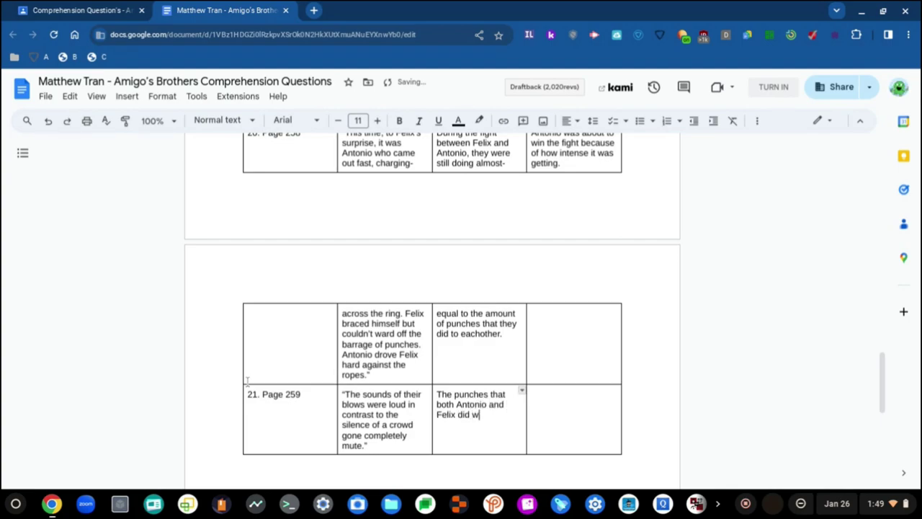
text(ere getting)
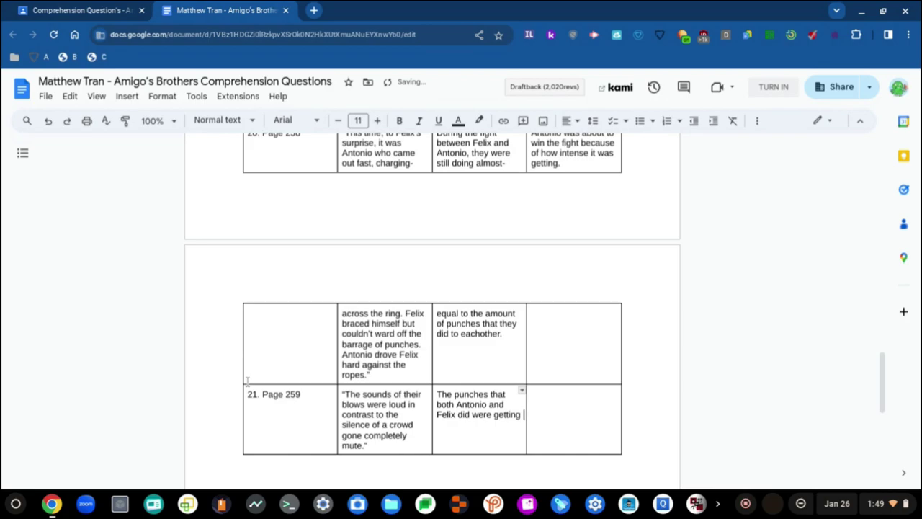
text( tougher and to)
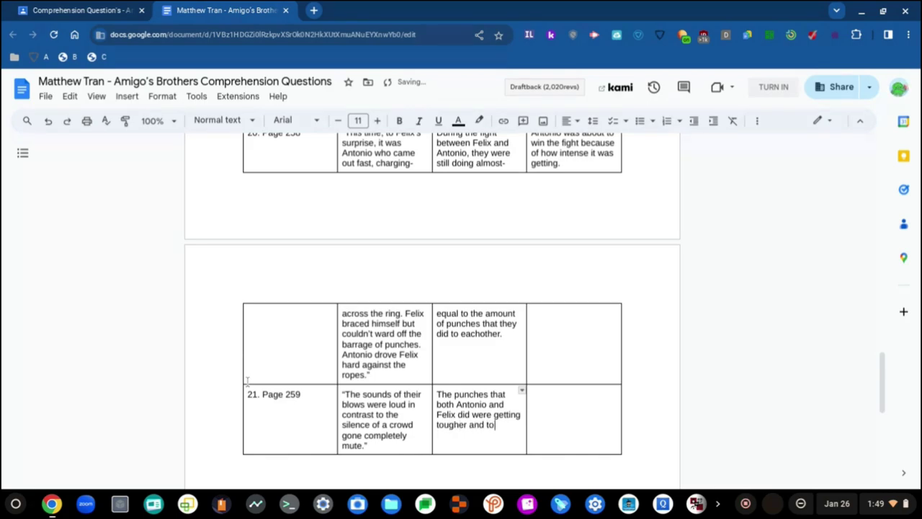
text(ugher each time they )
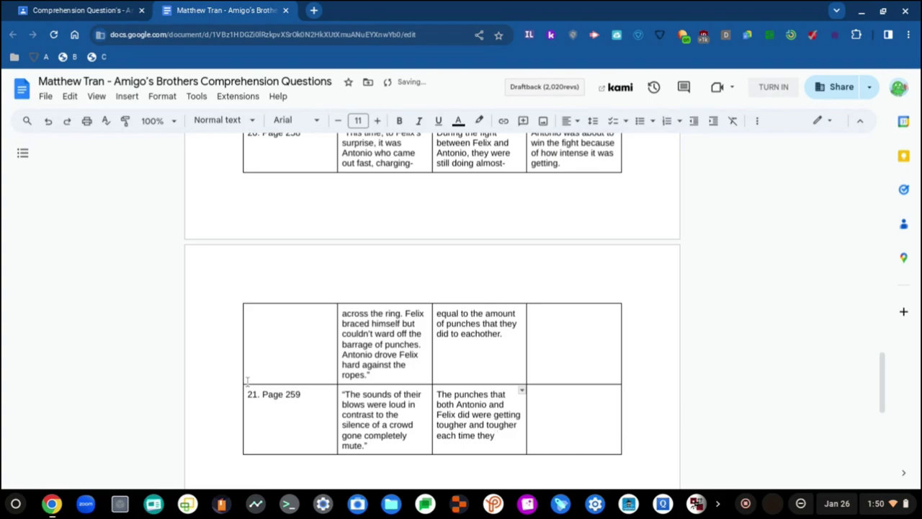
text(were pu)
text(nching each)
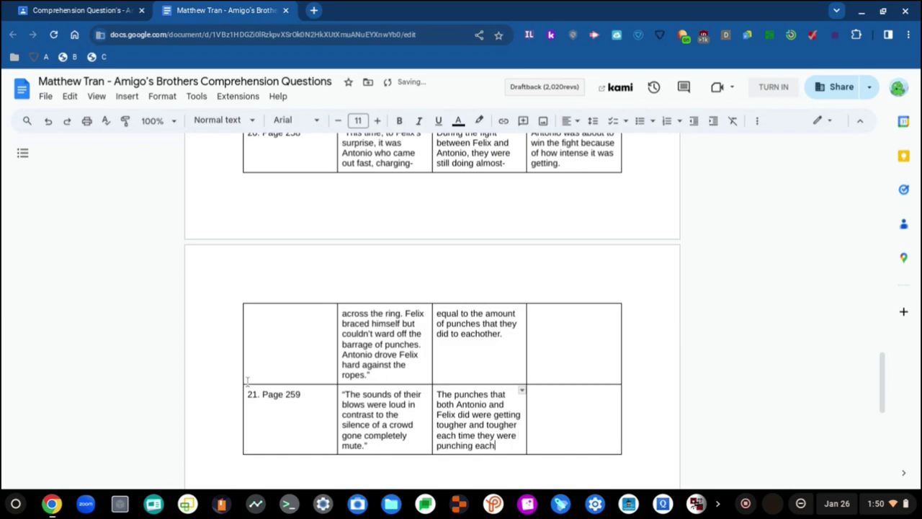
text(other.)
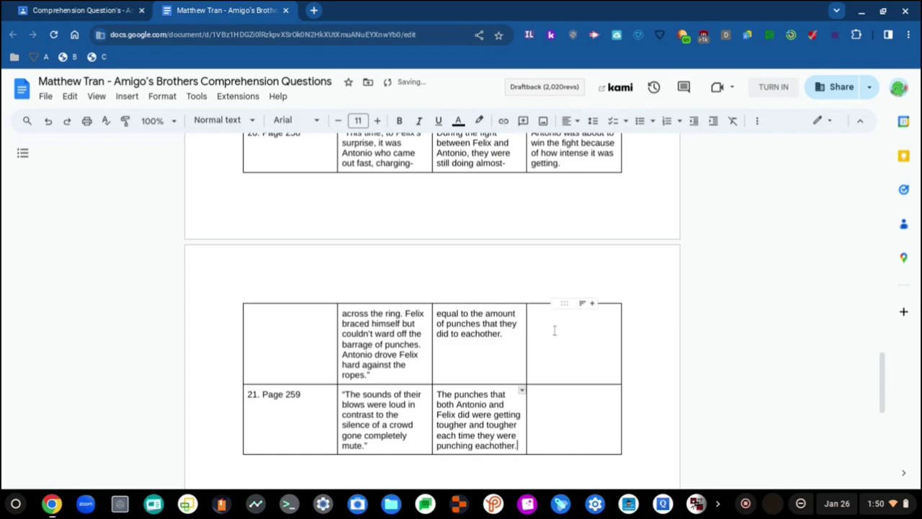
click(588, 403)
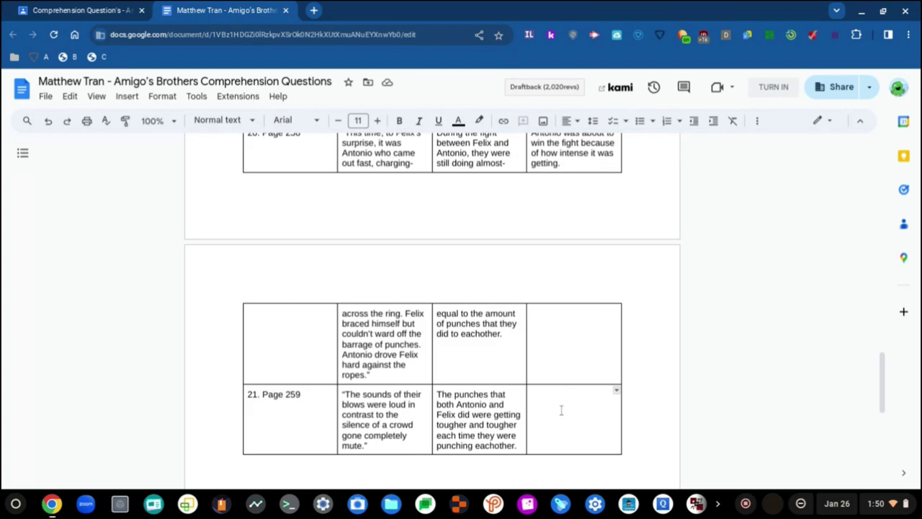
Step: Write 'I can infer that both Antonio and Felix won…' ending 'still surviving the punches.' in row 21
text(I can infer that)
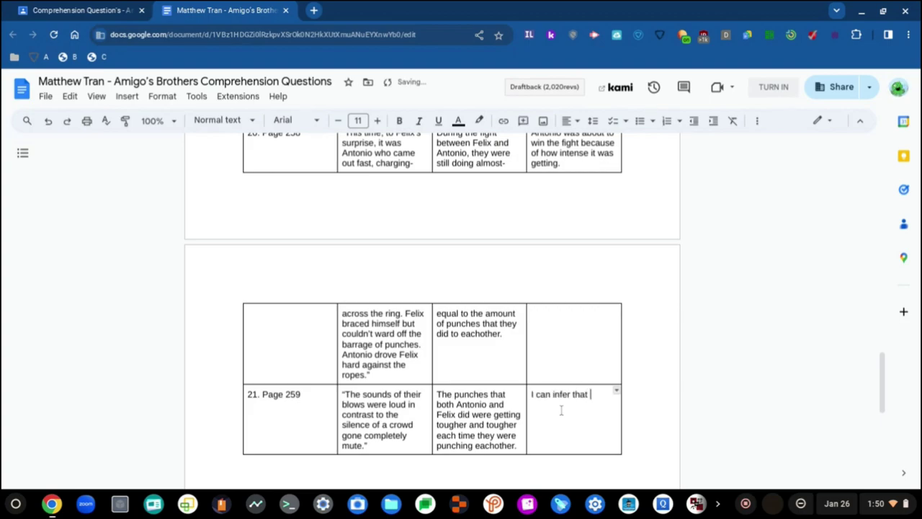
text( b0oth)
key(BackSpace)
key(BackSpace)
key(BackSpace)
text(oth Antonio and Felix won be)
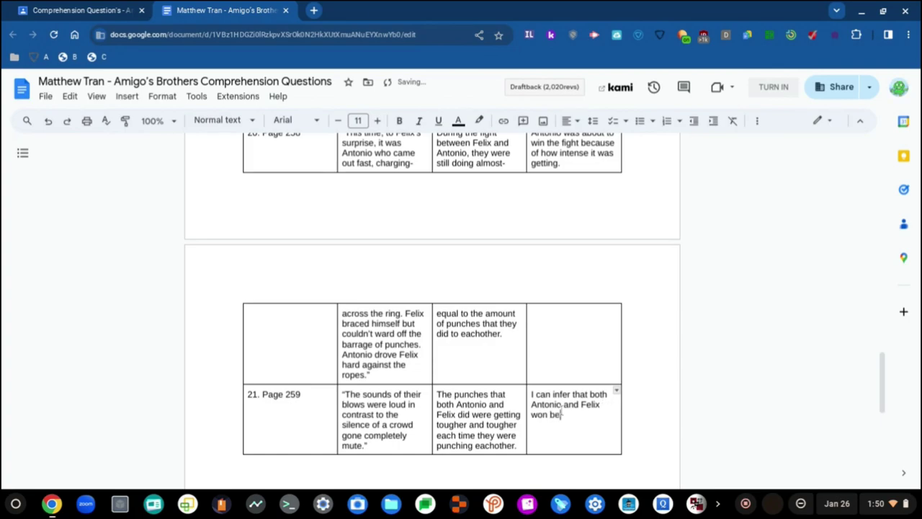
text(cause they were both )
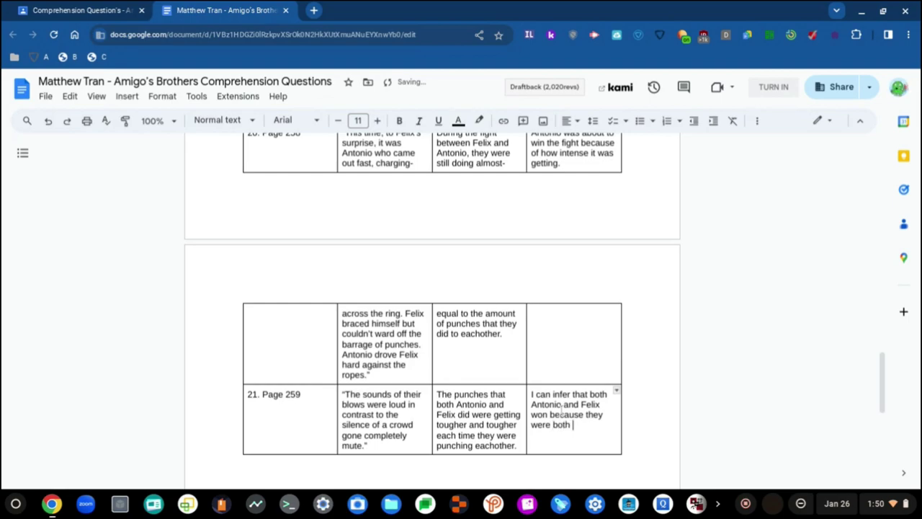
text(almost knocked out)
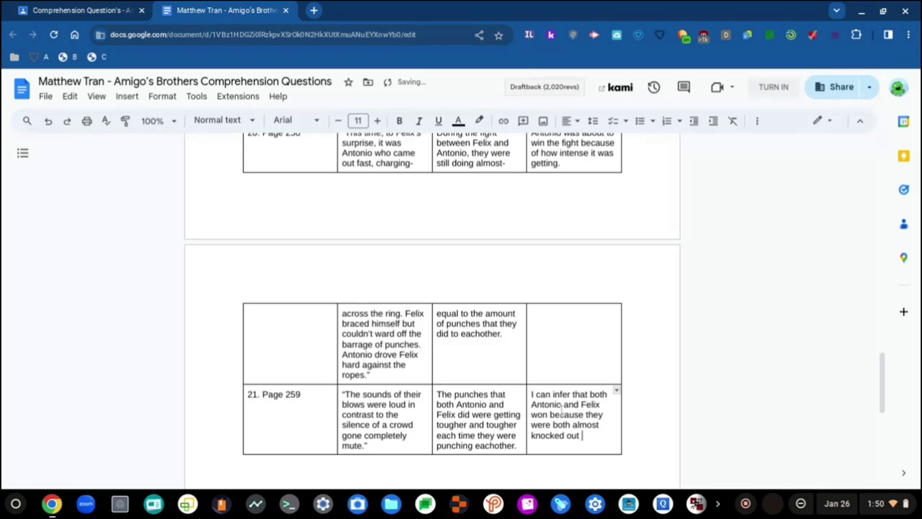
text( and they both)
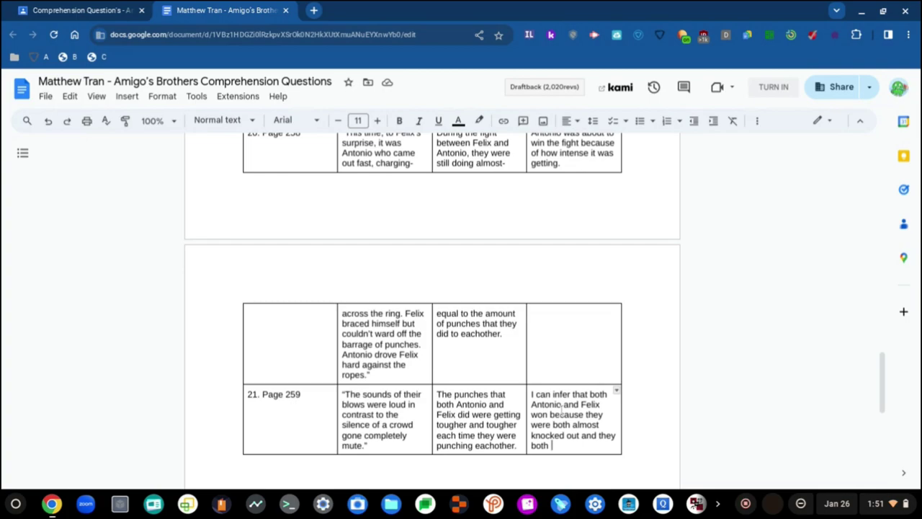
key(BackSpace)
key(BackSpace)
key(BackSpace)
key(BackSpace)
key(BackSpace)
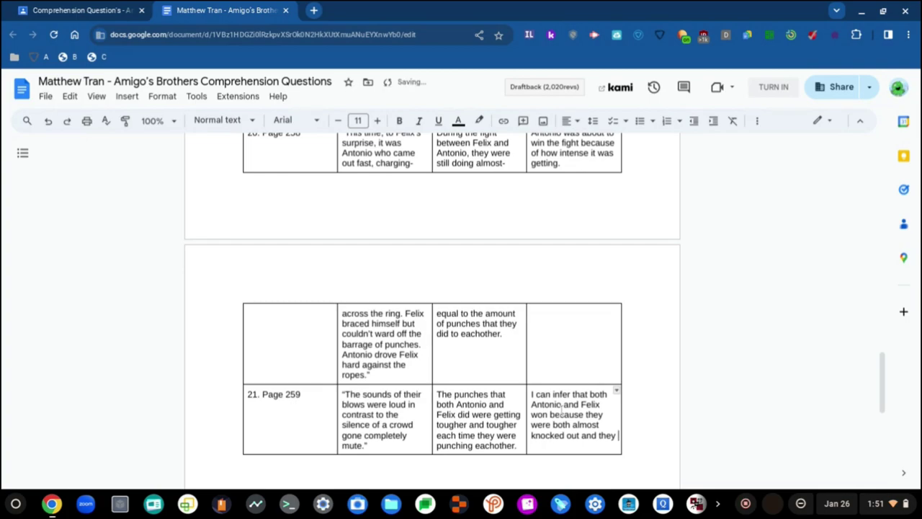
text(were both)
scroll(562, 408, down, 2)
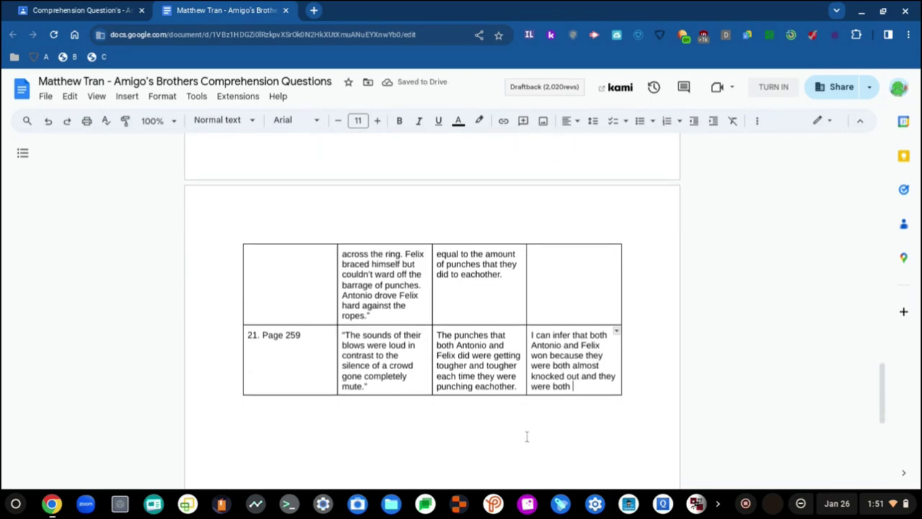
text(still s)
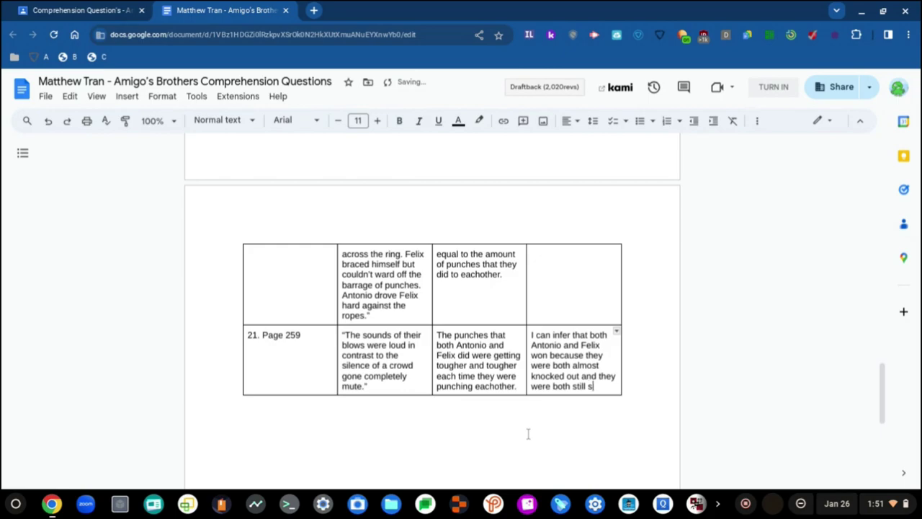
text(urvivin)
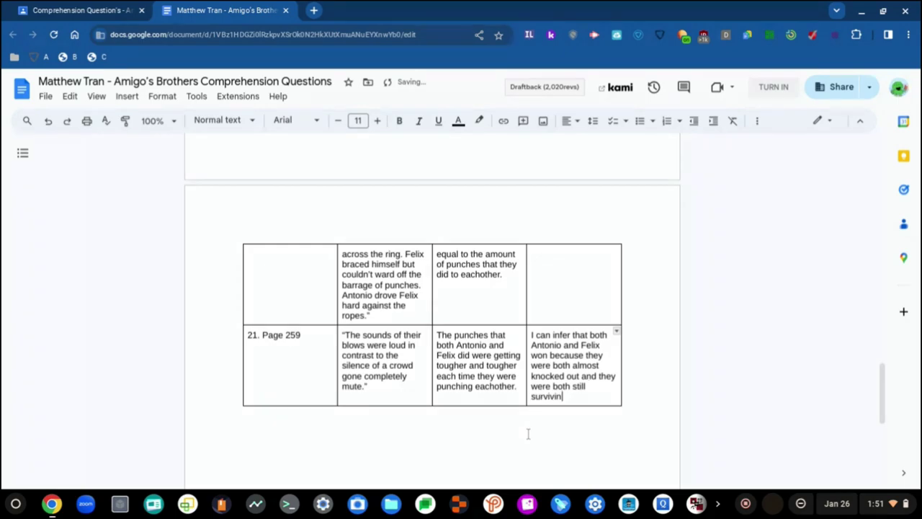
text(g the punches.)
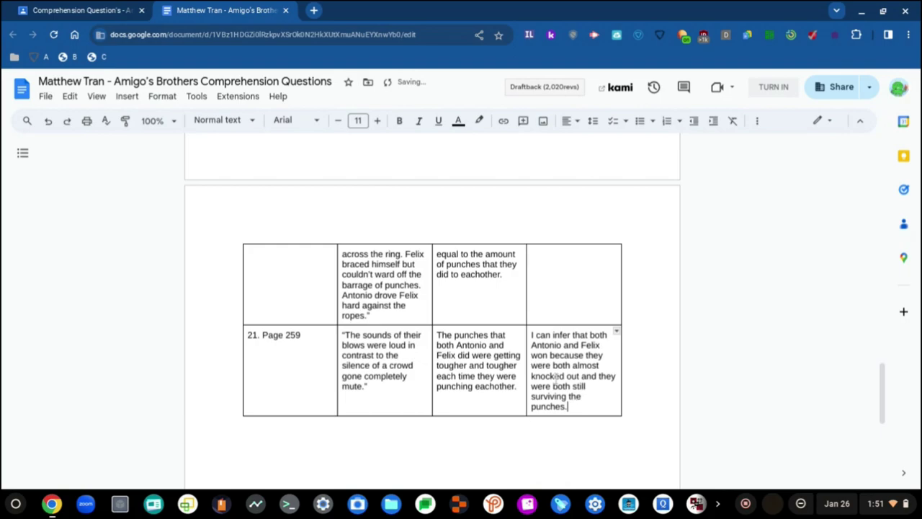
scroll(552, 375, up, 3)
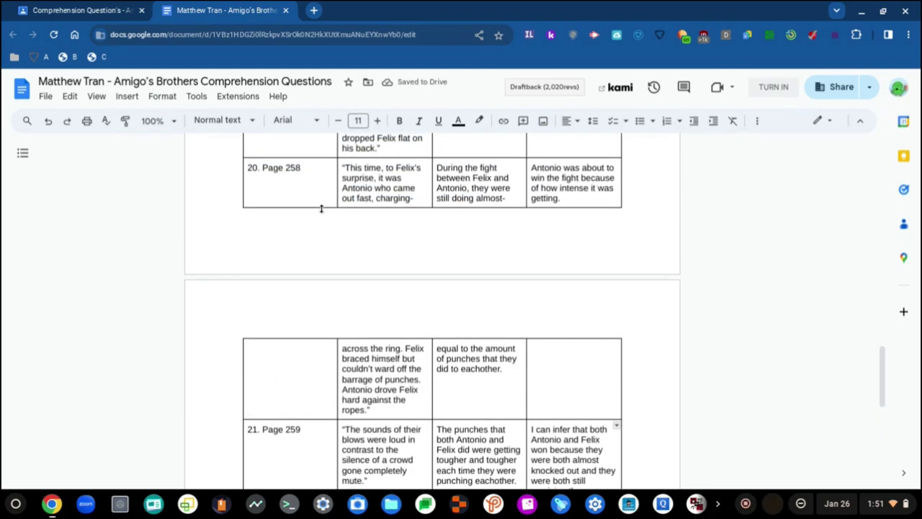
drag(321, 207, 313, 334)
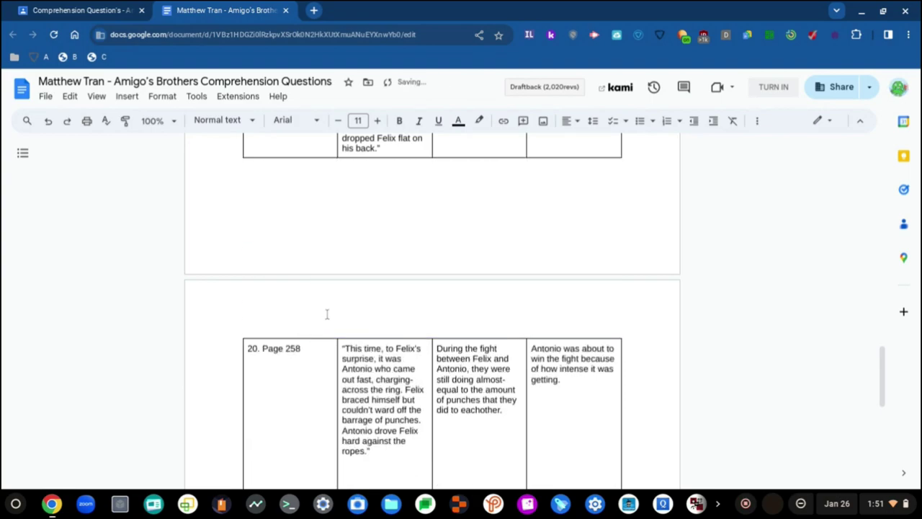
key(ctrl+z)
scroll(334, 291, up, 2)
scroll(334, 291, down, 4)
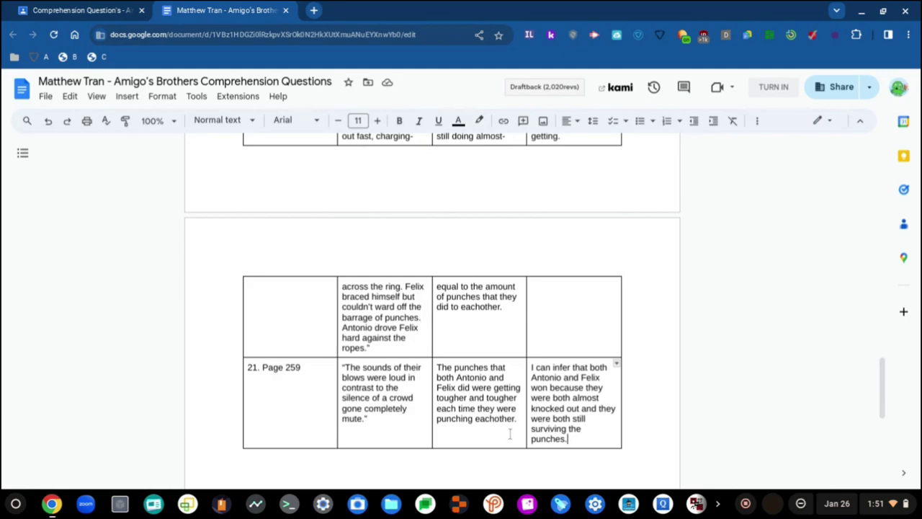
click(595, 421)
scroll(390, 381, up, 3)
scroll(389, 381, down, 4)
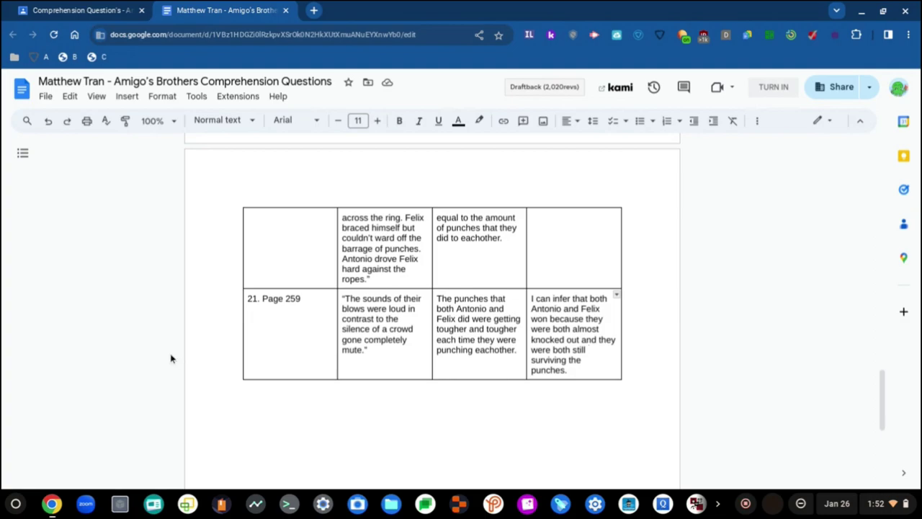
scroll(196, 352, down, 2)
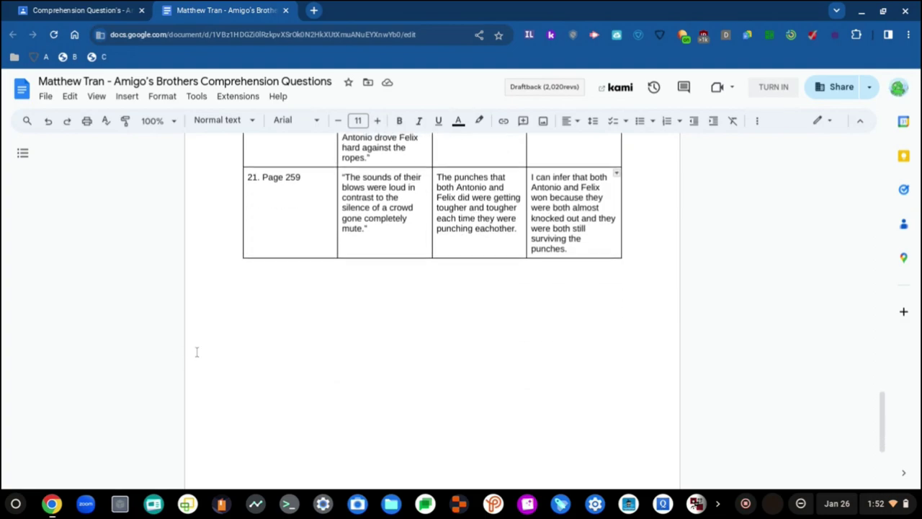
scroll(196, 352, up, 5)
scroll(196, 351, up, 12)
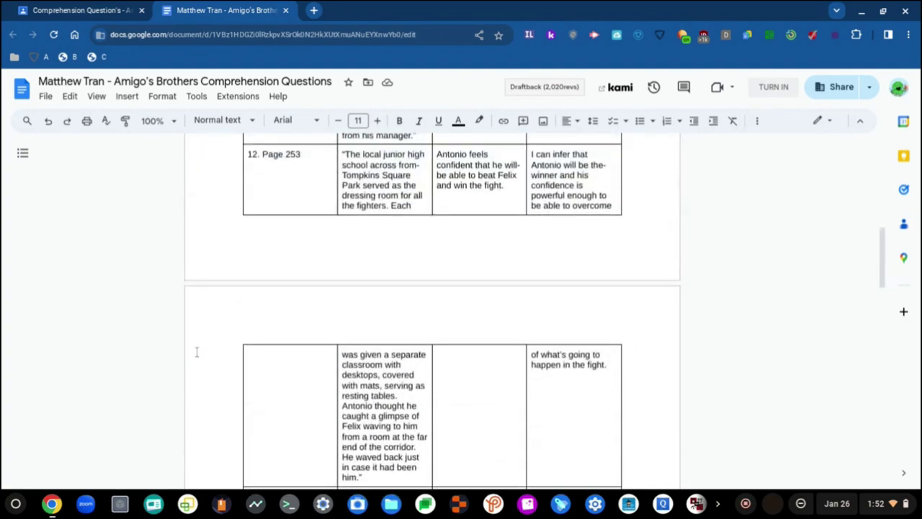
scroll(189, 293, down, 4)
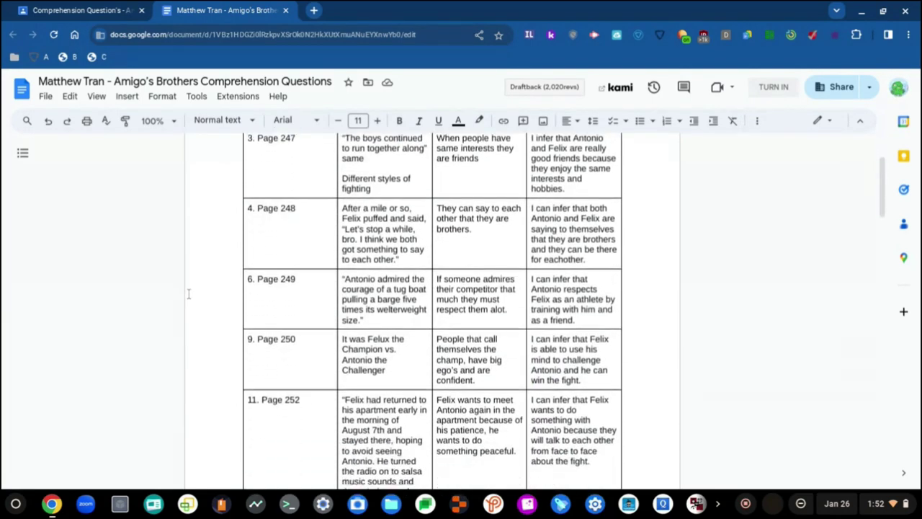
scroll(189, 293, down, 3)
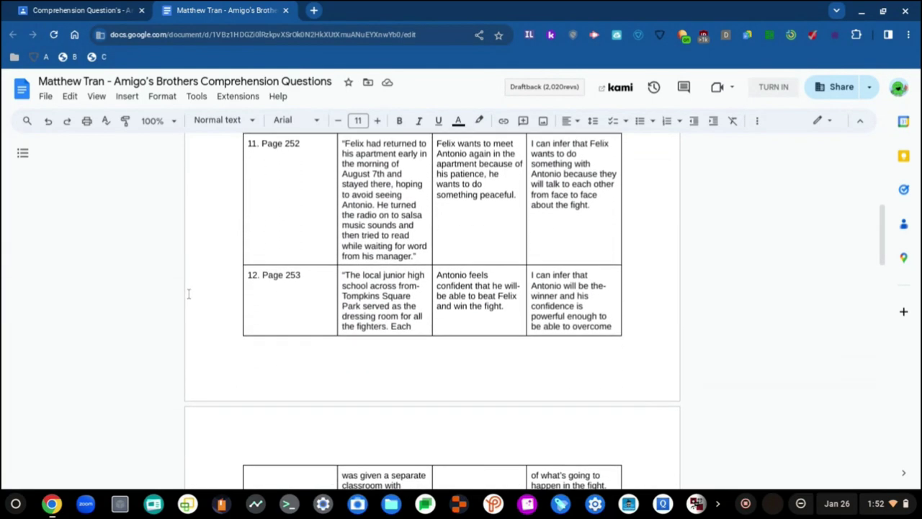
Step: Add a hyphen after 'Each' at the end of row 12's quote
click(615, 239)
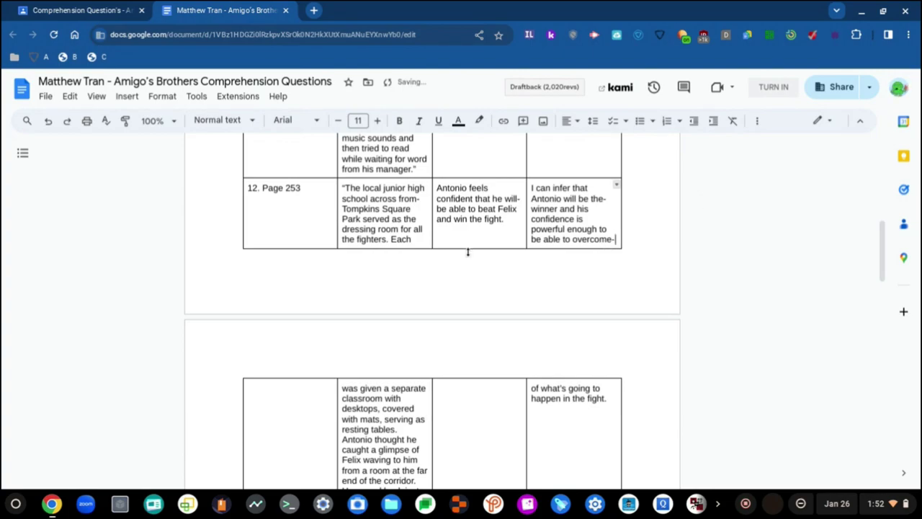
scroll(440, 303, down, 1)
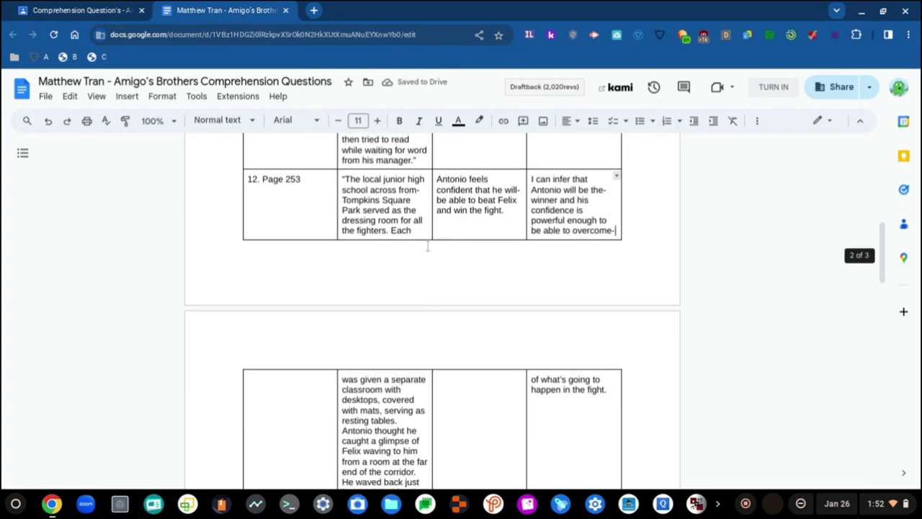
click(412, 230)
text(-)
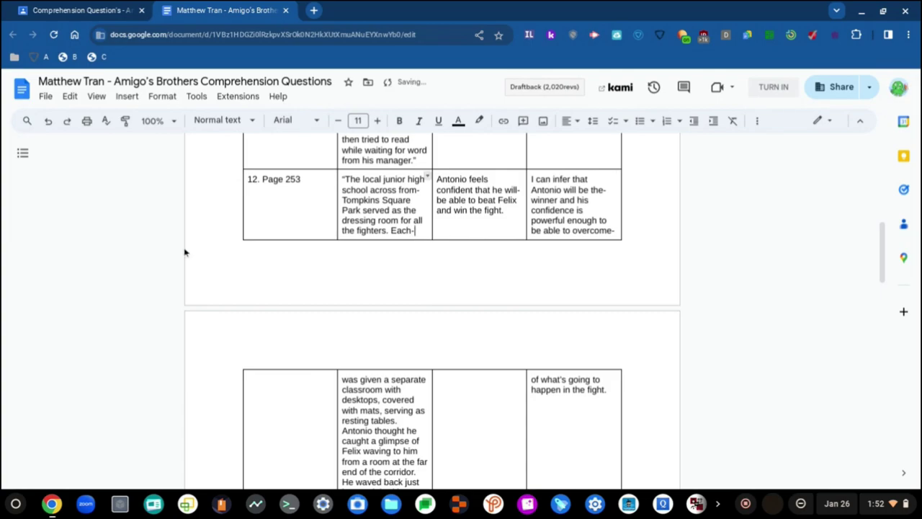
Step: Review the finished table, then close the document with Ctrl+W
scroll(255, 284, down, 4)
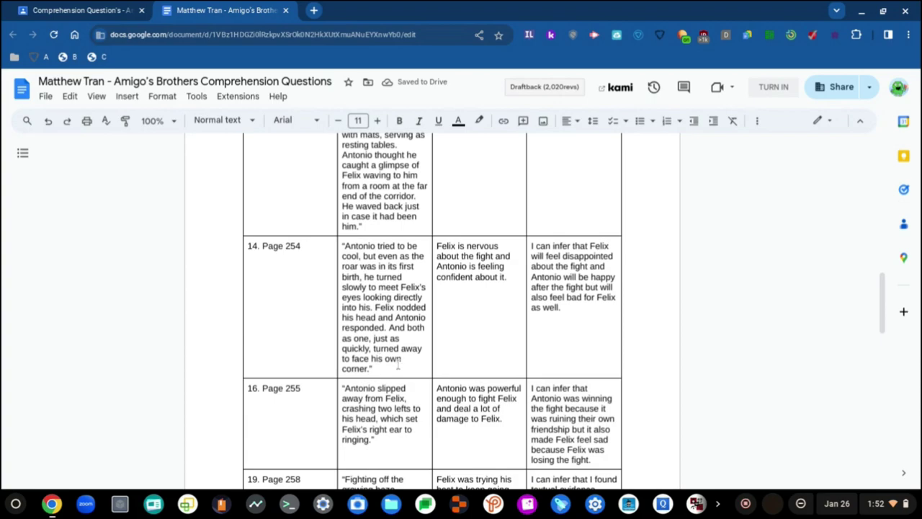
scroll(397, 365, down, 1)
scroll(397, 366, down, 2)
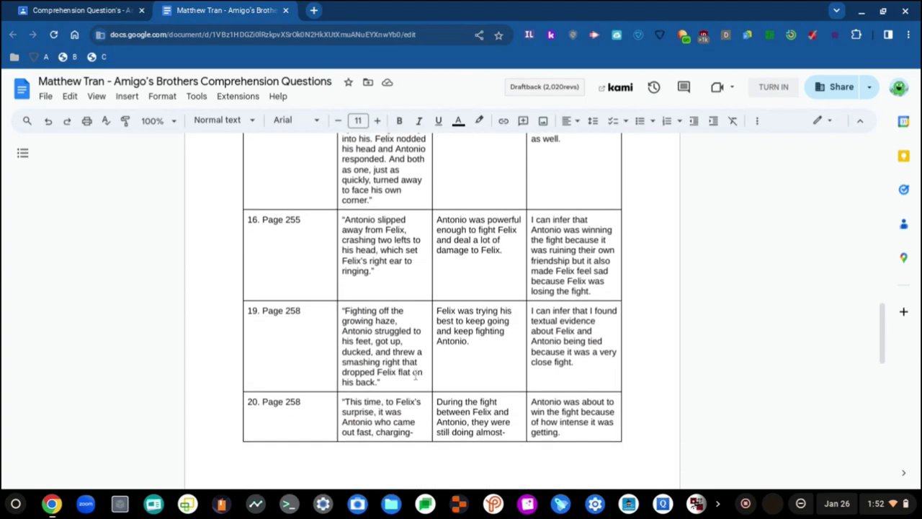
scroll(416, 372, down, 1)
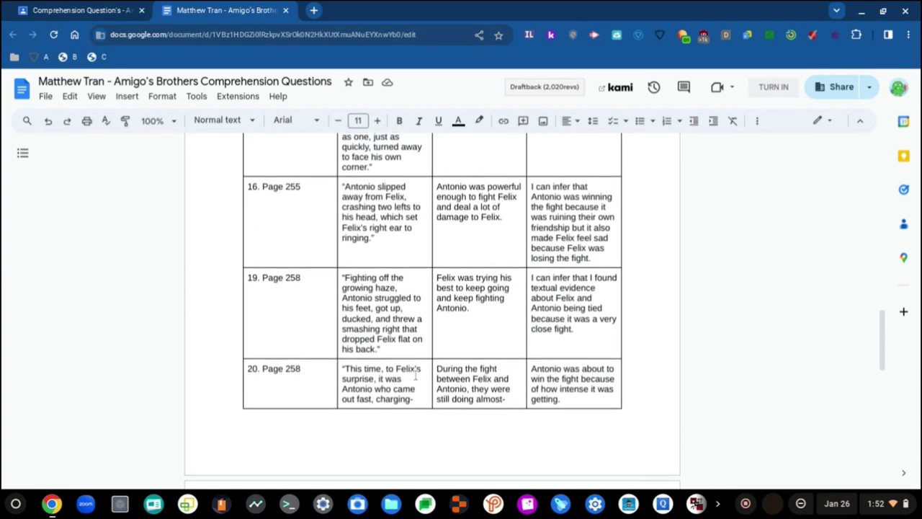
scroll(416, 372, down, 3)
scroll(415, 373, up, 10)
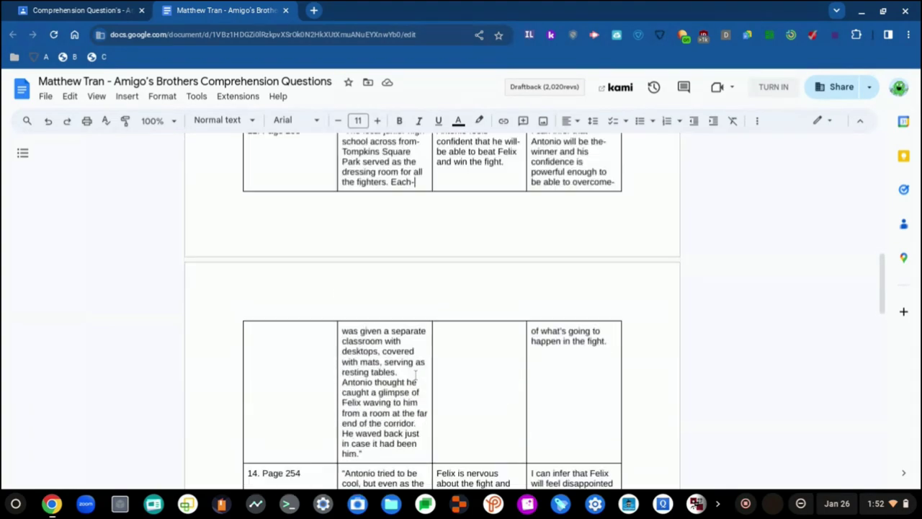
scroll(415, 372, up, 5)
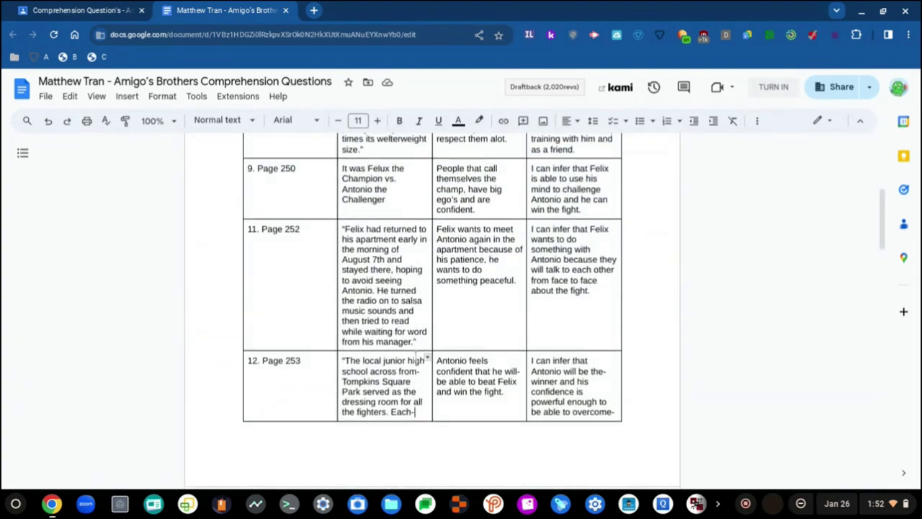
scroll(416, 357, up, 5)
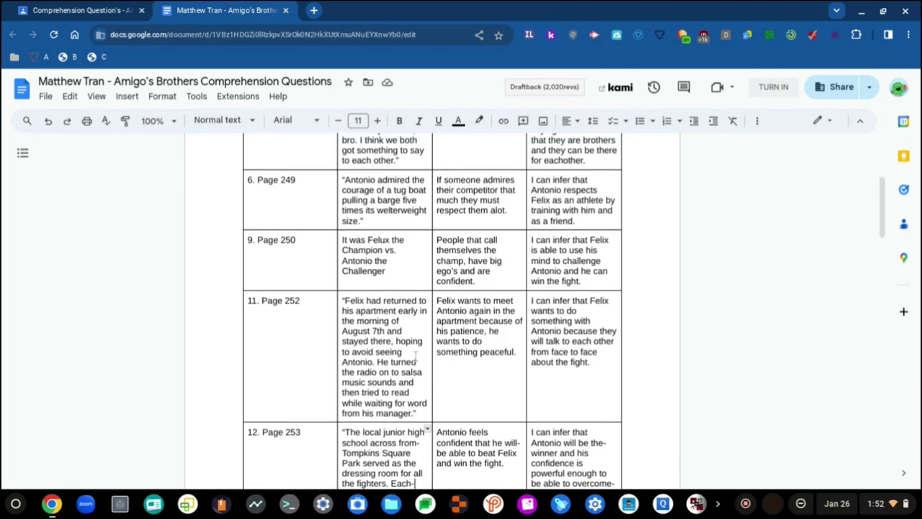
scroll(416, 356, up, 1)
scroll(415, 357, down, 6)
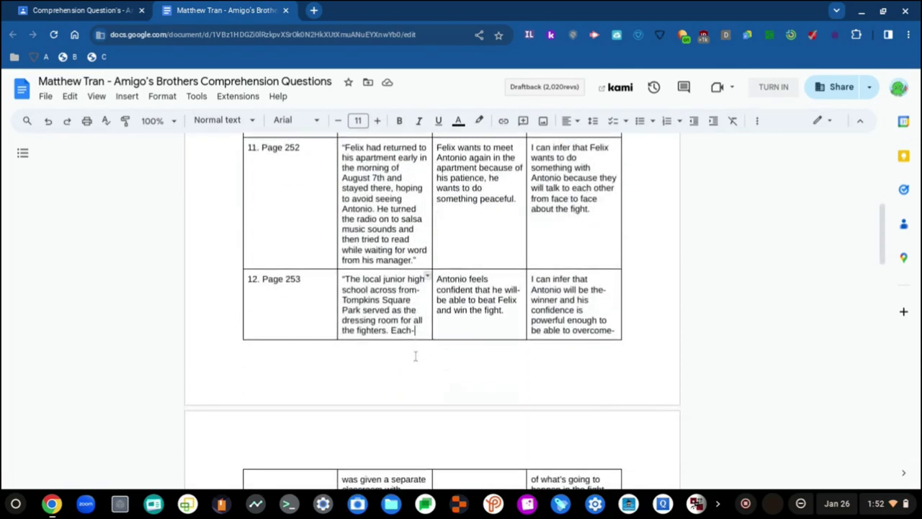
scroll(622, 356, down, 2)
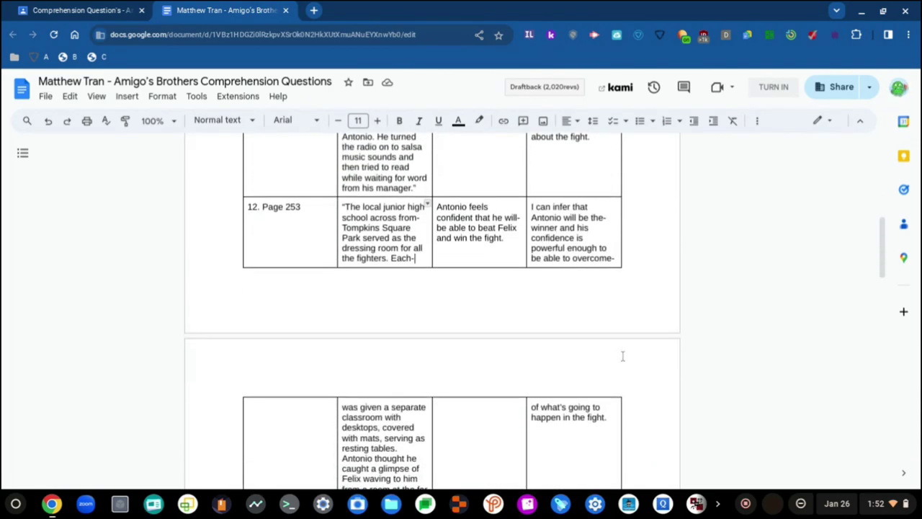
scroll(622, 356, up, 10)
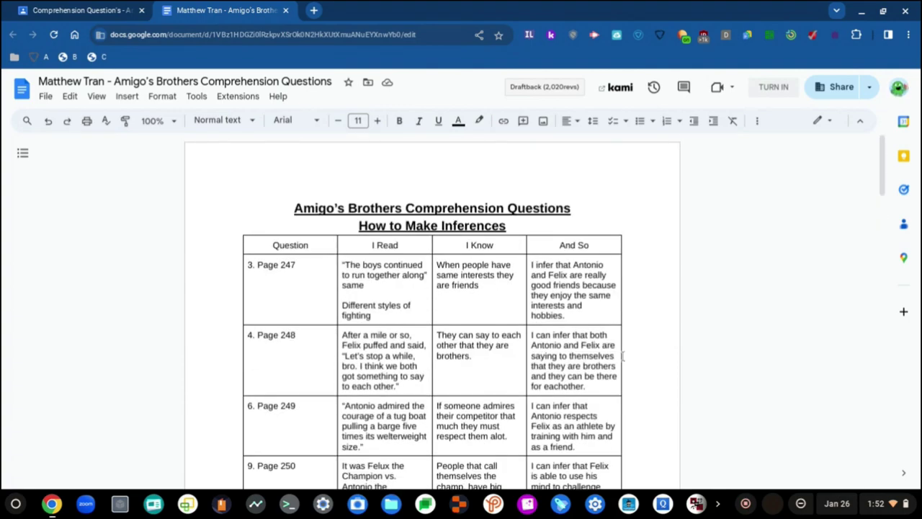
key(ctrl+w)
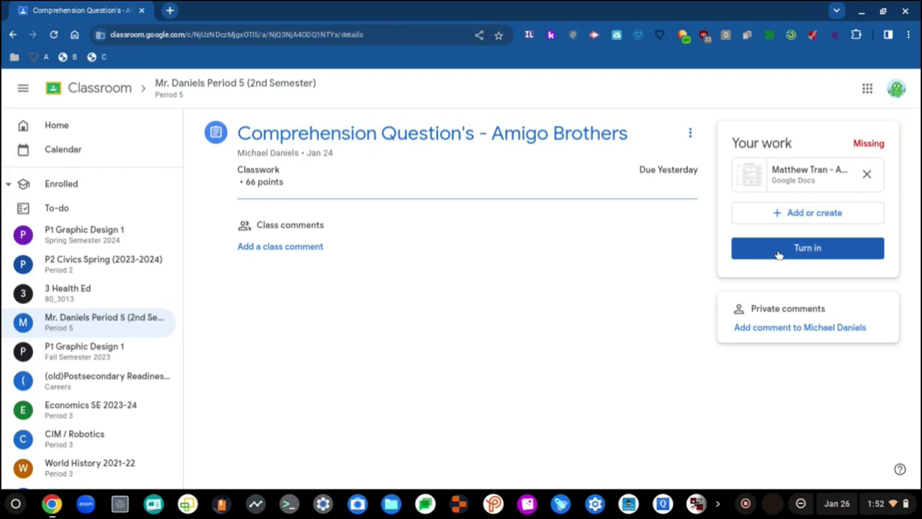
Step: Turn in the Amigo Brothers comprehension assignment, then recheck its details from the class page
click(792, 250)
click(611, 323)
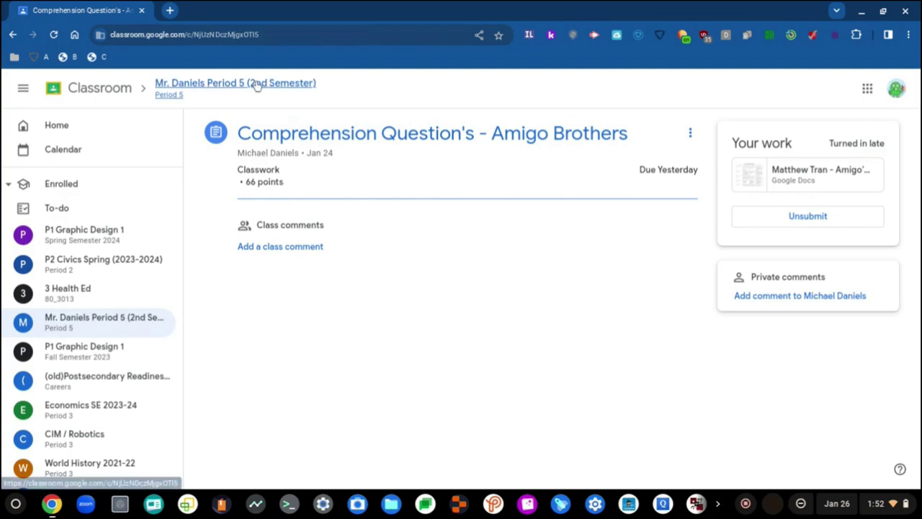
click(256, 83)
scroll(505, 321, down, 2)
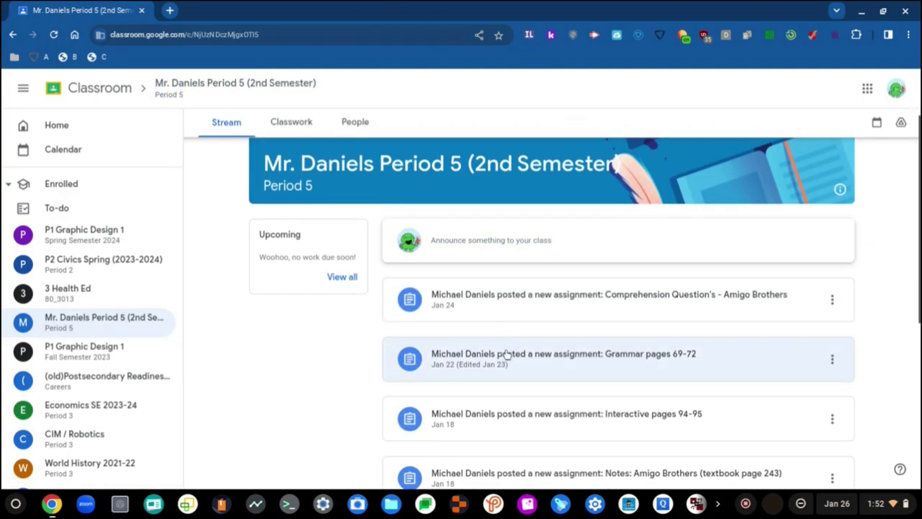
click(527, 315)
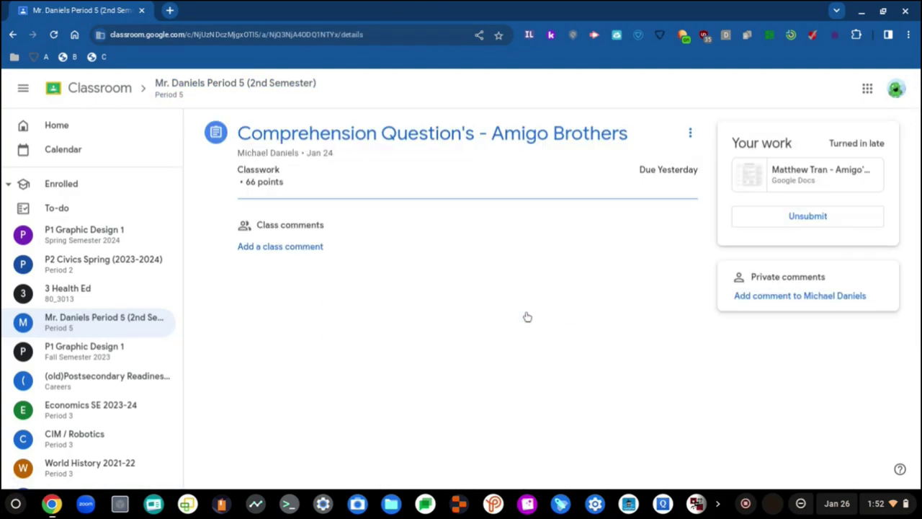
Step: Show the Period 5 class People list with its teachers and classmates
click(260, 87)
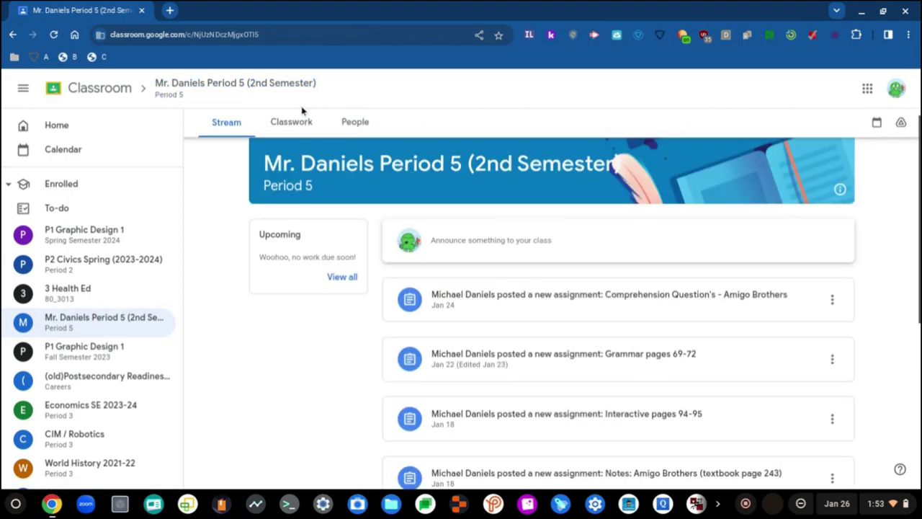
click(335, 123)
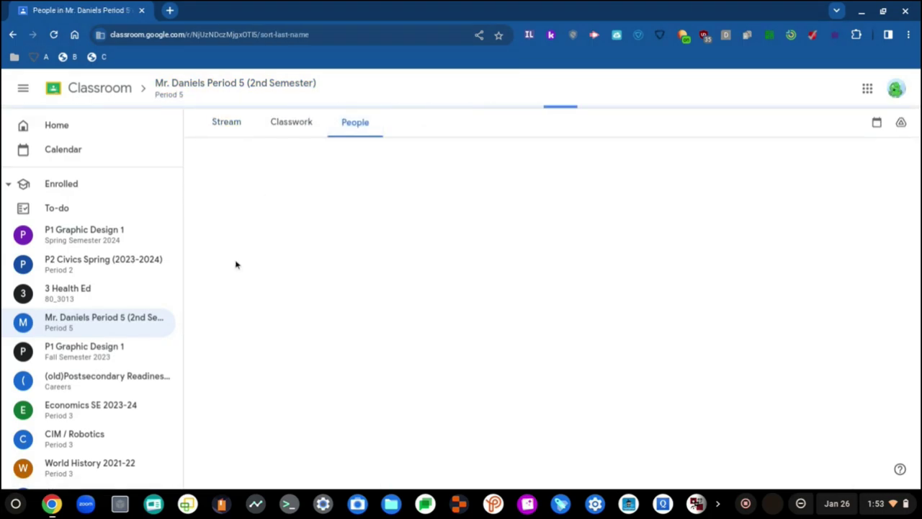
scroll(290, 273, down, 10)
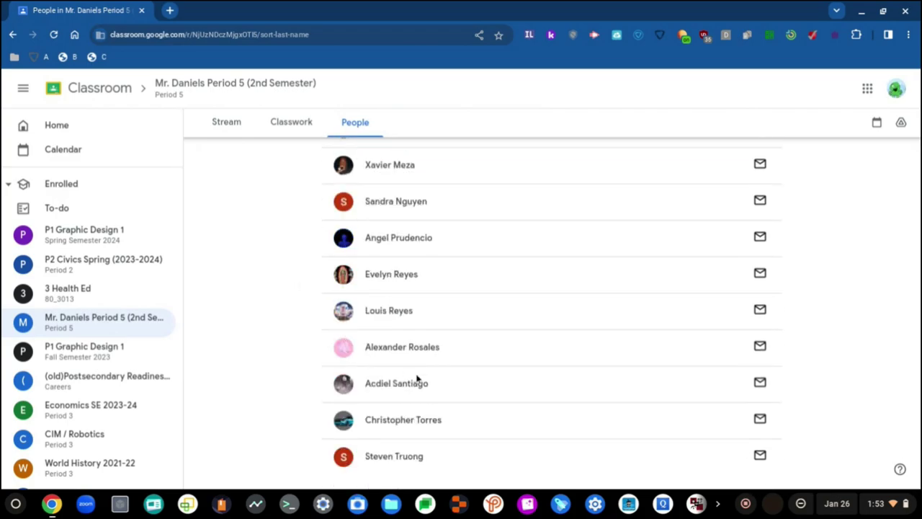
scroll(463, 394, up, 10)
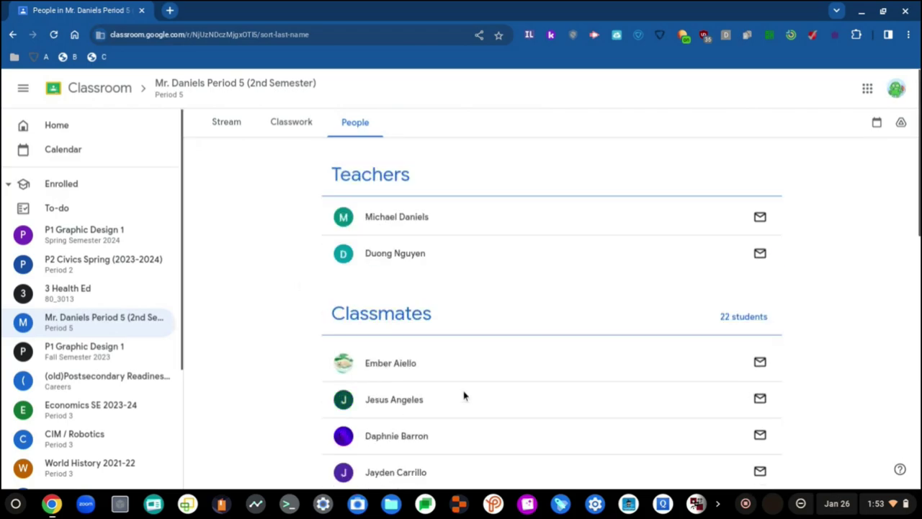
Step: Check the Classwork assignment list, then scroll the Period 5 Stream feed of assignment posts
click(299, 121)
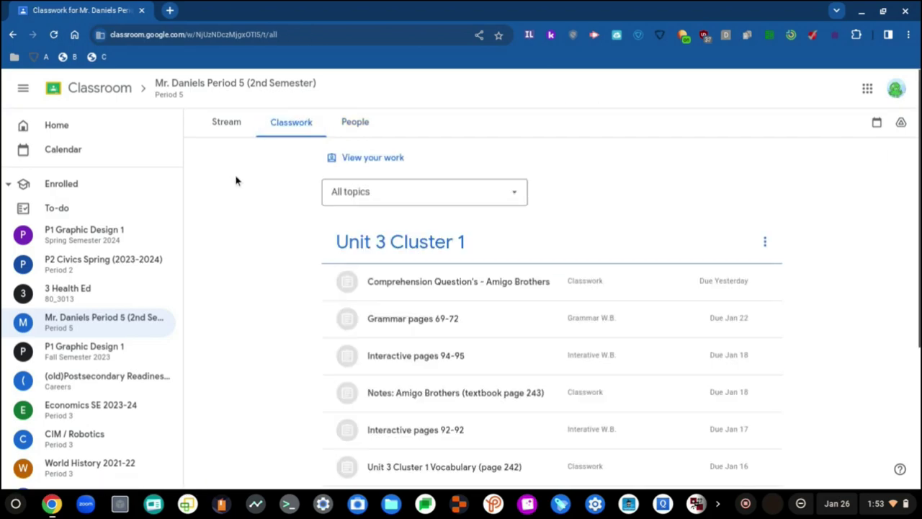
scroll(237, 180, down, 3)
scroll(237, 180, up, 3)
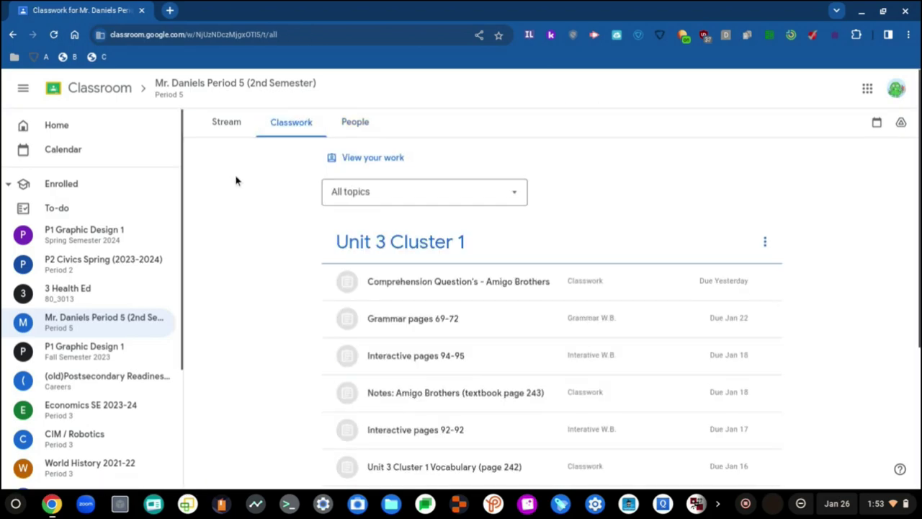
click(215, 131)
click(291, 122)
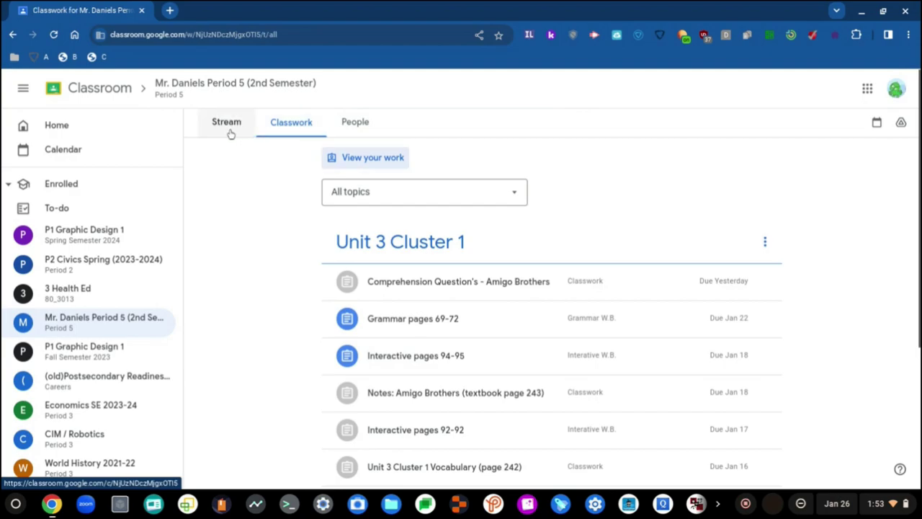
click(227, 130)
scroll(405, 312, down, 2)
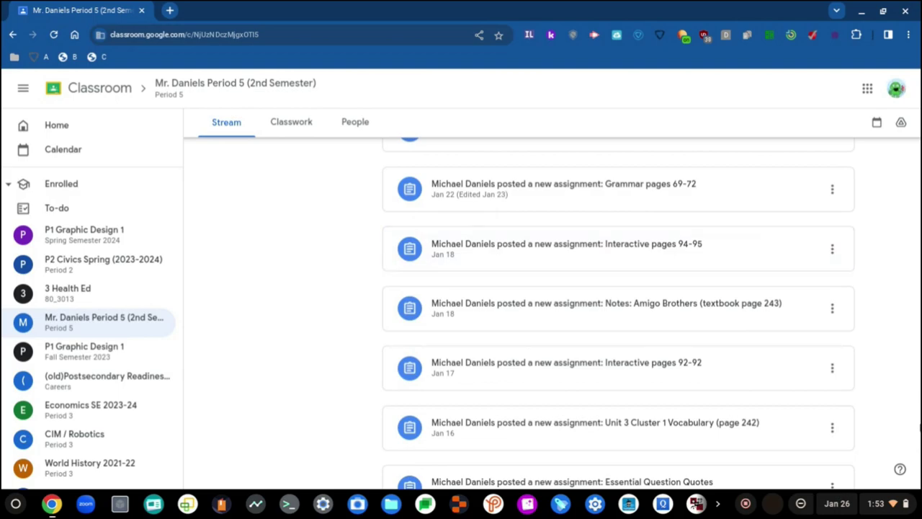
click(837, 502)
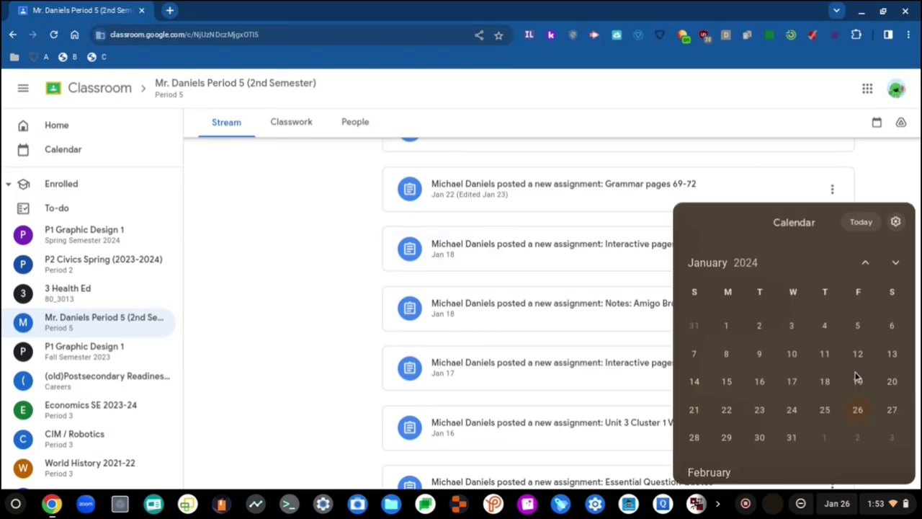
click(891, 414)
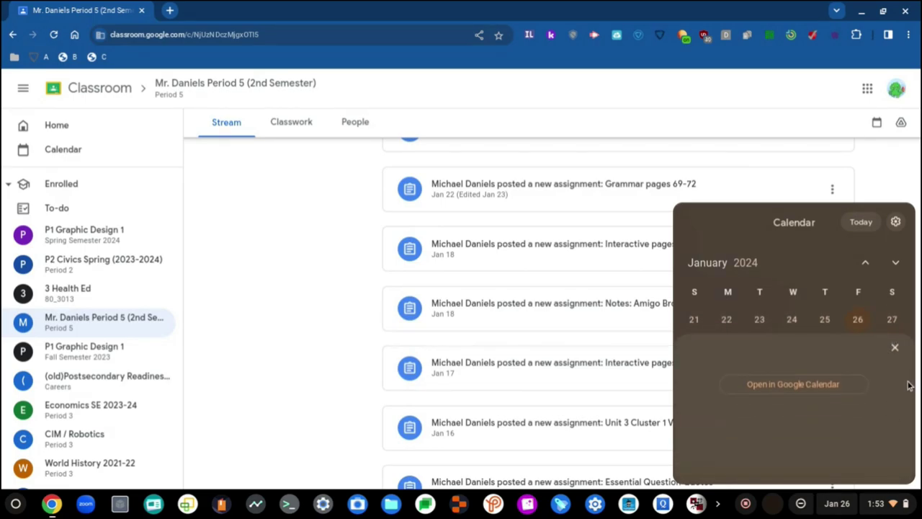
click(896, 352)
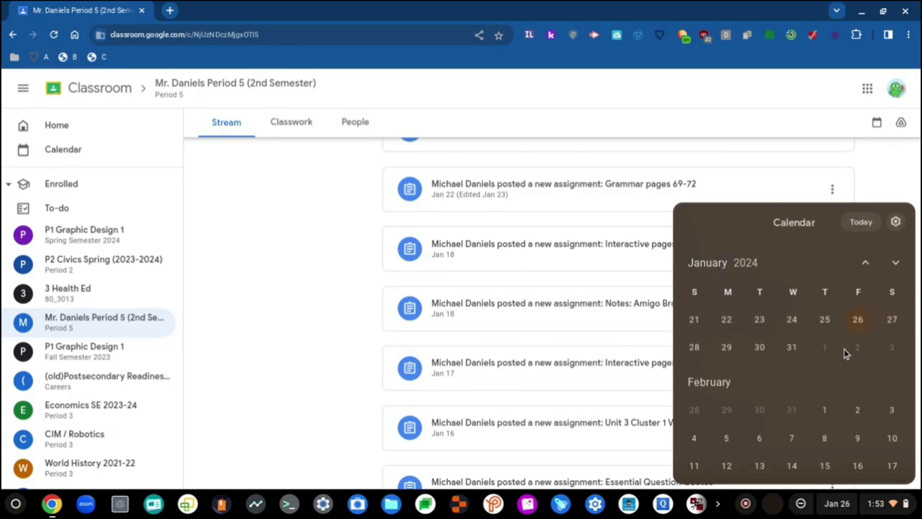
scroll(831, 337, down, 2)
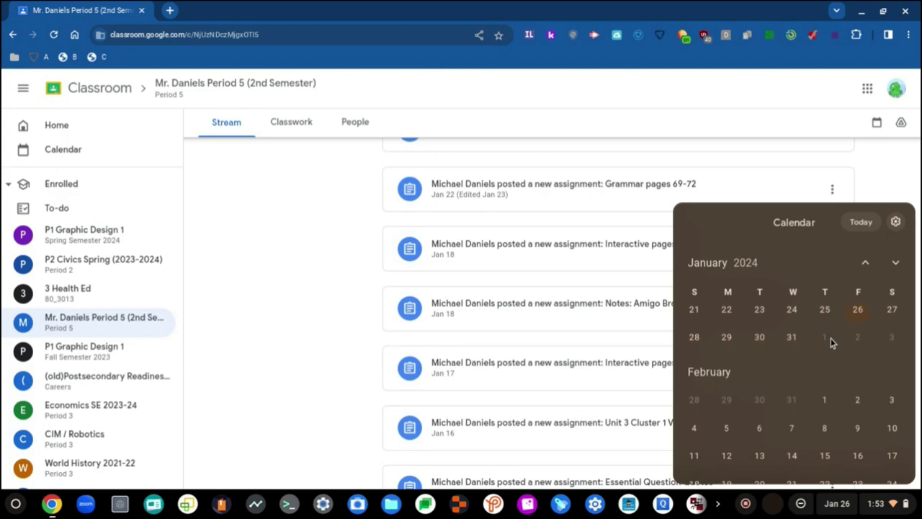
scroll(831, 337, up, 1)
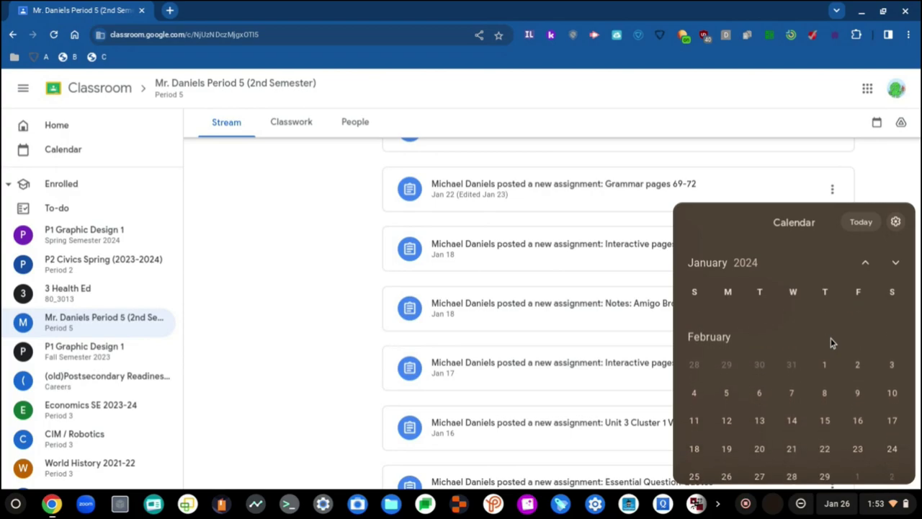
scroll(831, 337, up, 2)
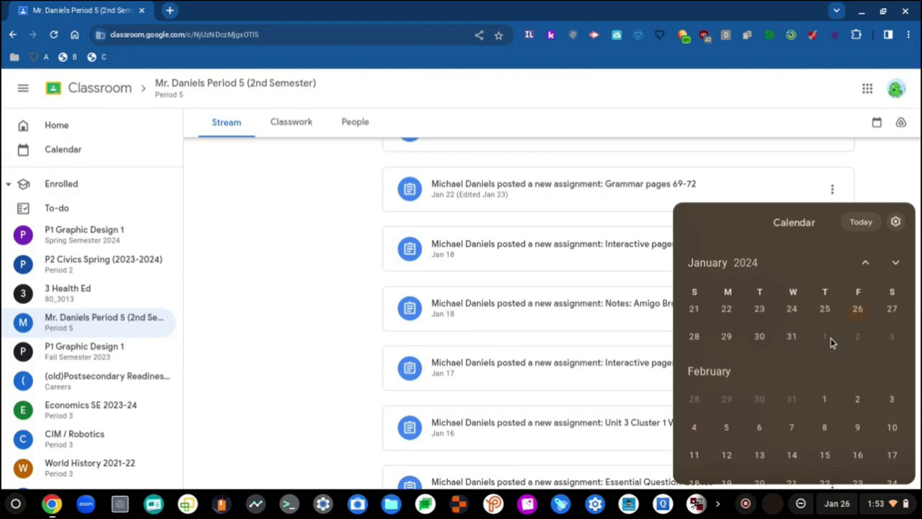
scroll(831, 338, down, 1)
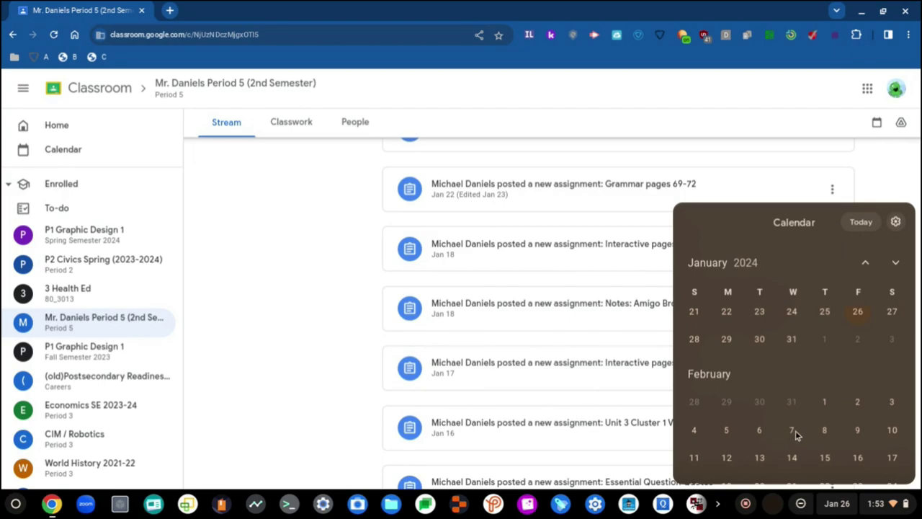
click(279, 304)
scroll(279, 304, up, 10)
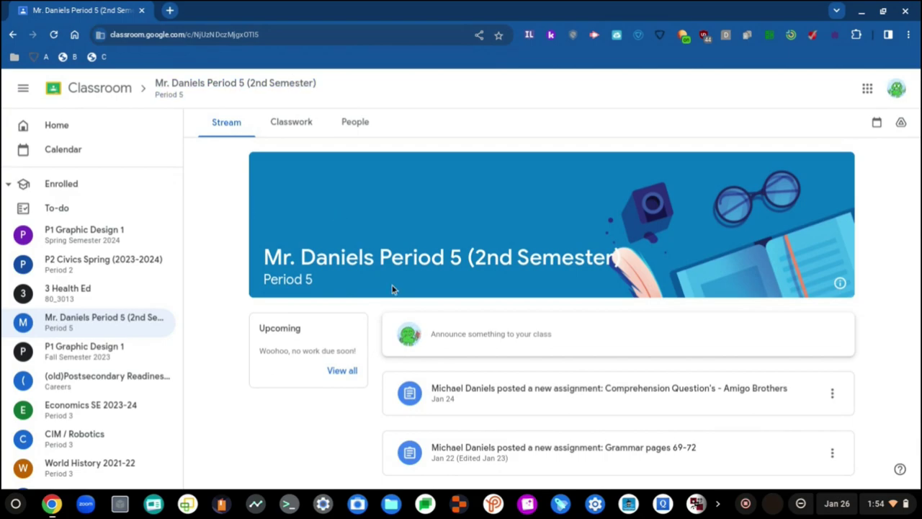
Step: Open a new Chrome tab beside the Period 5 Classroom Stream
scroll(395, 295, up, 5)
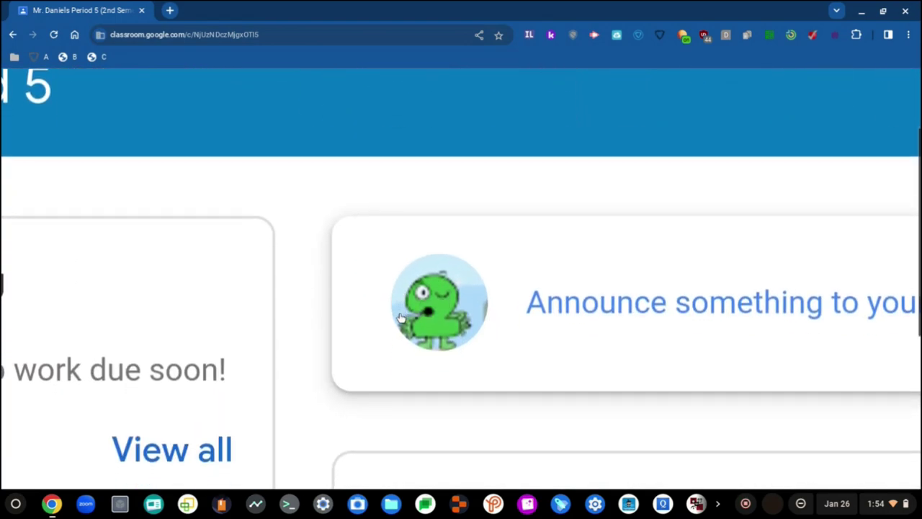
scroll(338, 274, right, 2)
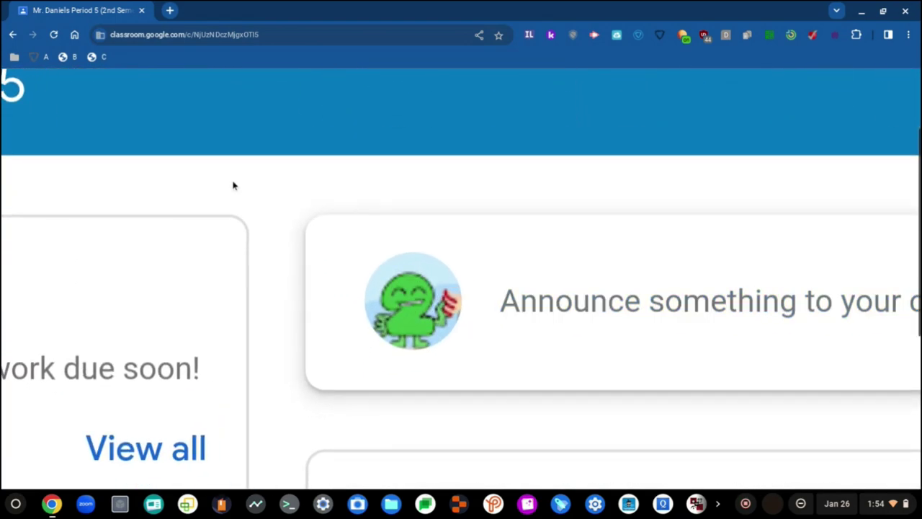
scroll(233, 186, down, 5)
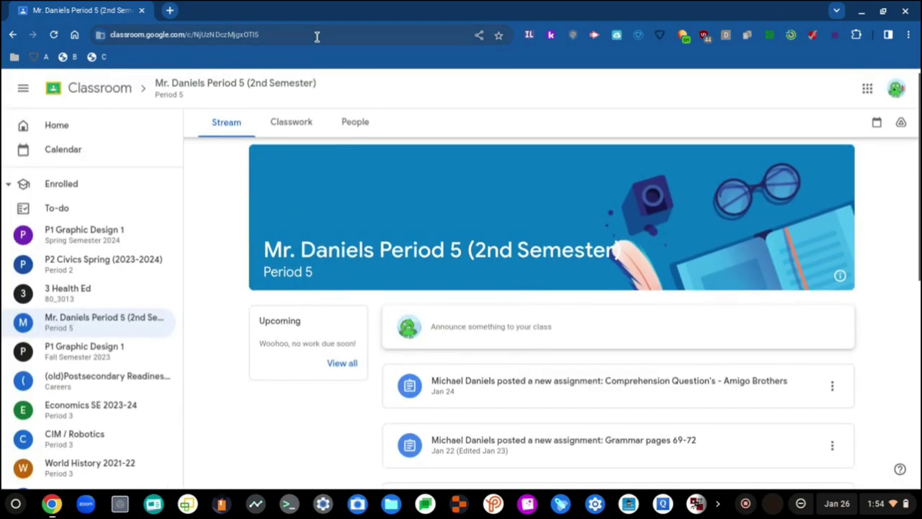
click(170, 10)
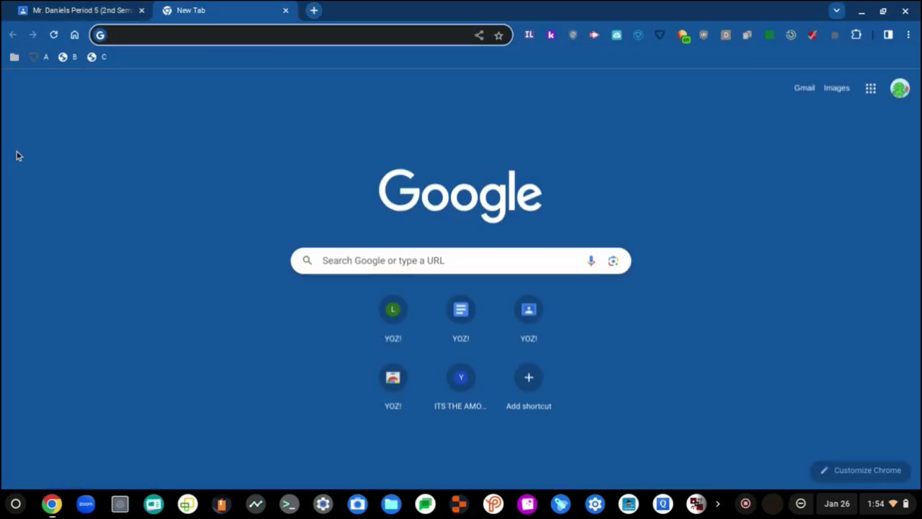
Step: Go to timeanddate.com in the new tab to see the current time and date
text(tim)
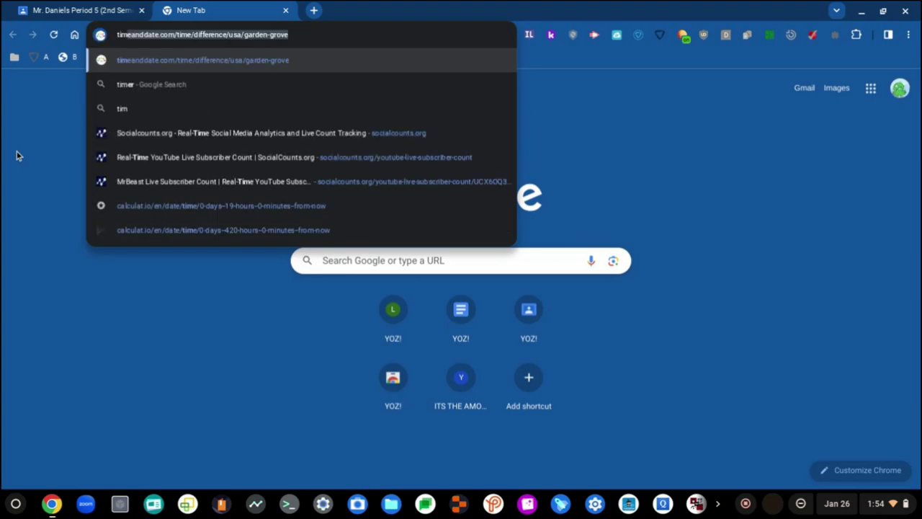
text(es)
key(BackSpace)
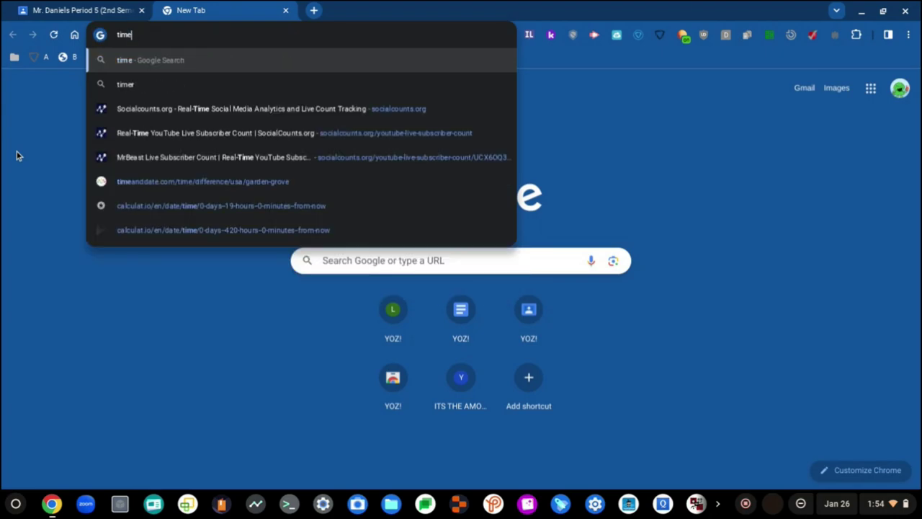
text(a)
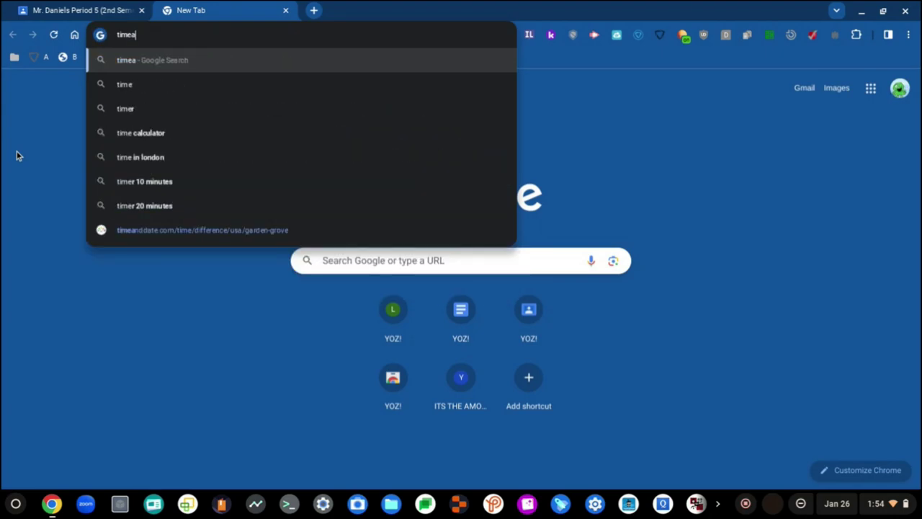
text(nddate.com)
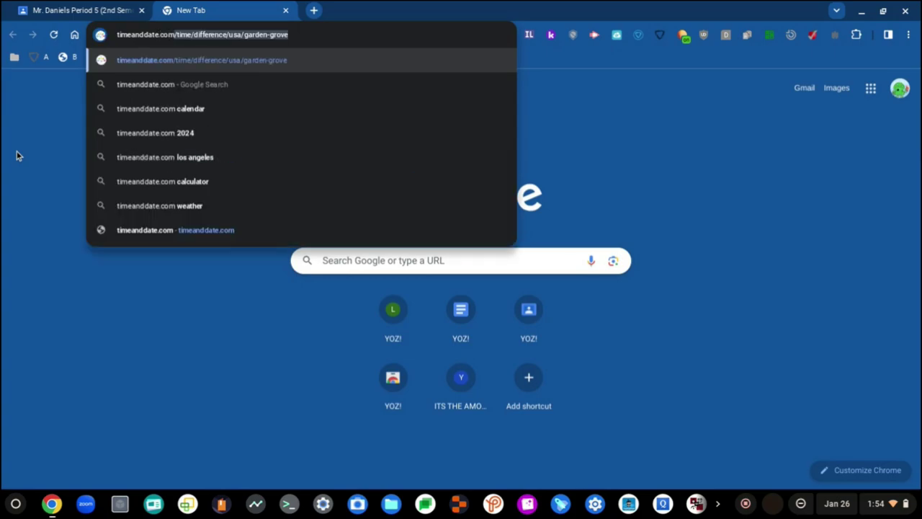
key(Return)
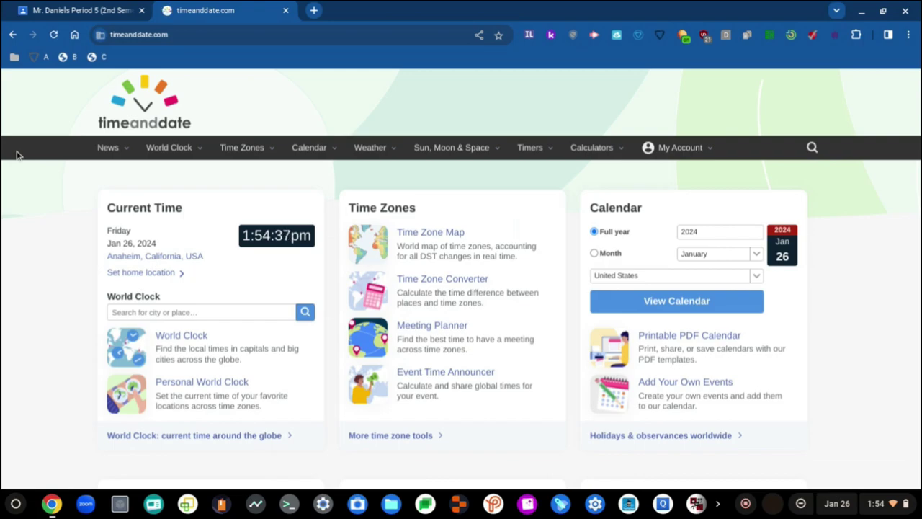
mouse_move(159, 147)
click(166, 170)
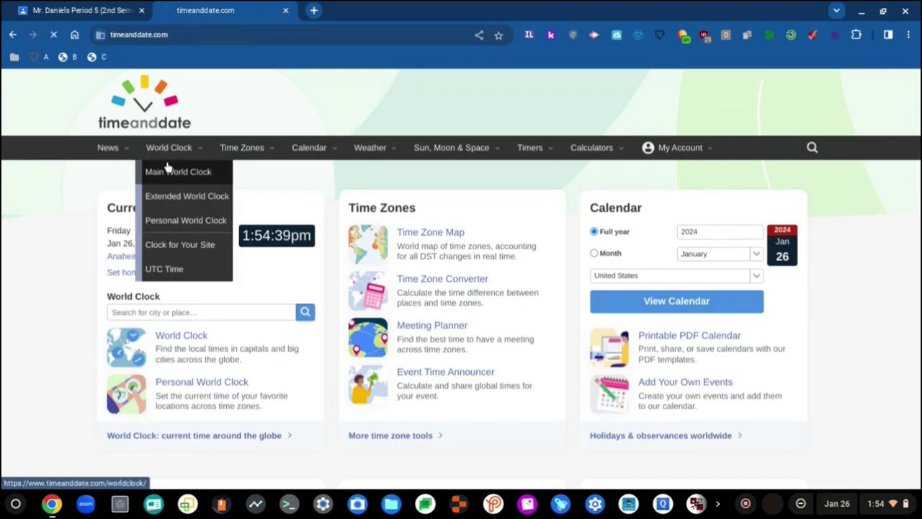
drag(98, 189, 194, 236)
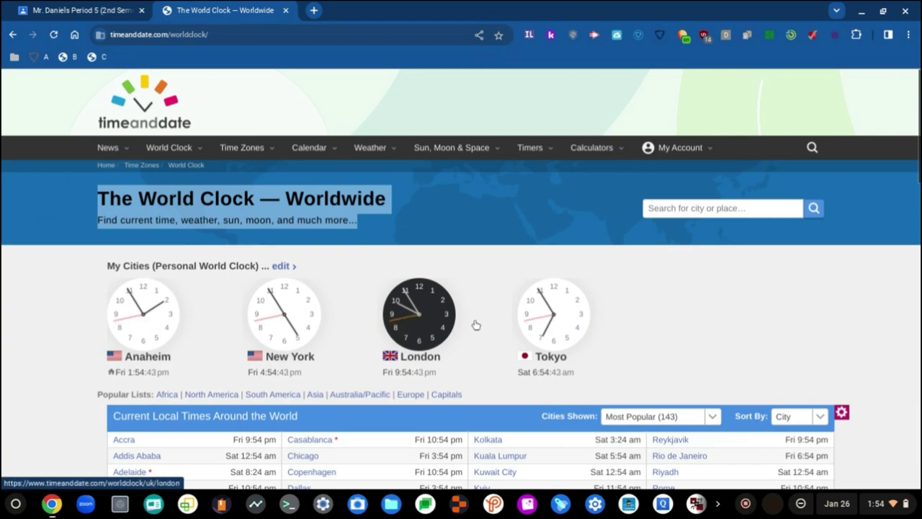
click(476, 229)
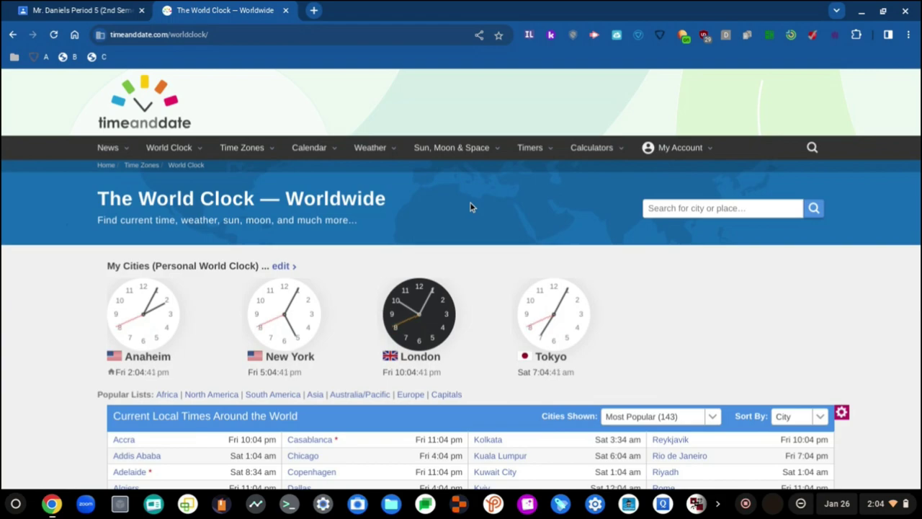
mouse_move(574, 153)
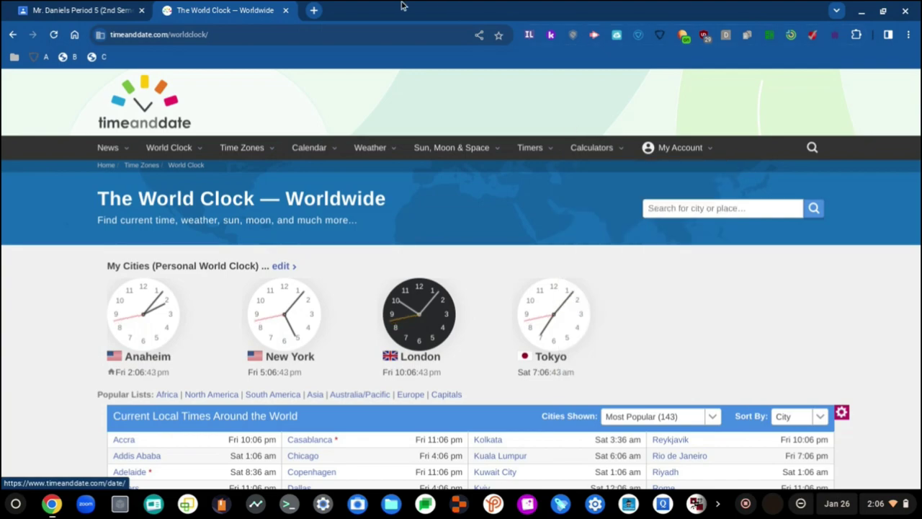
Step: Mark the Interactive pages 94-95 assignment as done
click(83, 11)
scroll(356, 323, down, 5)
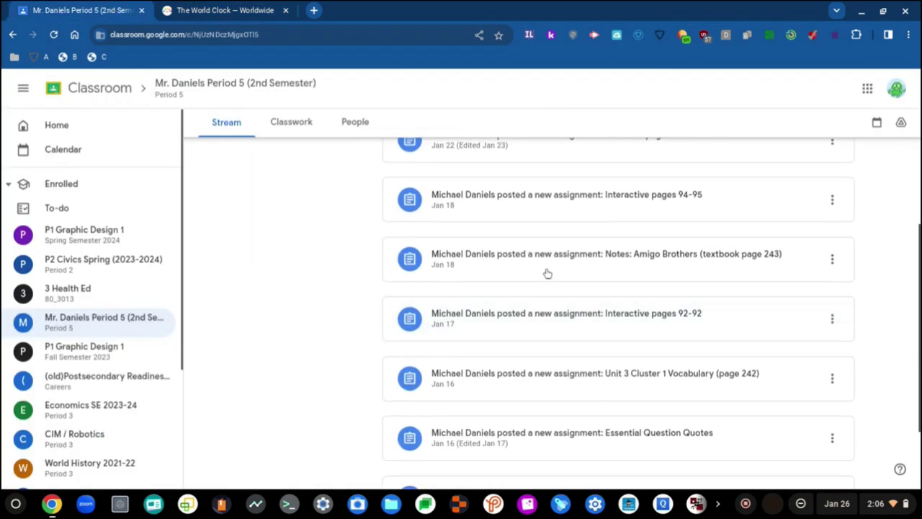
click(625, 211)
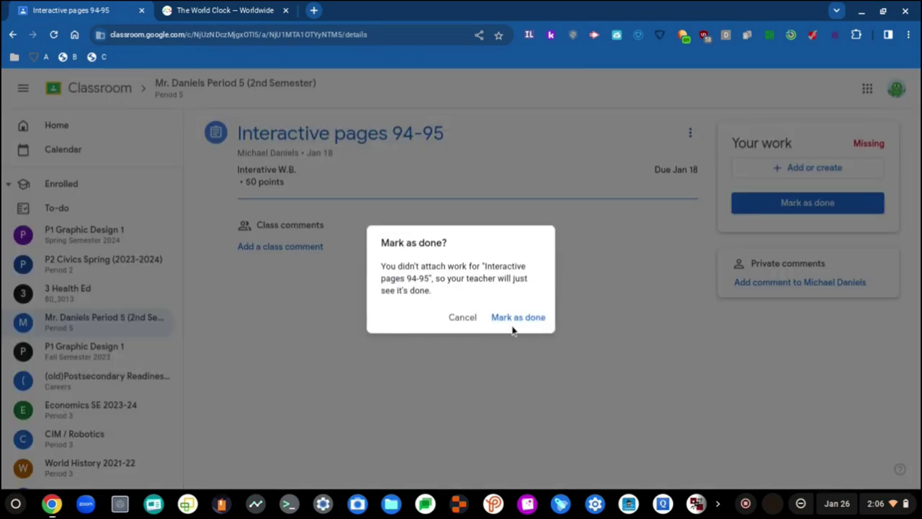
click(515, 319)
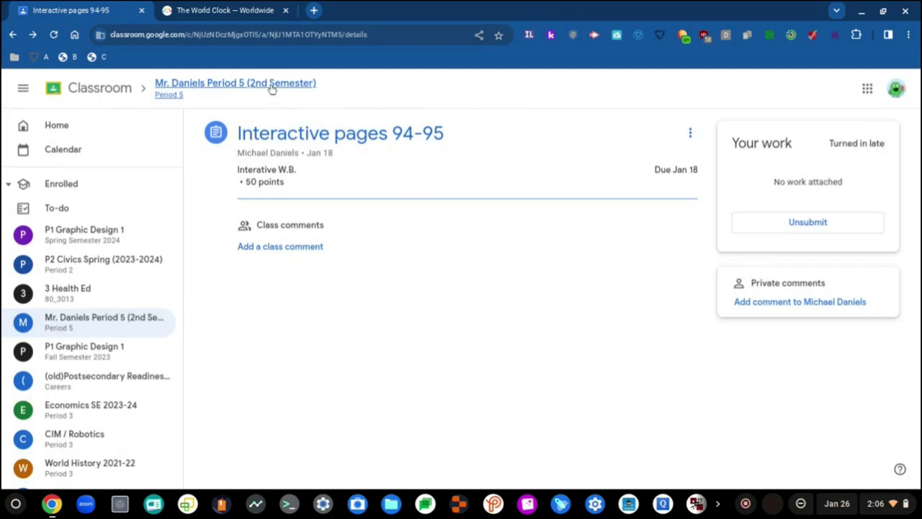
click(274, 85)
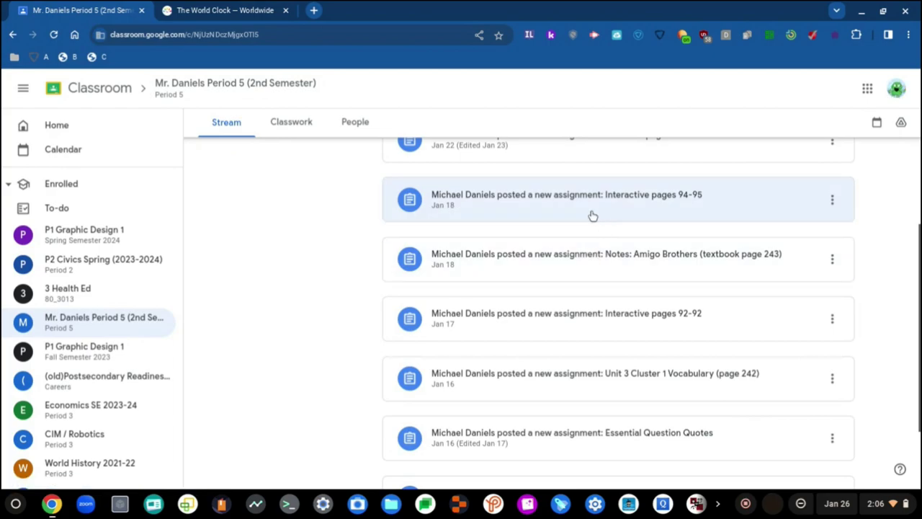
Step: Recheck Interactive pages 94-95, then open the missing Grammar pages 69-72 assignment
click(591, 214)
click(310, 85)
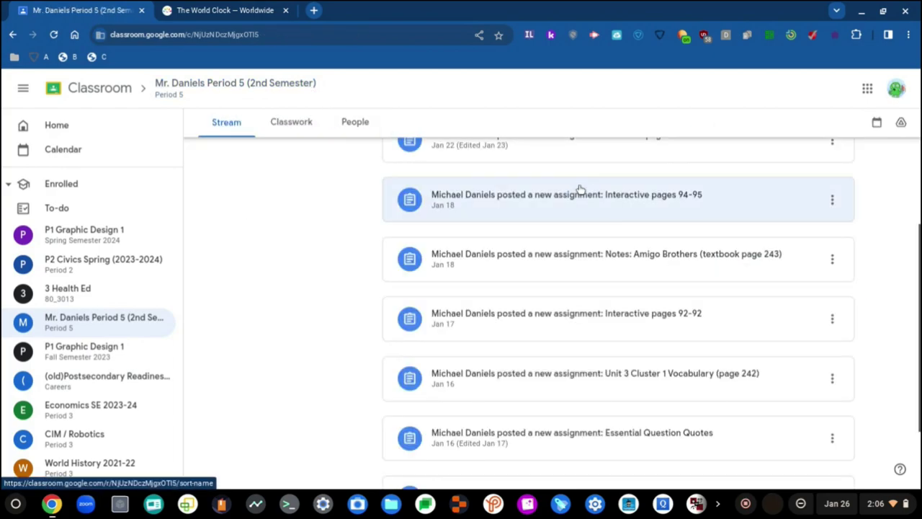
scroll(593, 190, up, 1)
click(621, 196)
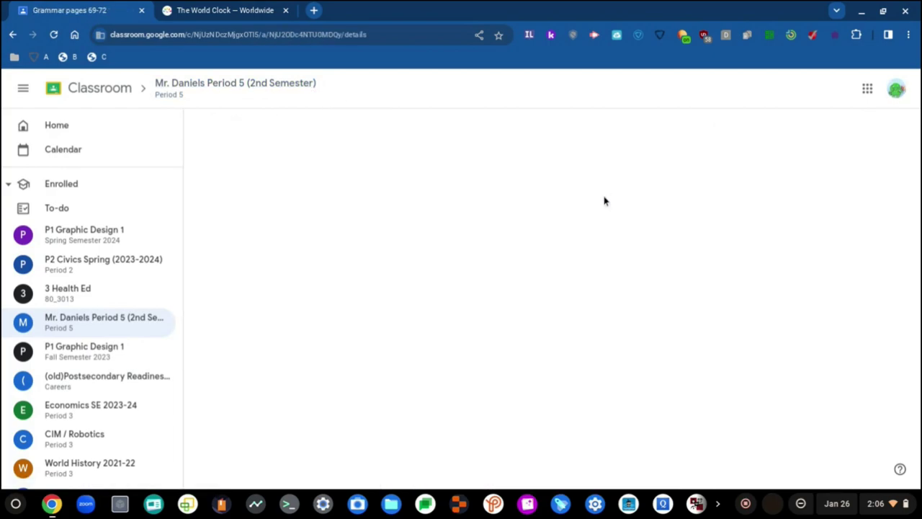